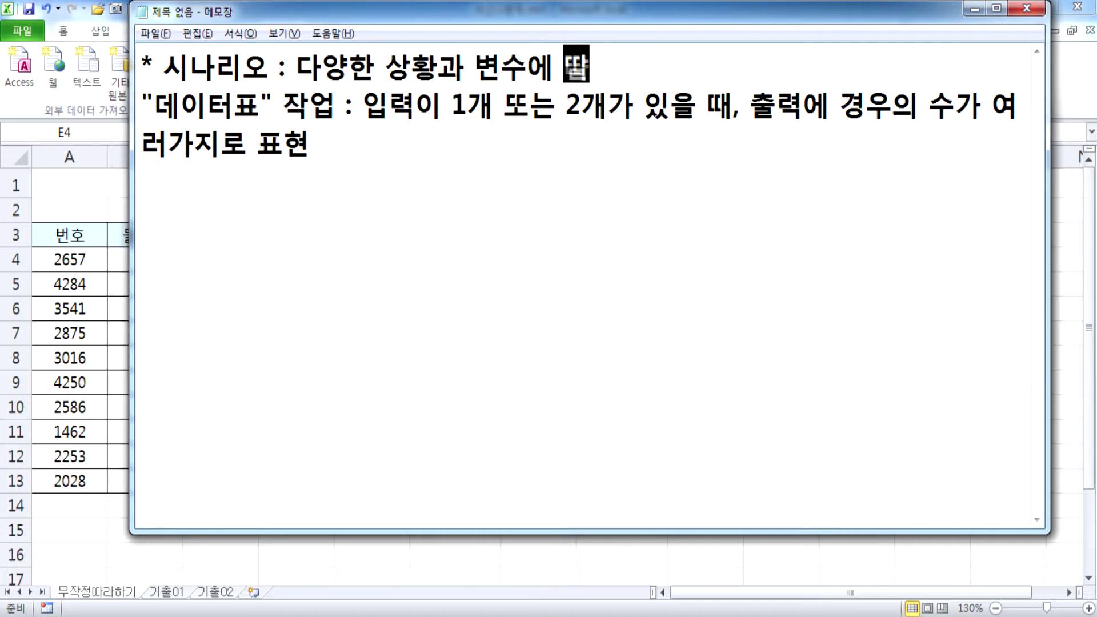
Step: Continue the scenario definition on the note's first line with "따른 여러 가지 결과값의 변화를 가상의"
{"action": "type", "text": "러 가지 결고"}
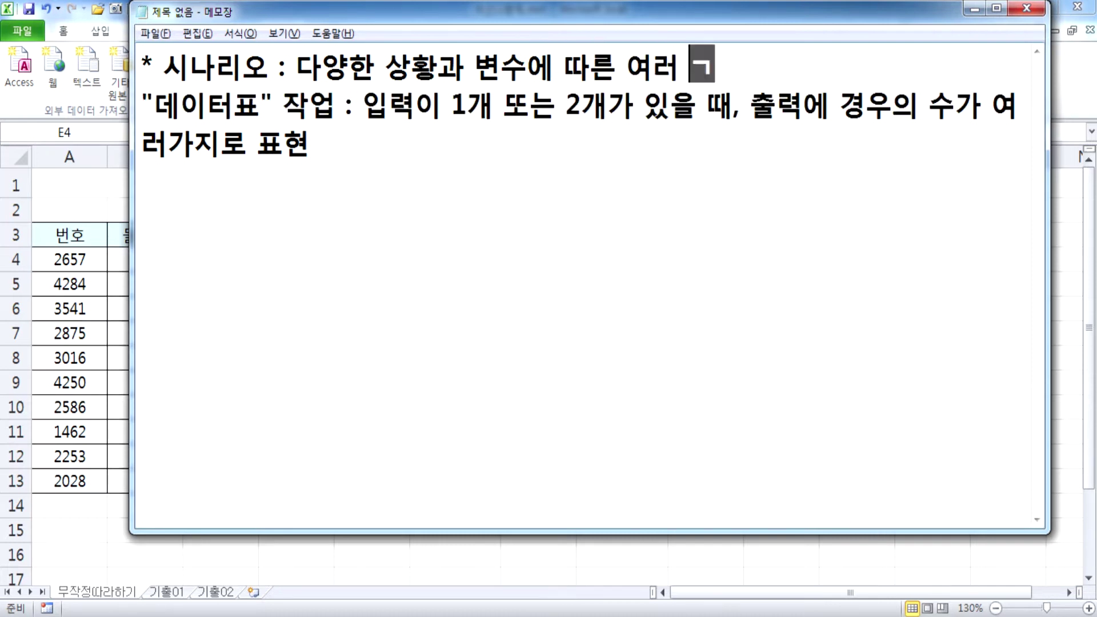
{"action": "type", "text": "과값의 변활"}
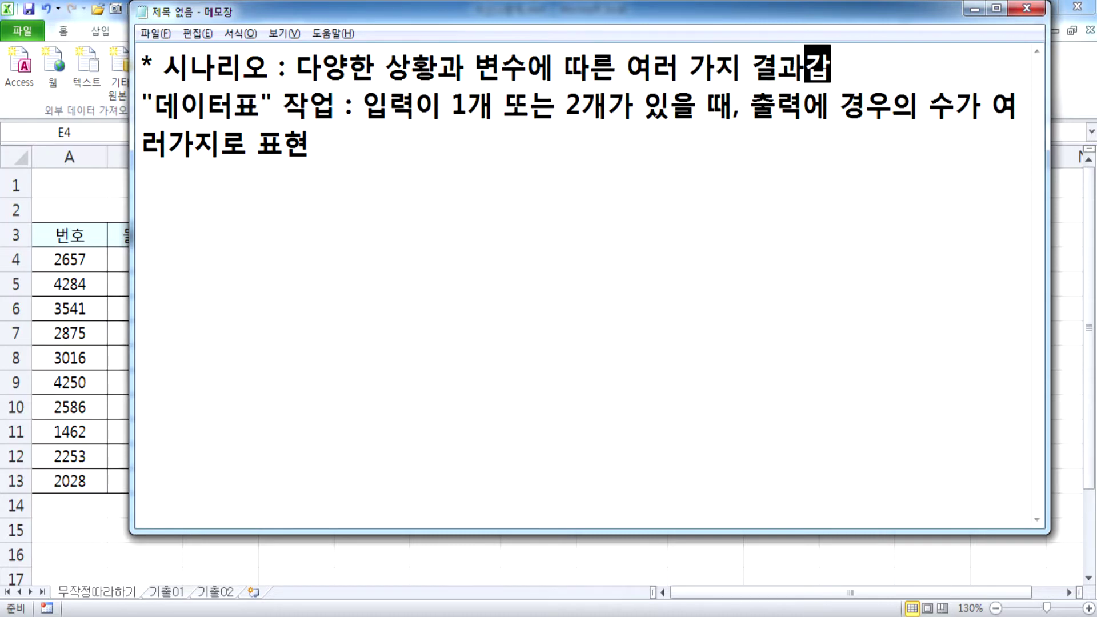
{"action": "type", "text": "화를 "}
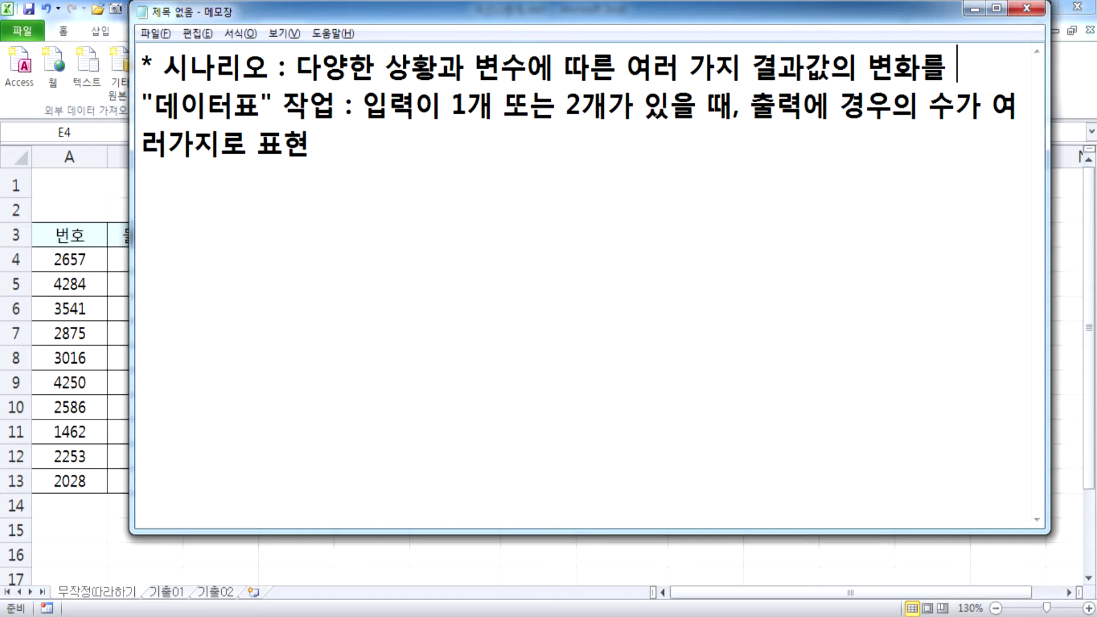
{"action": "type", "text": "가상의 "}
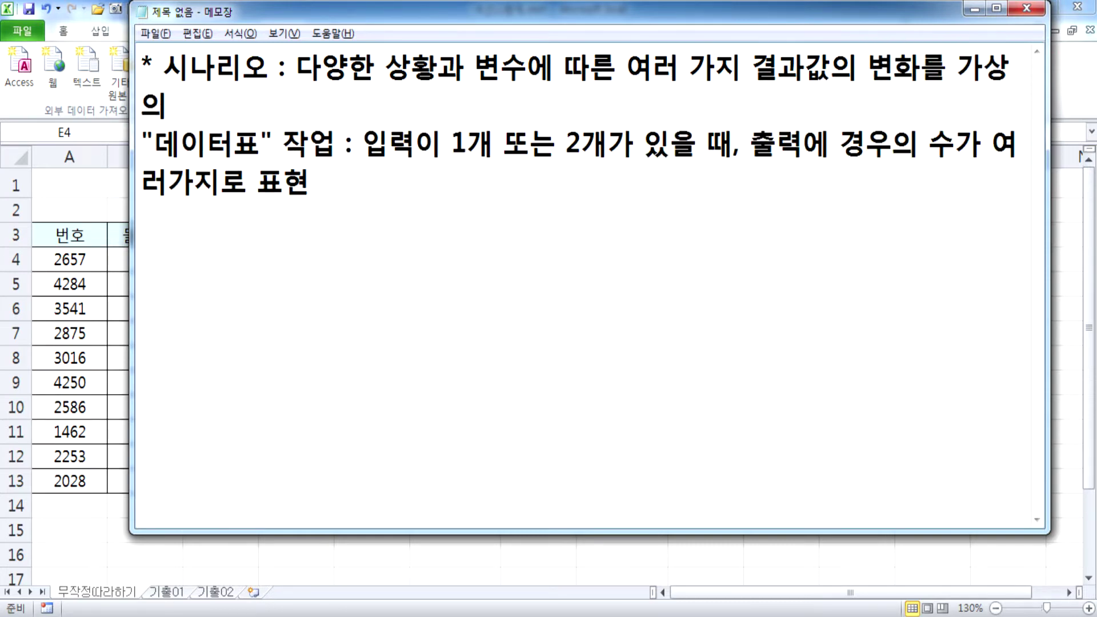
Step: Extend the scenario definition with "상황을 통해서 예측, 분석"
{"action": "type", "text": "여"}
{"action": "key", "text": "BackSpace"}
{"action": "key", "text": "BackSpace"}
{"action": "type", "text": "상ㅊ"}
{"action": "key", "text": "BackSpace"}
{"action": "type", "text": "황을 통해"}
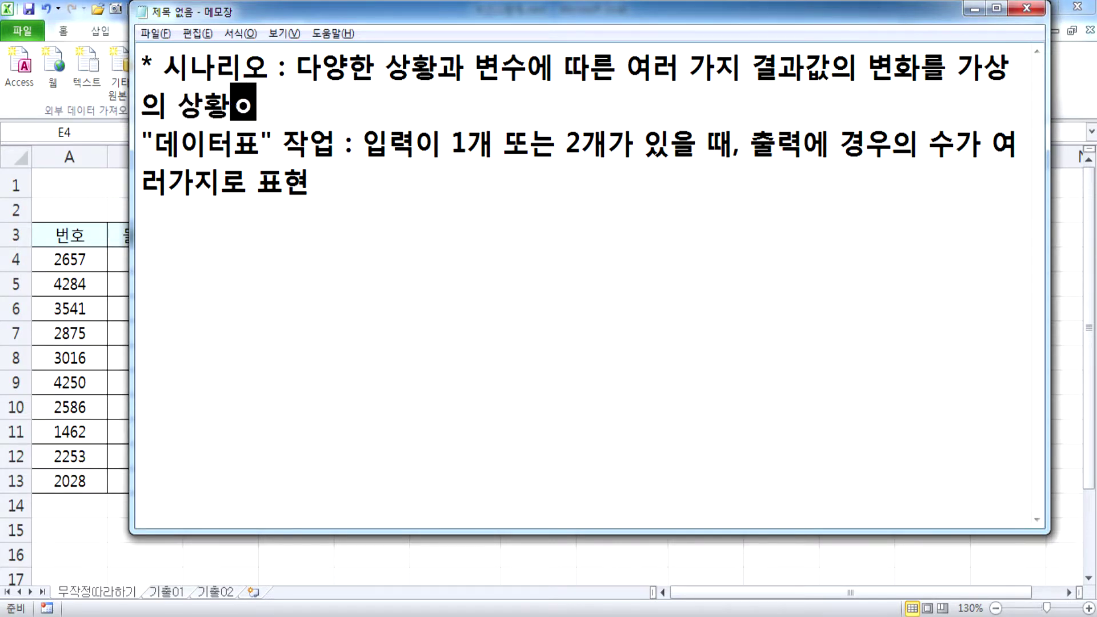
{"action": "type", "text": "서 "}
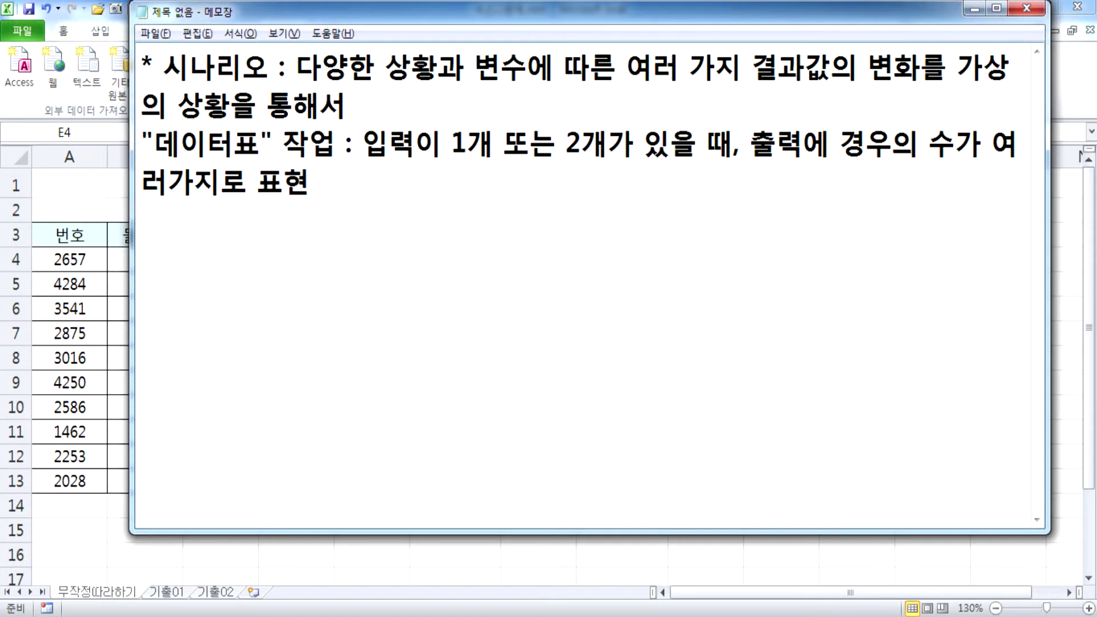
{"action": "type", "text": "예측, 분석"}
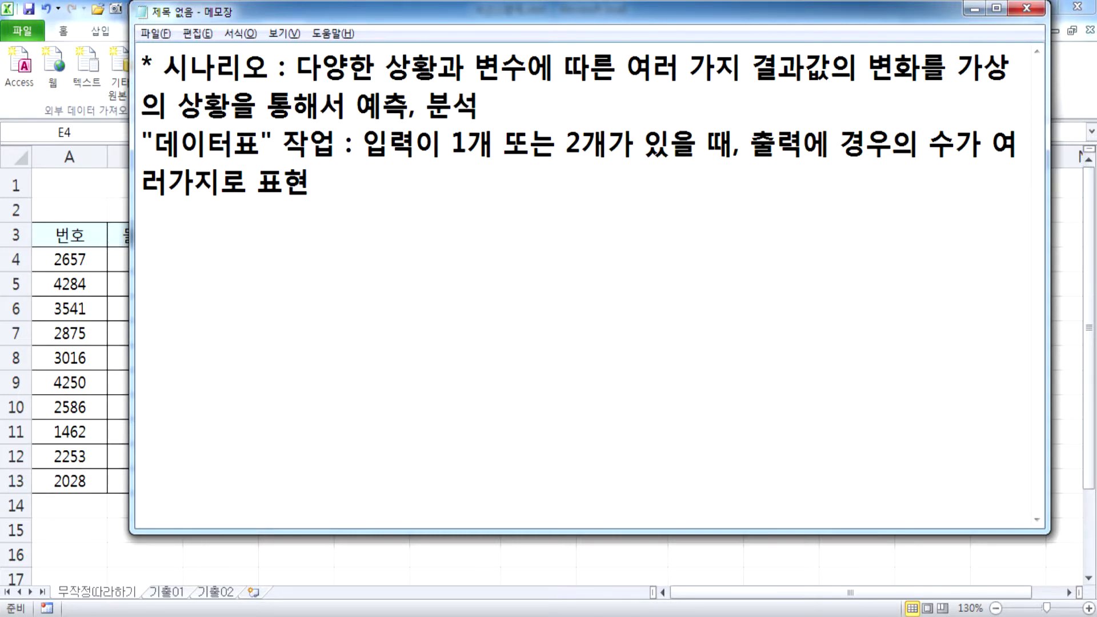
Step: Add a comma after 분석 and replace the comma between 예측 and 분석 with "또는"
{"action": "type", "text": ", ㄱㅕㅛㄹ"}
{"action": "key", "text": "BackSpace"}
{"action": "key", "text": "BackSpace"}
{"action": "key", "text": "BackSpace"}
{"action": "type", "text": "겨ㅛㄹ"}
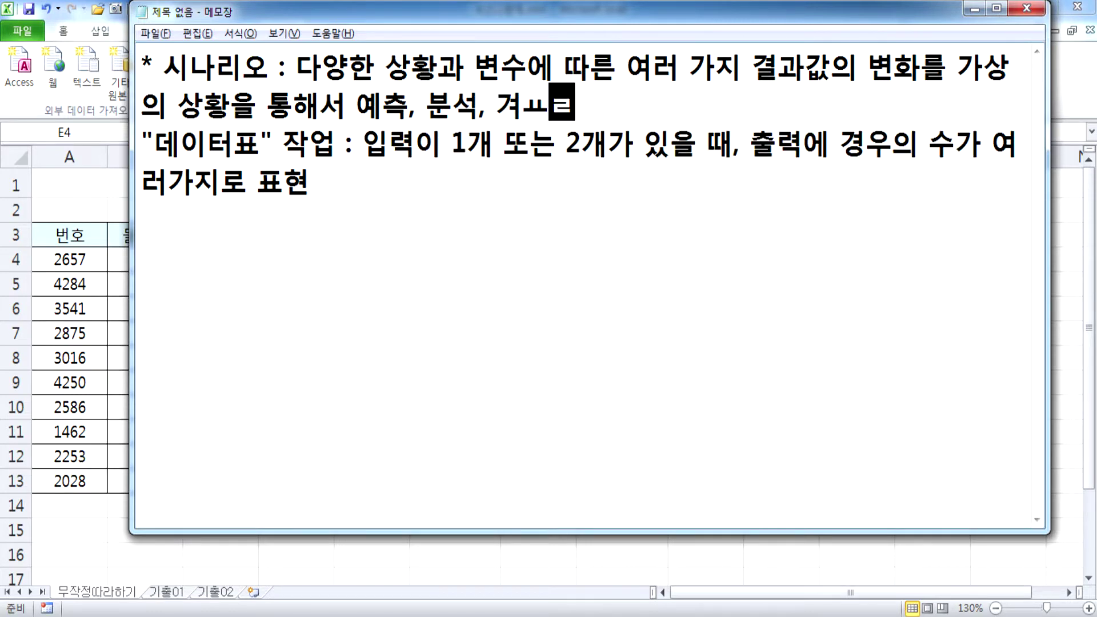
{"action": "key", "text": "Left"}
{"action": "key", "text": "Left"}
{"action": "key", "text": "Left"}
{"action": "key", "text": "Left"}
{"action": "key", "text": "Left"}
{"action": "key", "text": "Left"}
{"action": "key", "text": "Left"}
{"action": "key", "text": "Left"}
{"action": "key", "text": "Left"}
{"action": "key", "text": "Right"}
{"action": "type", "text": "또는"}
{"action": "key", "text": "Delete"}
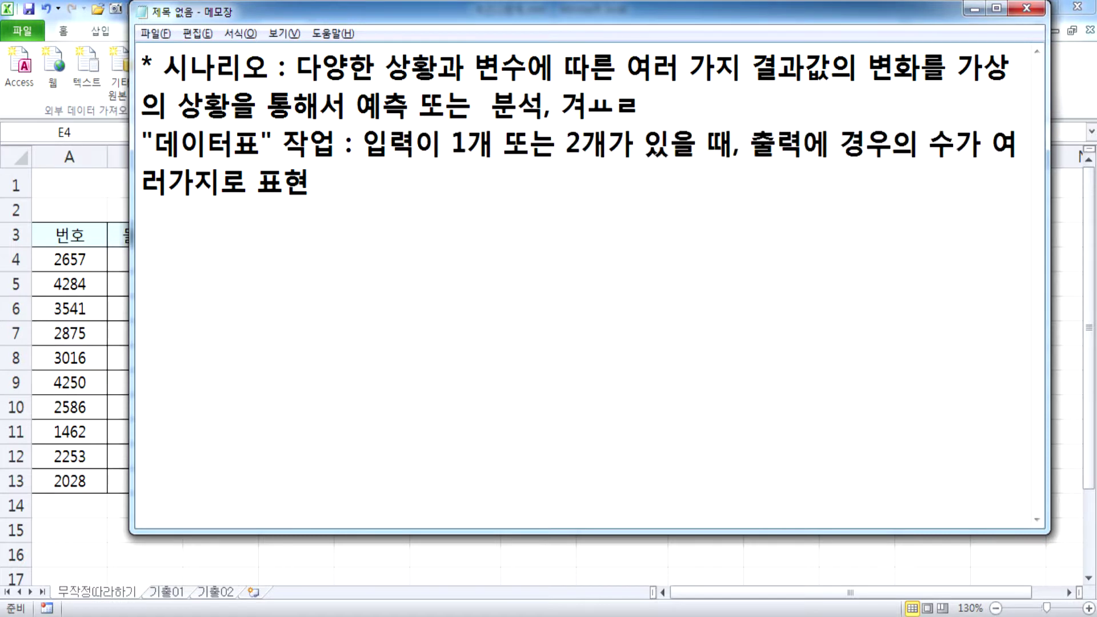
Step: Clear the mistyped characters after the last comma and end the scenario definition with "결과를 표로 출력"
{"action": "key", "text": "End"}
{"action": "key", "text": "BackSpace"}
{"action": "key", "text": "BackSpace"}
{"action": "key", "text": "BackSpace"}
{"action": "type", "text": "ㄱ호"}
{"action": "key", "text": "BackSpace"}
{"action": "key", "text": "BackSpace"}
{"action": "type", "text": "겨록"}
{"action": "key", "text": "BackSpace"}
{"action": "key", "text": "BackSpace"}
{"action": "key", "text": "BackSpace"}
{"action": "type", "text": "결고과를 표"}
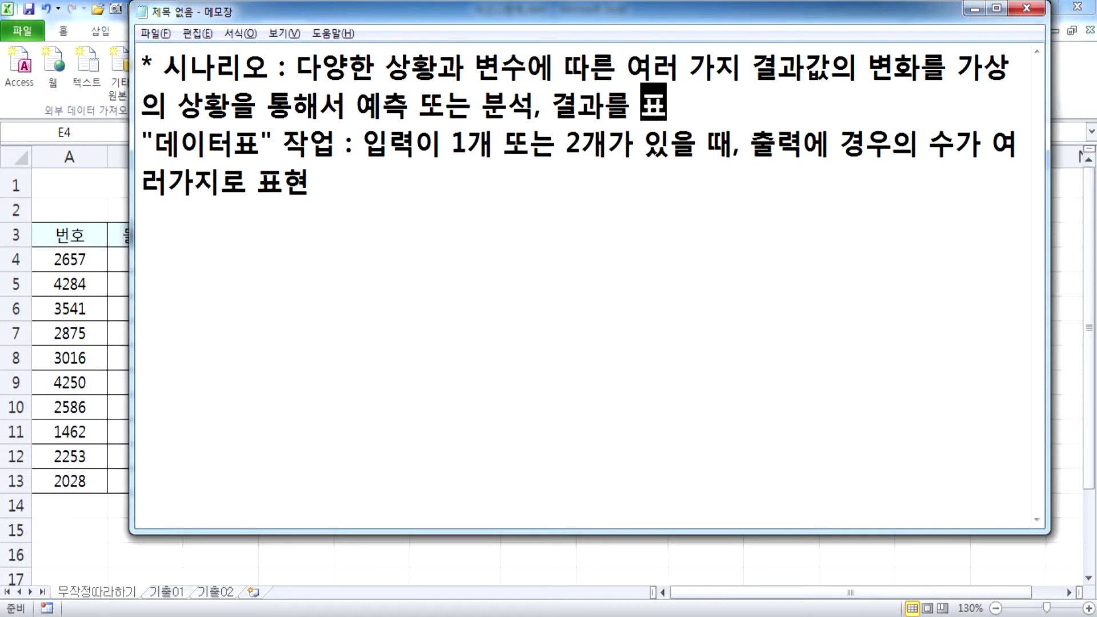
{"action": "type", "text": "로 출력"}
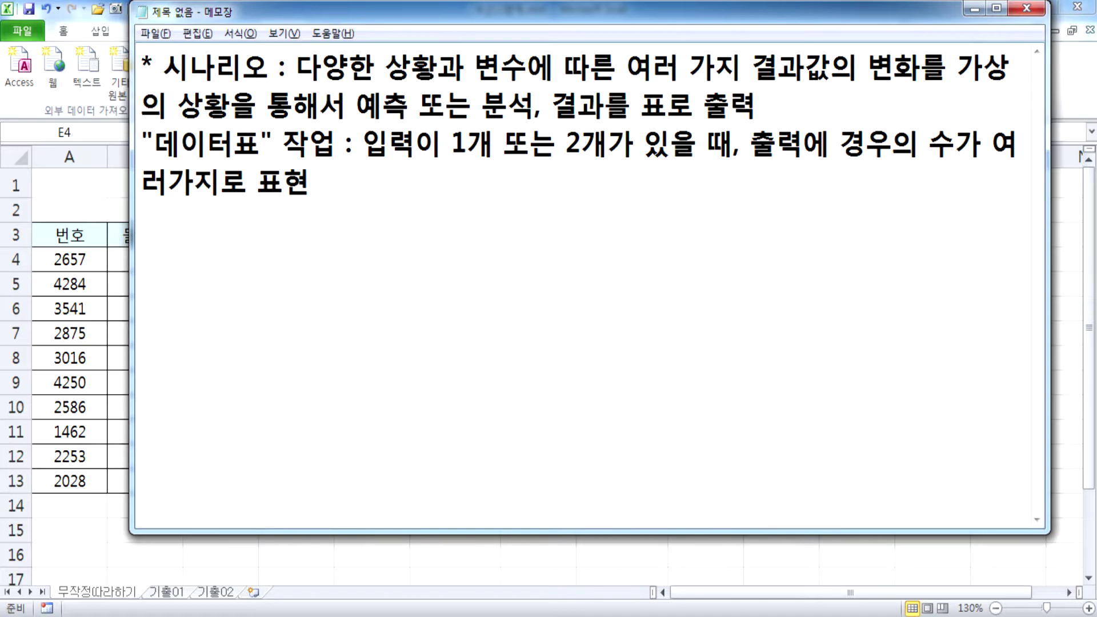
Step: Split "데이터표" into "데이터 표" in the second note and switch to the Excel workbook
{"action": "key", "text": "Right"}
{"action": "key", "text": "Right"}
{"action": "key", "text": "Right"}
{"action": "key", "text": "Right"}
{"action": "key", "text": "Right"}
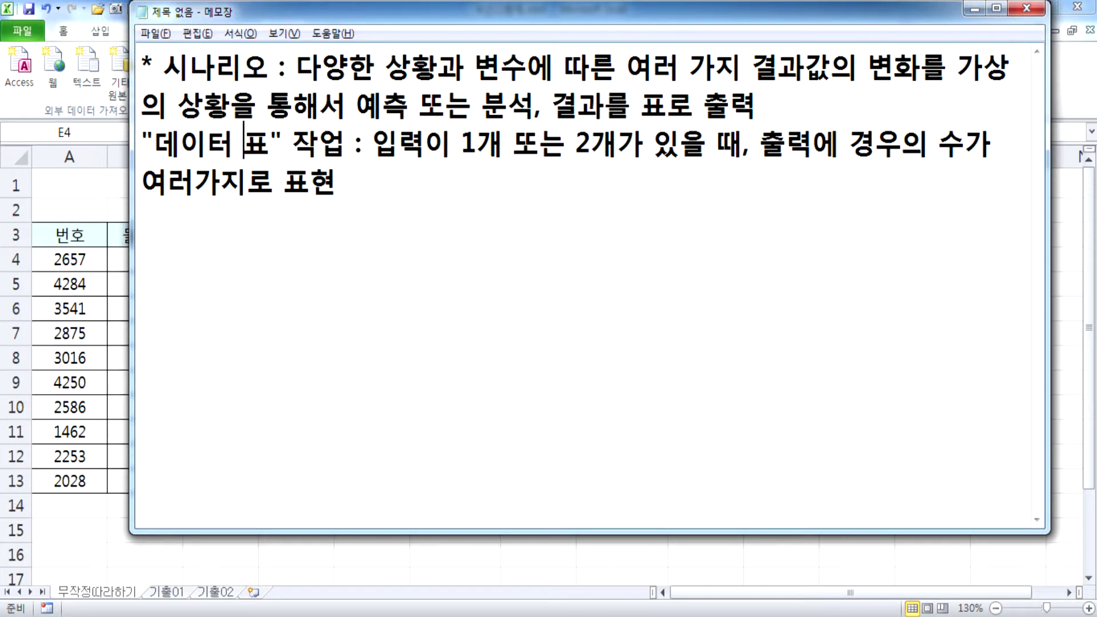
{"action": "key", "text": "alt+Tab"}
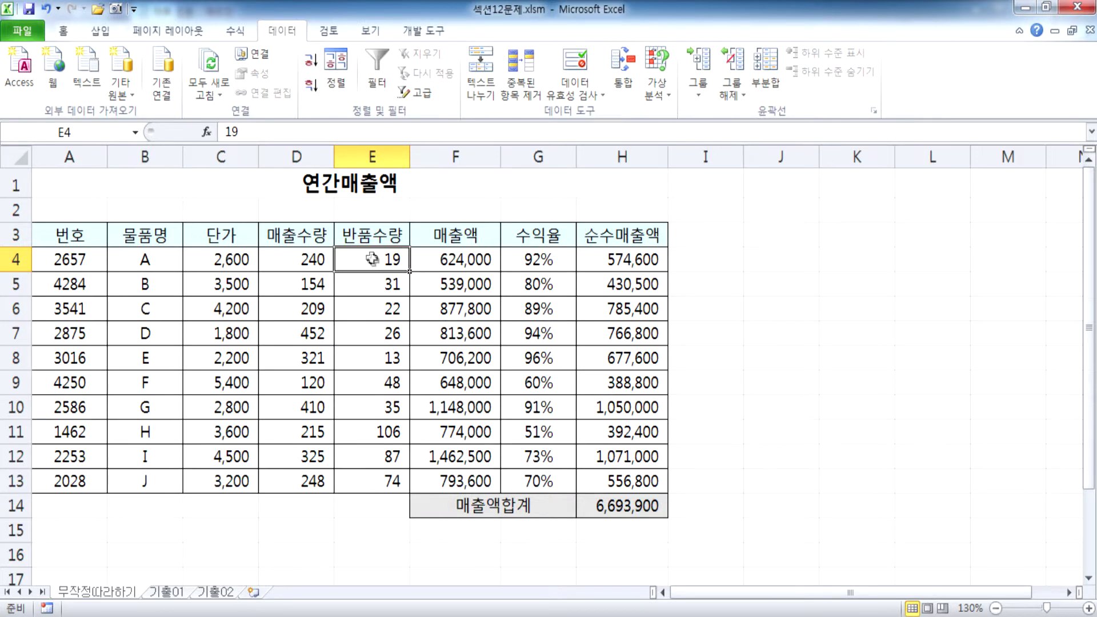
Step: Try return quantities of 29 in E4 and 41 in E5 against the sales total in H14, and undo both entries
{"action": "type", "text": "2"}
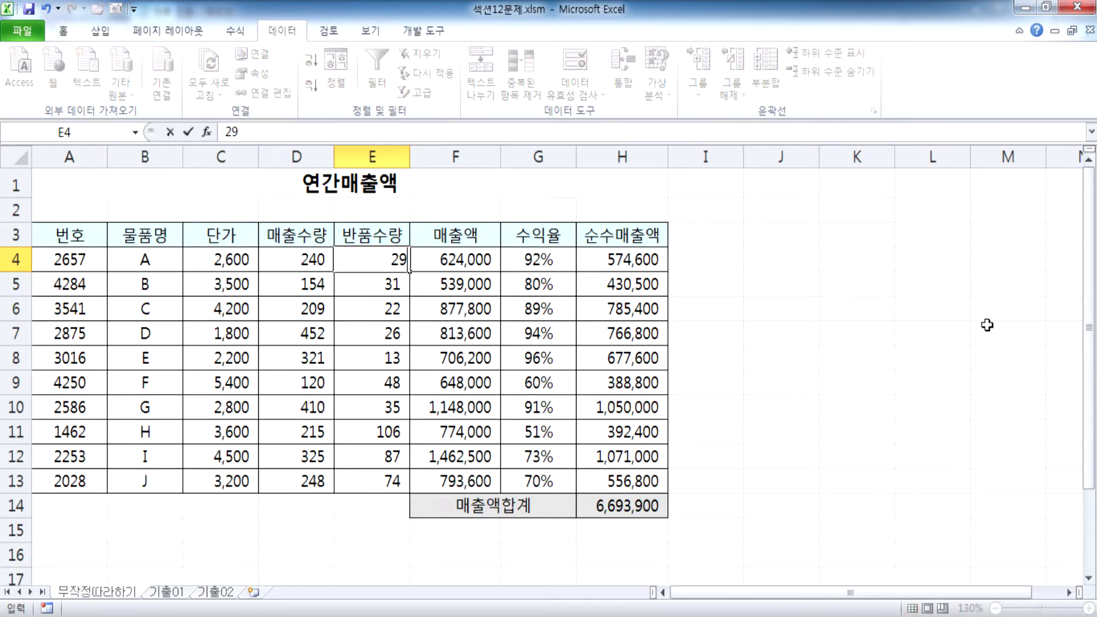
{"action": "key", "text": "Return"}
{"action": "type", "text": "4"}
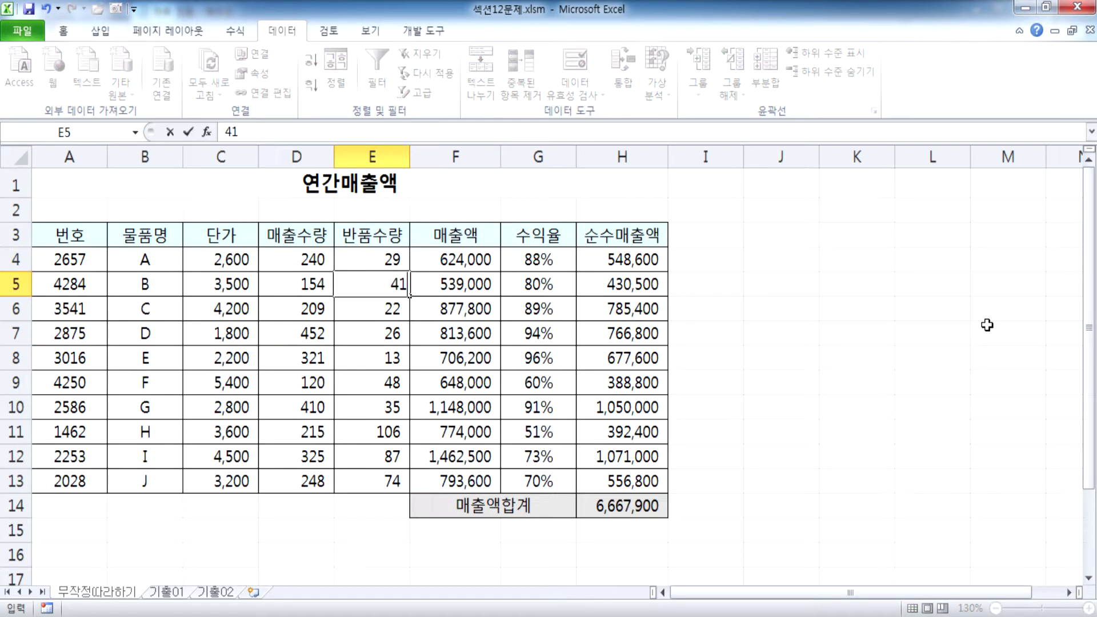
{"action": "type", "text": "1"}
{"action": "key", "text": "Return"}
{"action": "scroll", "coordinate": [920, 371], "scroll_direction": "down", "scroll_amount": 2}
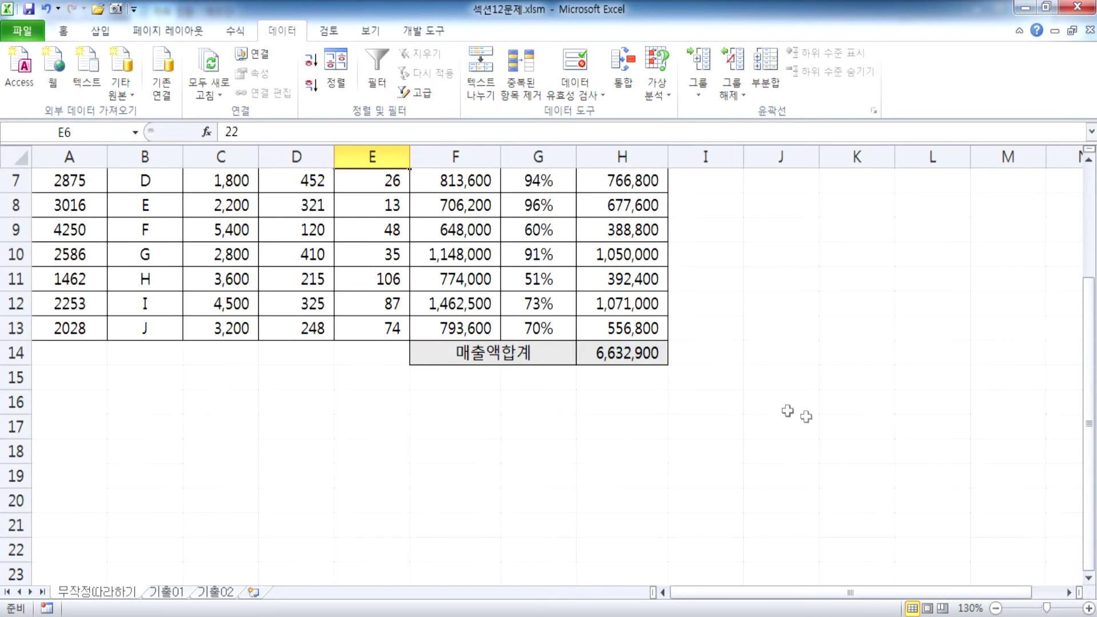
{"action": "left_click", "coordinate": [621, 357]}
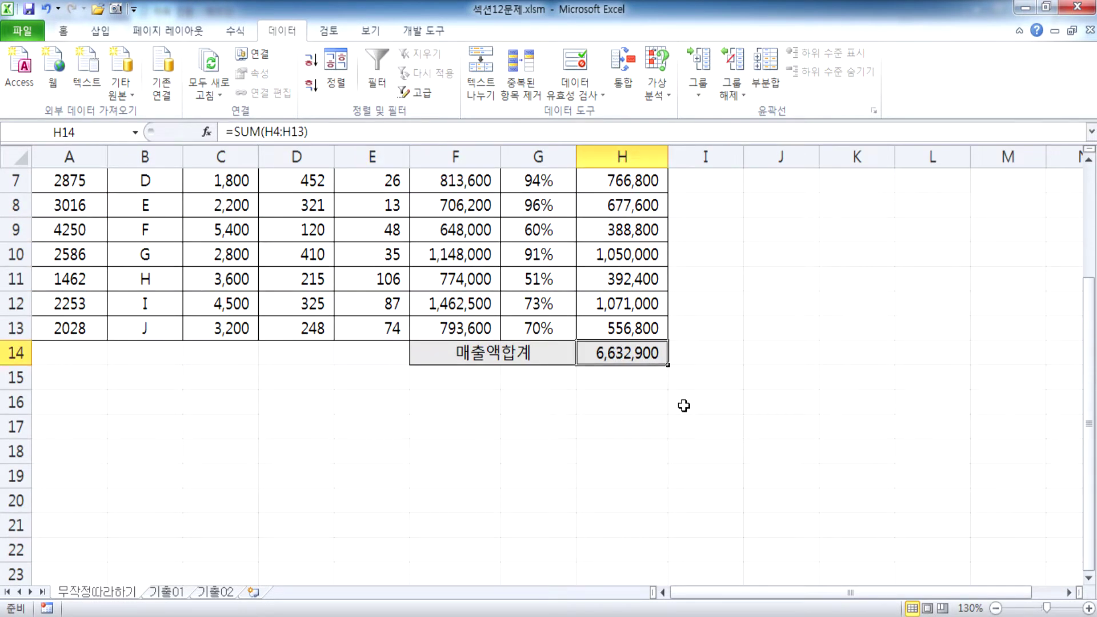
{"action": "scroll", "coordinate": [683, 406], "scroll_direction": "up", "scroll_amount": 2}
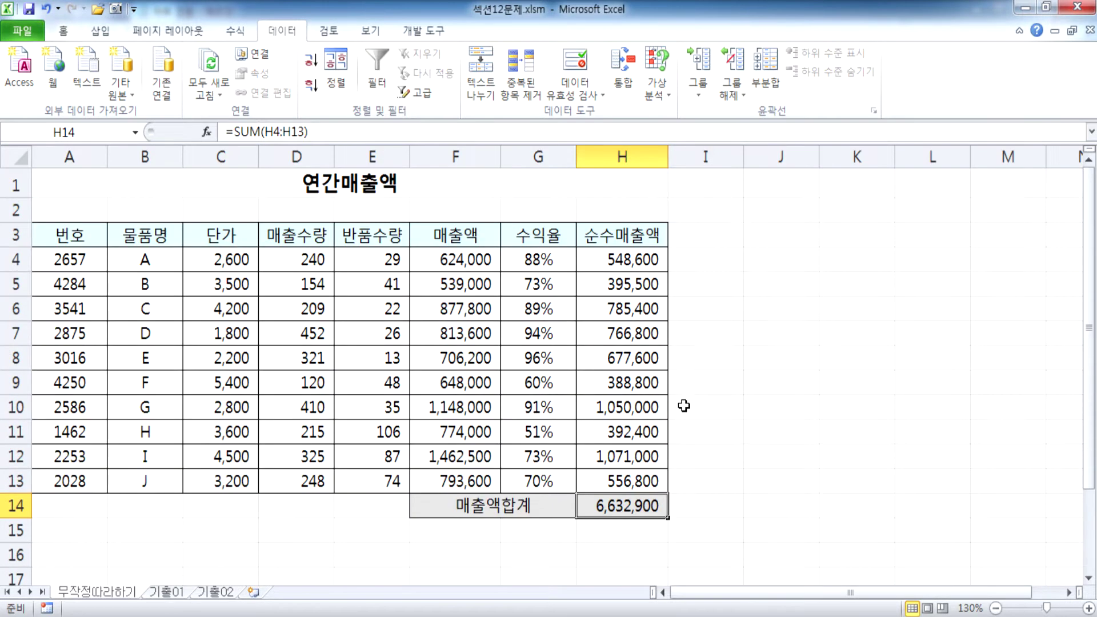
{"action": "key", "text": "ctrl+z"}
{"action": "key", "text": "ctrl+z"}
Step: Record the first case beside the table by entering 19, 31 and 6693900 in J4:J6
{"action": "left_click", "coordinate": [786, 257]}
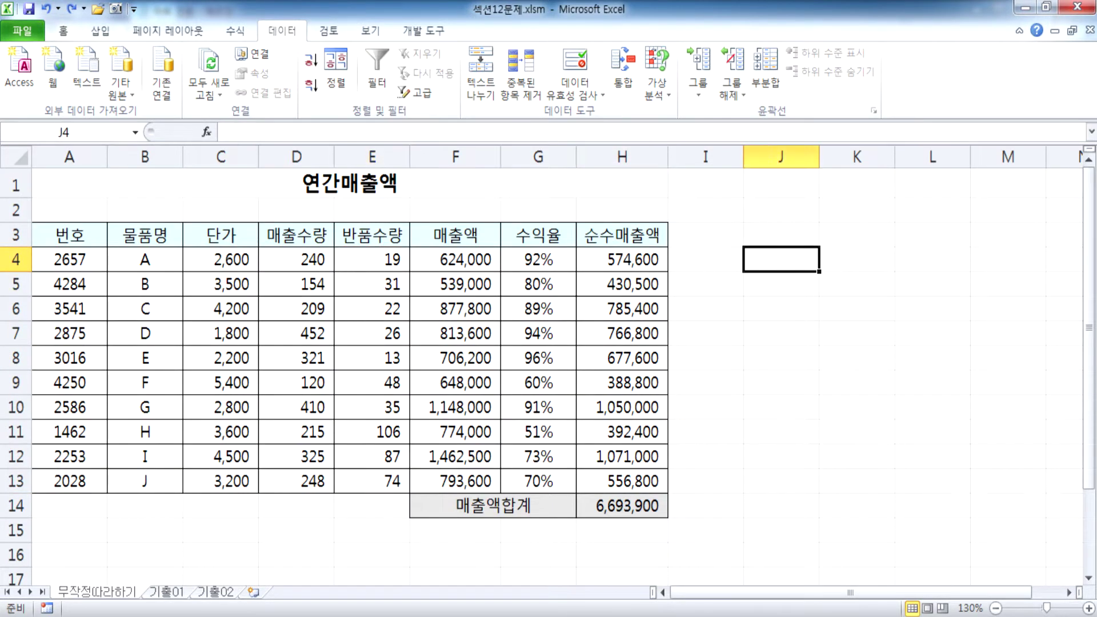
{"action": "type", "text": "19"}
{"action": "key", "text": "Return"}
{"action": "type", "text": "31"}
{"action": "key", "text": "Return"}
{"action": "type", "text": "6693900"}
{"action": "key", "text": "Return"}
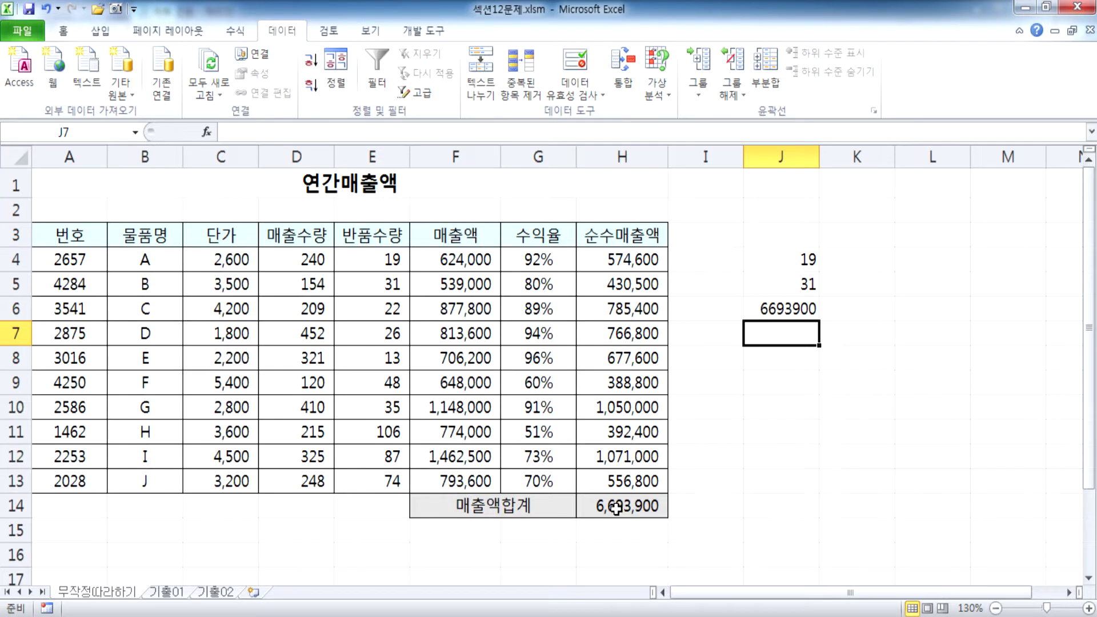
Step: Set the return quantities of items A and B to 29 in E4 and 41 in E5
{"action": "left_click", "coordinate": [395, 261]}
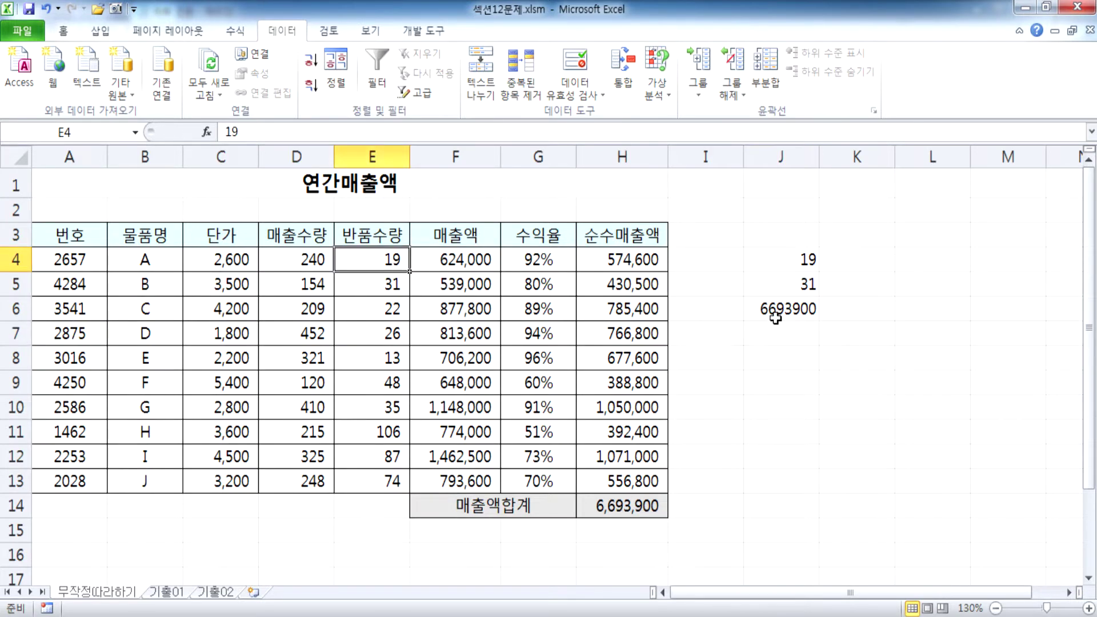
{"action": "type", "text": "29"}
{"action": "key", "text": "Return"}
{"action": "type", "text": "4"}
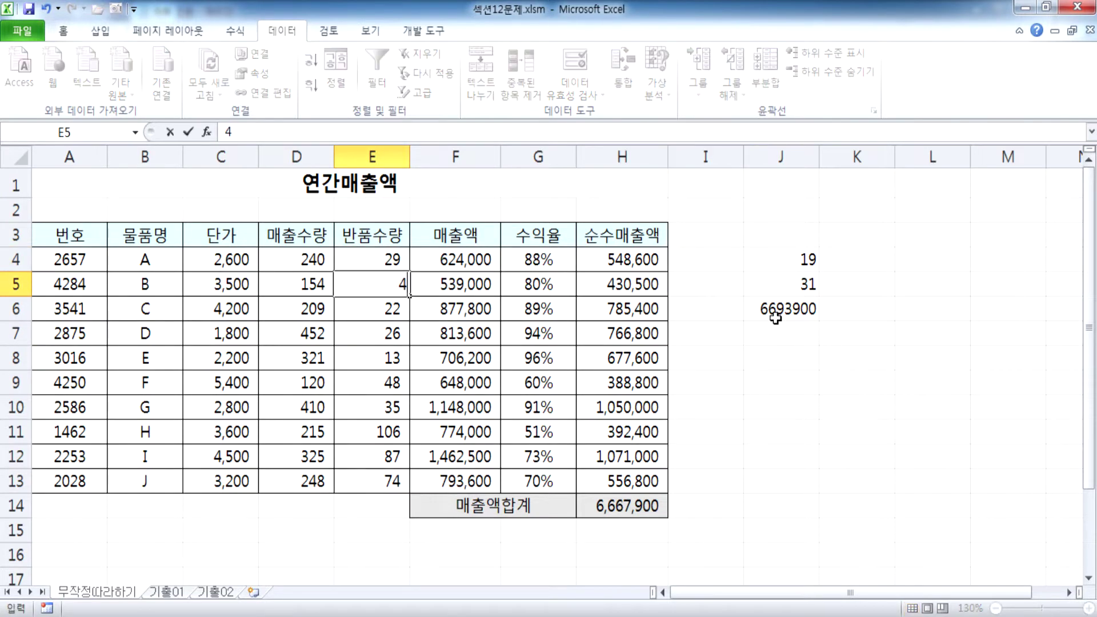
{"action": "type", "text": "1"}
{"action": "key", "text": "Return"}
Step: Record the second case by entering 29, 41 and 6632900 in K4:K6
{"action": "left_click", "coordinate": [867, 269]}
{"action": "type", "text": "29"}
{"action": "key", "text": "Return"}
{"action": "type", "text": "41"}
{"action": "key", "text": "Return"}
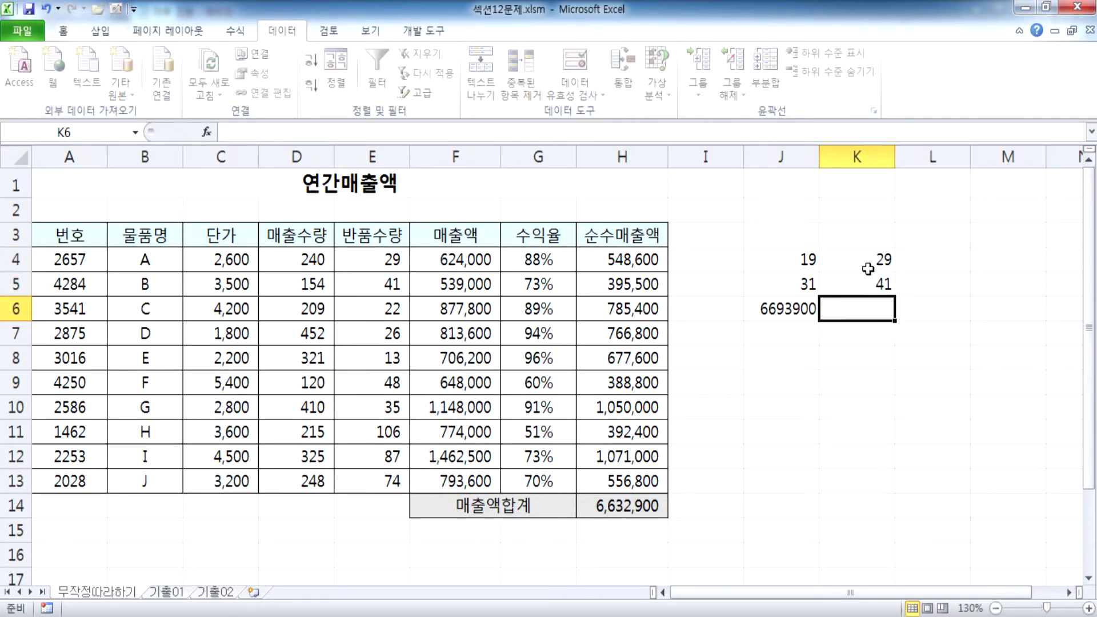
{"action": "type", "text": "6632900"}
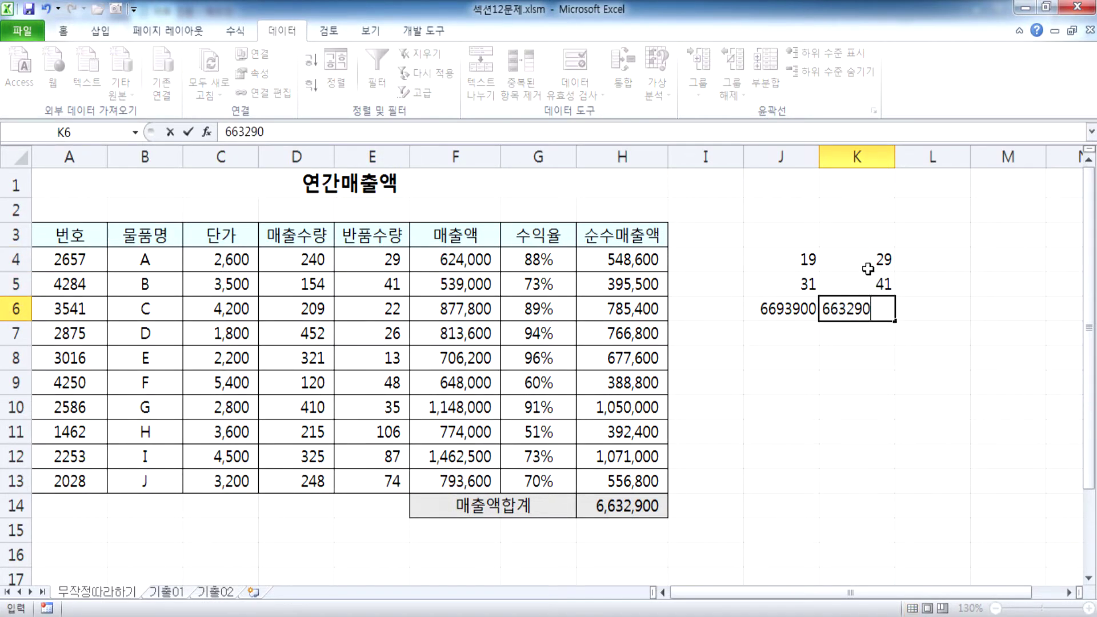
{"action": "key", "text": "Return"}
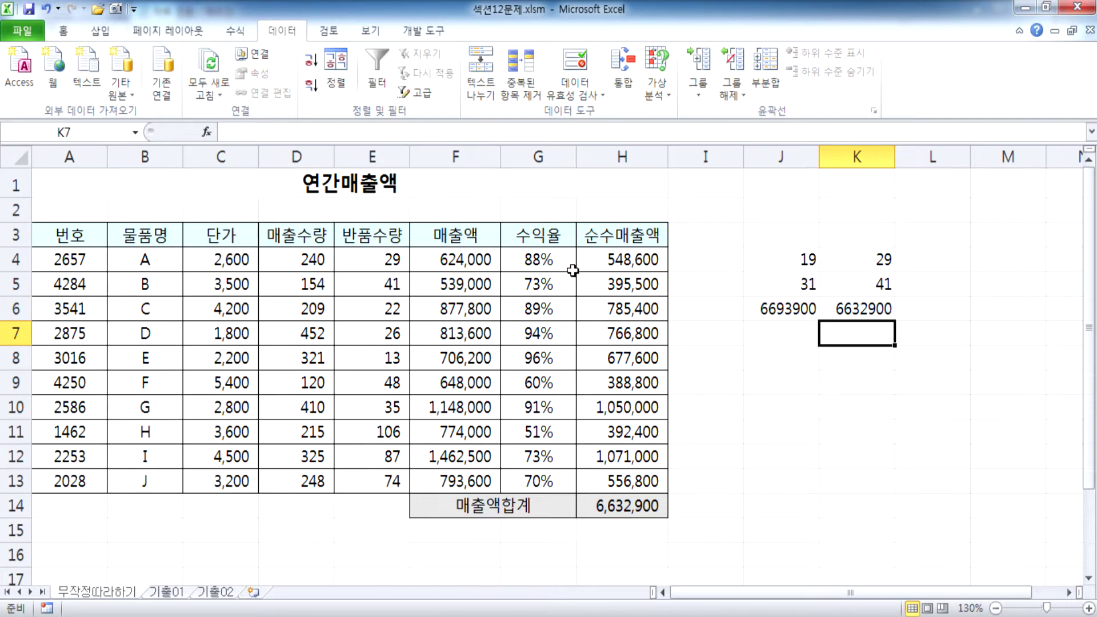
Step: Set the return quantities of items A and B back to 19 in E4 and 31 in E5
{"action": "left_click", "coordinate": [394, 262]}
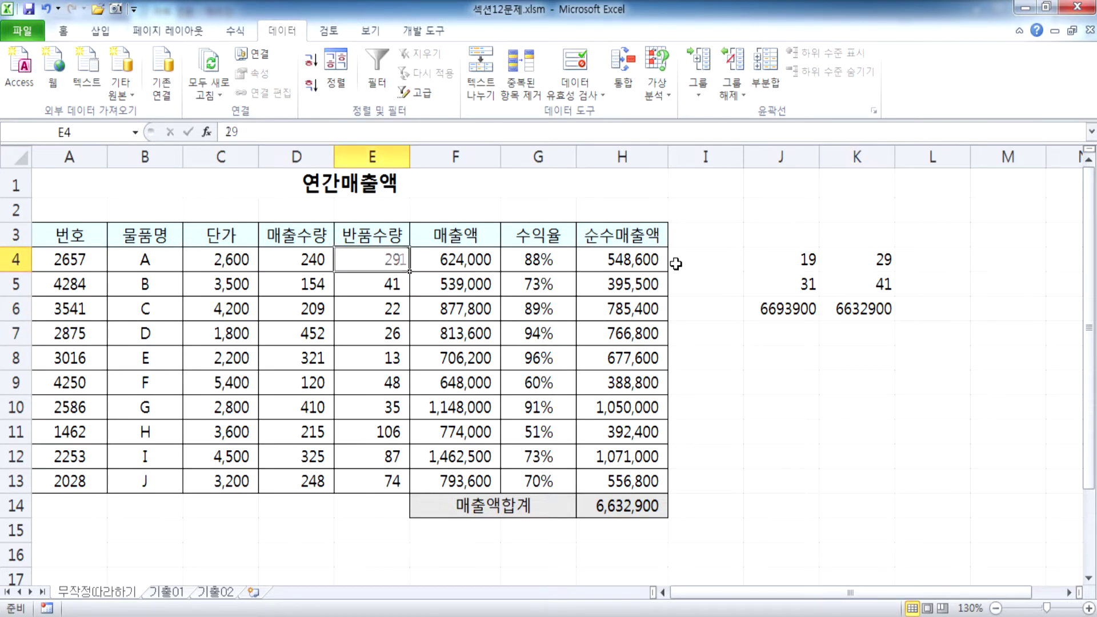
{"action": "type", "text": "19"}
{"action": "key", "text": "Return"}
{"action": "key", "text": "F2"}
{"action": "key", "text": "BackSpace"}
{"action": "key", "text": "BackSpace"}
{"action": "type", "text": "31"}
{"action": "key", "text": "Return"}
{"action": "key", "text": "Up"}
{"action": "key", "text": "Up"}
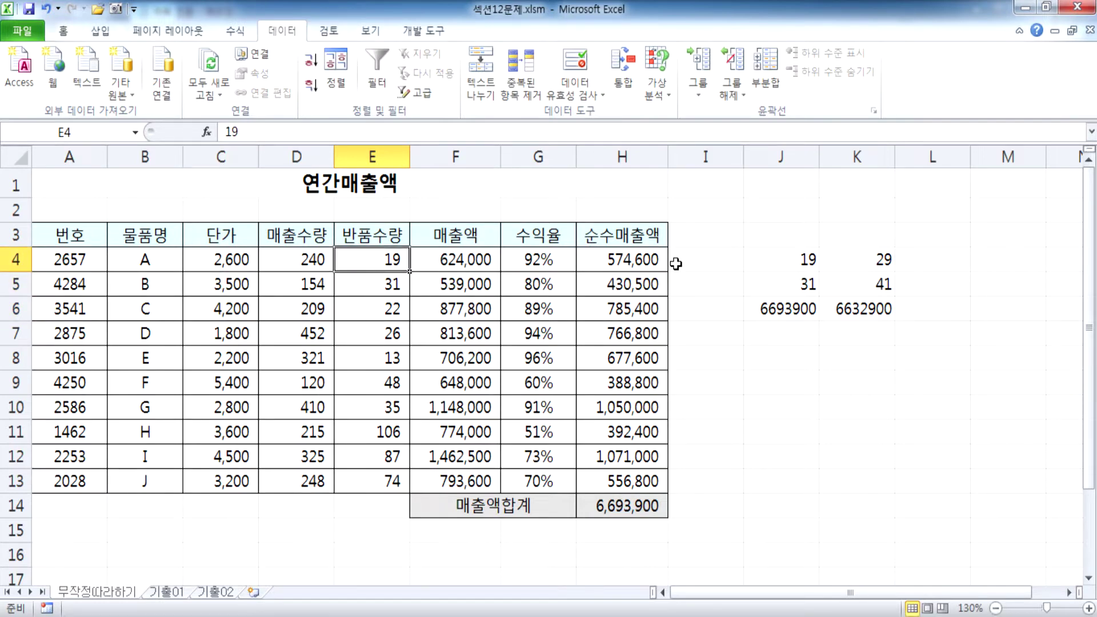
Step: Set the return quantities of items A and B to 9 in E4 and 21 in E5
{"action": "type", "text": "9"}
{"action": "key", "text": "Return"}
{"action": "type", "text": "21"}
{"action": "key", "text": "Return"}
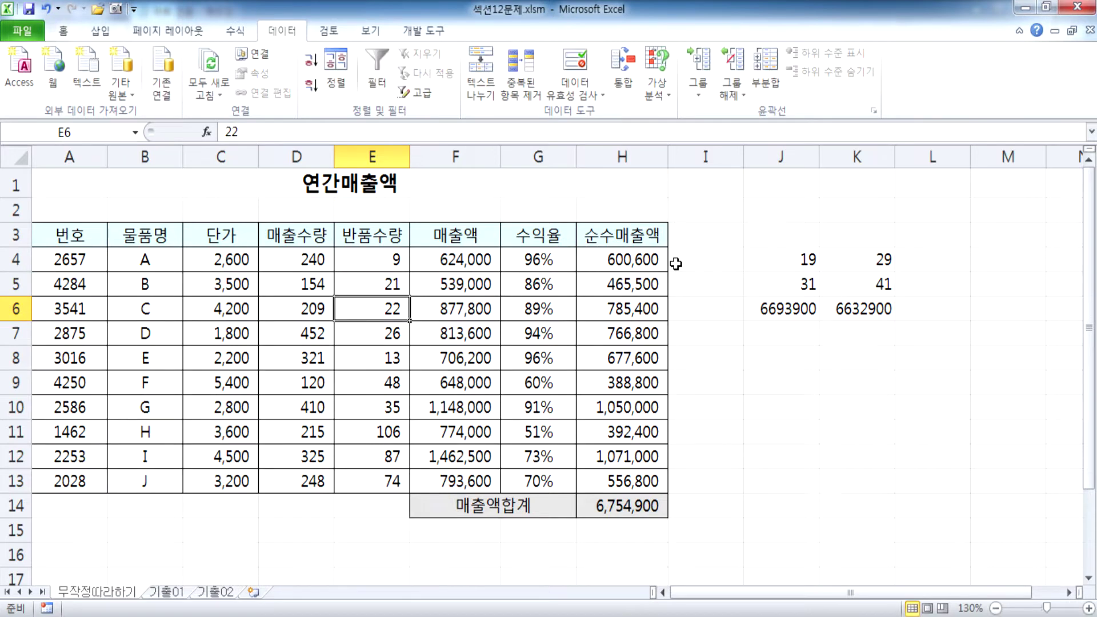
Step: Record the third case by entering 9, 21 and 6754900 in L4:L6
{"action": "left_click", "coordinate": [935, 264]}
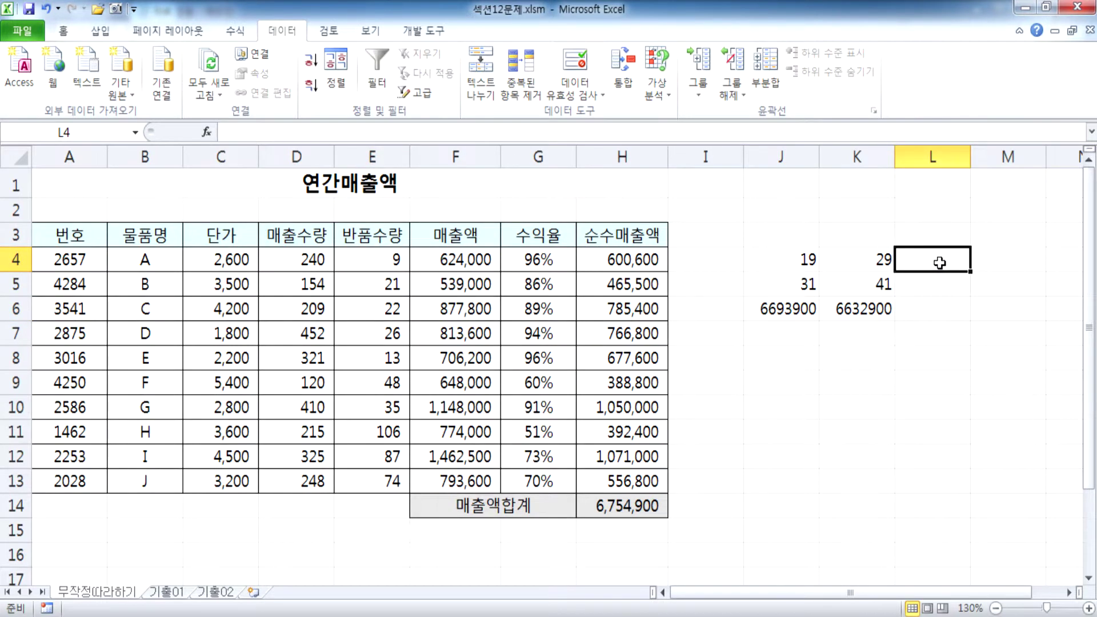
{"action": "type", "text": "9"}
{"action": "key", "text": "Return"}
{"action": "type", "text": "21"}
{"action": "key", "text": "Return"}
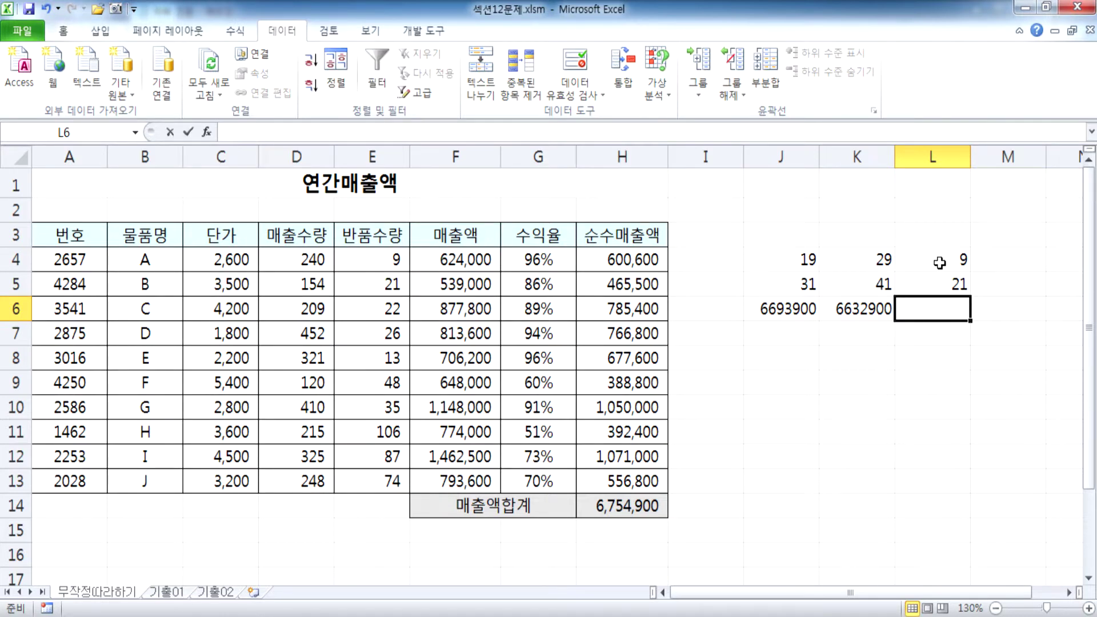
{"action": "type", "text": "6754900"}
{"action": "key", "text": "Return"}
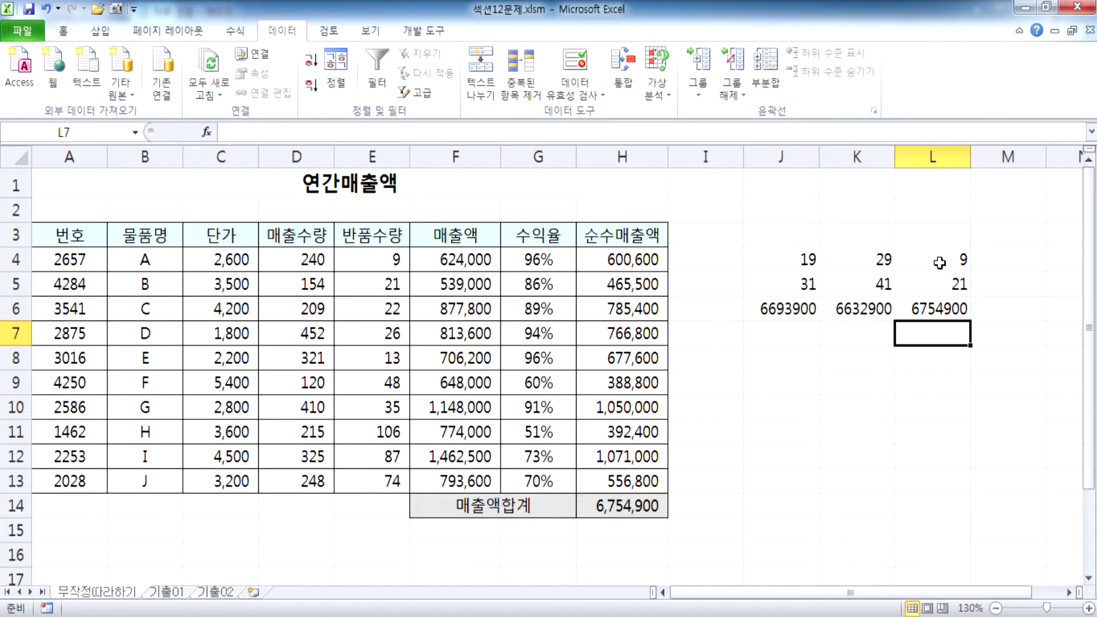
Step: Apply the comma style to the three sales totals in J6:L6
{"action": "left_click_drag", "start_coordinate": [783, 303], "coordinate": [937, 306]}
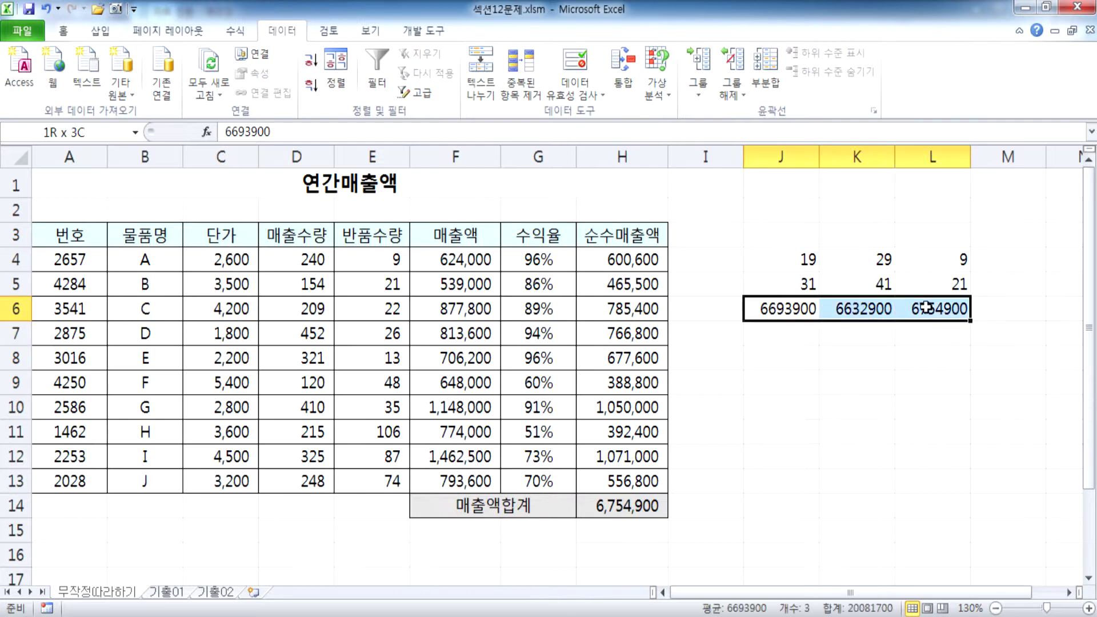
{"action": "left_click", "coordinate": [63, 30]}
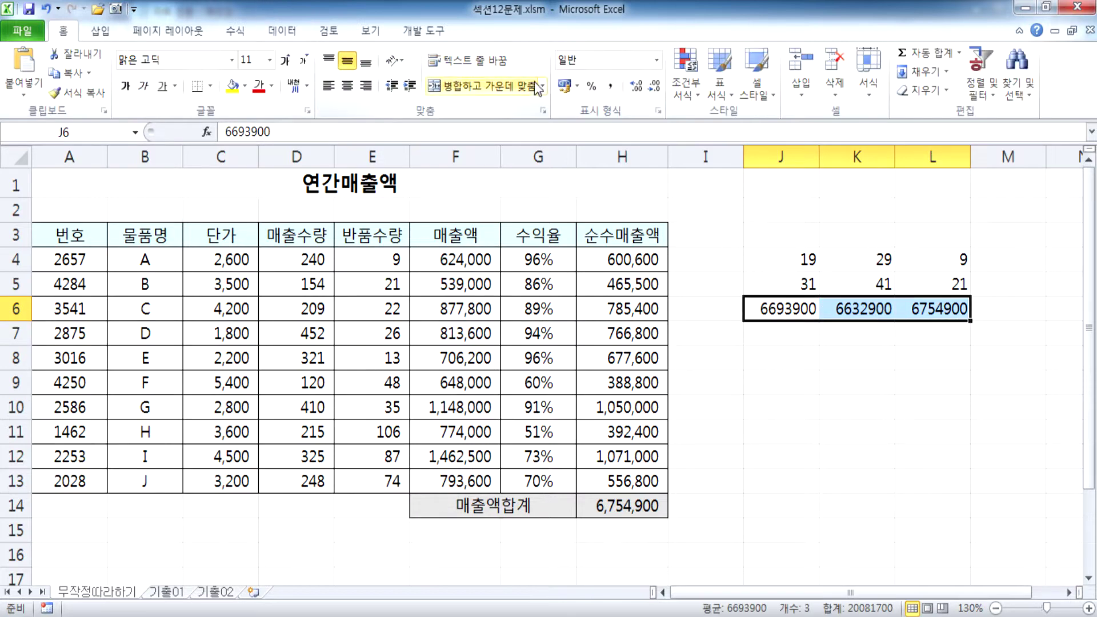
{"action": "left_click", "coordinate": [610, 85]}
{"action": "left_click", "coordinate": [874, 384]}
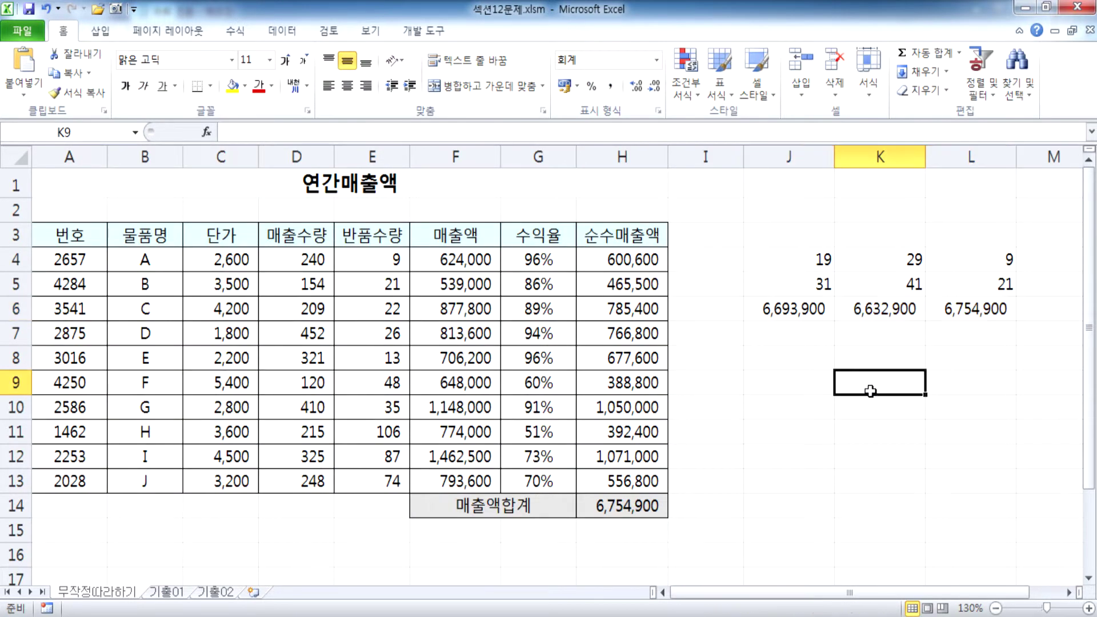
Step: Label the three recorded cases in J3:L3 as 현재값, 반품증가 and 반품감소
{"action": "left_click", "coordinate": [791, 233]}
{"action": "type", "text": "gus"}
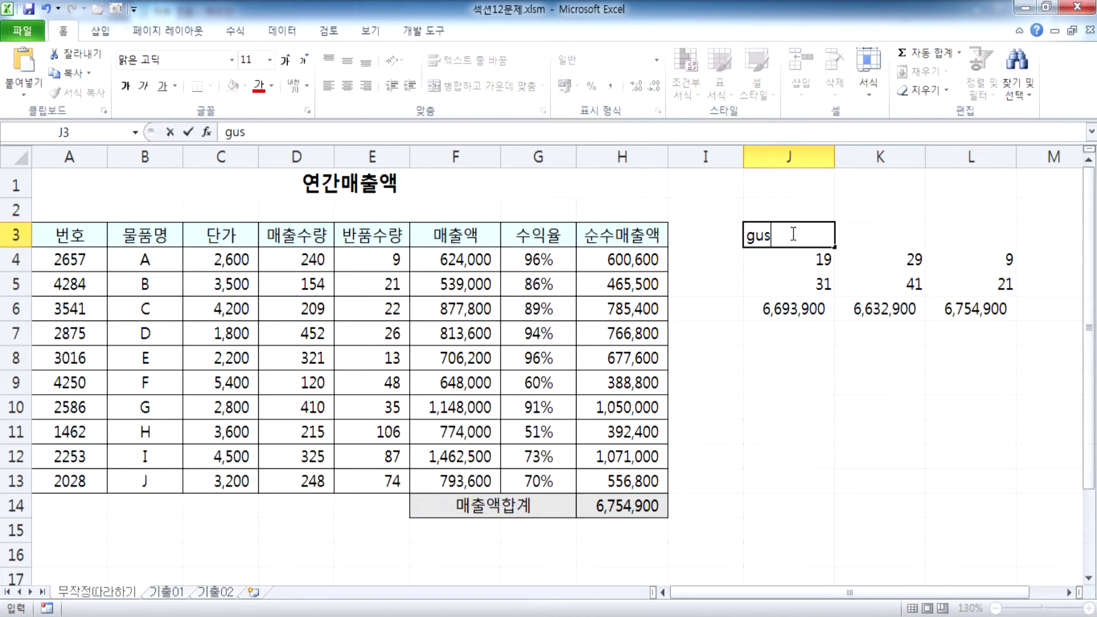
{"action": "key", "text": "BackSpace"}
{"action": "key", "text": "BackSpace"}
{"action": "type", "text": "현재값"}
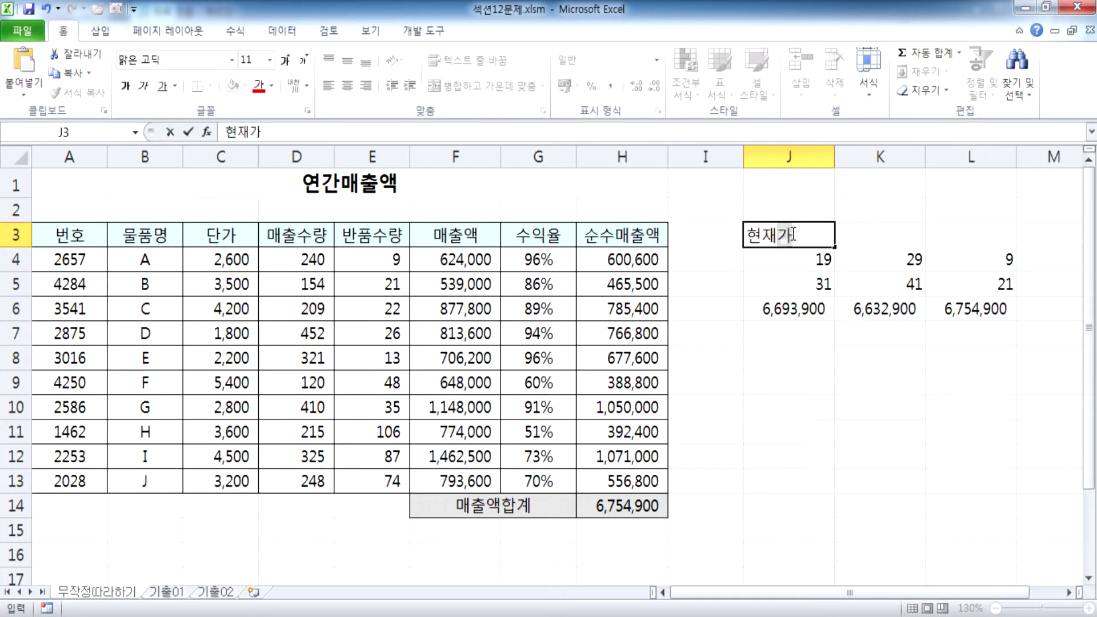
{"action": "key", "text": "Tab"}
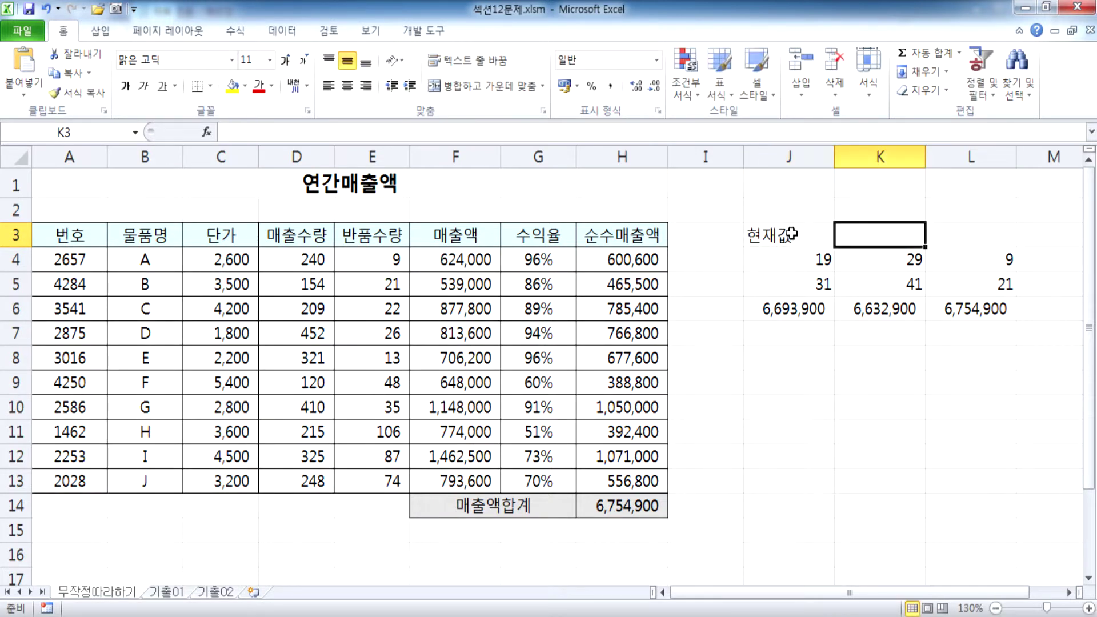
{"action": "type", "text": "반"}
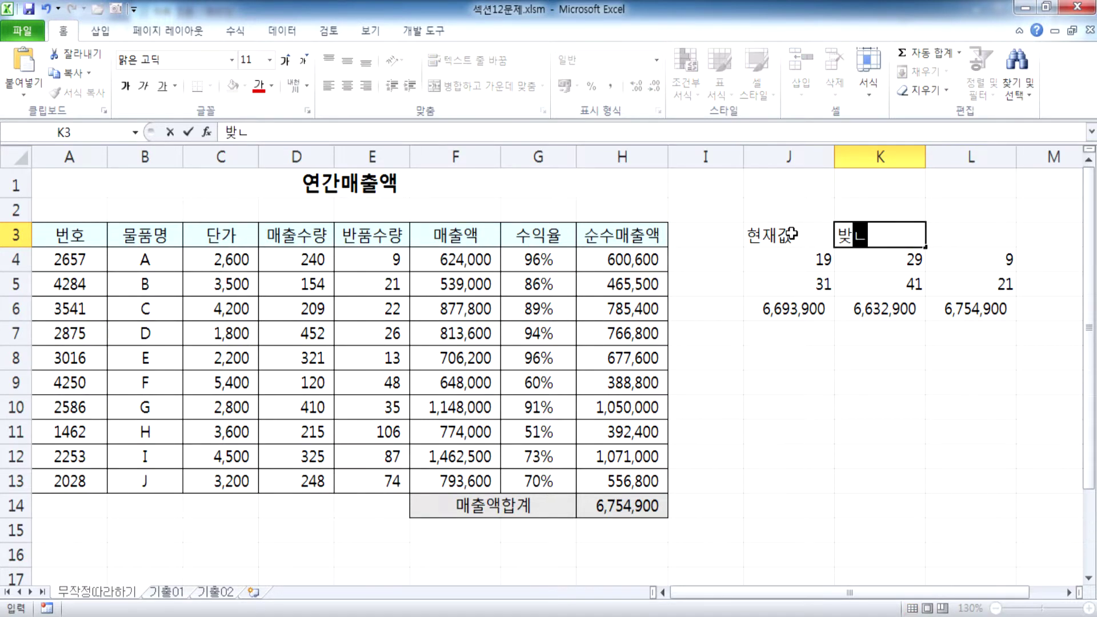
{"action": "type", "text": "품증가"}
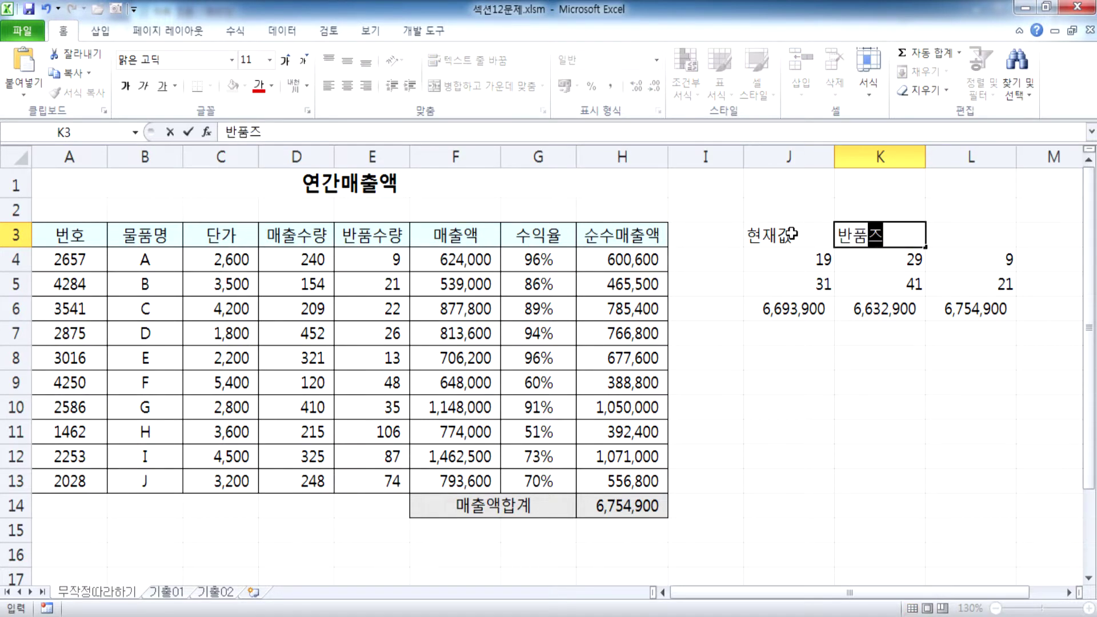
{"action": "key", "text": "Tab"}
{"action": "type", "text": "반품감ㅅ"}
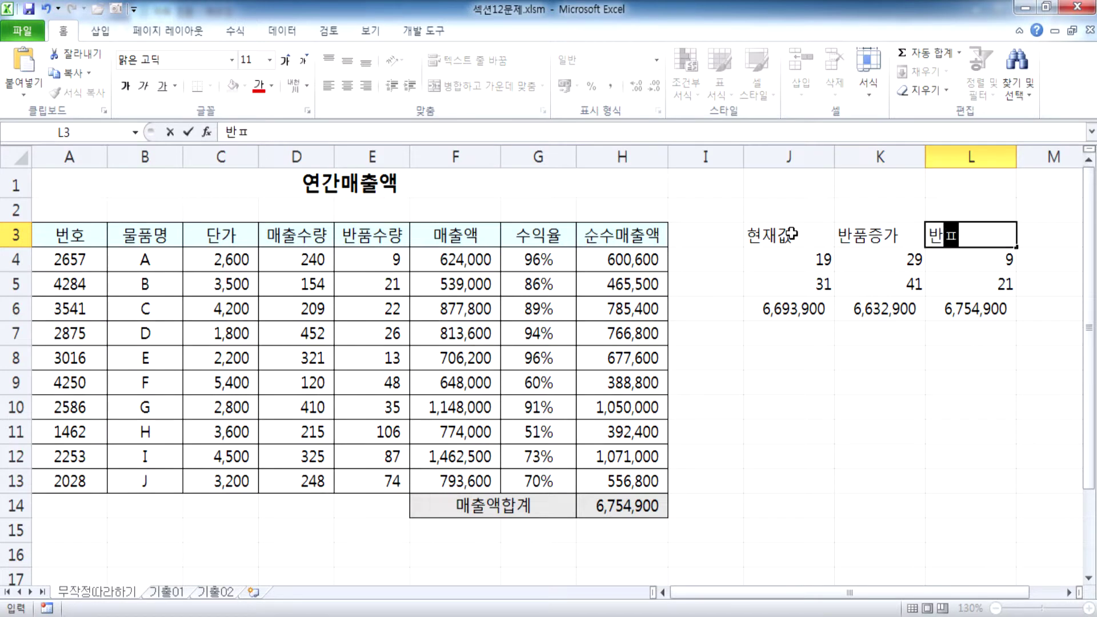
{"action": "type", "text": "ㅗ"}
{"action": "key", "text": "Return"}
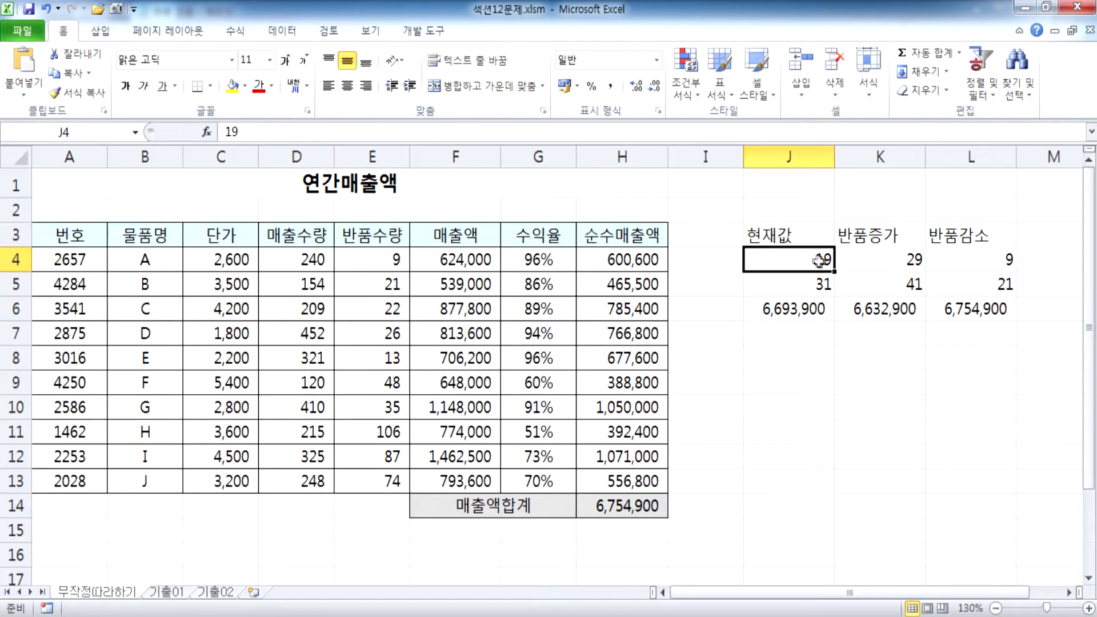
Step: Compare the return quantities and sales totals of the three labelled cases in J3:L6
{"action": "left_click_drag", "start_coordinate": [807, 259], "coordinate": [974, 307]}
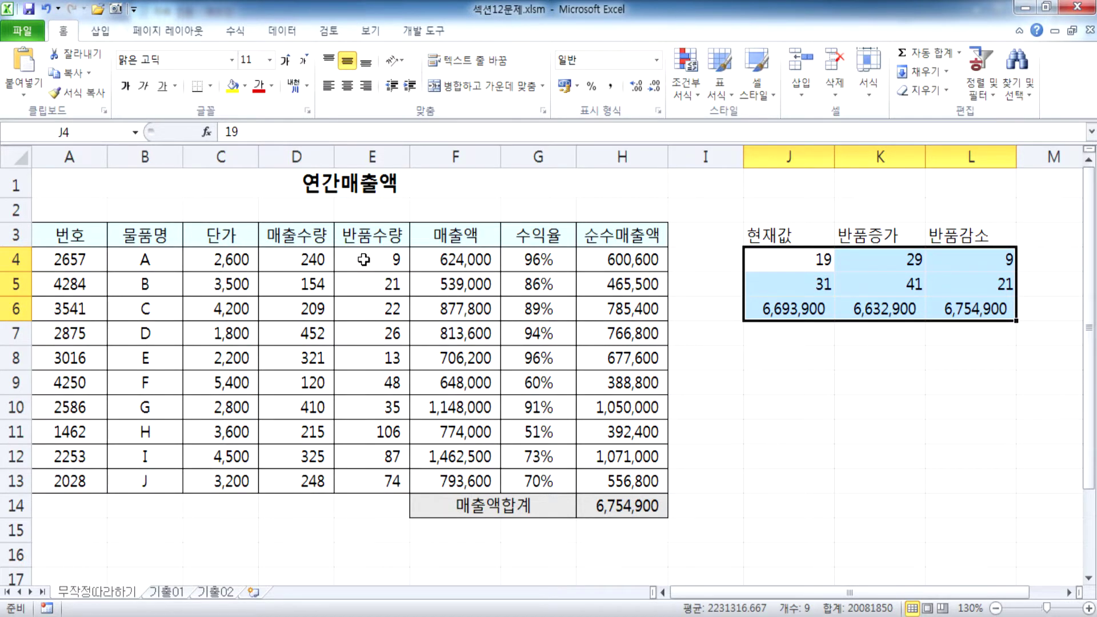
{"action": "left_click", "coordinate": [888, 254]}
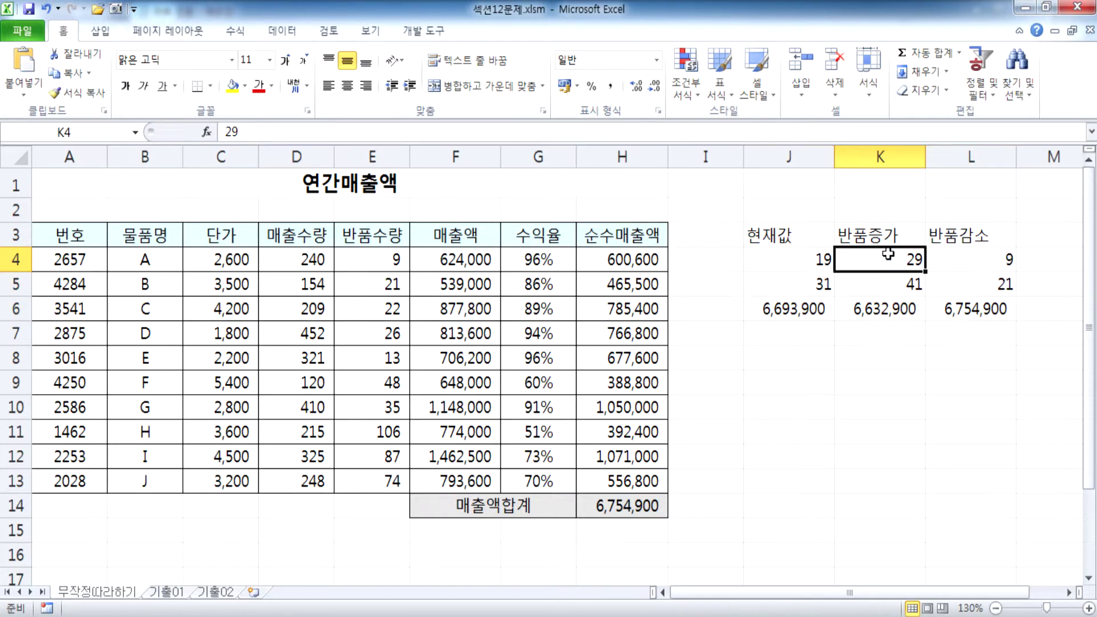
{"action": "left_click", "coordinate": [962, 256]}
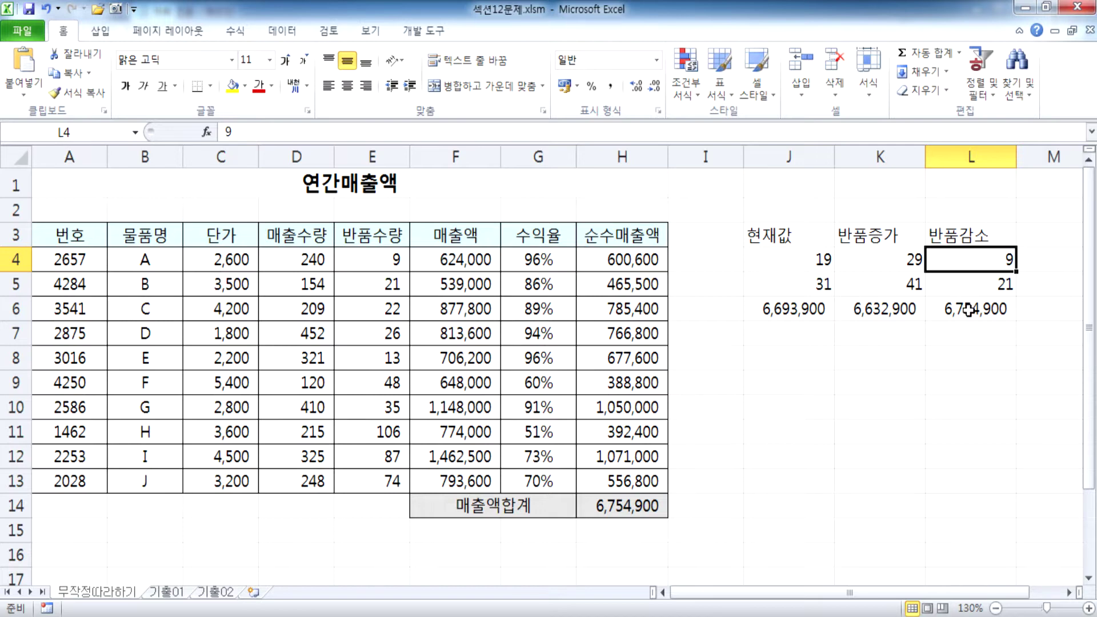
{"action": "left_click_drag", "start_coordinate": [789, 243], "coordinate": [996, 304]}
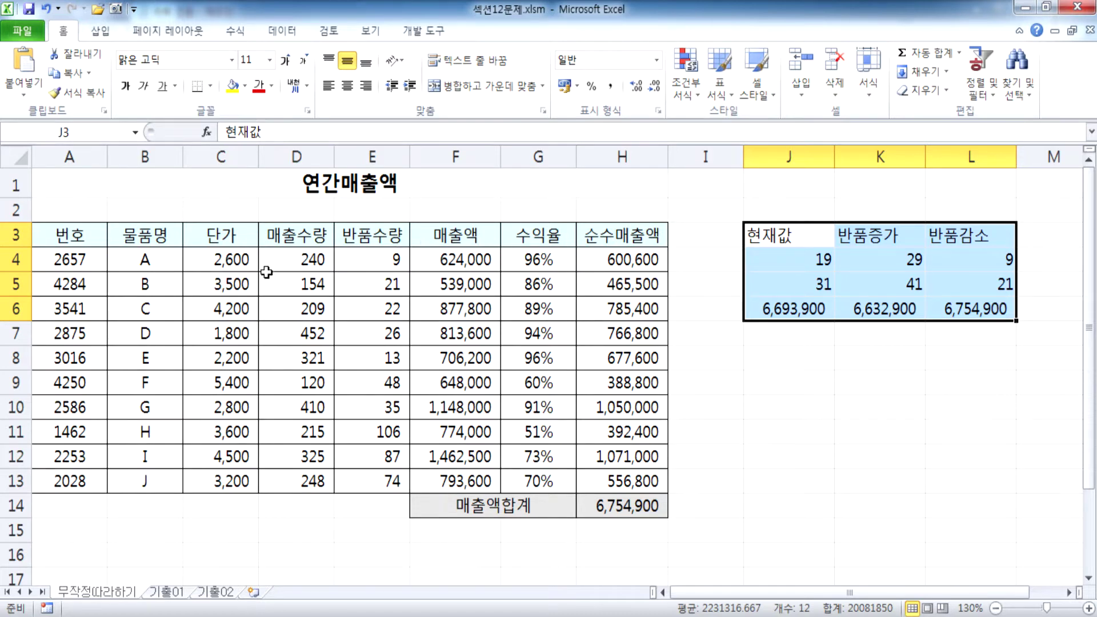
Step: Set the return quantities of items A and B to 19 in E4 and 31 in E5
{"action": "left_click", "coordinate": [379, 259]}
{"action": "type", "text": "19"}
{"action": "key", "text": "Return"}
{"action": "type", "text": "31"}
{"action": "key", "text": "Return"}
Step: Examine how the return quantities in E4:E13 feed the profit rates, the net sales and the sales total in H14
{"action": "left_click_drag", "start_coordinate": [391, 258], "coordinate": [382, 475]}
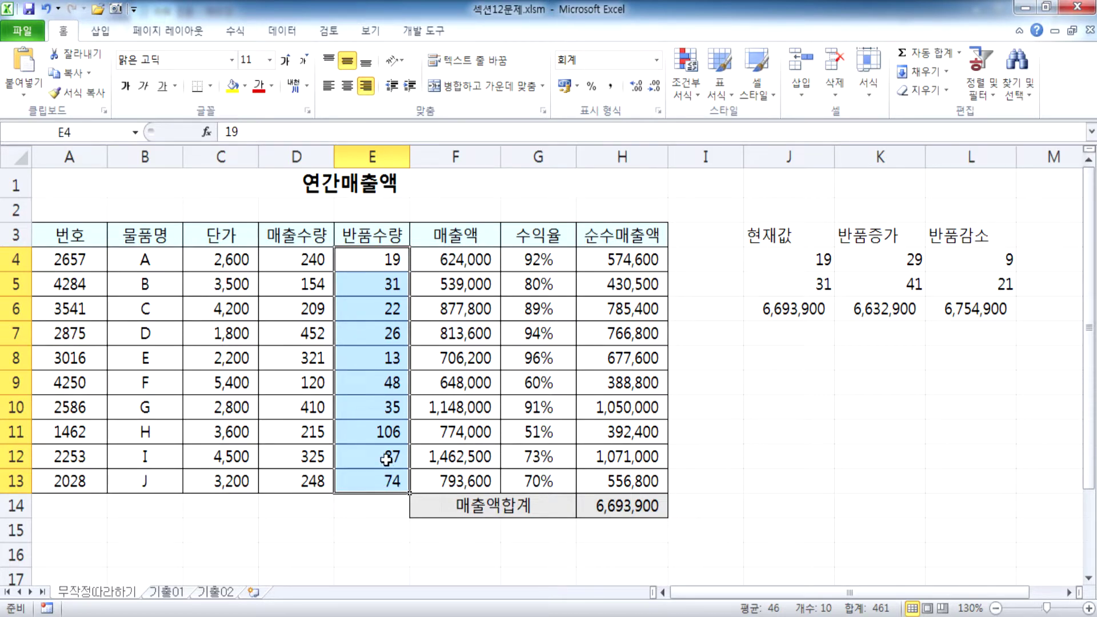
{"action": "left_click_drag", "start_coordinate": [371, 258], "coordinate": [371, 283]}
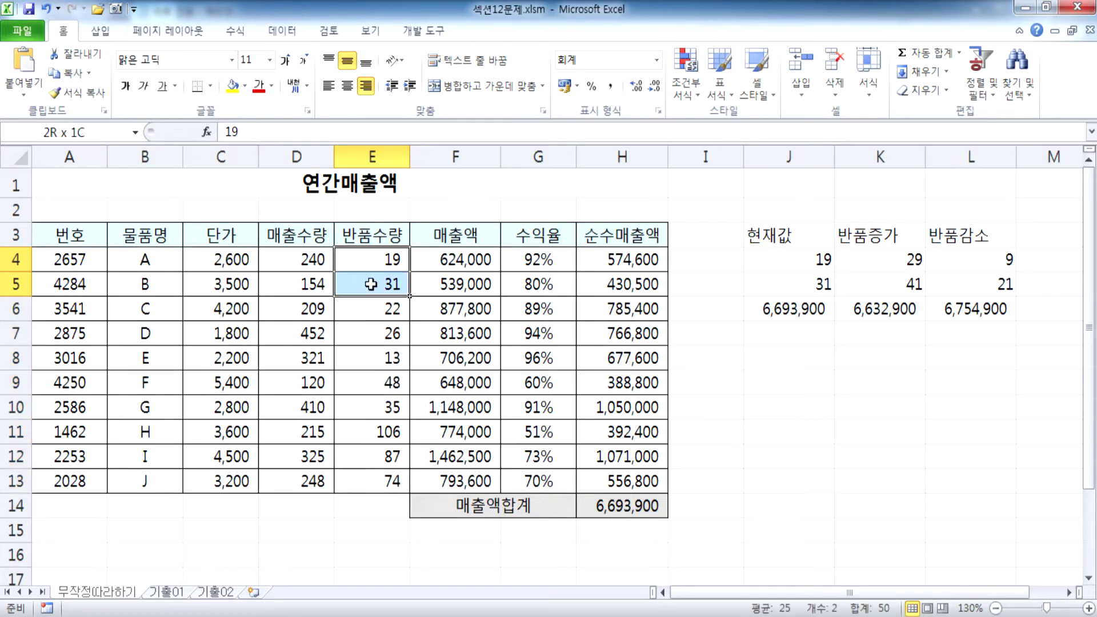
{"action": "left_click_drag", "start_coordinate": [371, 284], "coordinate": [371, 284]}
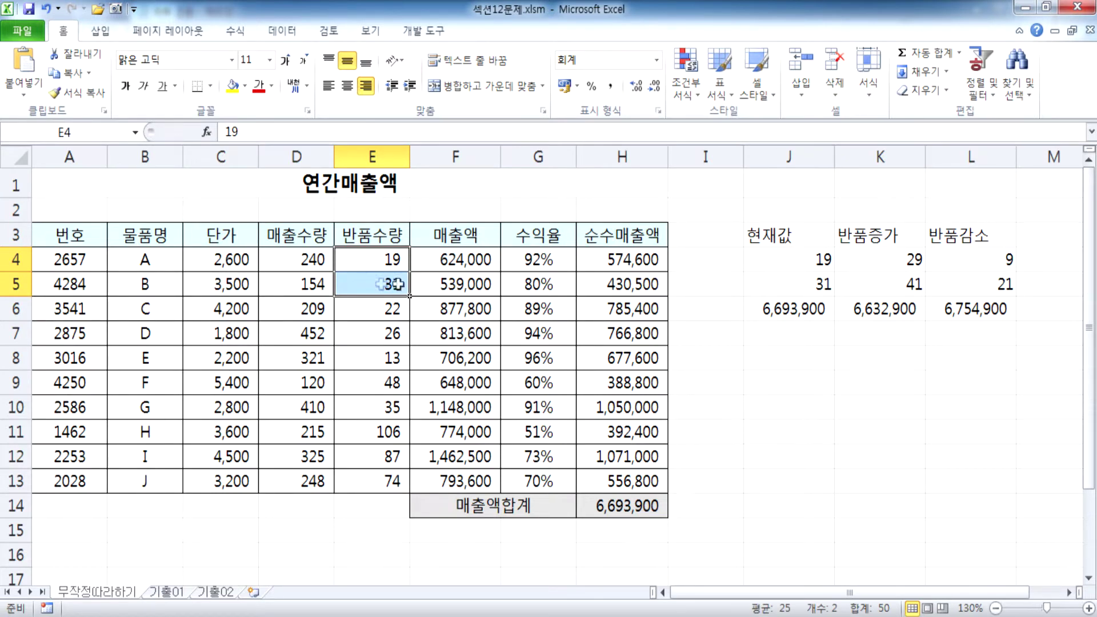
{"action": "left_click_drag", "start_coordinate": [537, 267], "coordinate": [547, 287]}
{"action": "left_click_drag", "start_coordinate": [607, 260], "coordinate": [608, 284]}
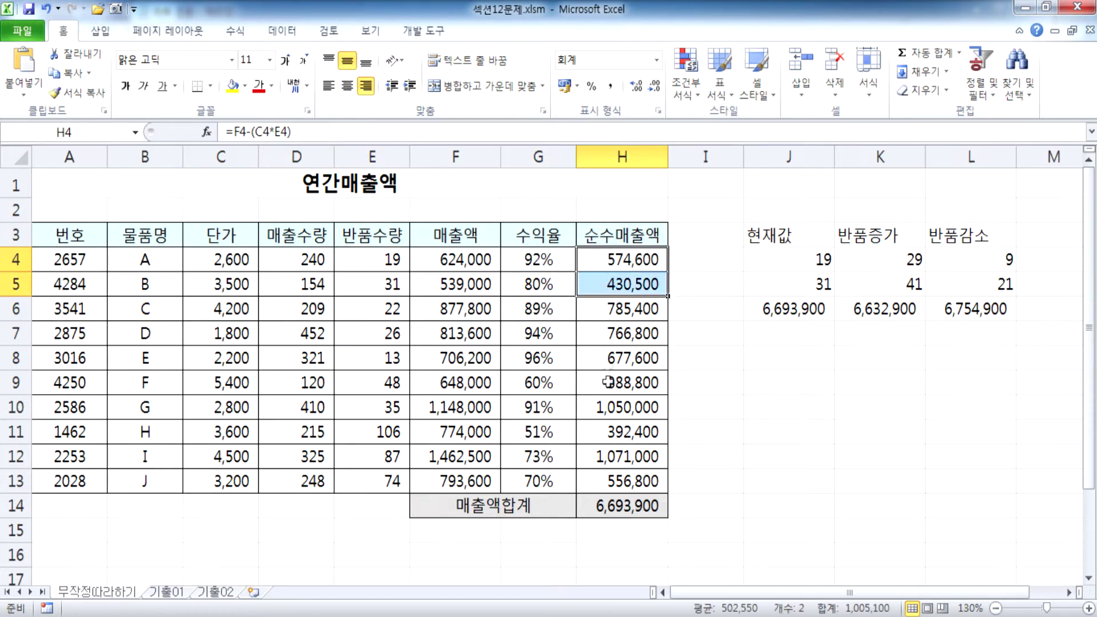
{"action": "left_click", "coordinate": [621, 503]}
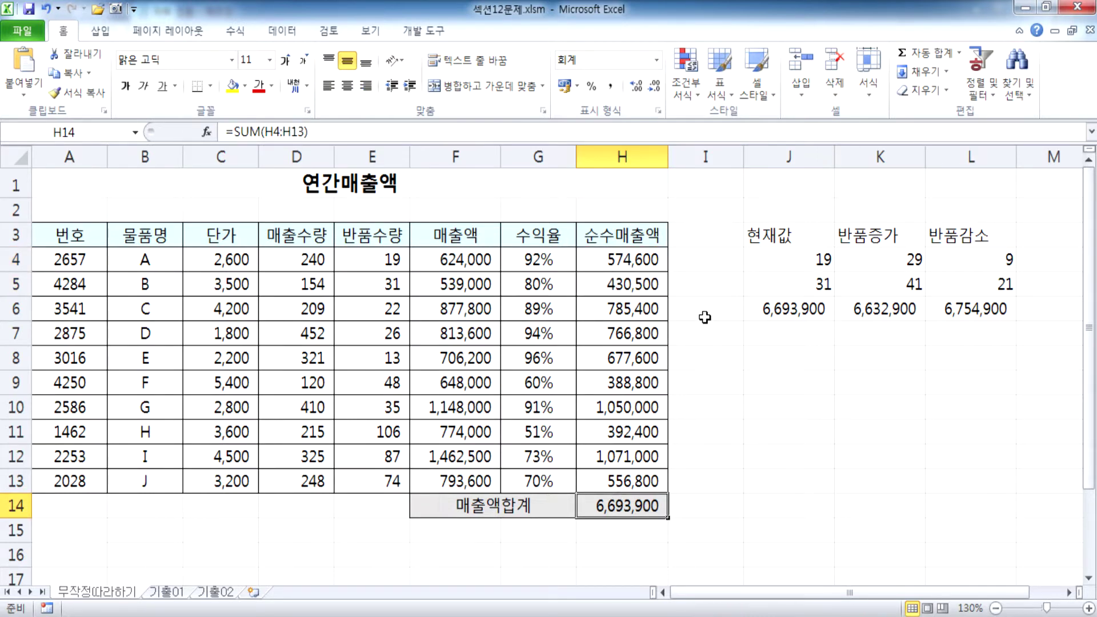
{"action": "left_click_drag", "start_coordinate": [378, 257], "coordinate": [359, 481]}
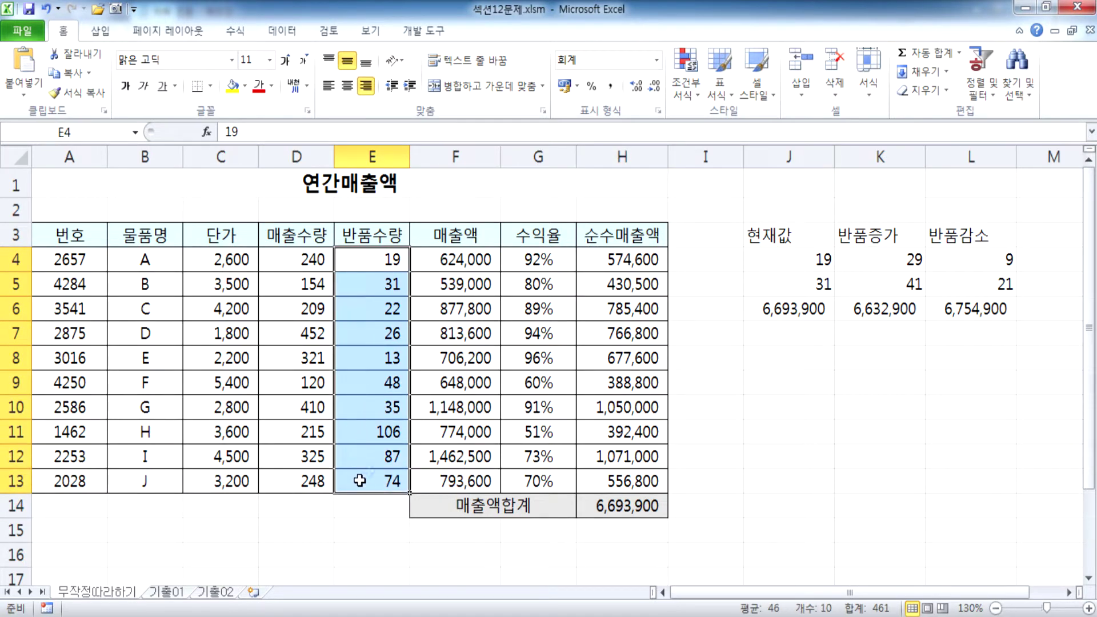
{"action": "left_click_drag", "start_coordinate": [545, 257], "coordinate": [585, 478]}
{"action": "left_click", "coordinate": [601, 510]}
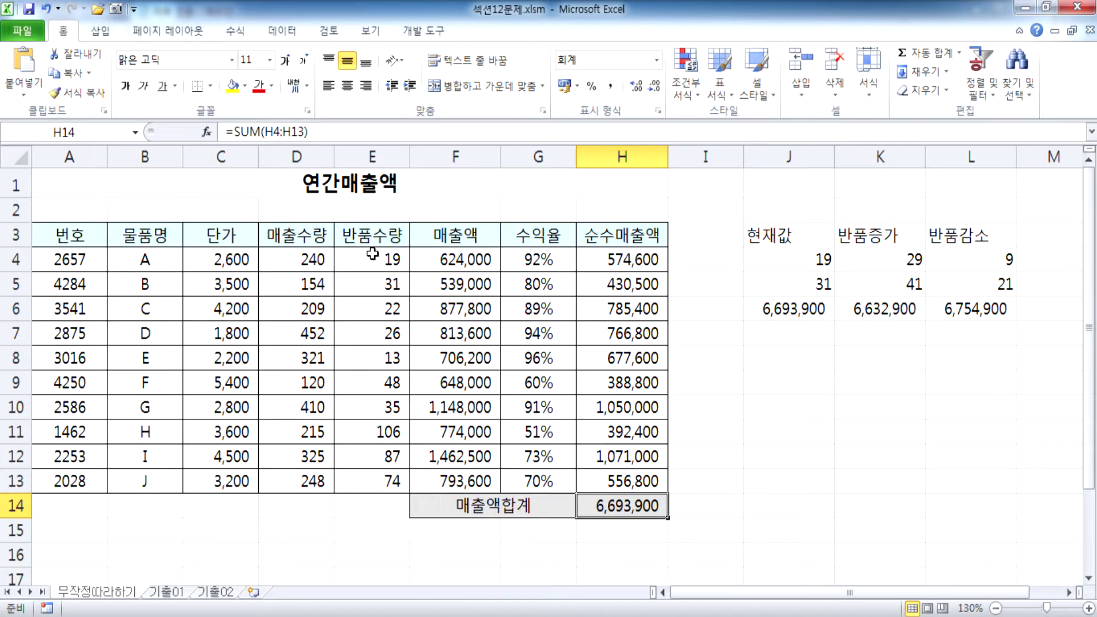
{"action": "left_click_drag", "start_coordinate": [373, 254], "coordinate": [373, 483]}
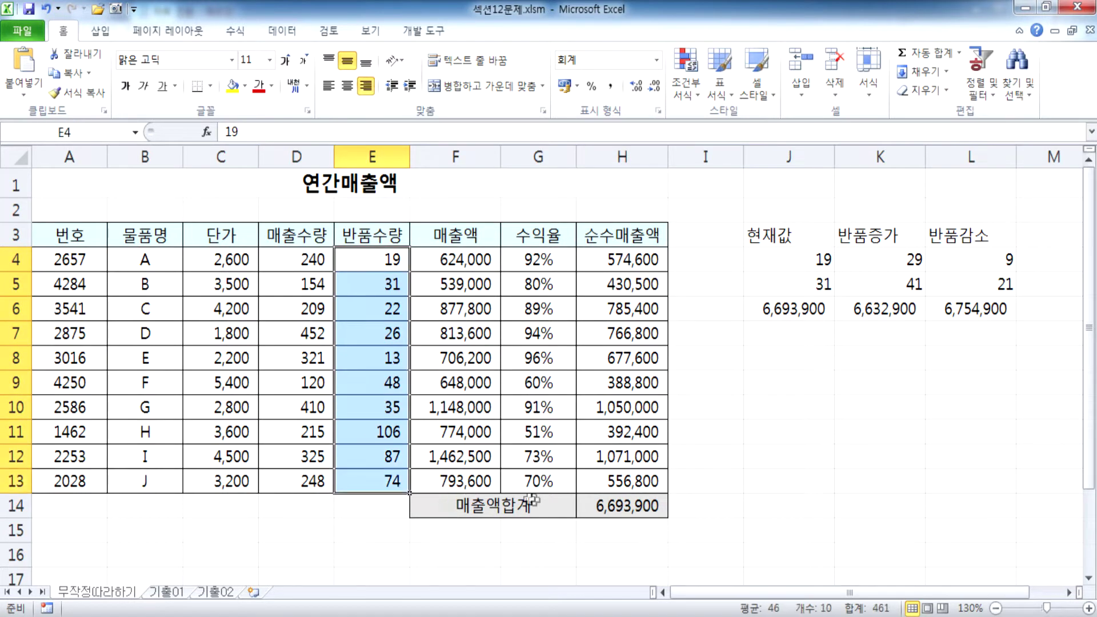
{"action": "left_click", "coordinate": [630, 510]}
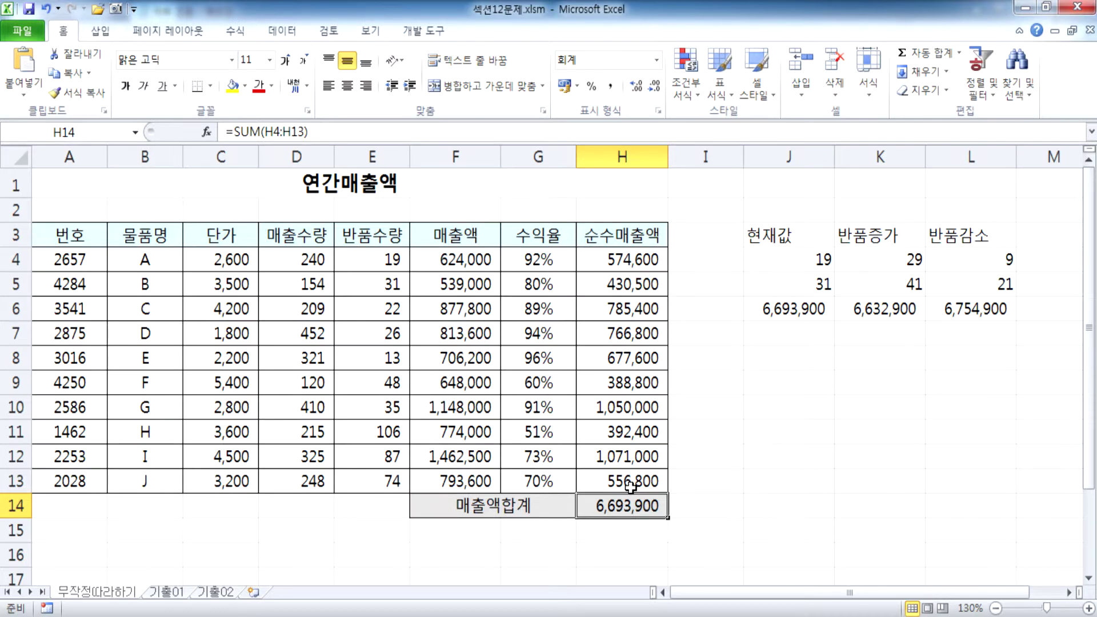
{"action": "left_click", "coordinate": [753, 356]}
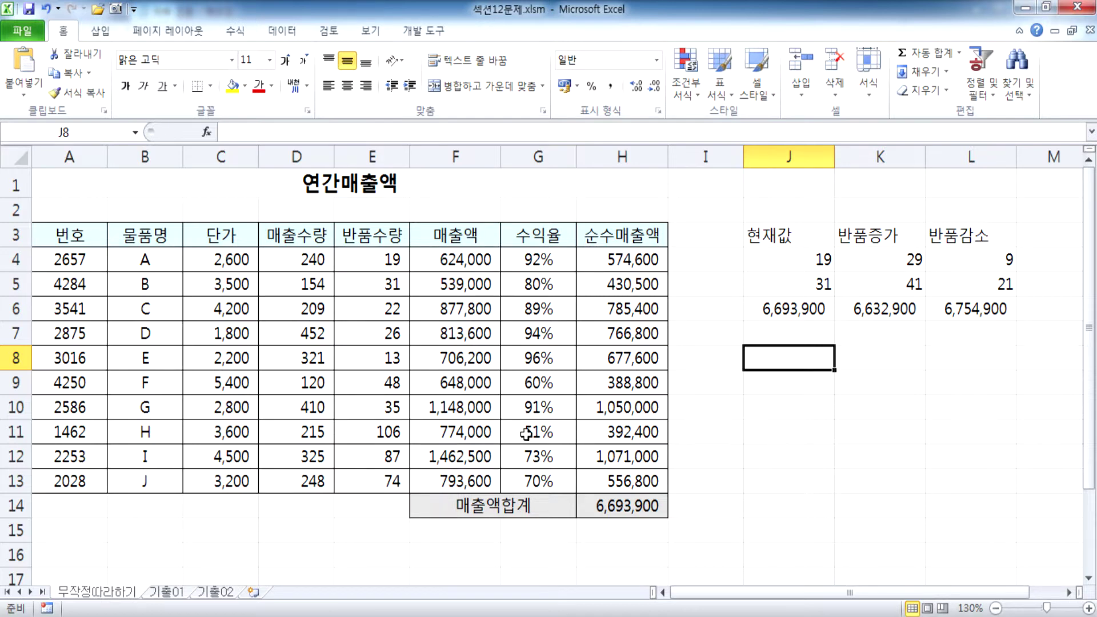
Step: Look over the what-if analysis commands, including the Scenario Manager, and the input cells E4:E5
{"action": "left_click", "coordinate": [286, 35]}
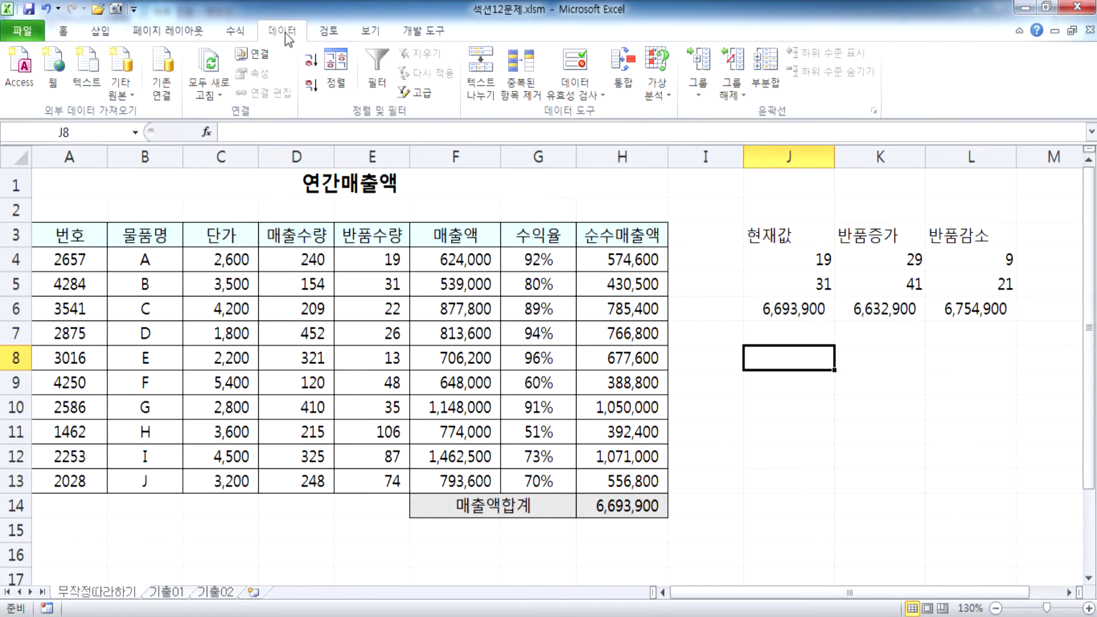
{"action": "left_click", "coordinate": [669, 96]}
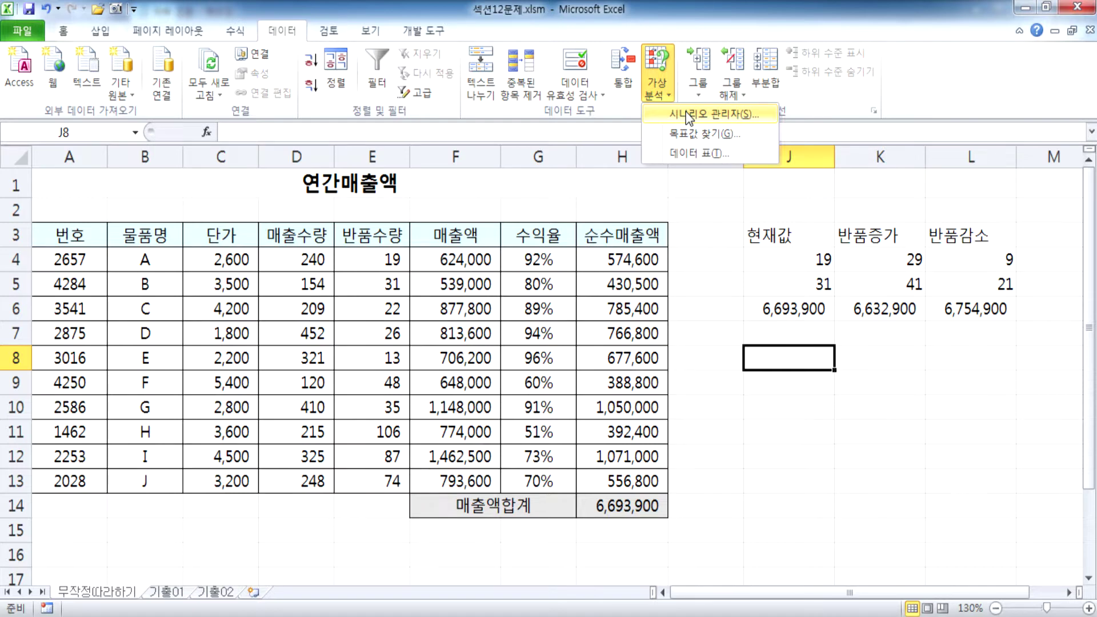
{"action": "left_click", "coordinate": [408, 257]}
{"action": "left_click_drag", "start_coordinate": [386, 260], "coordinate": [376, 286]}
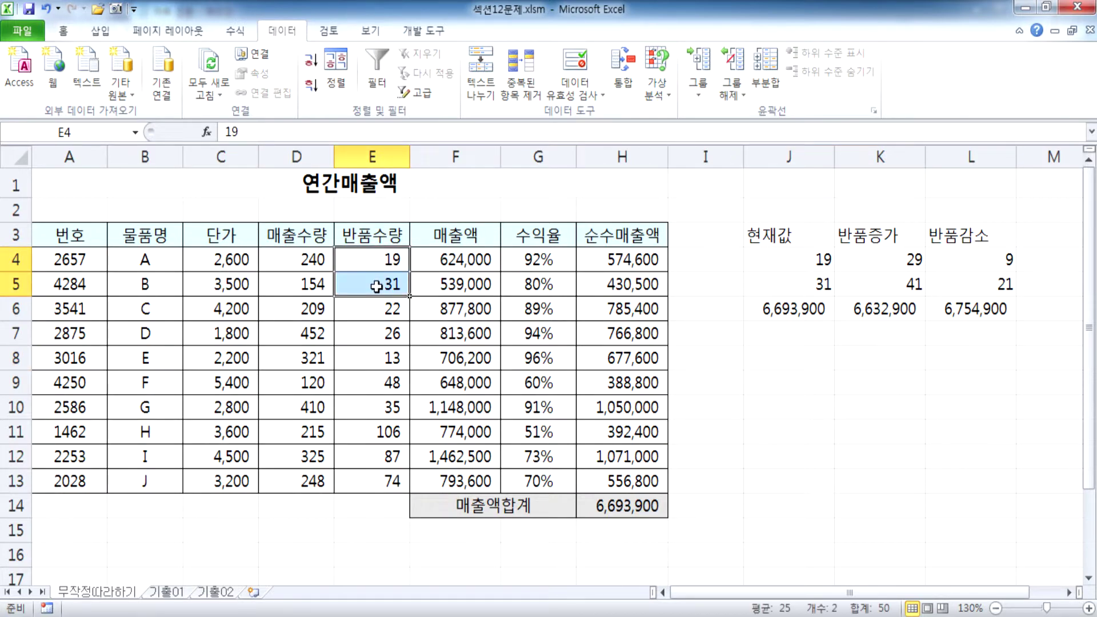
{"action": "left_click_drag", "start_coordinate": [342, 258], "coordinate": [351, 293]}
{"action": "left_click_drag", "start_coordinate": [365, 258], "coordinate": [367, 287]}
{"action": "left_click", "coordinate": [657, 85]}
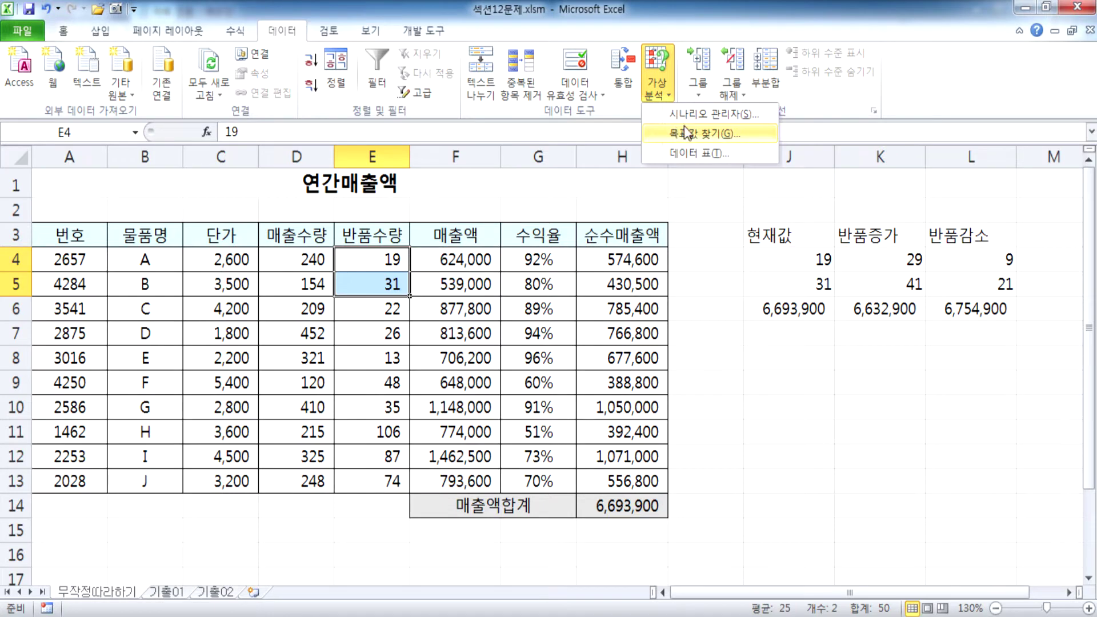
{"action": "left_click", "coordinate": [763, 394]}
{"action": "left_click", "coordinate": [766, 394]}
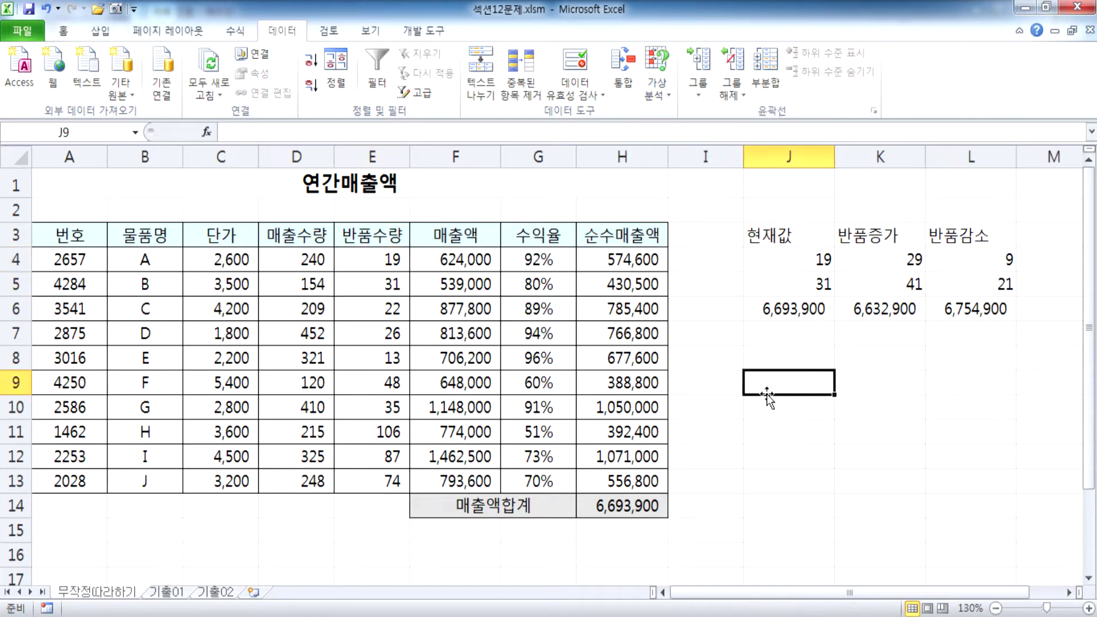
{"action": "left_click", "coordinate": [213, 194]}
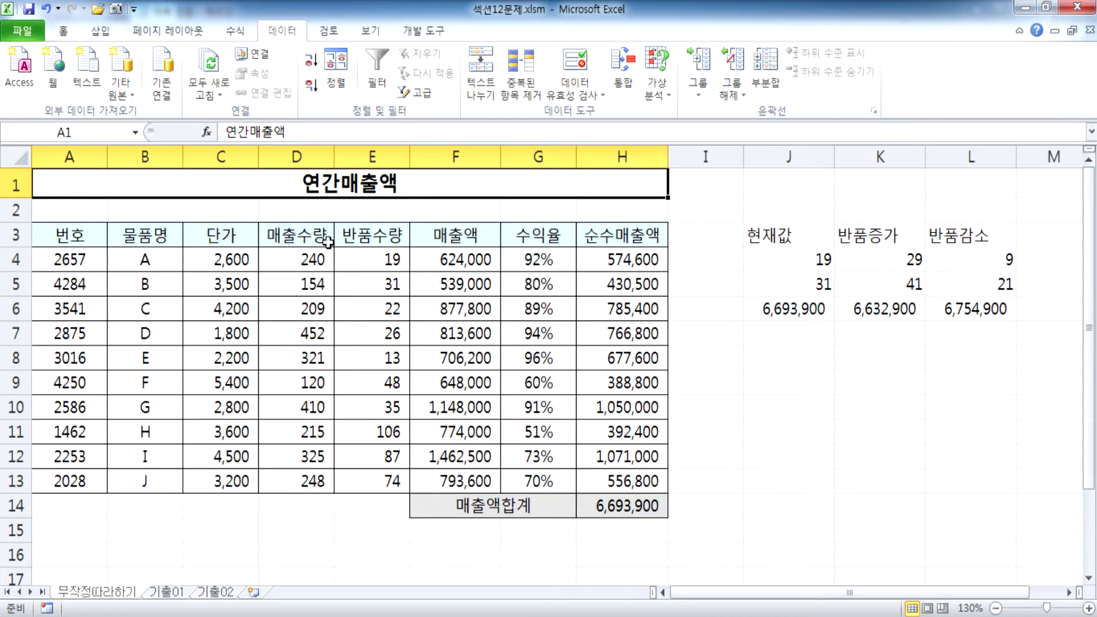
Step: Switch to Notepad and delete the note about the "데이터 표" task below the scenario definition
{"action": "left_click", "coordinate": [691, 614]}
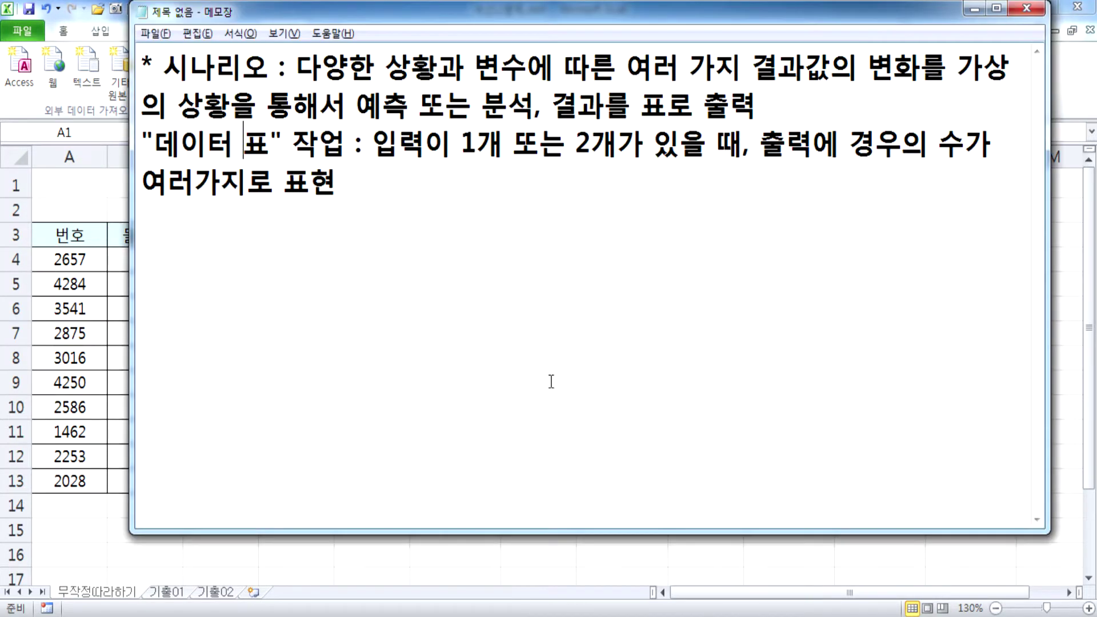
{"action": "left_click", "coordinate": [325, 258]}
{"action": "key", "text": "Return"}
{"action": "key", "text": "Return"}
{"action": "key", "text": "Return"}
{"action": "key", "text": "Return"}
{"action": "key", "text": "Return"}
{"action": "left_click", "coordinate": [179, 247]}
{"action": "key", "text": "shift+Up"}
{"action": "key", "text": "shift+Up"}
{"action": "key", "text": "Delete"}
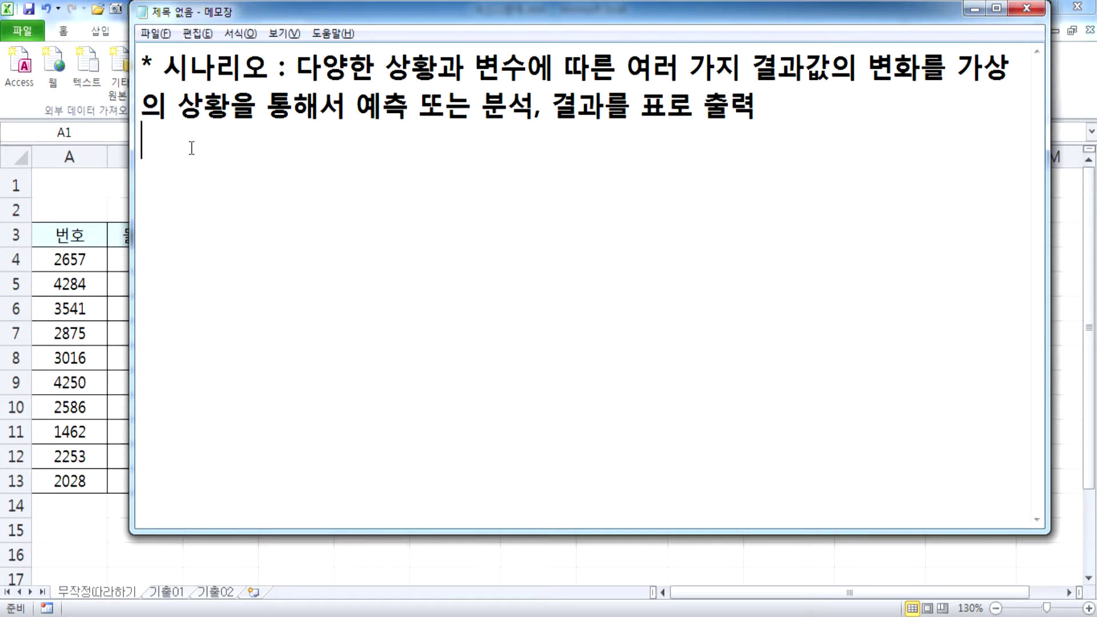
Step: Add the note "* 시나리오 문제에서는 셀의 이름을 설정하는 경우가 자주 있다." below the scenario definition
{"action": "type", "text": "* 시날"}
{"action": "type", "text": "리오 문제에서"}
{"action": "type", "text": "는 셀"}
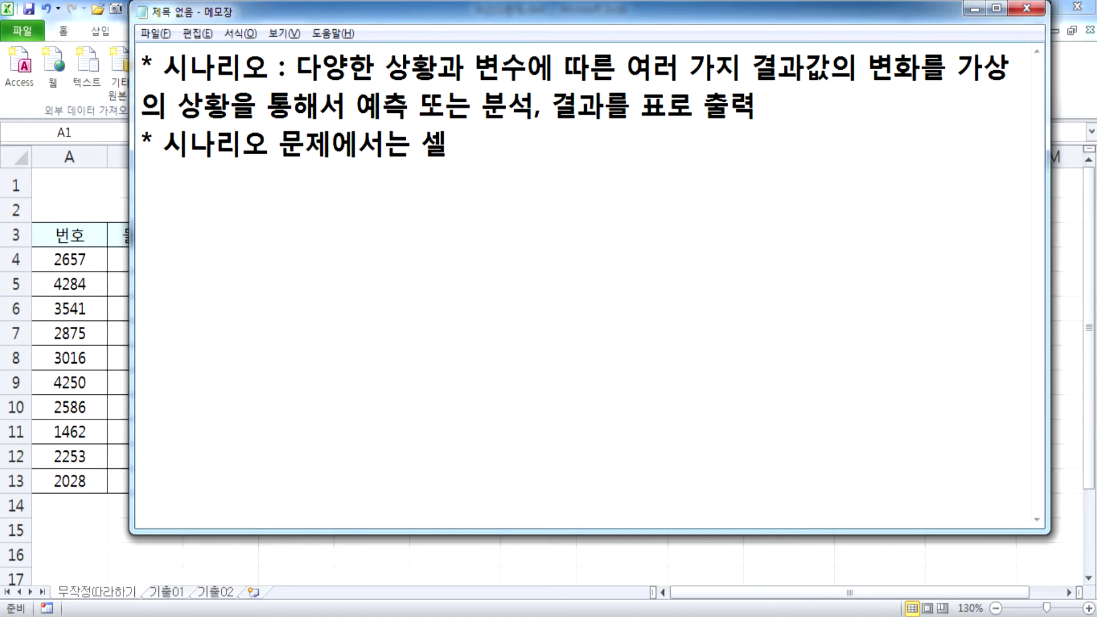
{"action": "type", "text": "의 이름을 설정"}
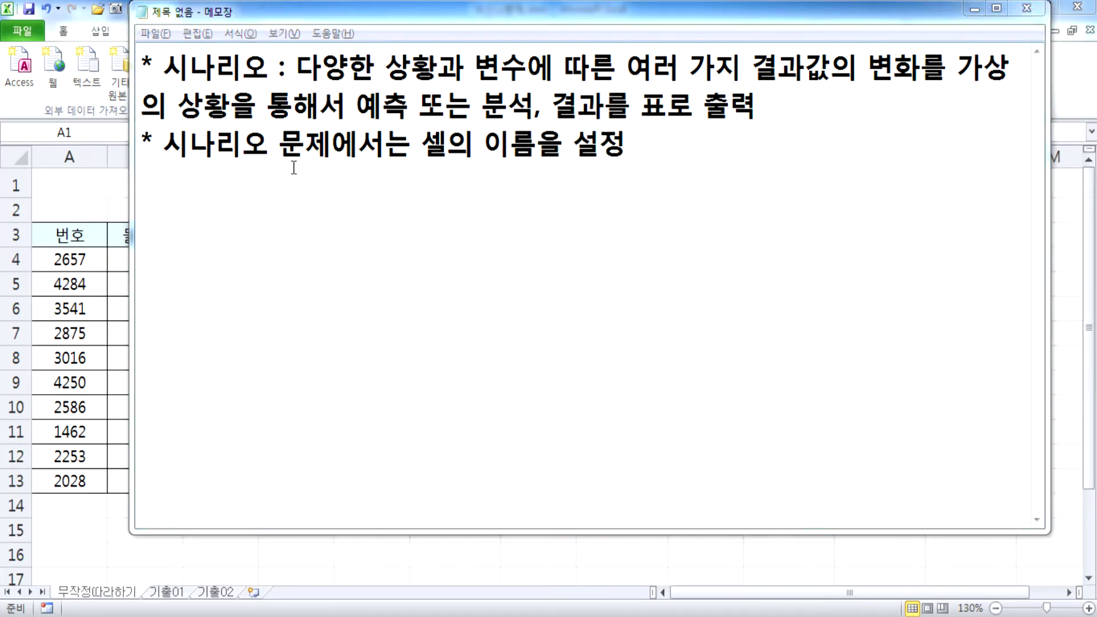
{"action": "key", "text": "alt+Tab"}
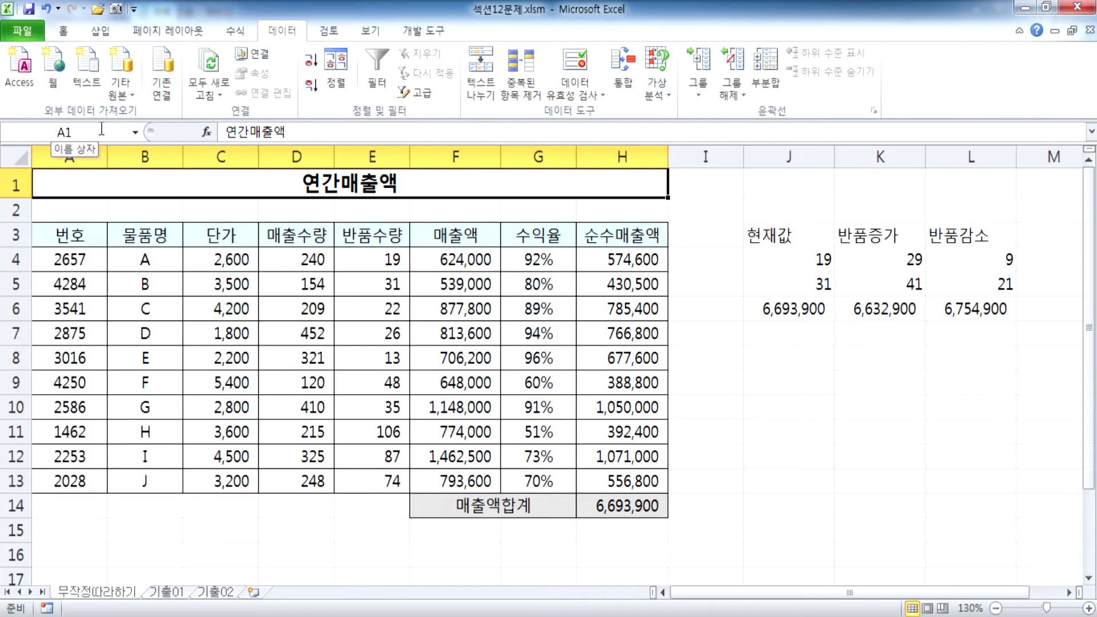
{"action": "key", "text": "alt+Tab"}
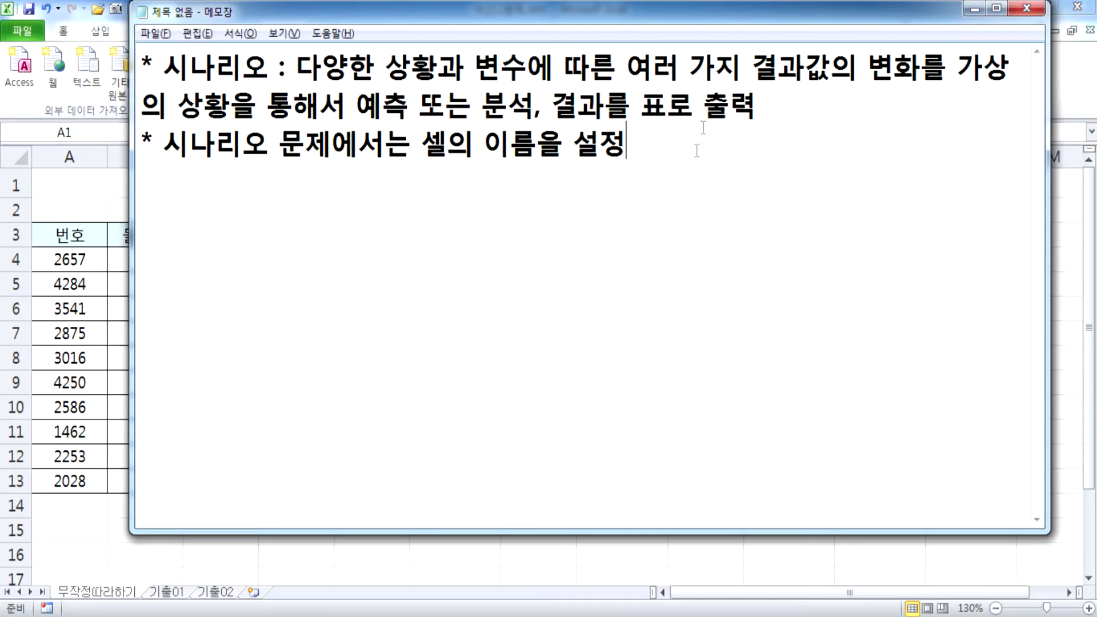
{"action": "type", "text": "하는 경"}
{"action": "type", "text": "우가 자주 이"}
{"action": "type", "text": "ㅆ다."}
{"action": "key", "text": "Return"}
Step: Check input cells E4 and E5 in Excel, and start a new Notepad line with "E4, E5셀의 입력이 변경되면"
{"action": "key", "text": "alt+Tab"}
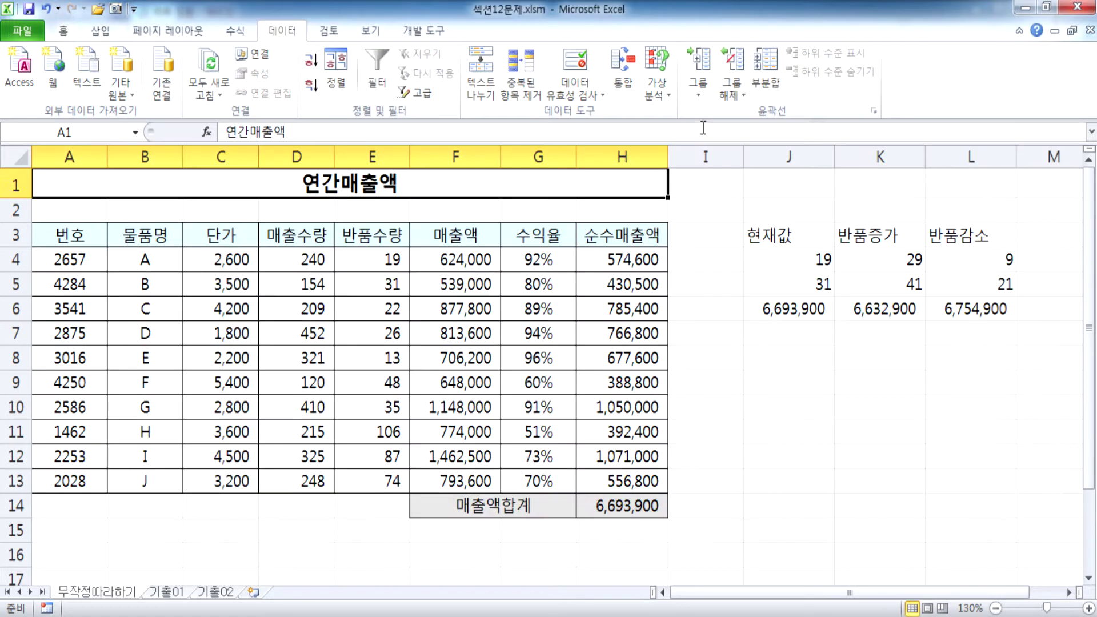
{"action": "left_click", "coordinate": [369, 260]}
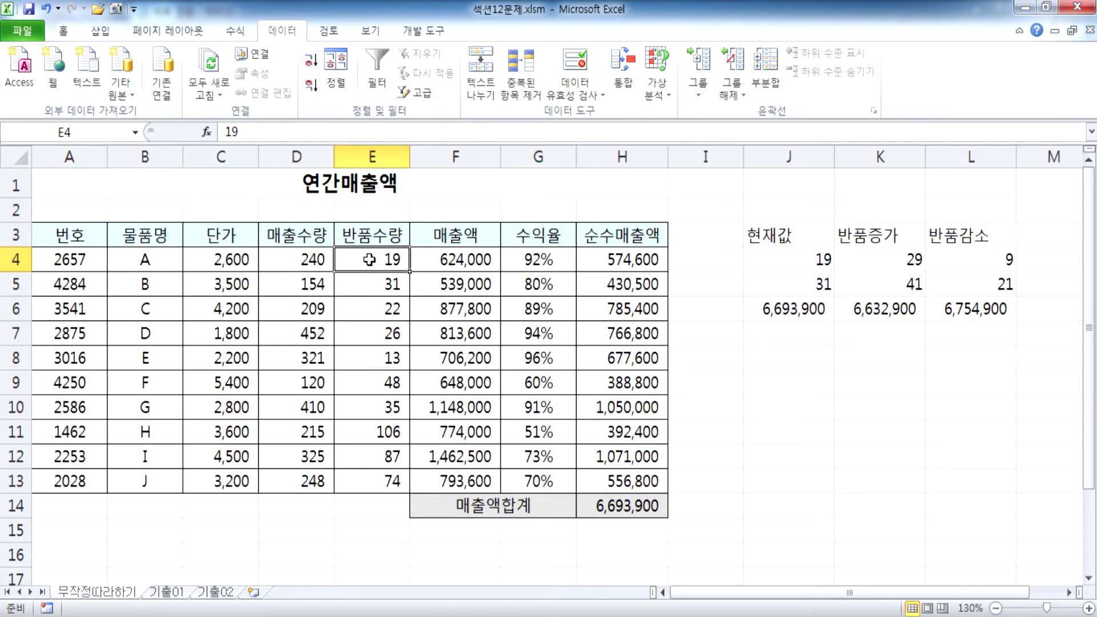
{"action": "left_click", "coordinate": [367, 284]}
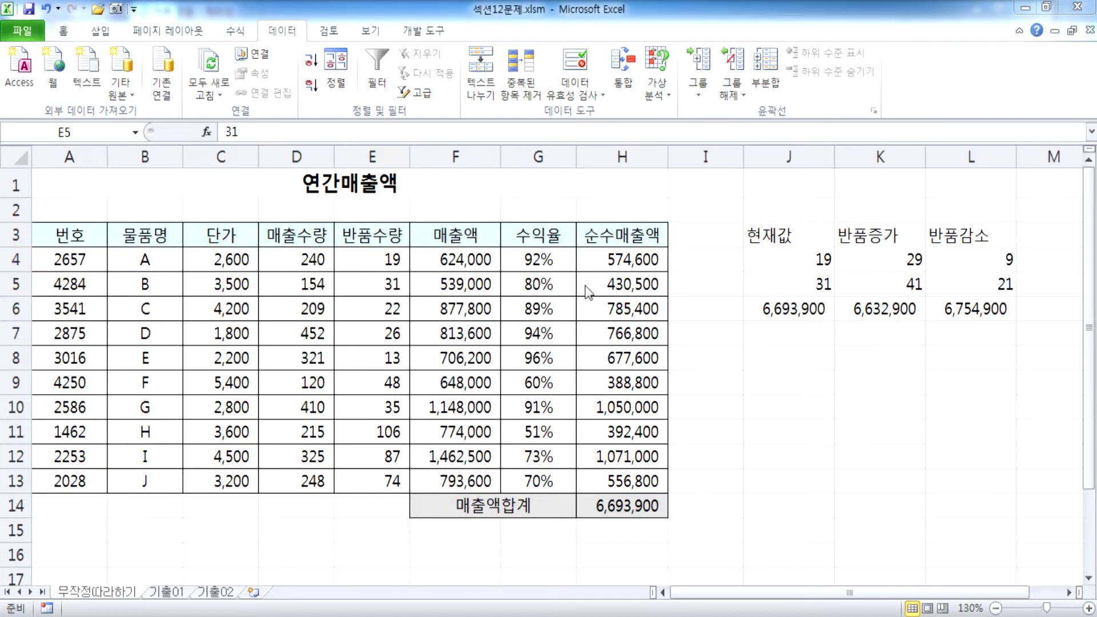
{"action": "key", "text": "alt+Tab"}
{"action": "type", "text": "E4, E"}
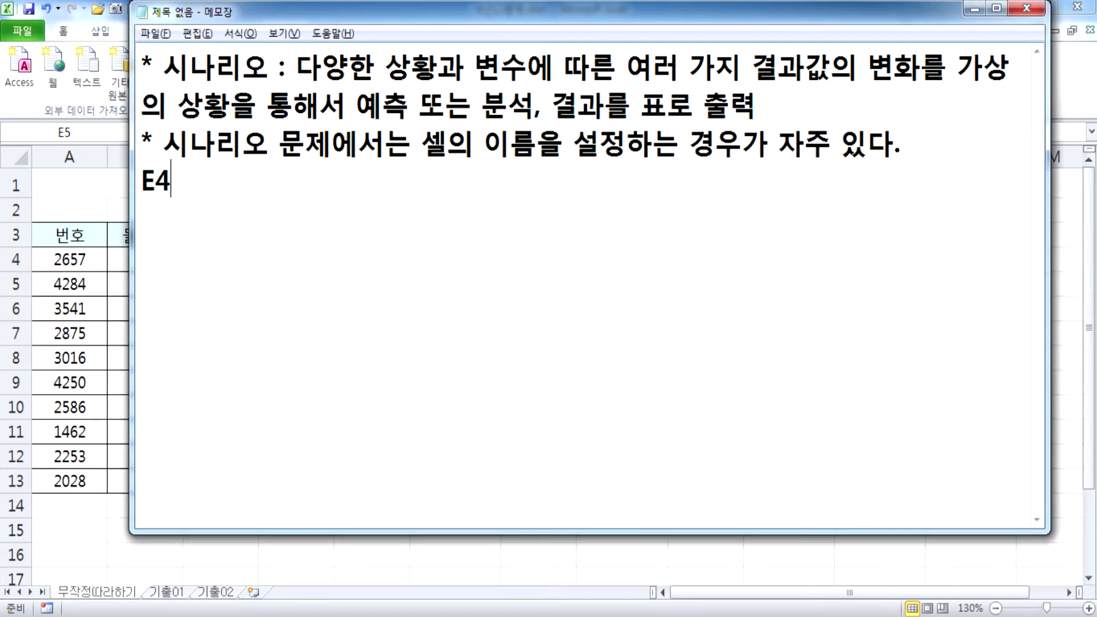
{"action": "type", "text": "5셀의 입력이 변경됨"}
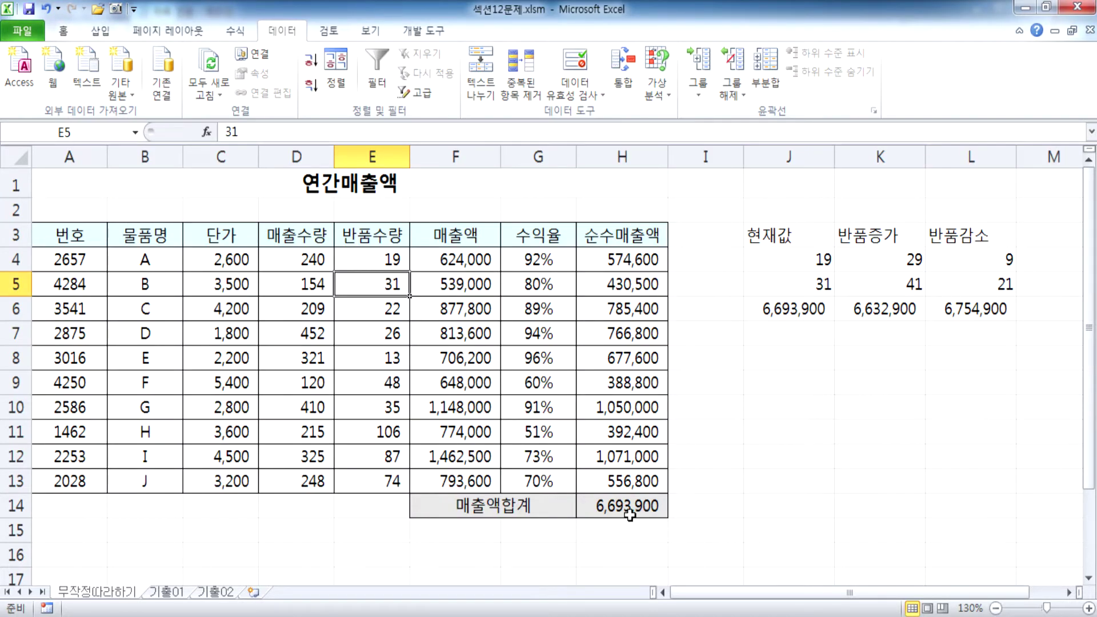
Step: Locate result cell H14 in Excel, and complete the Notepad line with "H14셀의 결과가 어떻게 변하는냐?"
{"action": "left_click", "coordinate": [629, 506]}
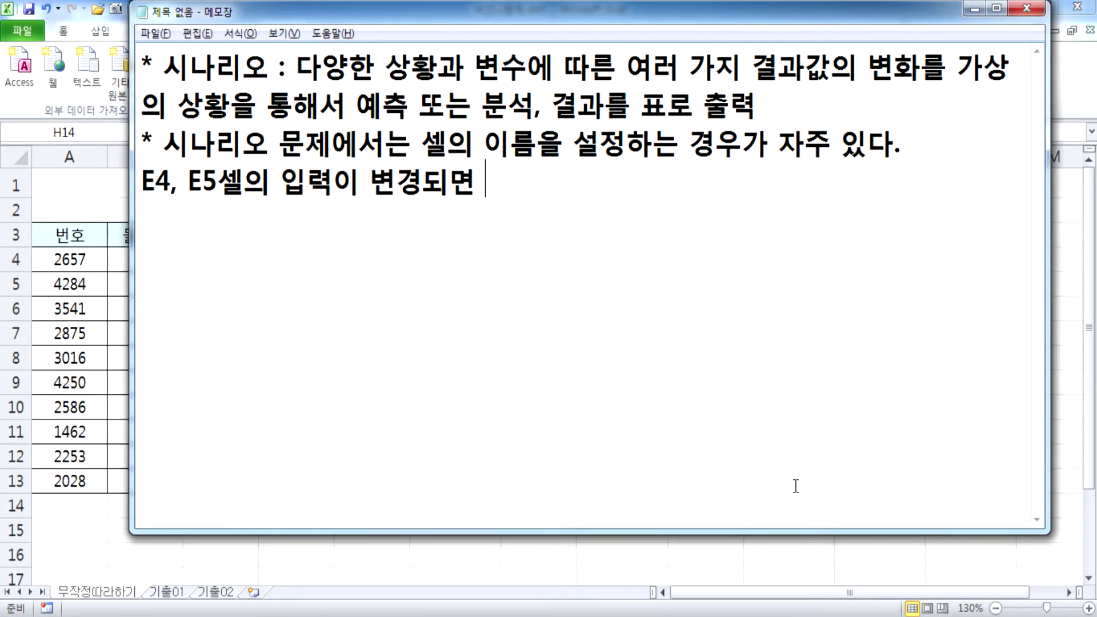
{"action": "type", "text": "hj"}
{"action": "key", "text": "BackSpace"}
{"action": "key", "text": "BackSpace"}
{"action": "type", "text": "h"}
{"action": "key", "text": "BackSpace"}
{"action": "type", "text": "H14"}
{"action": "type", "text": "셀의 결과가 ㅇ"}
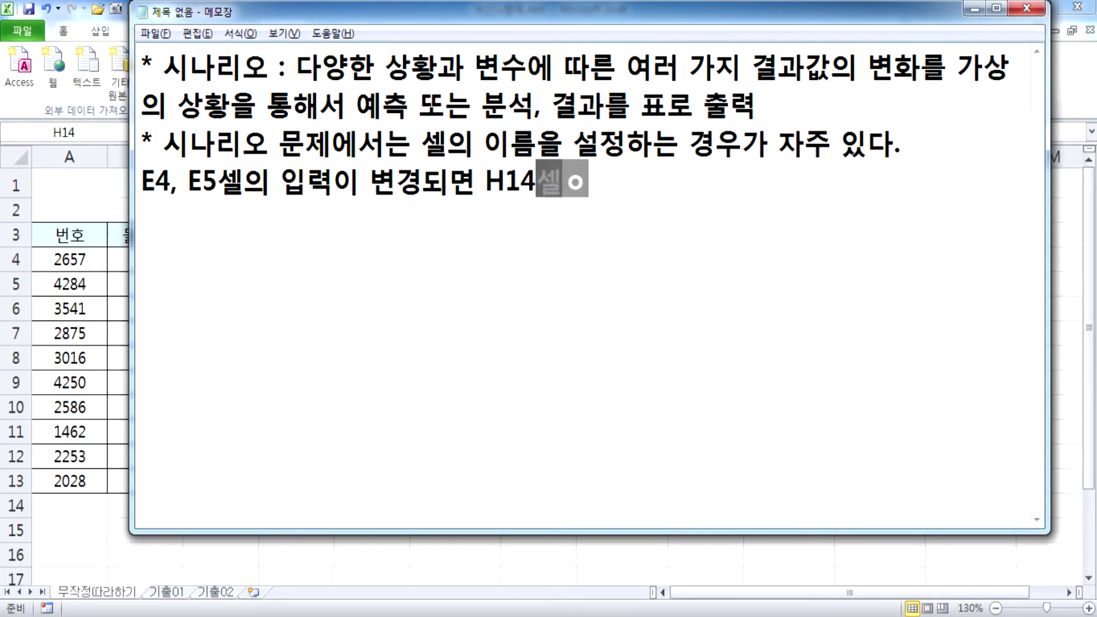
{"action": "type", "text": "어떻게 변하"}
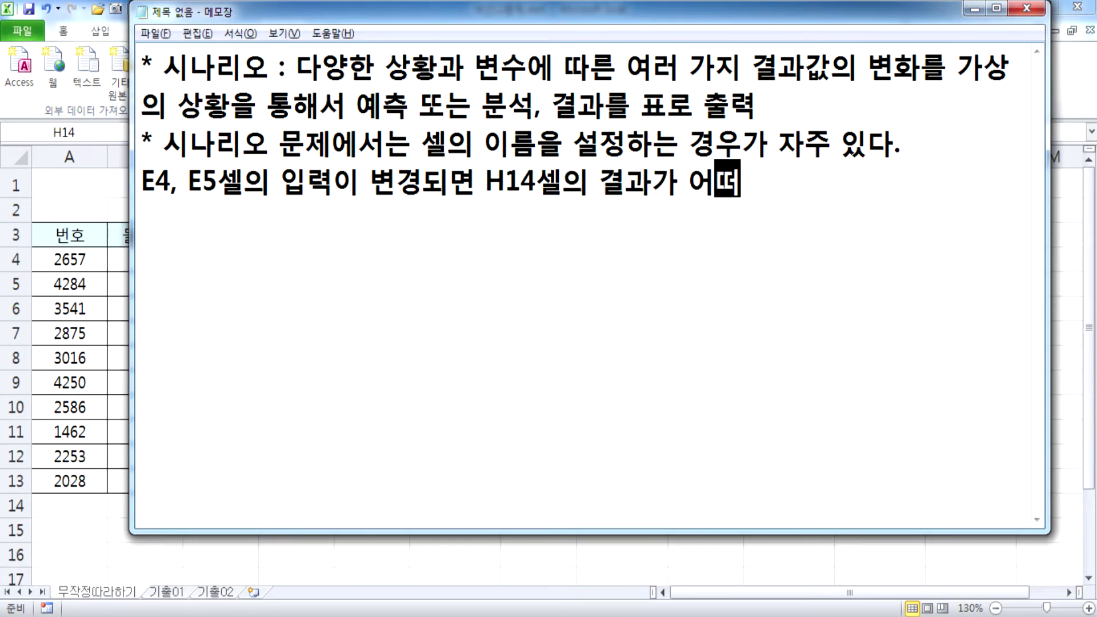
{"action": "type", "text": "는냐?"}
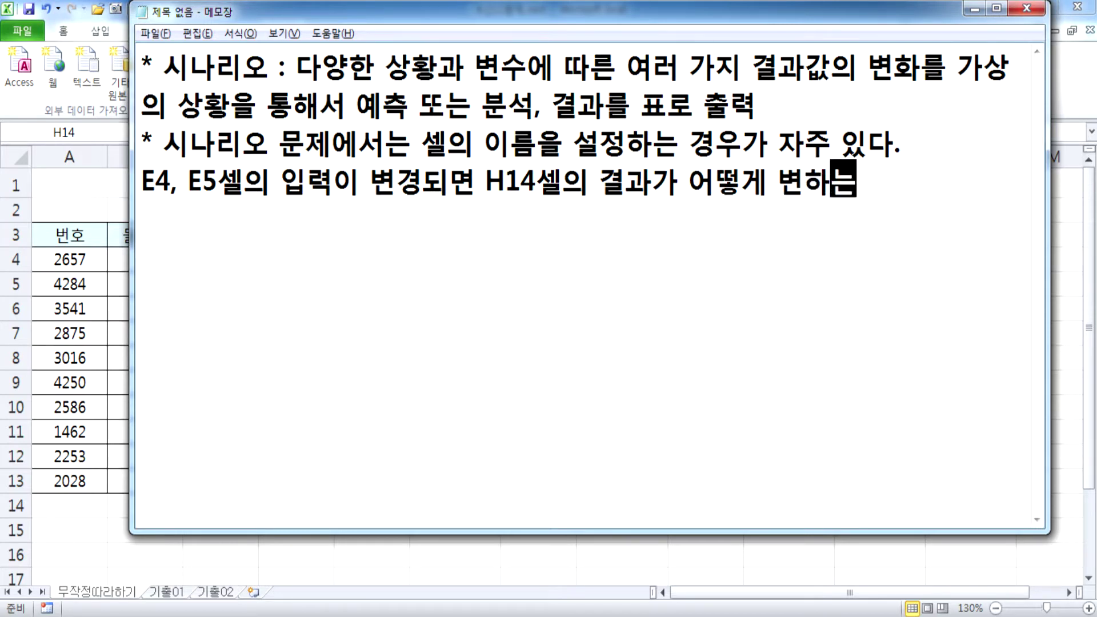
{"action": "key", "text": "Return"}
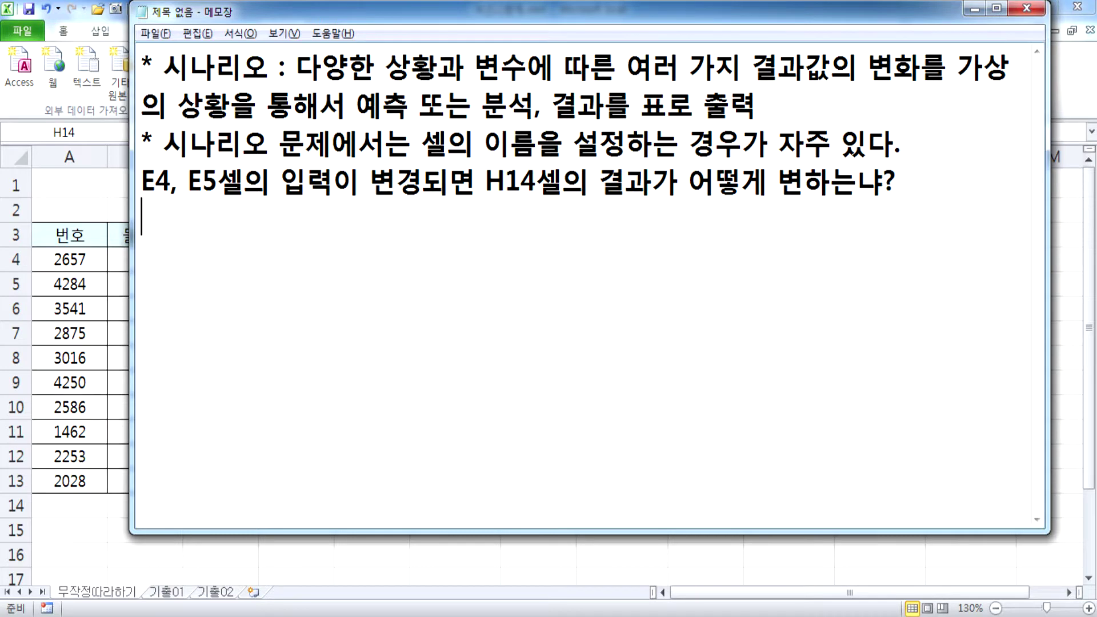
Step: Add the line "셀 주소를 그대로 사용할 것이냐, 아니면 셀의 주소를 이름으로 변경해서 사용할 것이냐?" to the scenario notes
{"action": "type", "text": "tpf"}
{"action": "key", "text": "BackSpace"}
{"action": "key", "text": "BackSpace"}
{"action": "key", "text": "BackSpace"}
{"action": "type", "text": "셀"}
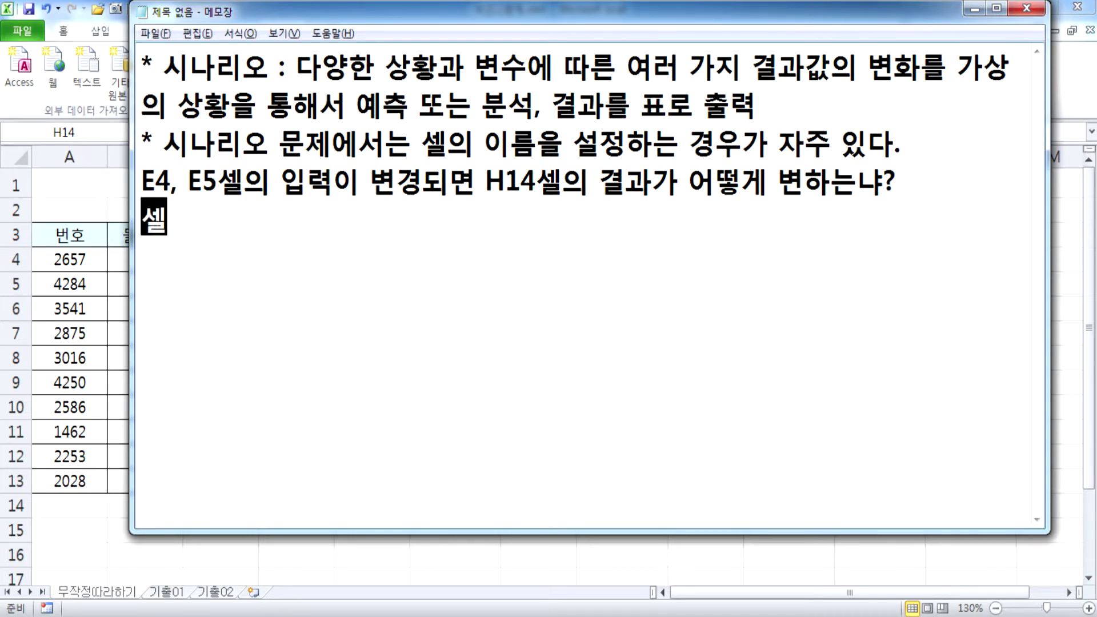
{"action": "type", "text": " 주소를 ㄱ그대로 사룡하"}
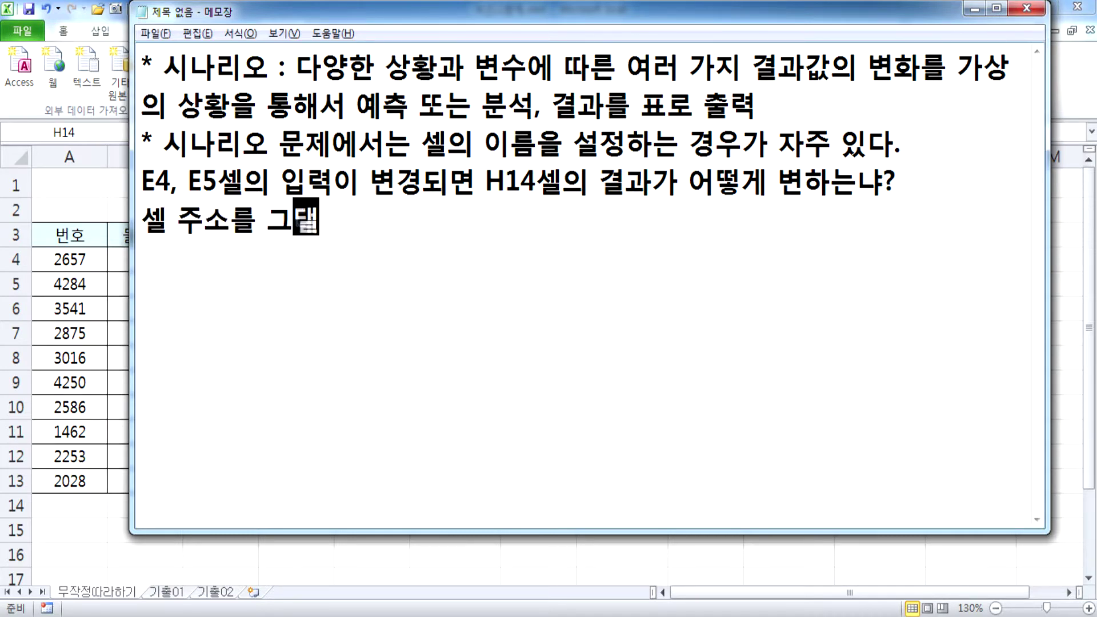
{"action": "key", "text": "BackSpace"}
{"action": "key", "text": "BackSpace"}
{"action": "key", "text": "BackSpace"}
{"action": "type", "text": "용할 것이"}
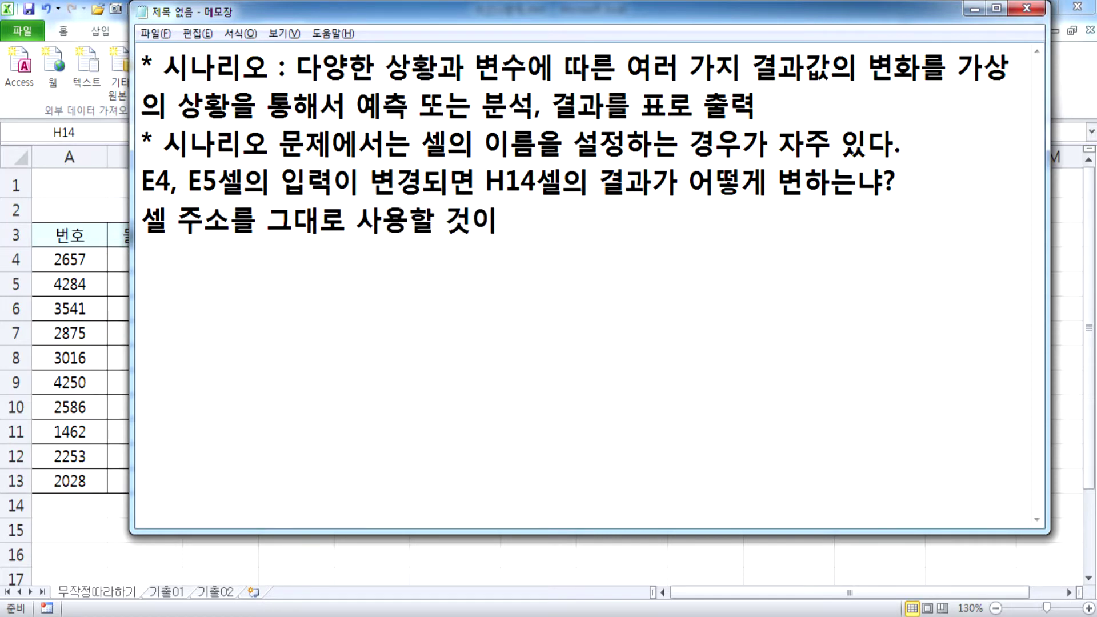
{"action": "type", "text": "냐, 아니;"}
{"action": "key", "text": "BackSpace"}
{"action": "type", "text": "면 셀으의"}
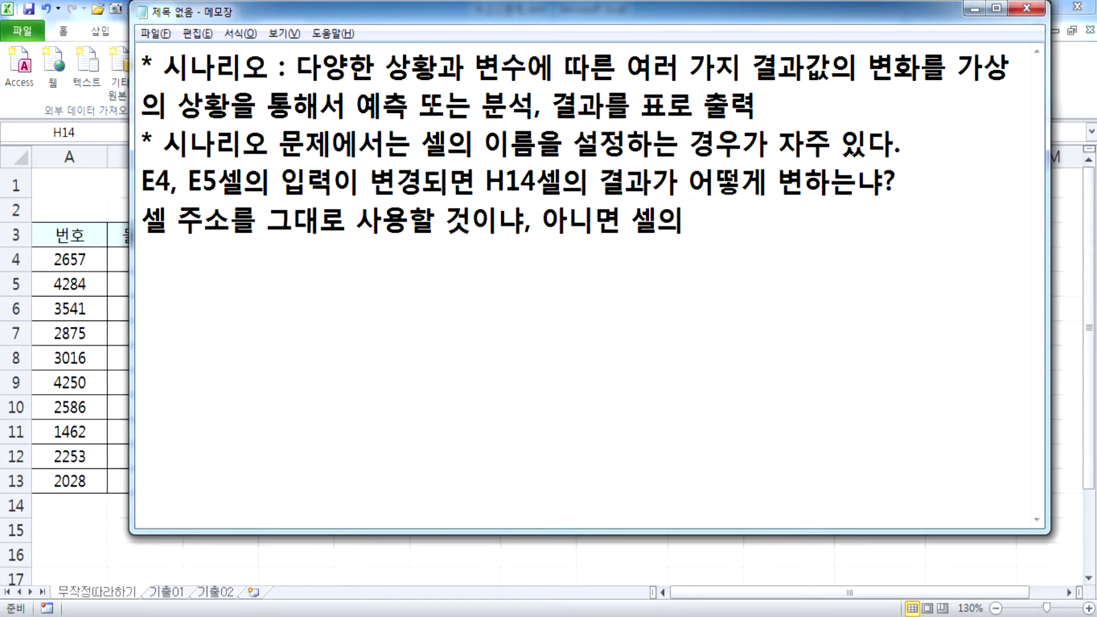
{"action": "type", "text": " 주소를 "}
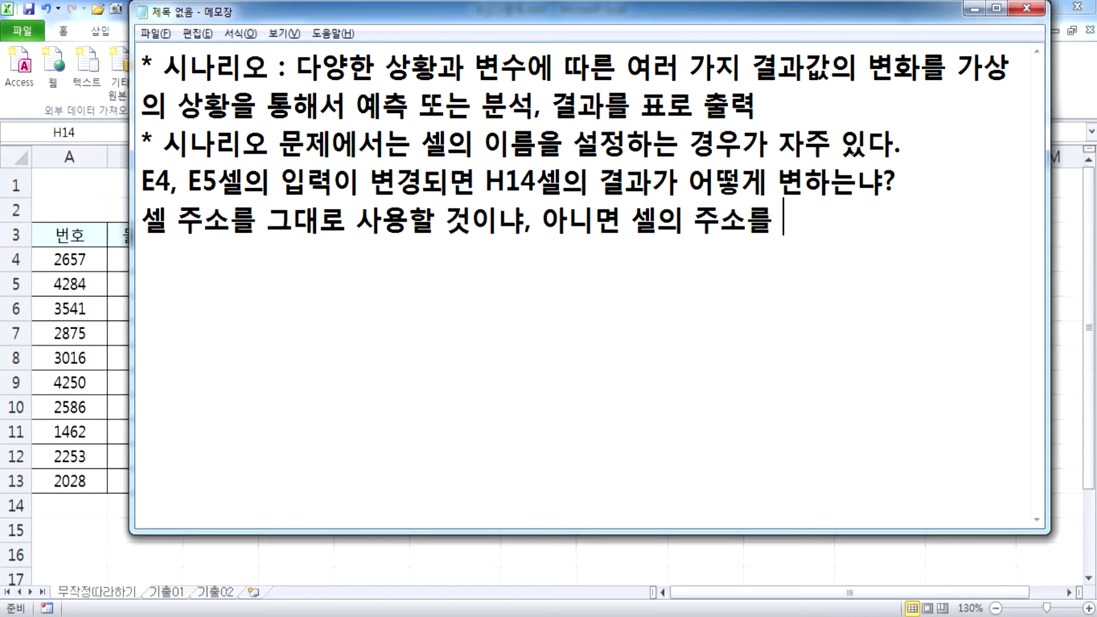
{"action": "type", "text": "이름으로 벼변경"}
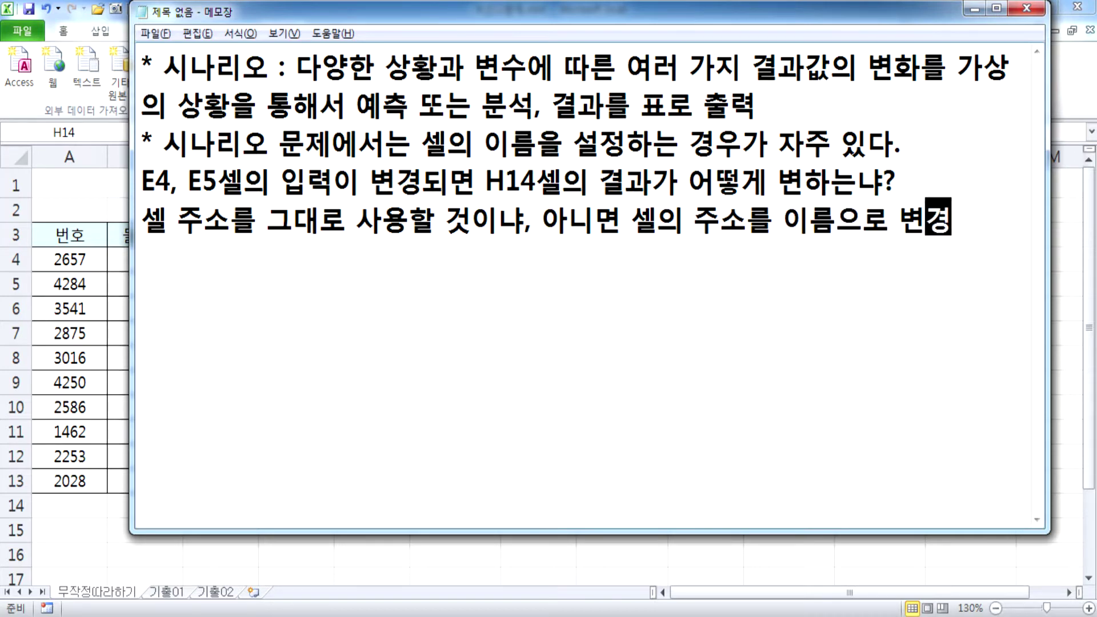
{"action": "type", "text": "해서 사용하할 것이냐?>"}
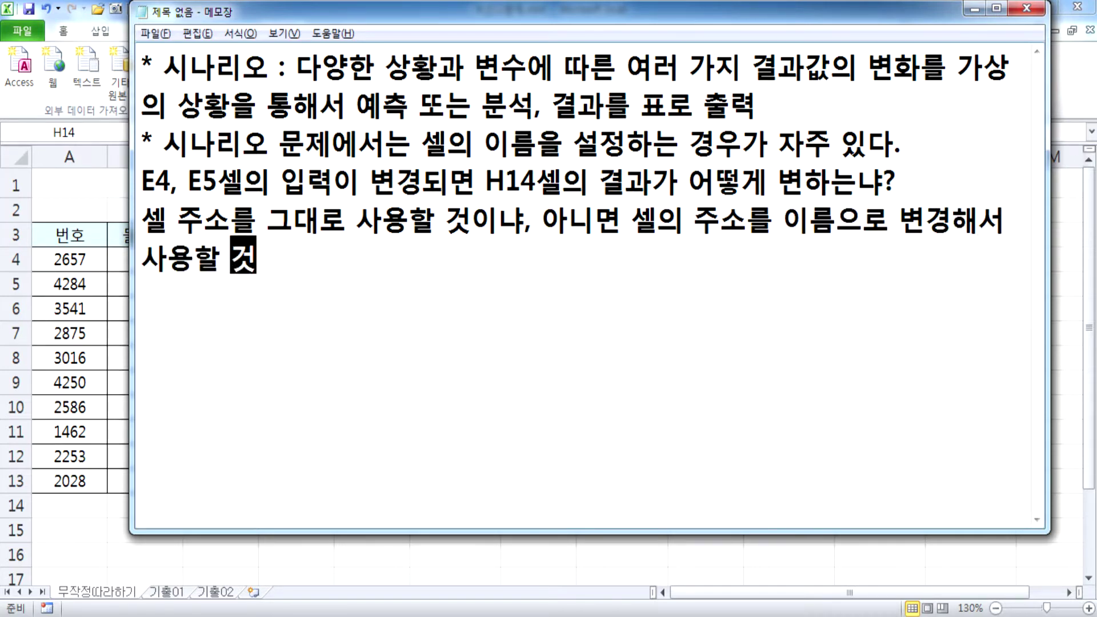
{"action": "key", "text": "Return"}
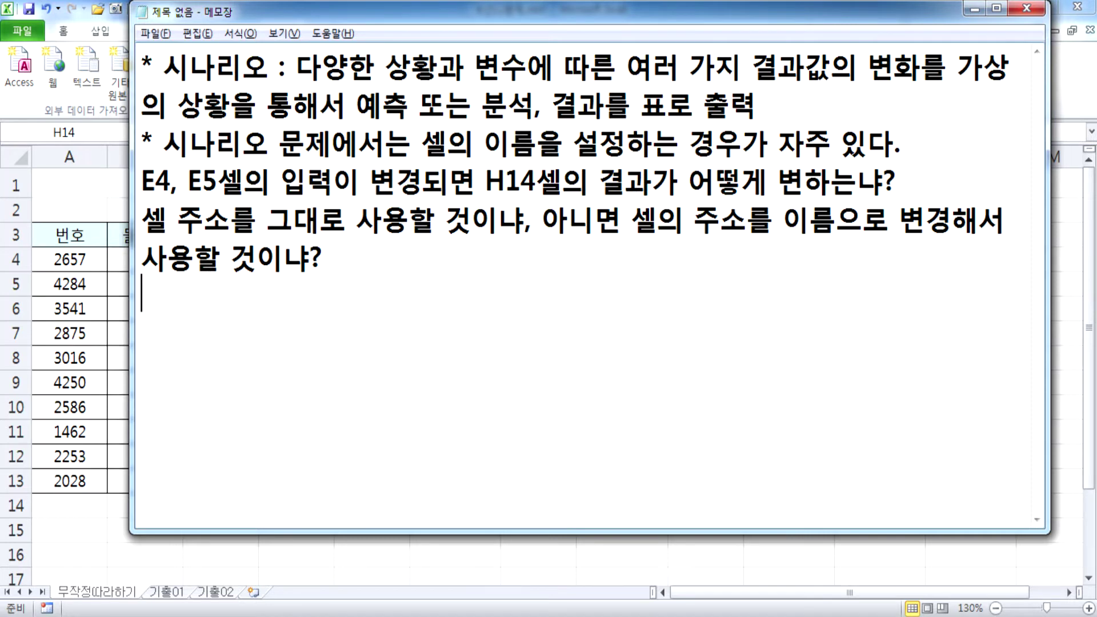
Step: Switch to Excel and examine products A and B in B4:B5 with their return quantities in E4:E5
{"action": "key", "text": "alt+Tab"}
{"action": "left_click_drag", "start_coordinate": [161, 258], "coordinate": [153, 284]}
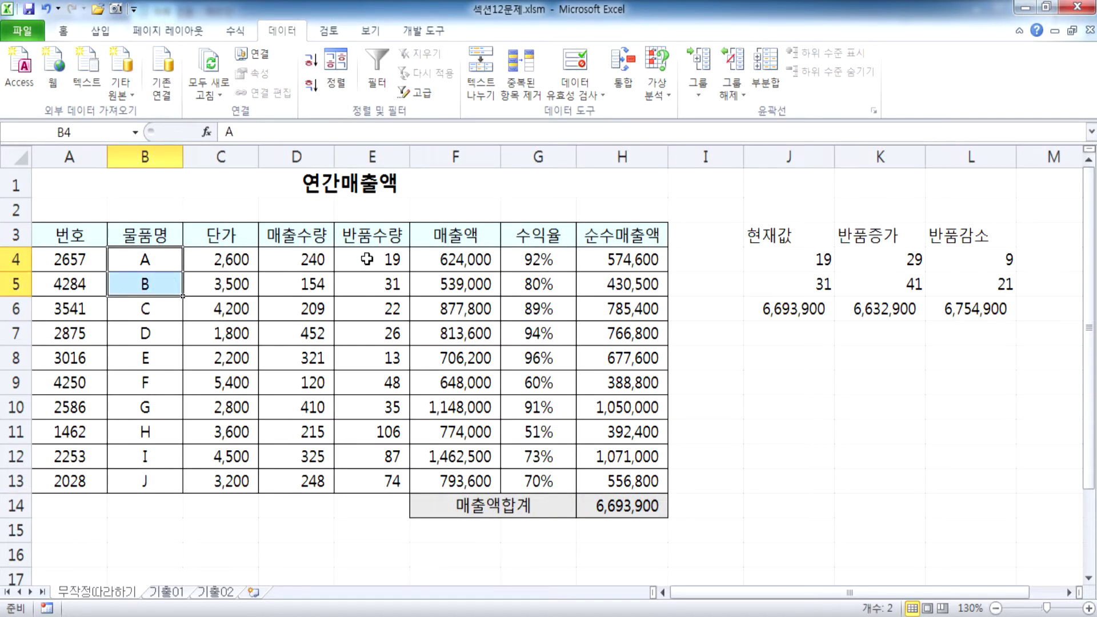
{"action": "left_click", "coordinate": [367, 259]}
{"action": "left_click_drag", "start_coordinate": [367, 259], "coordinate": [361, 284]}
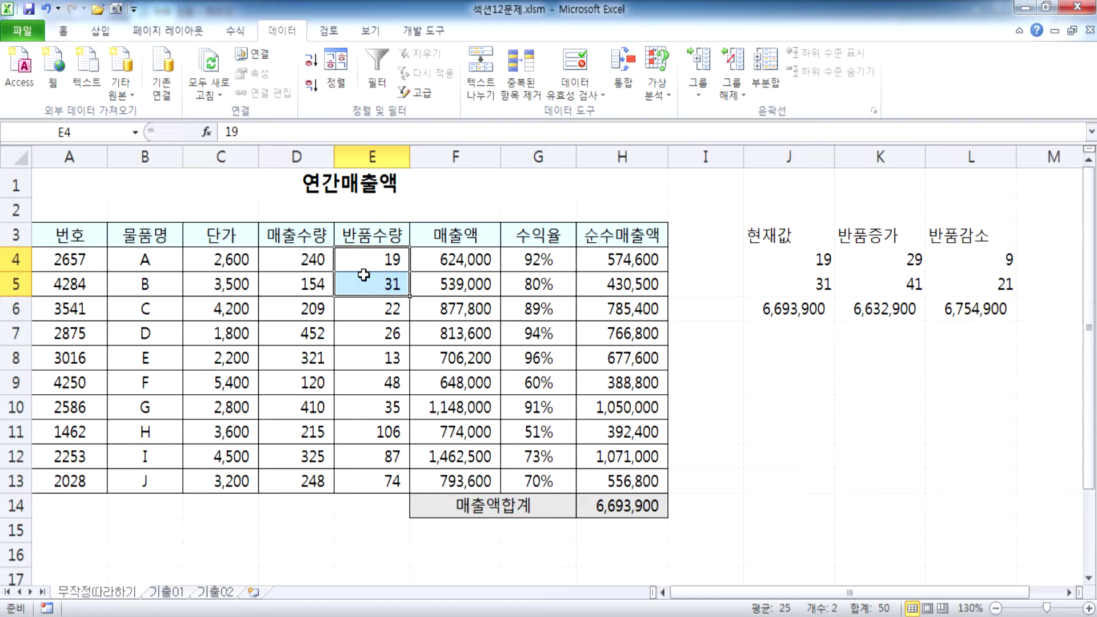
{"action": "left_click", "coordinate": [362, 260]}
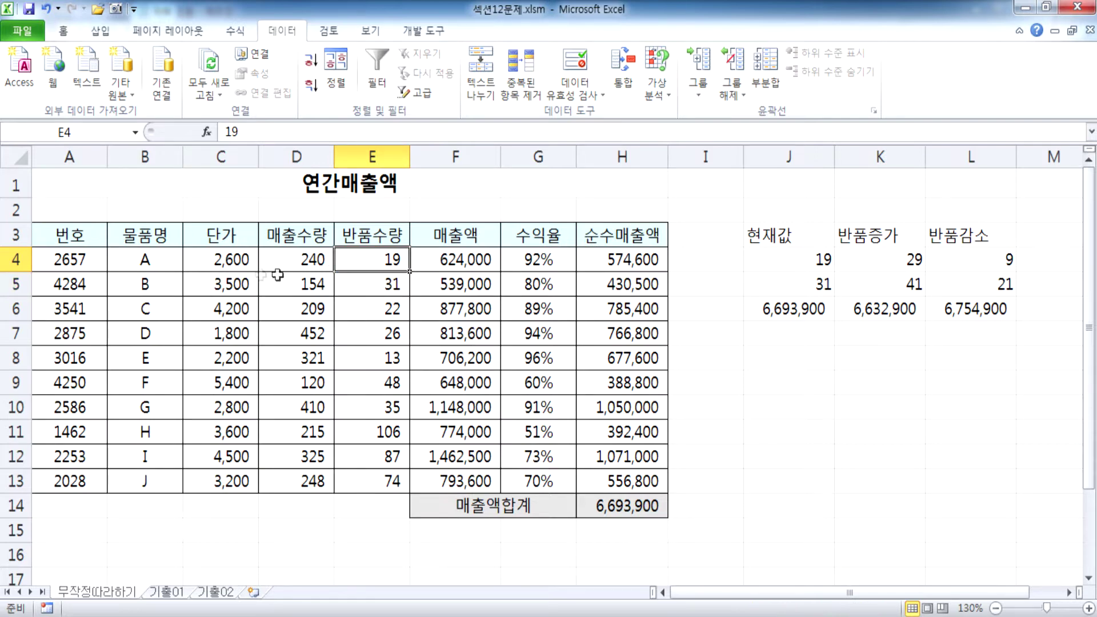
{"action": "left_click", "coordinate": [360, 284]}
{"action": "left_click", "coordinate": [363, 260]}
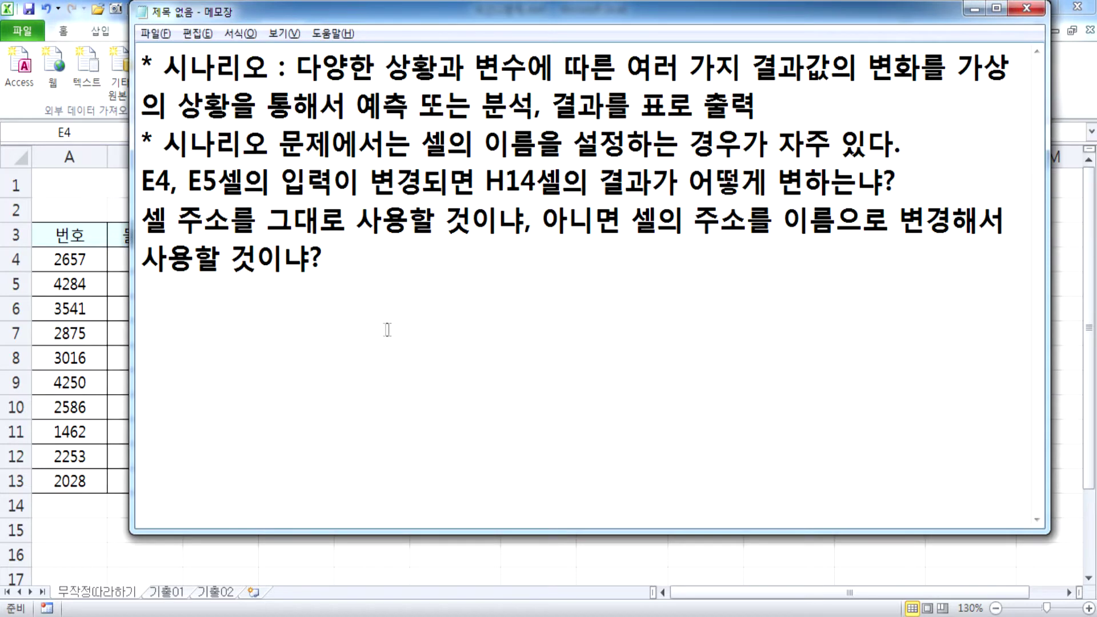
Step: Leave a blank line below the notes in Notepad and write "E4셀의 이름을 A반품수량"
{"action": "key", "text": "Return"}
{"action": "type", "text": "E4ㅛㅅ"}
{"action": "key", "text": "BackSpace"}
{"action": "key", "text": "BackSpace"}
{"action": "type", "text": "ㅅ셀의 이름"}
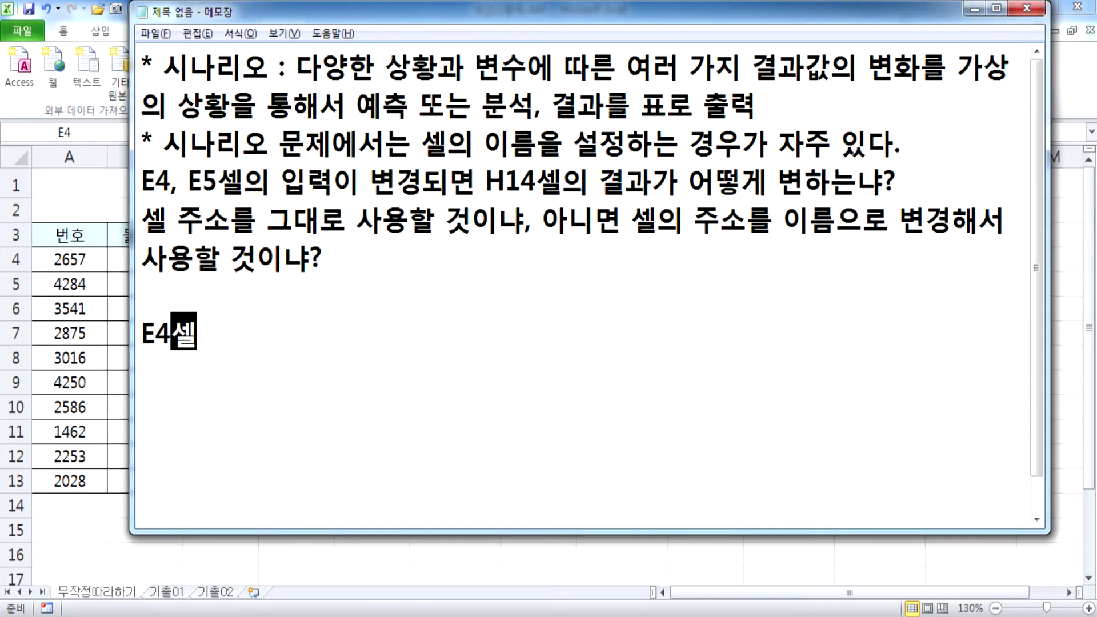
{"action": "type", "text": "을 "}
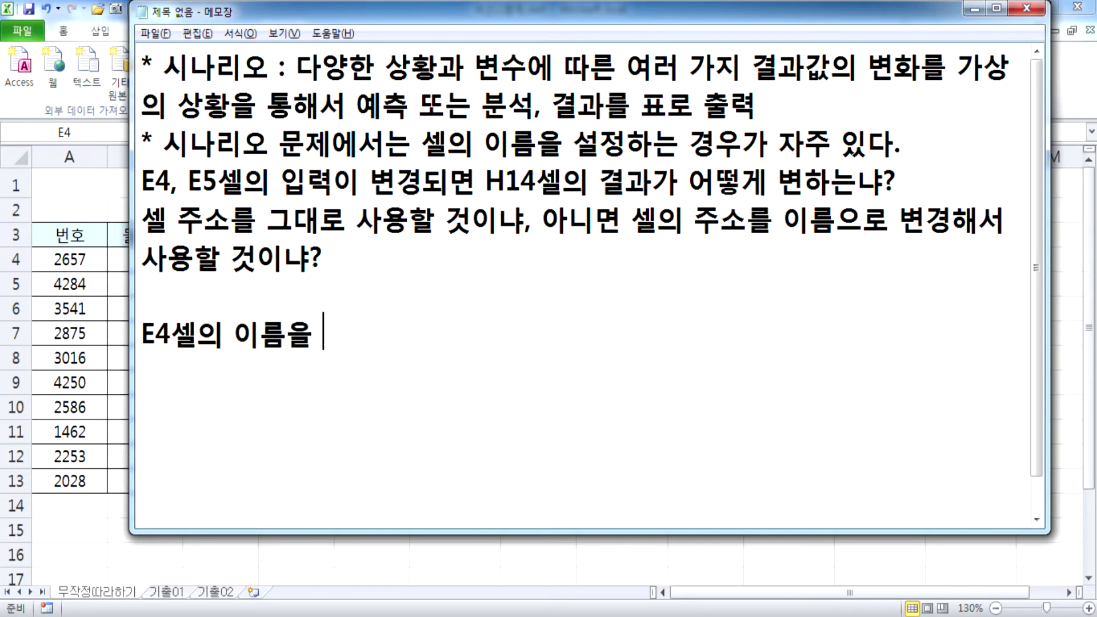
{"action": "type", "text": "A"}
{"action": "type", "text": "반품수량"}
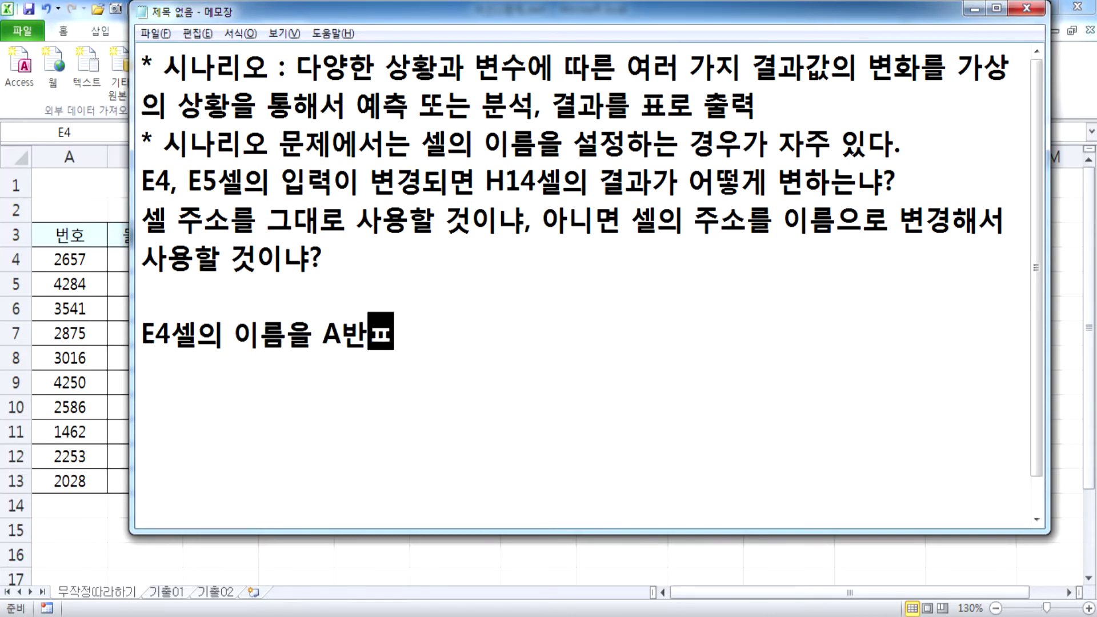
Step: Reword the E4 line as E4셀의 이름 > "A반품수량", with the cell name in quotation marks
{"action": "key", "text": "Left"}
{"action": "key", "text": "Left"}
{"action": "key", "text": "Left"}
{"action": "key", "text": "Left"}
{"action": "key", "text": "Left"}
{"action": "key", "text": "Left"}
{"action": "key", "text": "Left"}
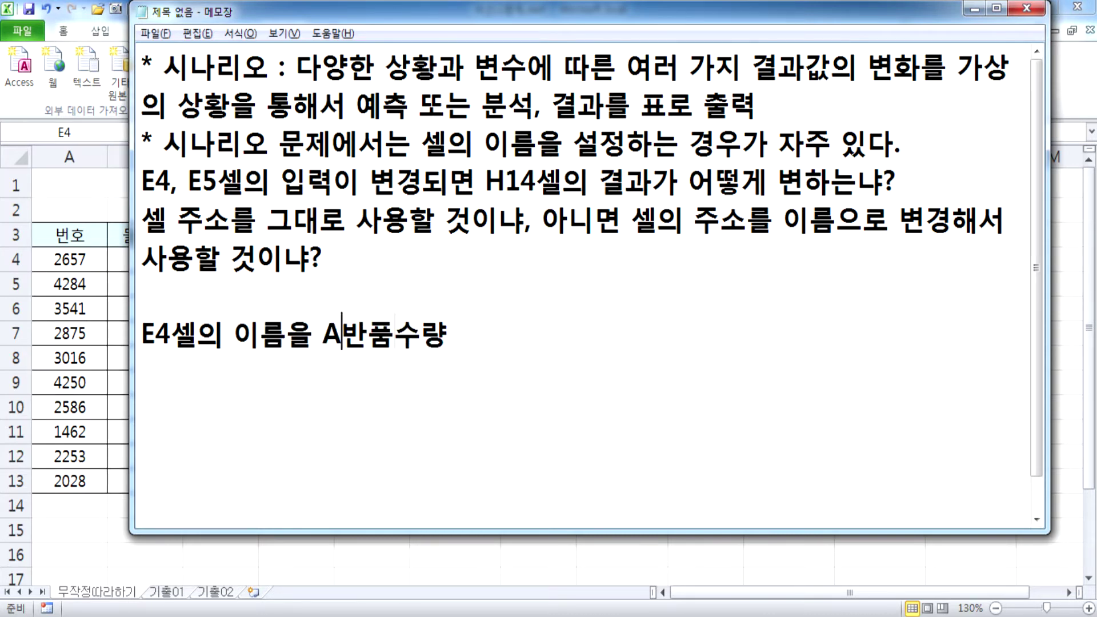
{"action": "type", "text": ">"}
{"action": "key", "text": "Delete"}
{"action": "key", "text": "Right"}
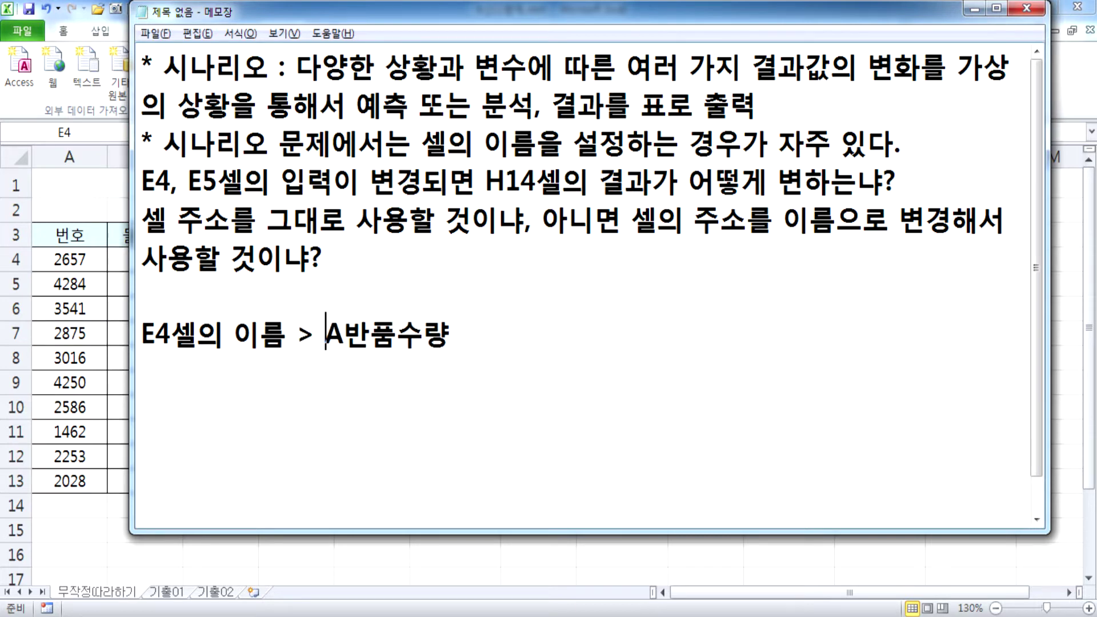
{"action": "type", "text": "\""}
{"action": "key", "text": "End"}
{"action": "type", "text": "\""}
{"action": "key", "text": "Return"}
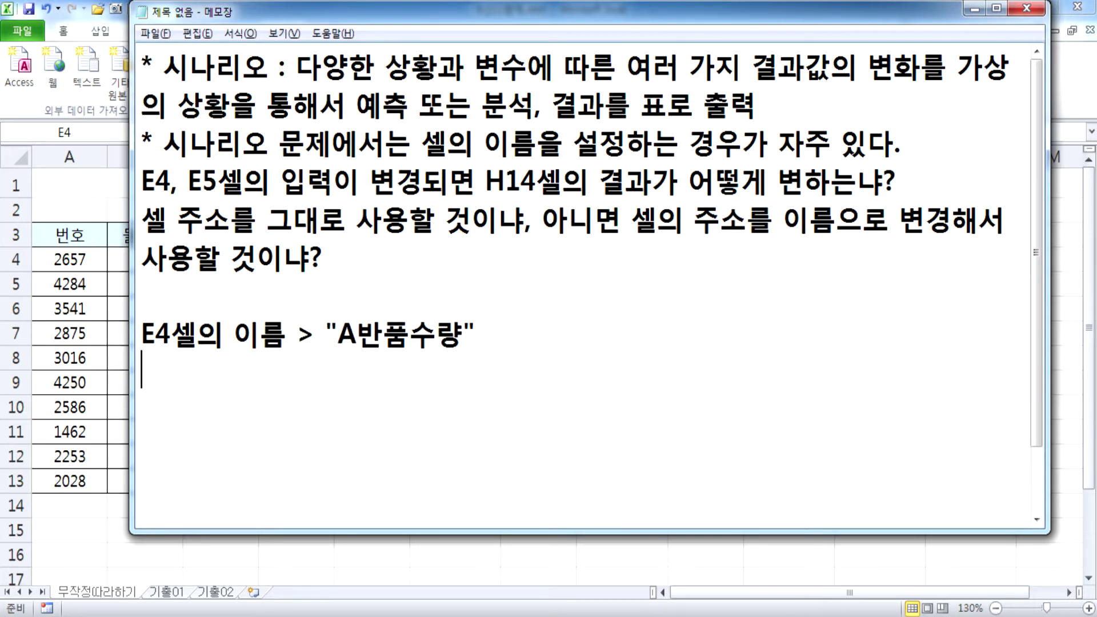
Step: Add the line E5셀의 이름 > "B반품수량" below the E4 name
{"action": "type", "text": "E5ㅅ"}
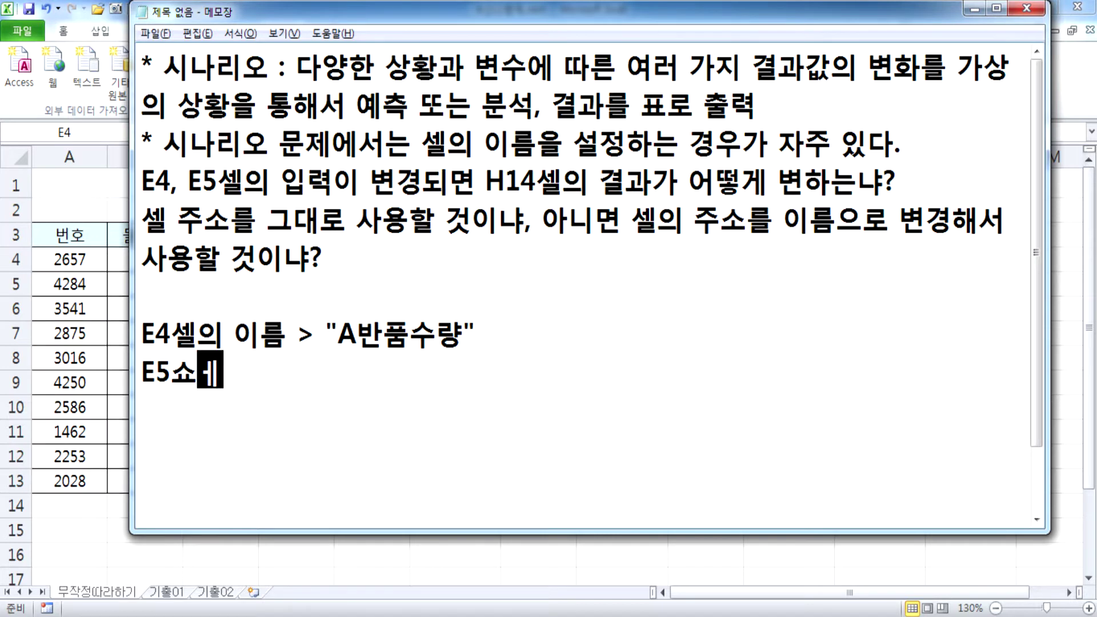
{"action": "type", "text": "셀의 이름 "}
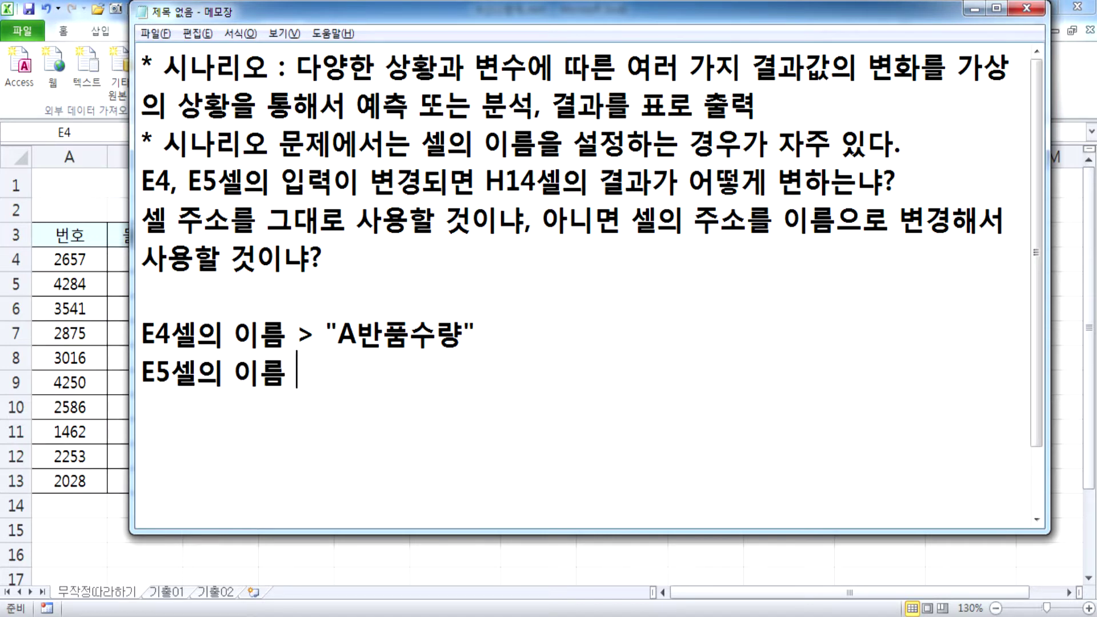
{"action": "type", "text": "> \"B반품수량\""}
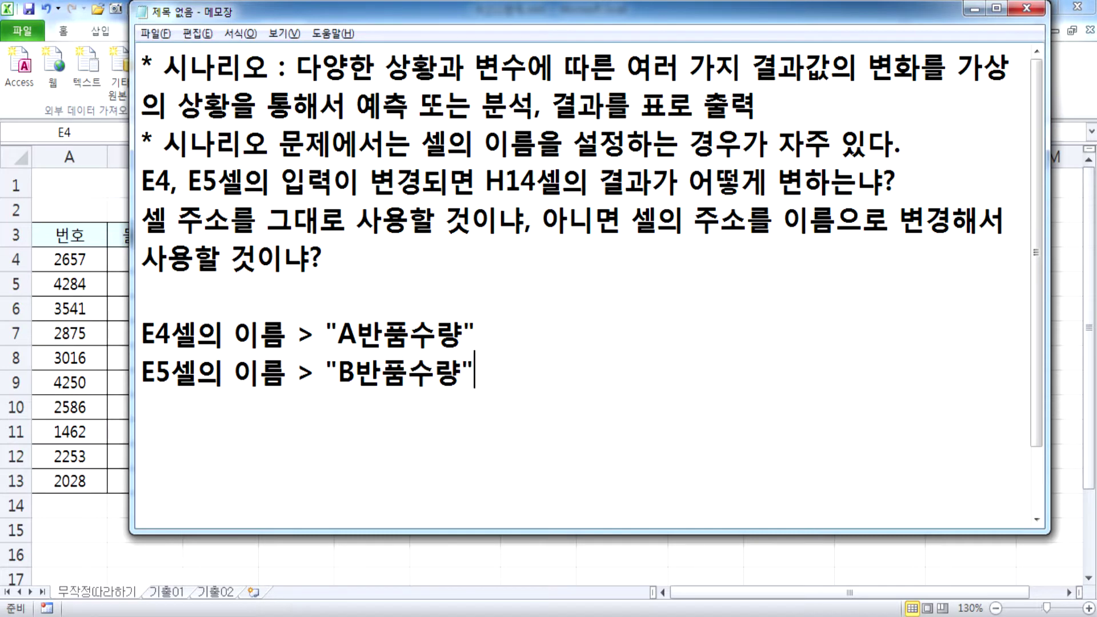
Step: Begin a new line with H14셀의 이름 > " below the E5 name line
{"action": "key", "text": "Return"}
{"action": "type", "text": "H14셀"}
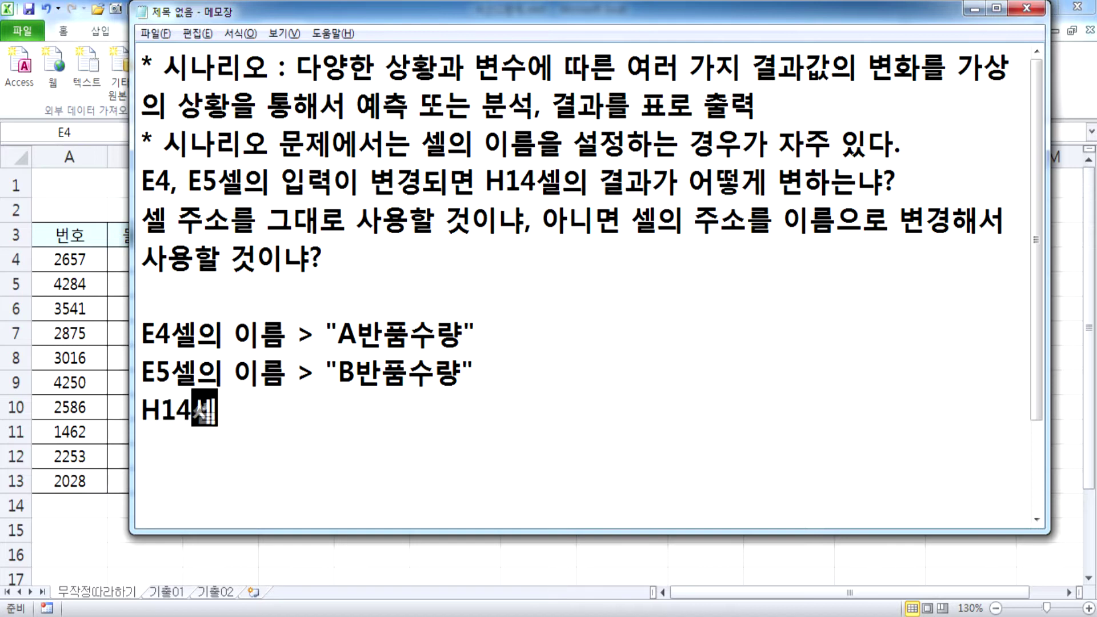
{"action": "type", "text": "의 이름 > \""}
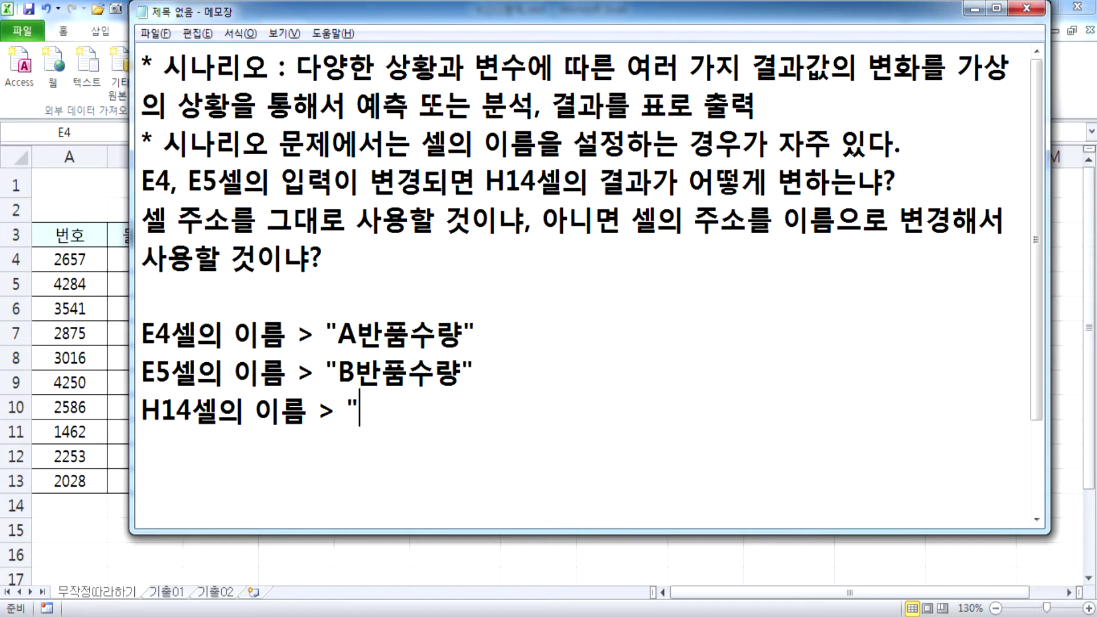
{"action": "type", "text": "AOCNFDO"}
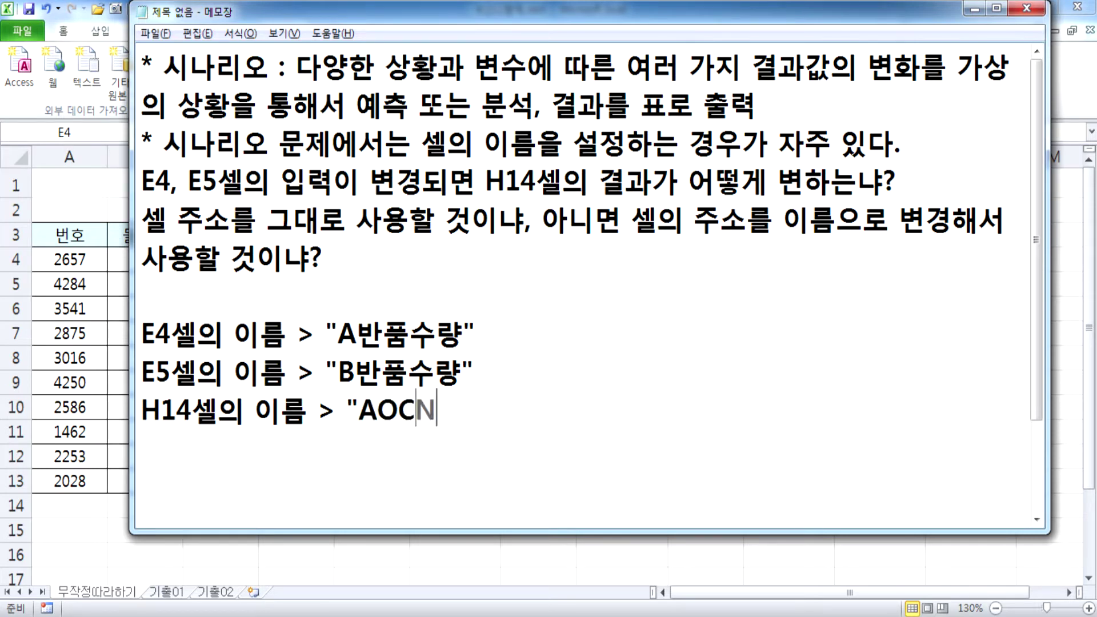
{"action": "key", "text": "BackSpace"}
{"action": "key", "text": "BackSpace"}
{"action": "key", "text": "BackSpace"}
{"action": "key", "text": "BackSpace"}
{"action": "key", "text": "BackSpace"}
{"action": "key", "text": "BackSpace"}
{"action": "key", "text": "BackSpace"}
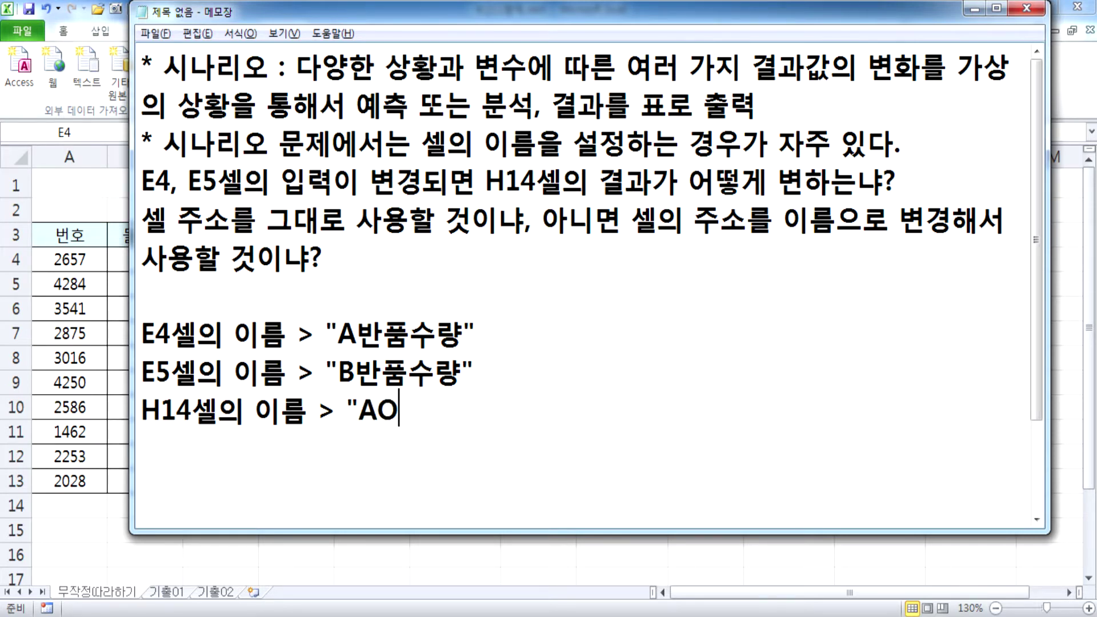
Step: Complete the H14 line with the name 매출액합계 and a closing quotation mark
{"action": "key", "text": "Hangul"}
{"action": "type", "text": "매출하ㅐ"}
{"action": "key", "text": "BackSpace"}
{"action": "key", "text": "BackSpace"}
{"action": "type", "text": "액합계\""}
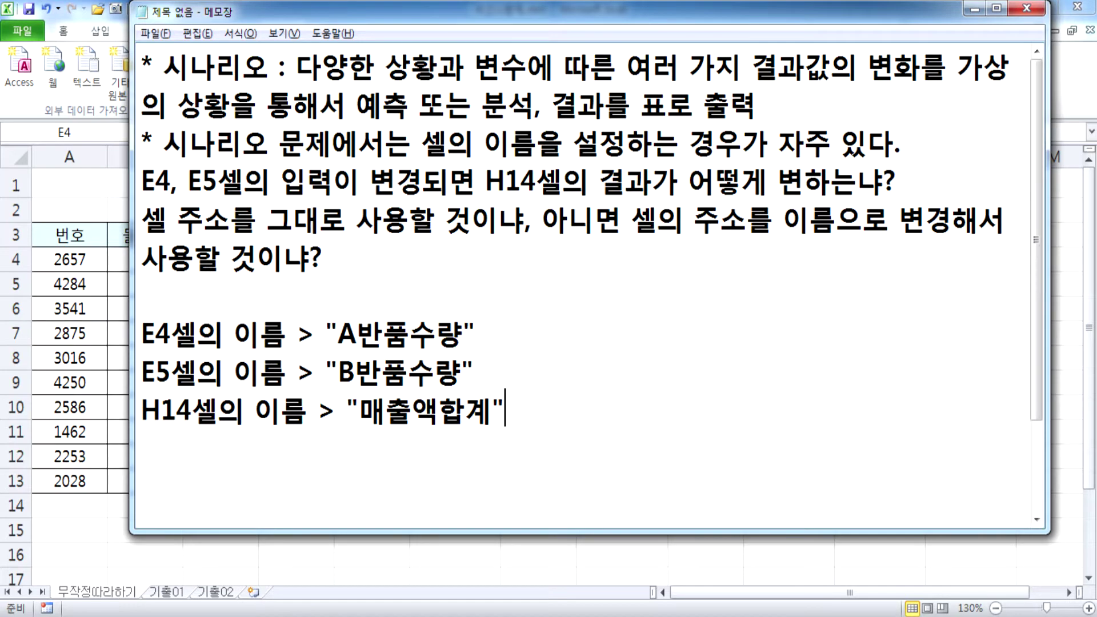
Step: Switch to Excel and view the Scenario Manager and its add-scenario dialog, closing both without adding a scenario
{"action": "key", "text": "alt+Tab"}
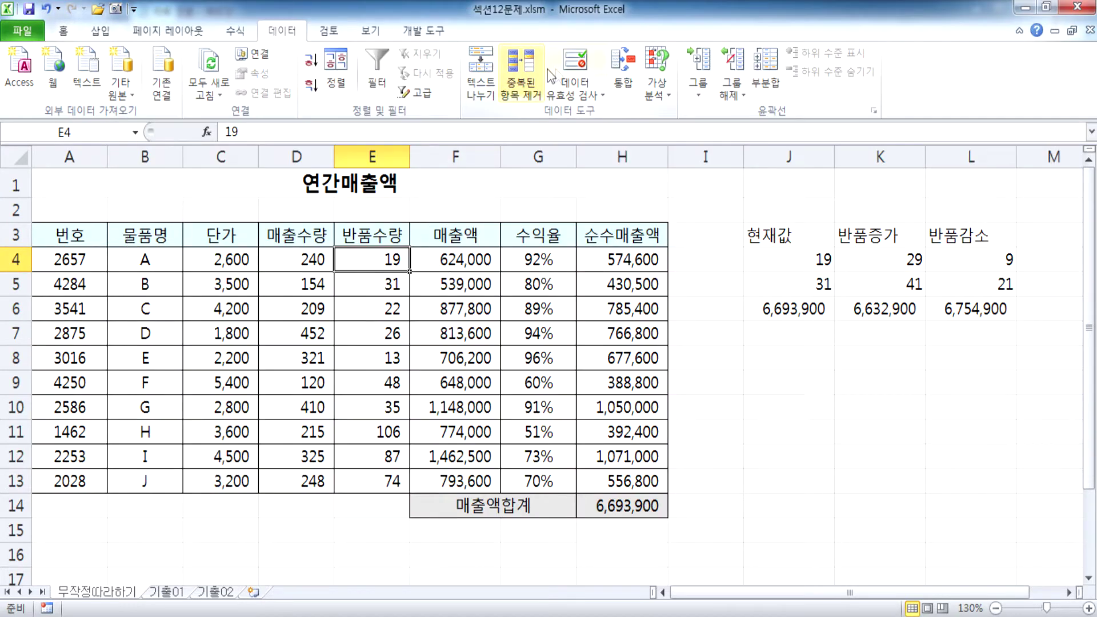
{"action": "left_click", "coordinate": [657, 89]}
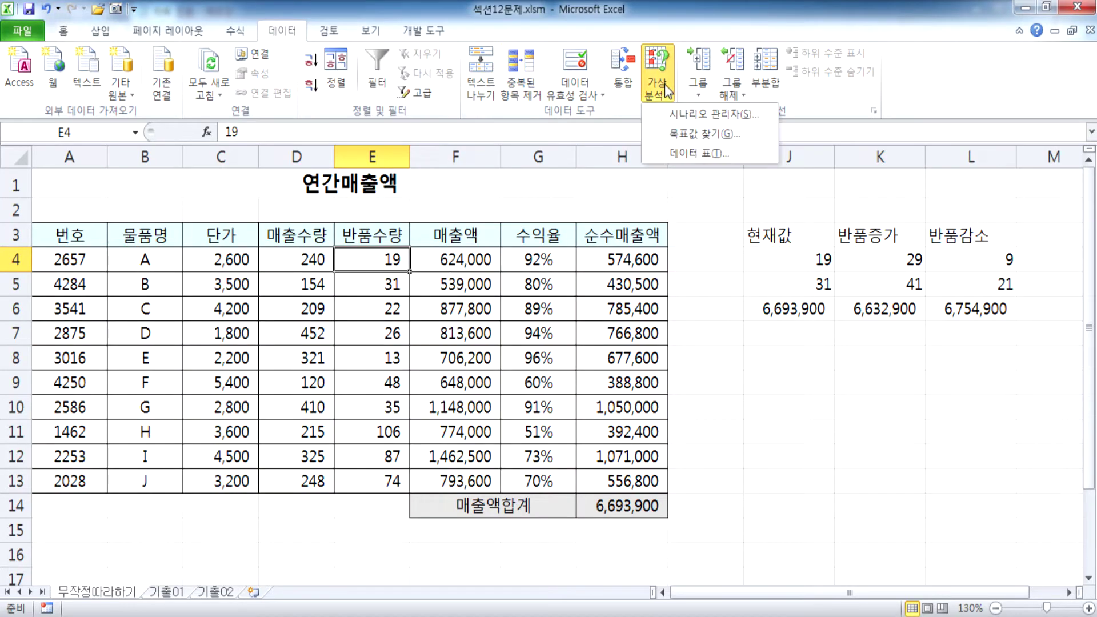
{"action": "left_click", "coordinate": [701, 116]}
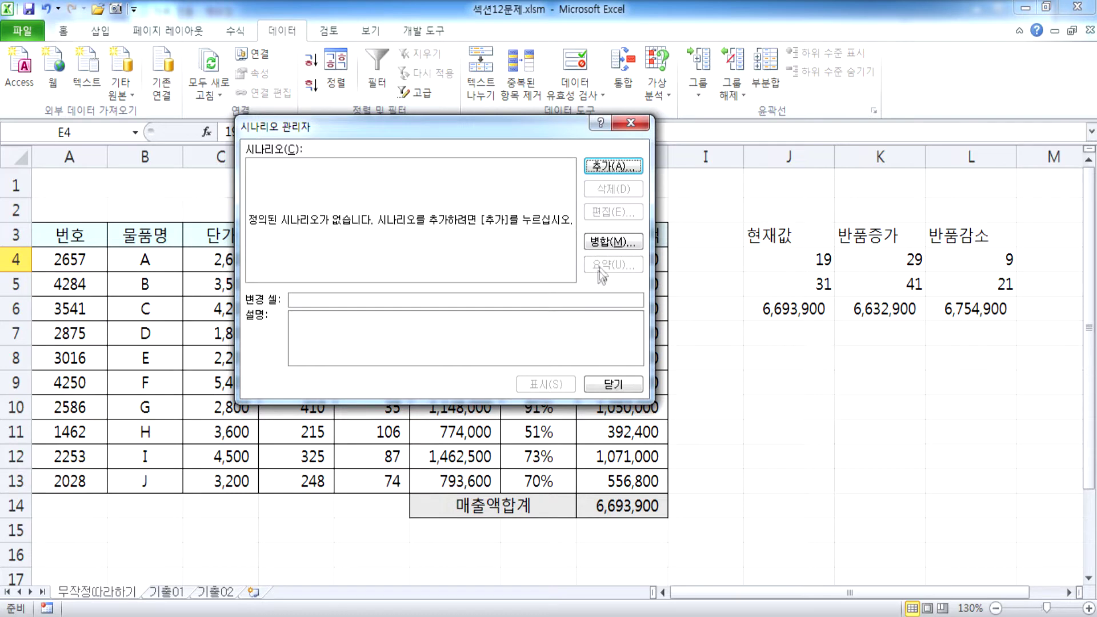
{"action": "left_click", "coordinate": [612, 166]}
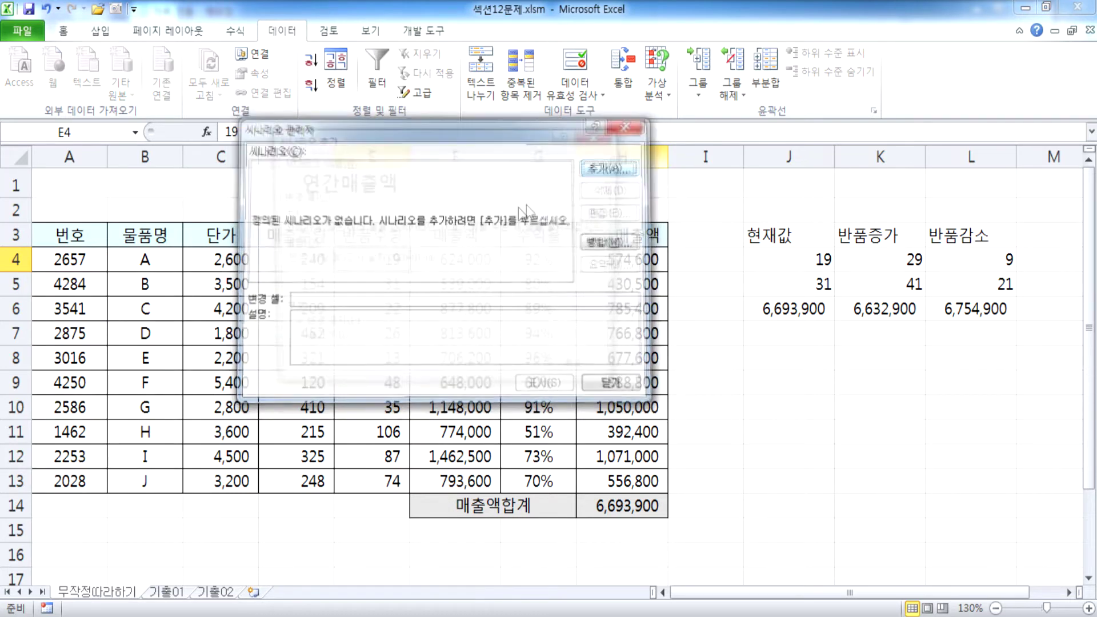
{"action": "left_click", "coordinate": [570, 364]}
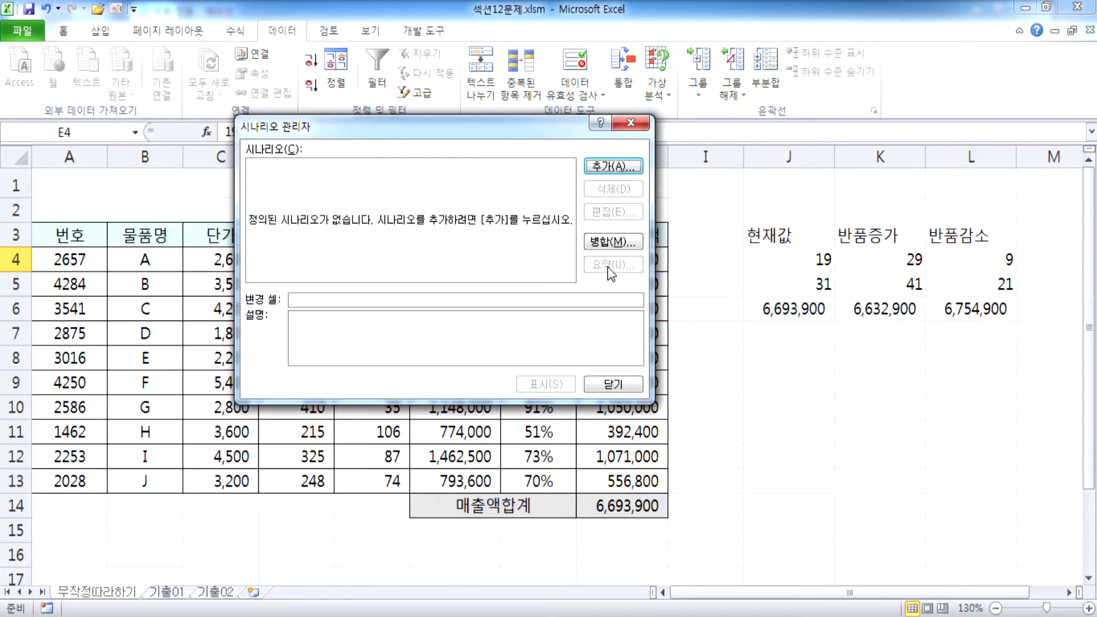
{"action": "key", "text": "Escape"}
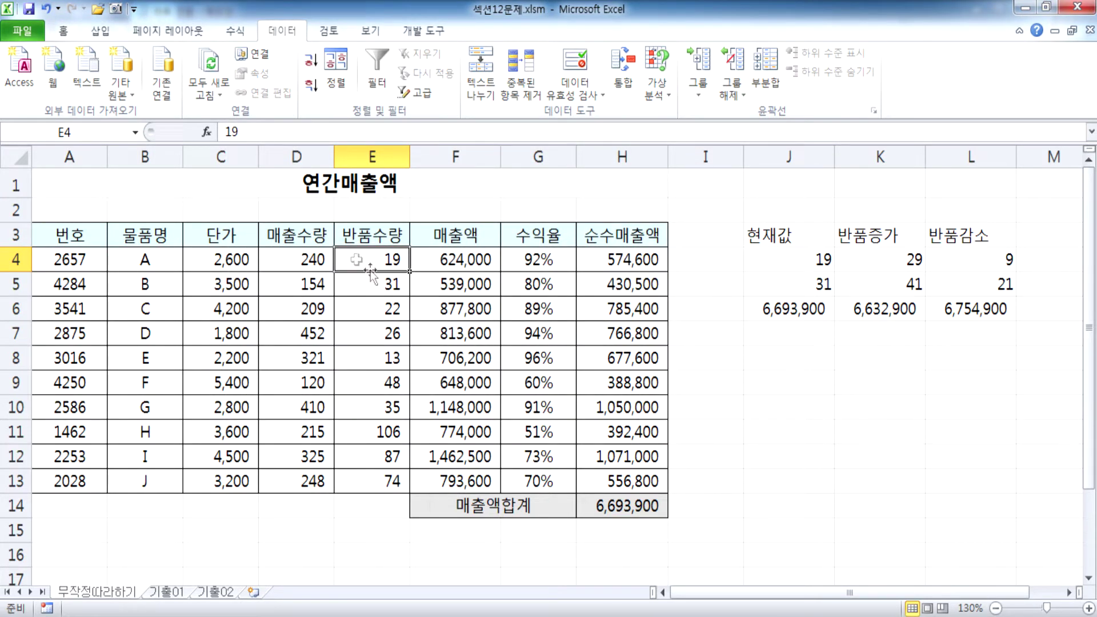
Step: Fill cell E4 with yellow
{"action": "left_click", "coordinate": [63, 30]}
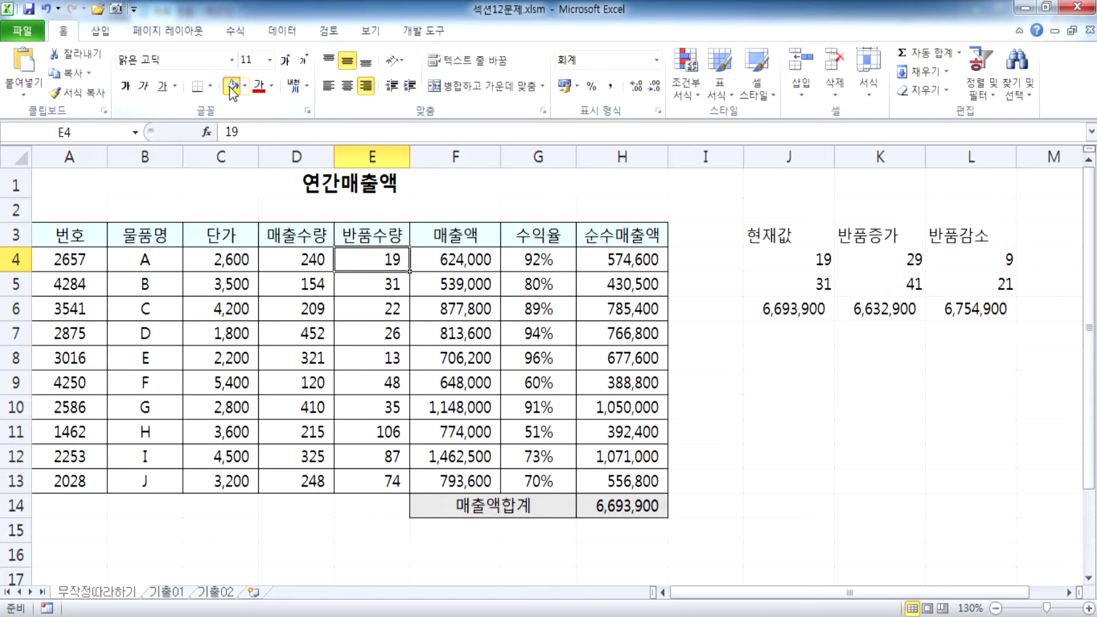
{"action": "left_click", "coordinate": [232, 86]}
Step: Try to give cell E4 the name "A반품수량" in the Name Box
{"action": "left_click", "coordinate": [108, 133]}
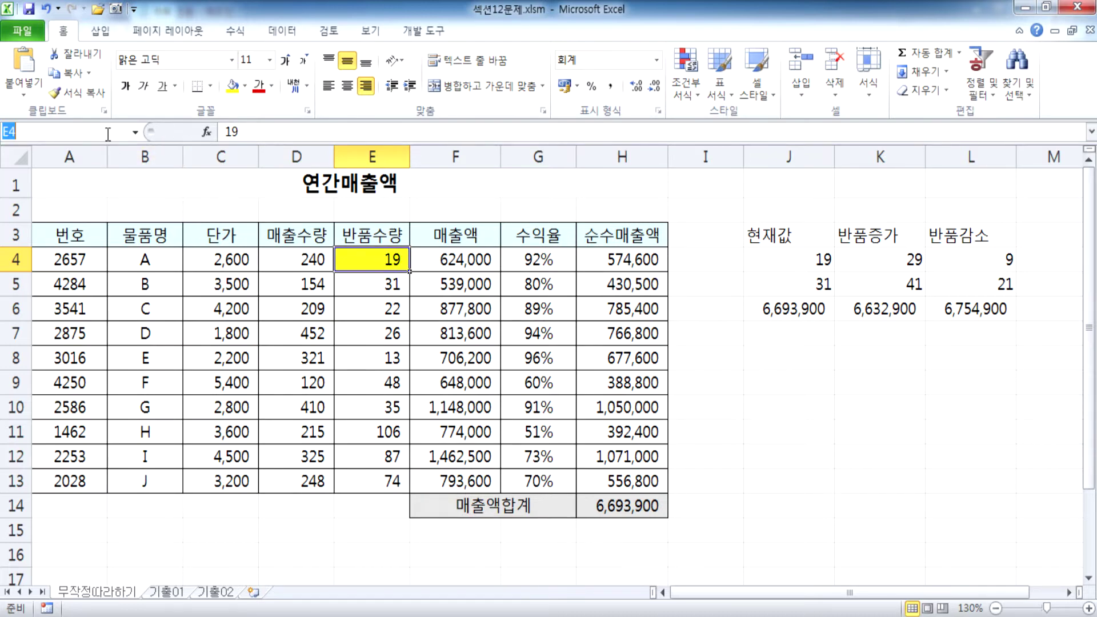
{"action": "type", "text": "a"}
{"action": "key", "text": "BackSpace"}
{"action": "type", "text": "A반품ㅅㅜ랴"}
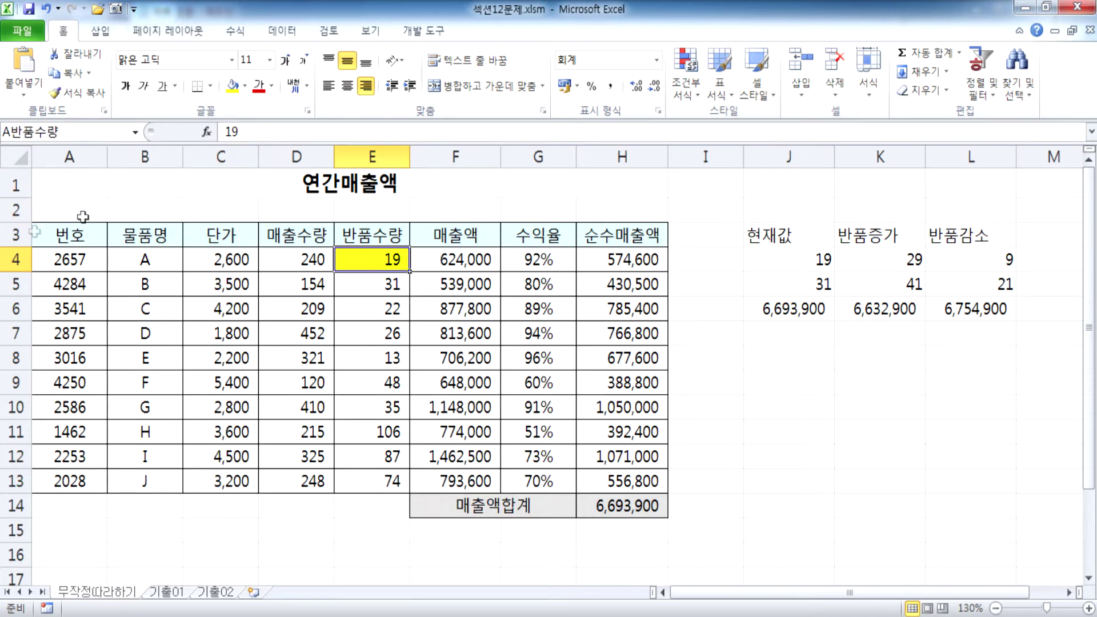
{"action": "key", "text": "Return"}
{"action": "key", "text": "Escape"}
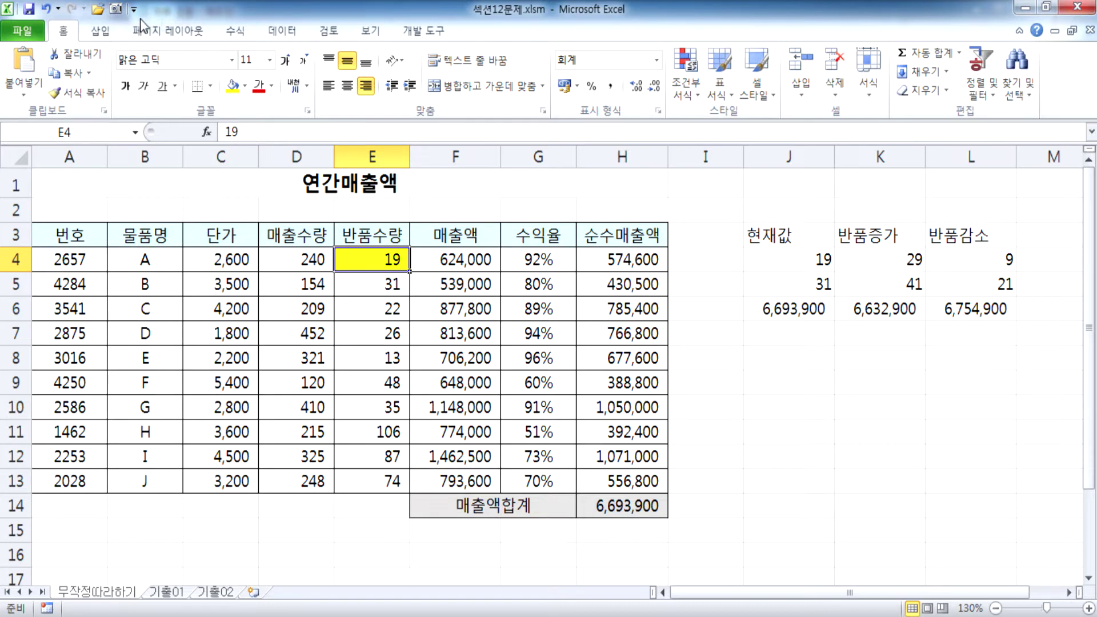
Step: Try to define the workbook-scope name "A반품수량" for cell E4 through the New Name dialog
{"action": "left_click", "coordinate": [242, 31]}
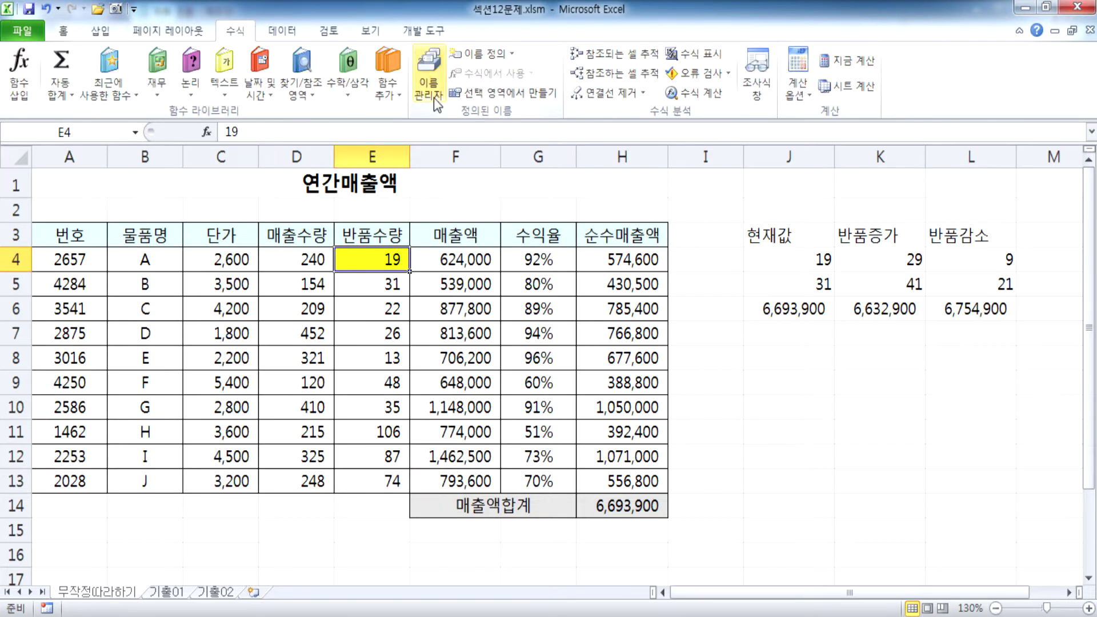
{"action": "left_click", "coordinate": [486, 55]}
{"action": "left_click", "coordinate": [459, 195]}
{"action": "key", "text": "Home"}
{"action": "type", "text": "A"}
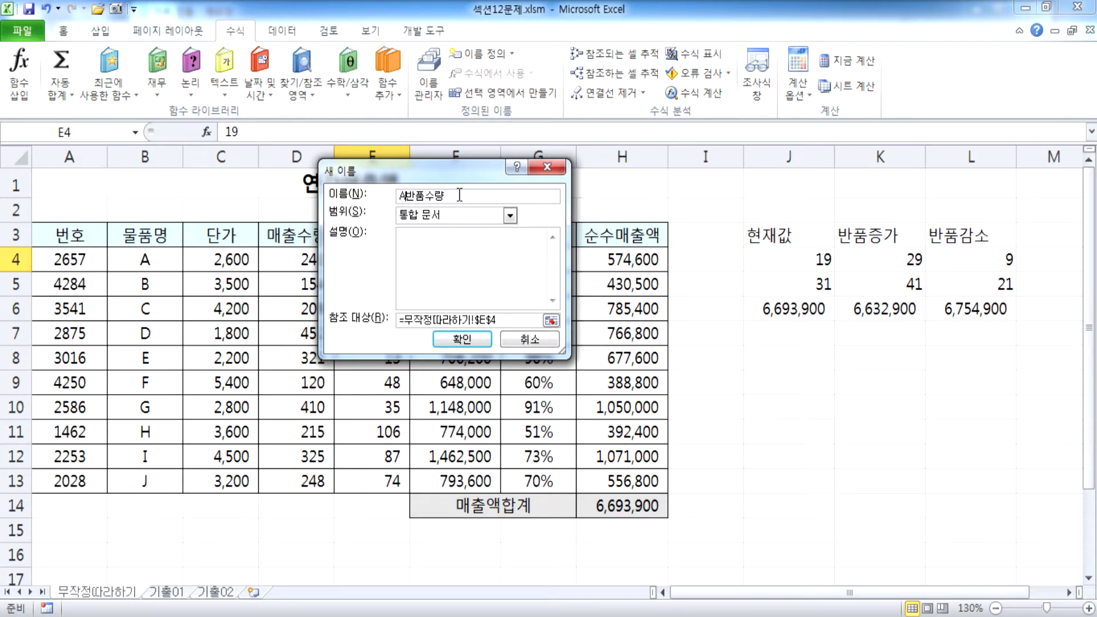
{"action": "key", "text": "Return"}
Step: Name cell E4 "A반품수량"
{"action": "left_click", "coordinate": [78, 131]}
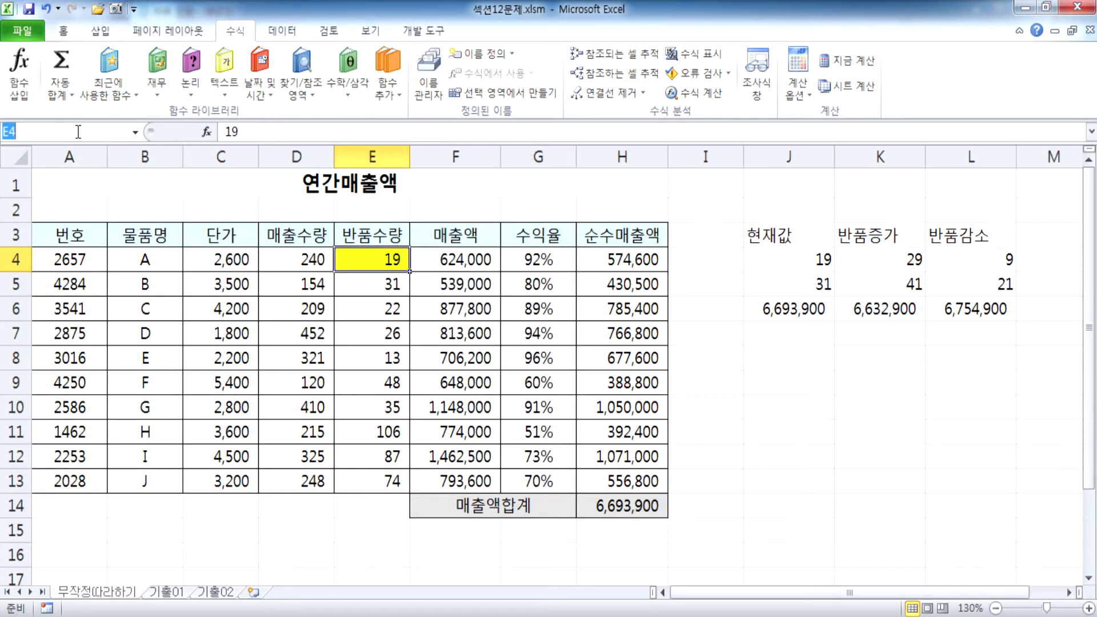
{"action": "type", "text": "A반품수"}
{"action": "type", "text": "량"}
{"action": "key", "text": "Return"}
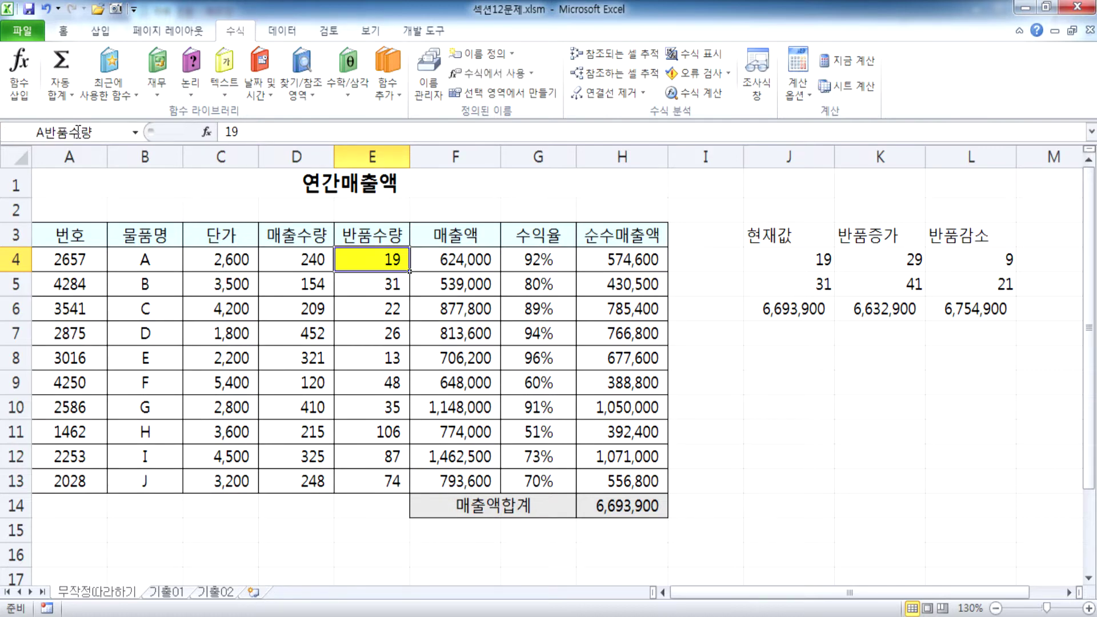
Step: Fill cell E5 with the standard light green colour
{"action": "left_click", "coordinate": [369, 288]}
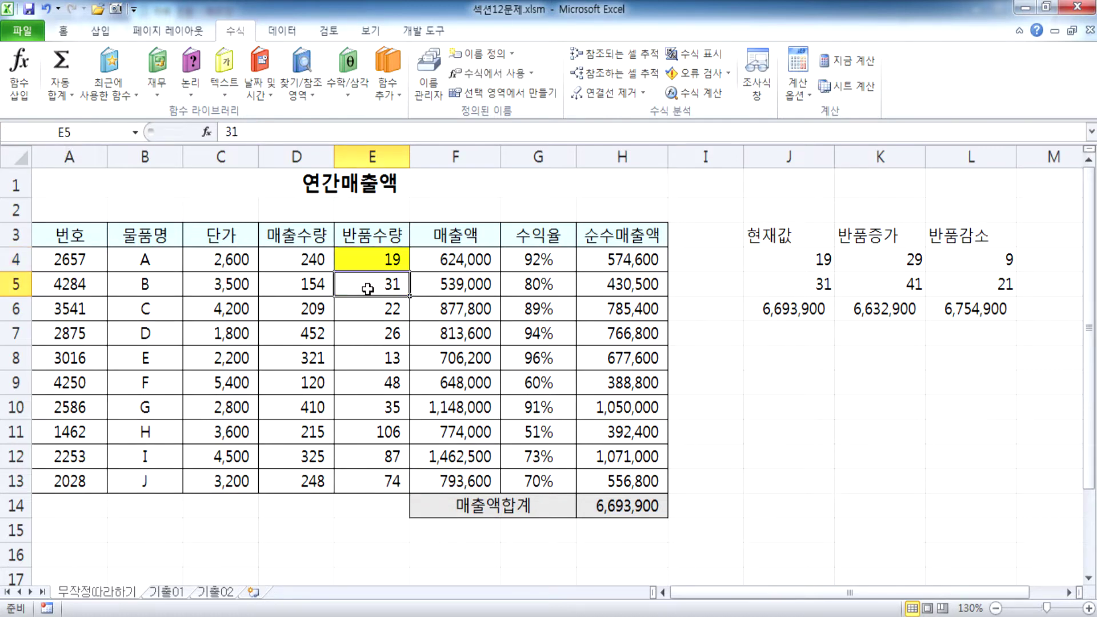
{"action": "left_click", "coordinate": [63, 31]}
{"action": "left_click", "coordinate": [245, 84]}
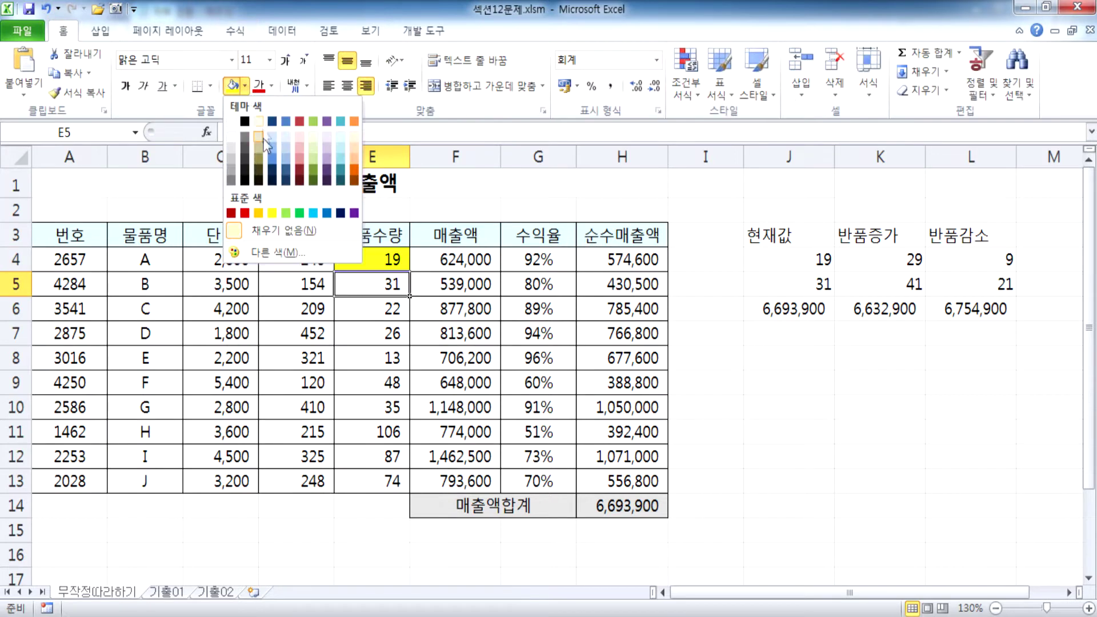
{"action": "left_click", "coordinate": [282, 213]}
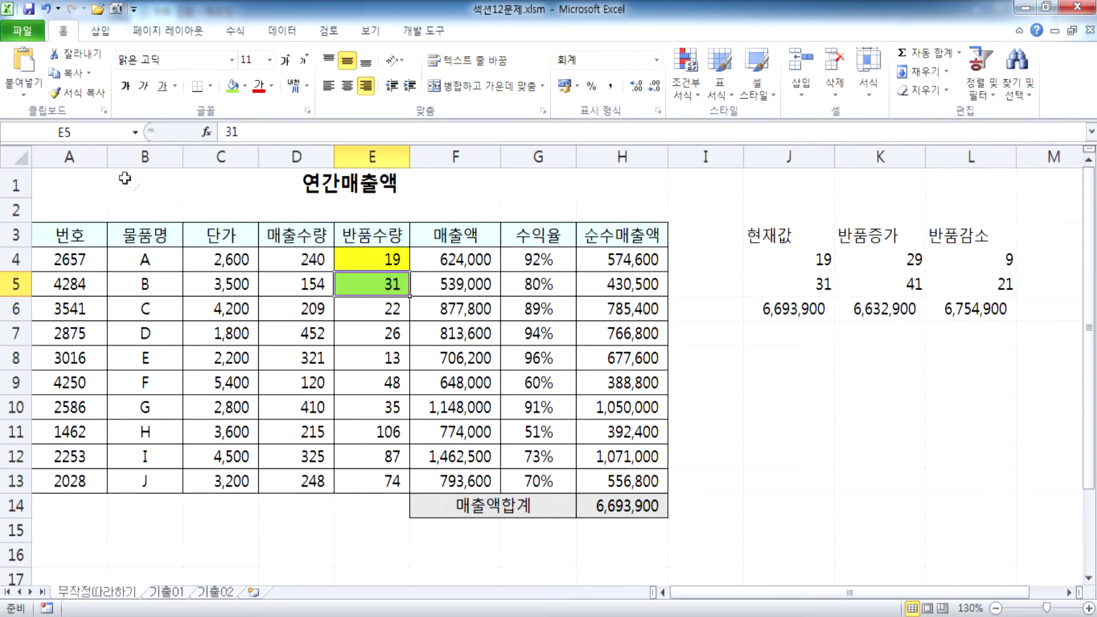
Step: Name cell E5 "B반품수량"
{"action": "left_click", "coordinate": [87, 135]}
{"action": "type", "text": "B반ㅍ"}
{"action": "type", "text": "수량"}
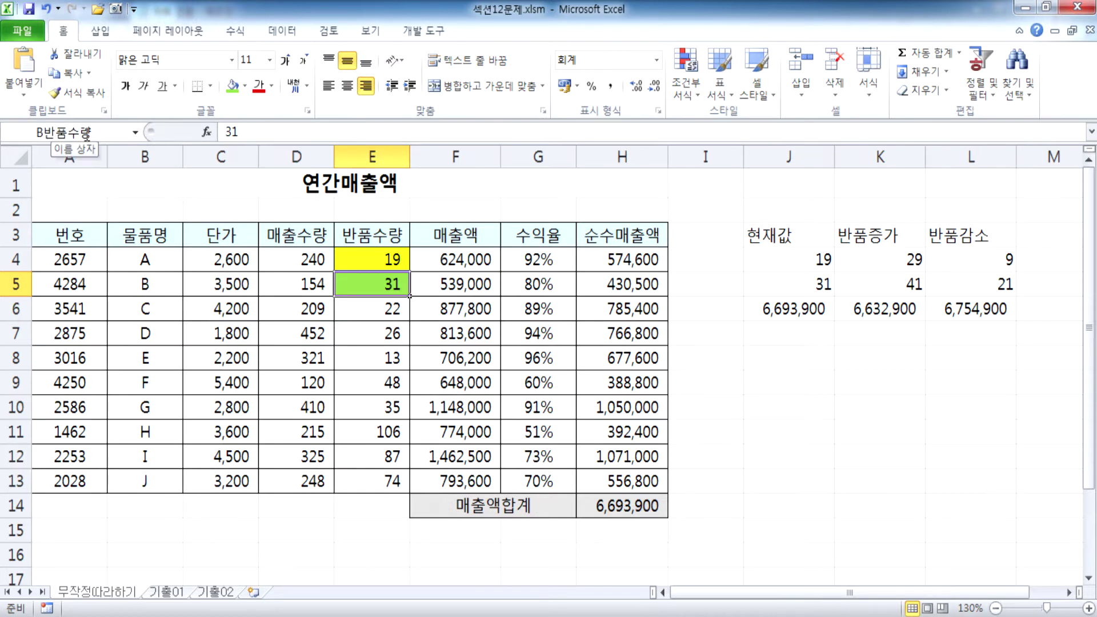
{"action": "key", "text": "Return"}
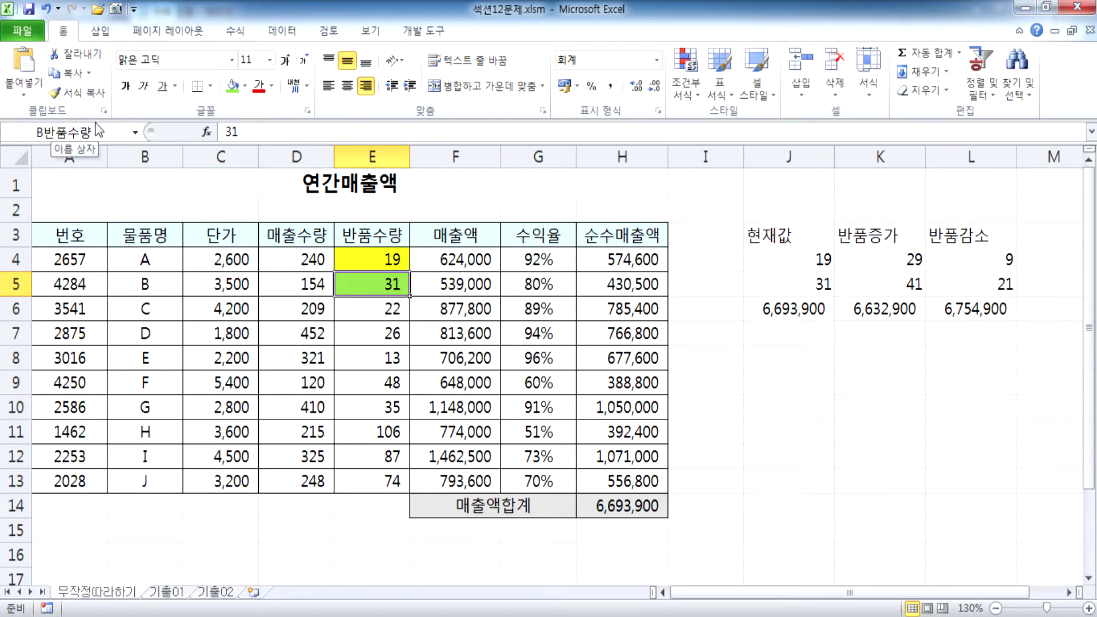
Step: Fill the total cell H14 with the lightest orange theme colour
{"action": "left_click", "coordinate": [607, 507]}
{"action": "scroll", "coordinate": [632, 401], "scroll_direction": "down", "scroll_amount": 3}
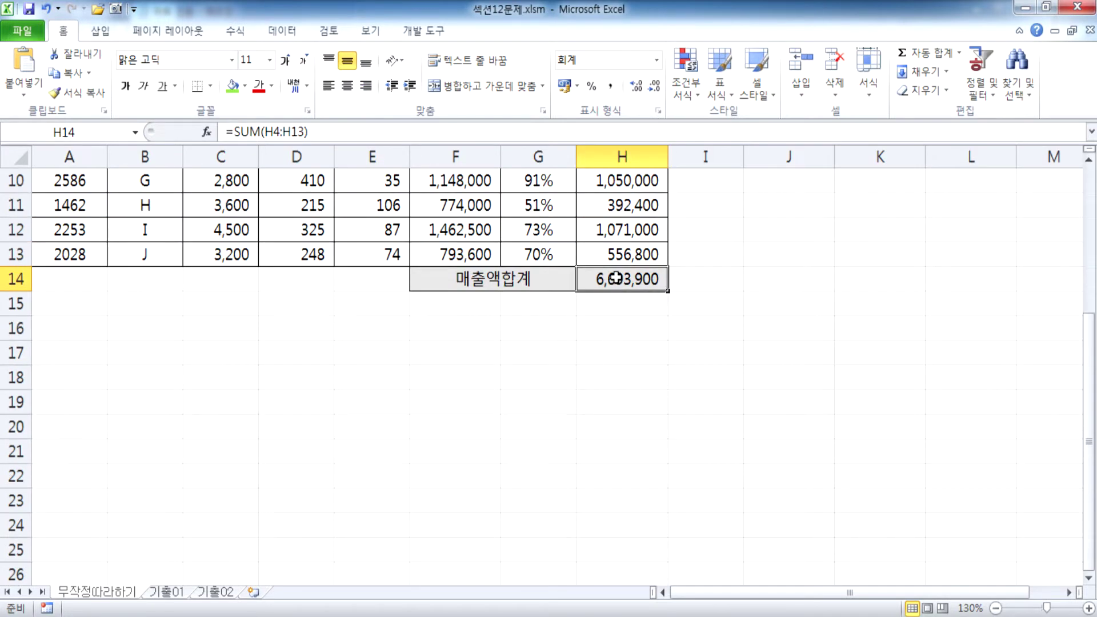
{"action": "left_click", "coordinate": [245, 87]}
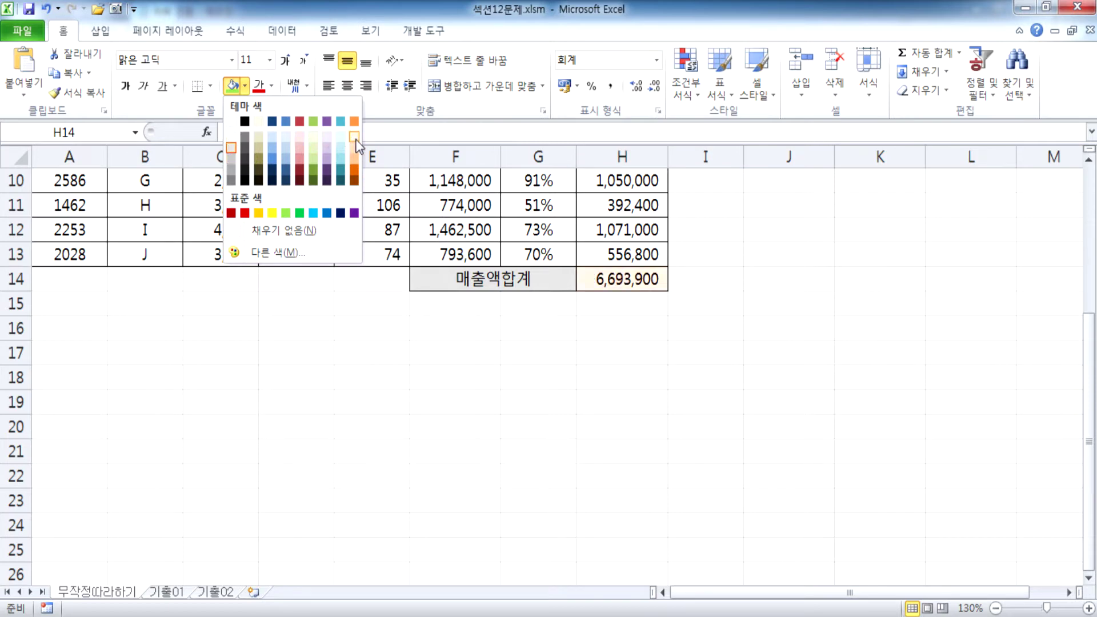
Step: Name cell H14 "매출액합계"
{"action": "left_click", "coordinate": [93, 132]}
{"action": "left_click", "coordinate": [95, 134]}
{"action": "type", "text": "매출"}
{"action": "type", "text": "ㅇ"}
{"action": "type", "text": "합계"}
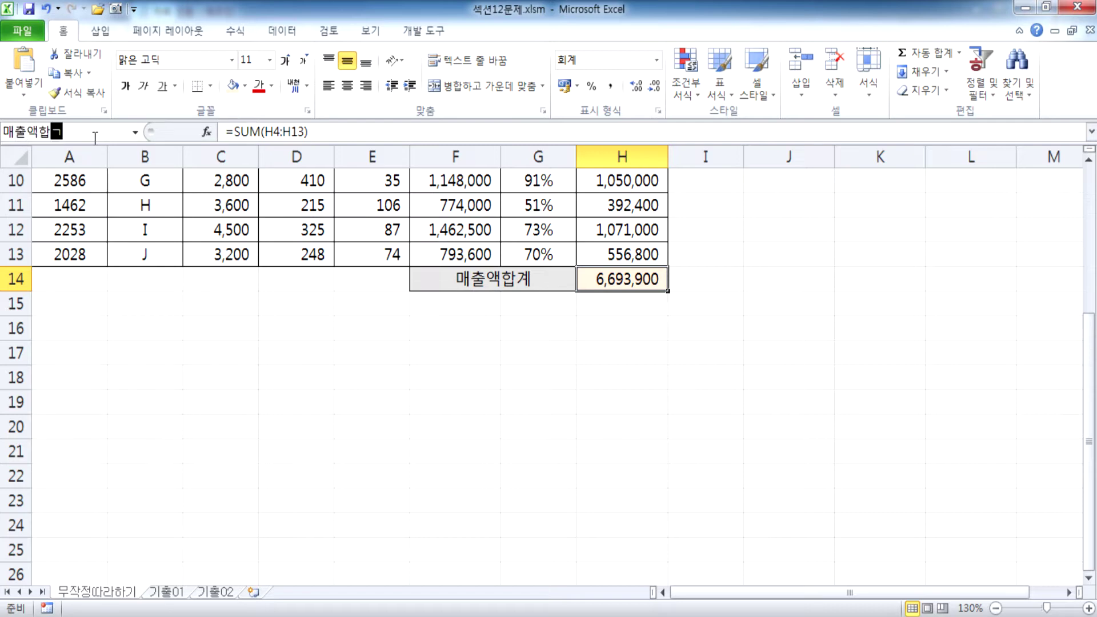
{"action": "key", "text": "BackSpace"}
{"action": "key", "text": "BackSpace"}
{"action": "type", "text": "ㅎㅏㅂㄱㅖ"}
{"action": "key", "text": "Return"}
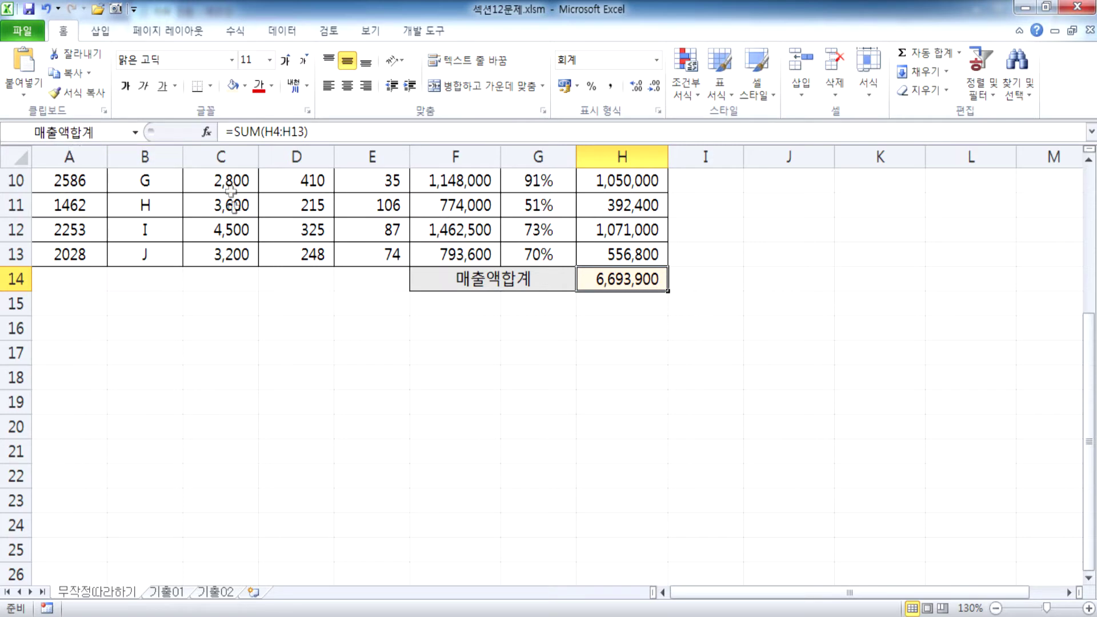
Step: Check the list of defined cell names and the name assigned to cell E4
{"action": "scroll", "coordinate": [123, 157], "scroll_direction": "up", "scroll_amount": 3}
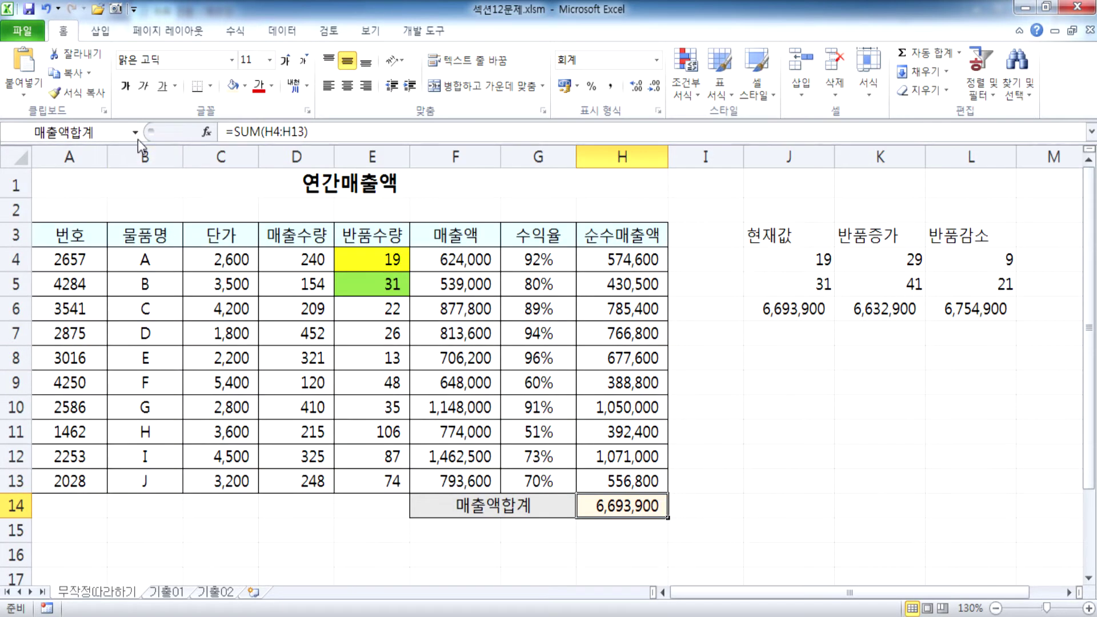
{"action": "left_click", "coordinate": [136, 132]}
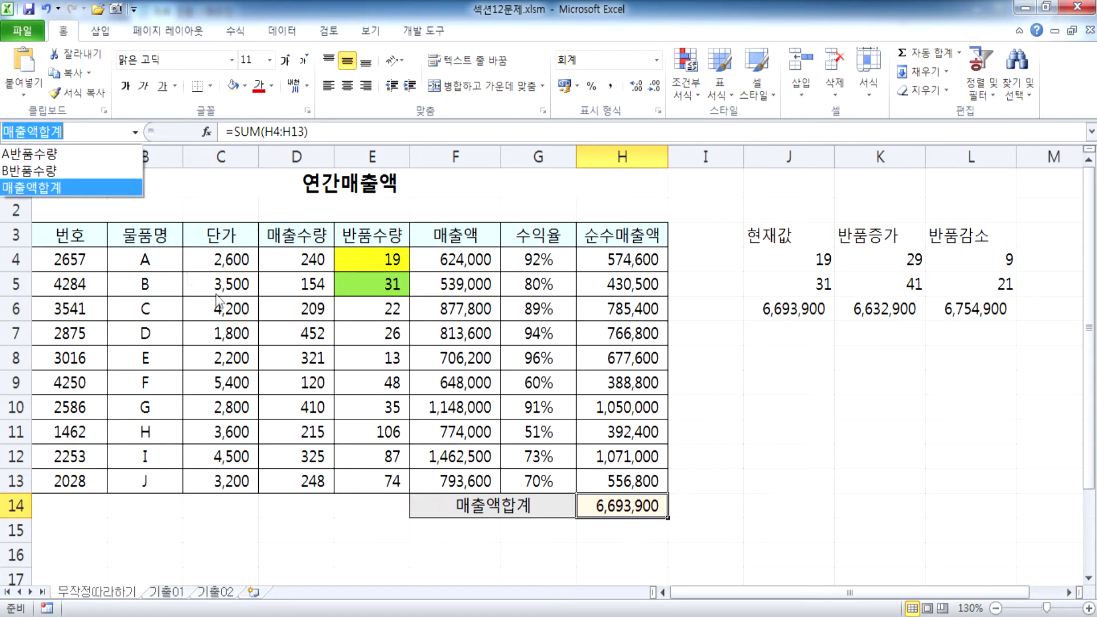
{"action": "left_click", "coordinate": [258, 329]}
{"action": "left_click", "coordinate": [290, 364]}
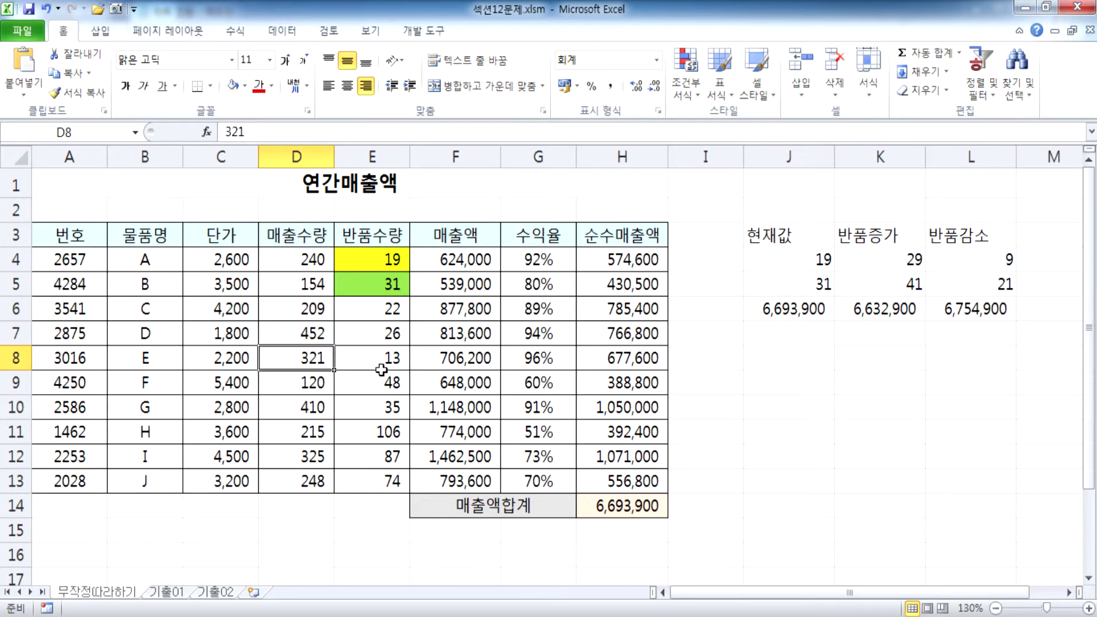
{"action": "left_click", "coordinate": [367, 258]}
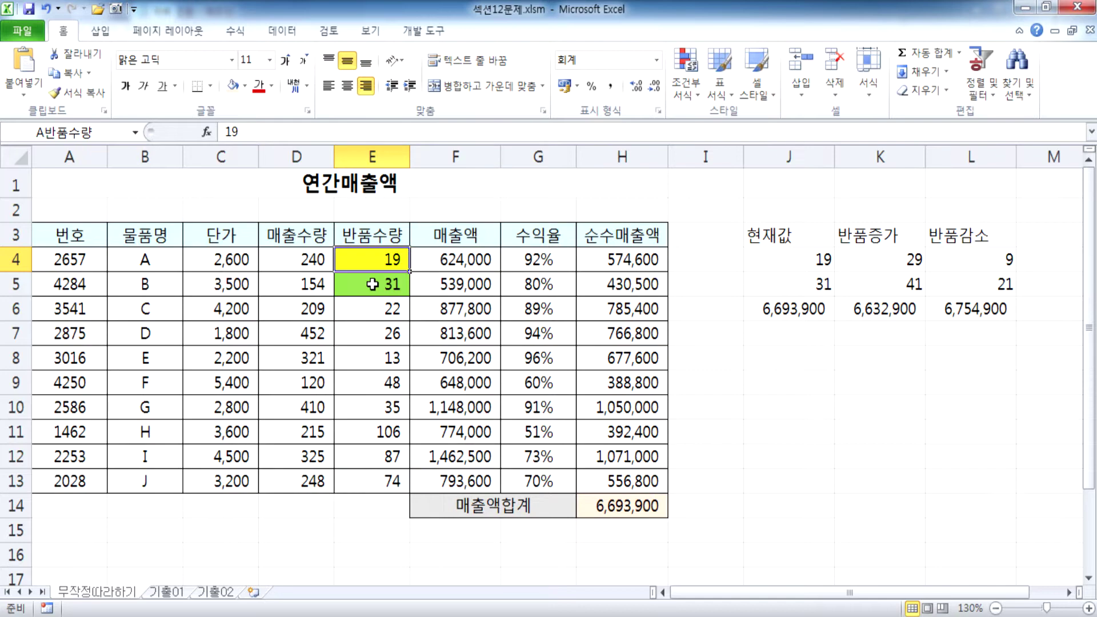
{"action": "scroll", "coordinate": [461, 418], "scroll_direction": "down", "scroll_amount": 2}
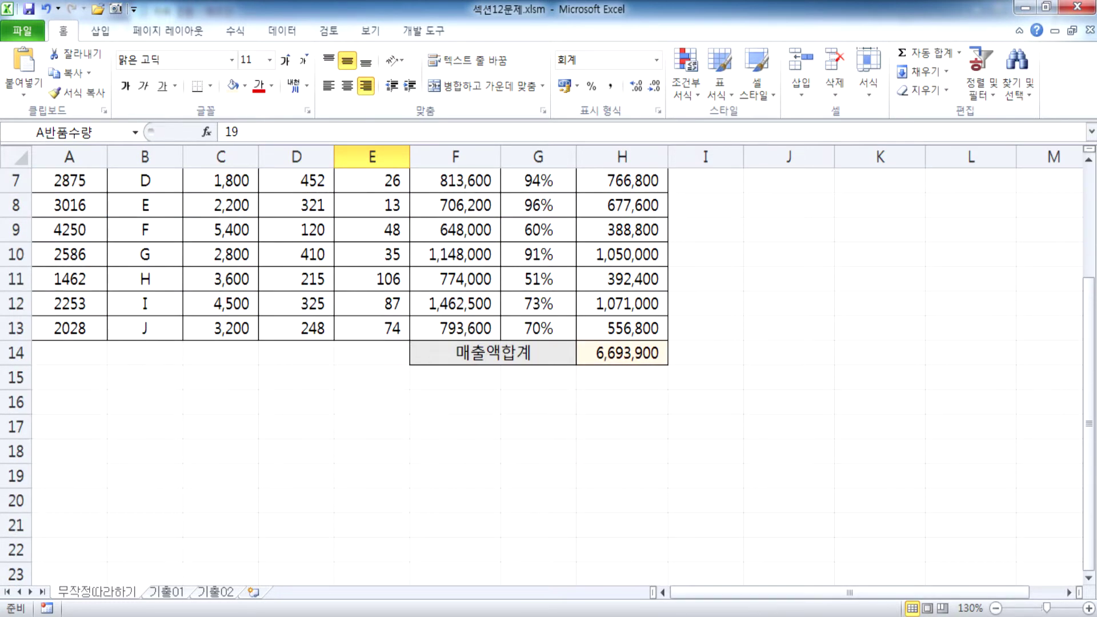
Step: Switch to Notepad and add the heading "* 시나리오 문제" after a blank line below the H14 name
{"action": "key", "text": "alt+Tab"}
{"action": "scroll", "coordinate": [461, 382], "scroll_direction": "down", "scroll_amount": 1}
{"action": "left_click", "coordinate": [351, 345]}
{"action": "key", "text": "Return"}
{"action": "type", "text": "* ㅅ;"}
{"action": "key", "text": "BackSpace"}
{"action": "key", "text": "BackSpace"}
{"action": "type", "text": "시나리오 뮰"}
{"action": "type", "text": "제"}
Step: Add the line "시나리오 이름을 설정" below the "* 시나리오 문제" heading
{"action": "key", "text": "Return"}
{"action": "type", "text": "시나리"}
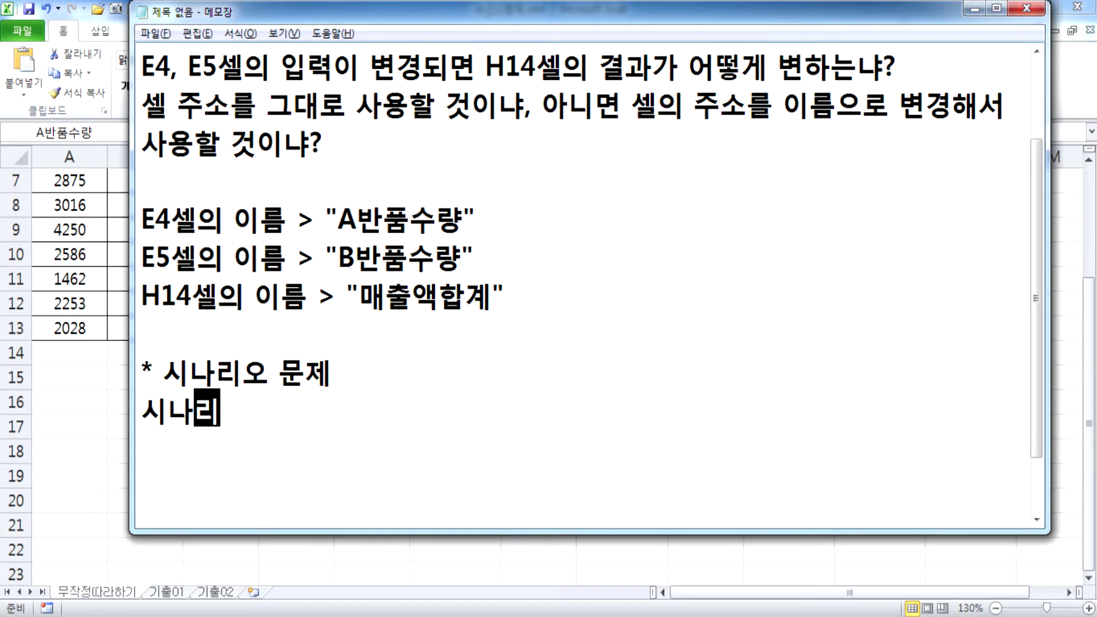
{"action": "type", "text": "오"}
{"action": "key", "text": "BackSpace"}
{"action": "type", "text": "ㅗ 이"}
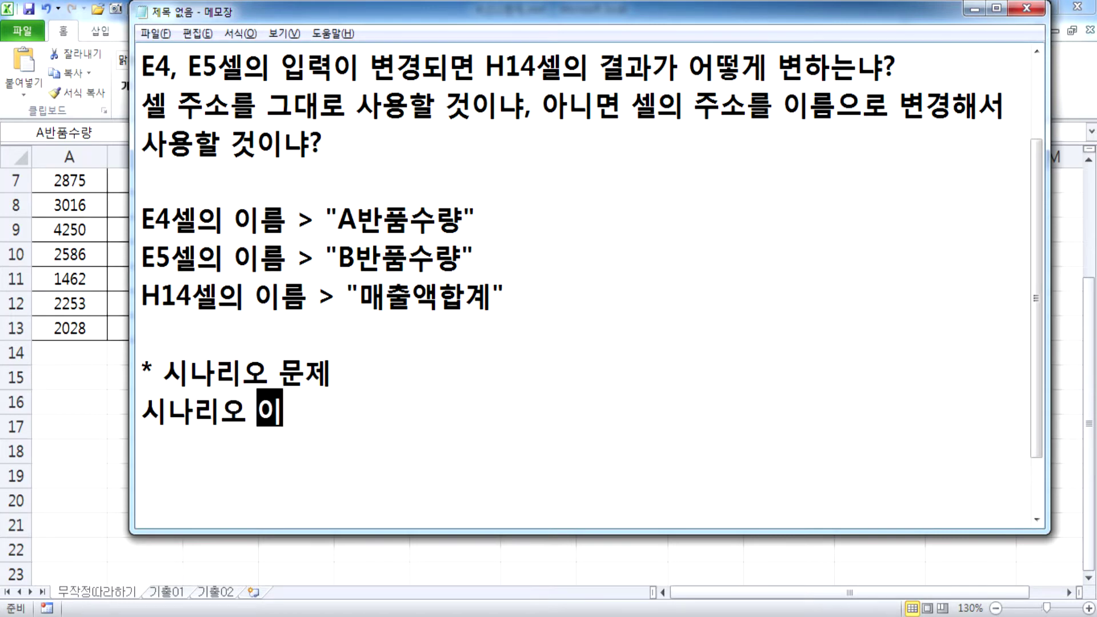
{"action": "type", "text": "름을 설정"}
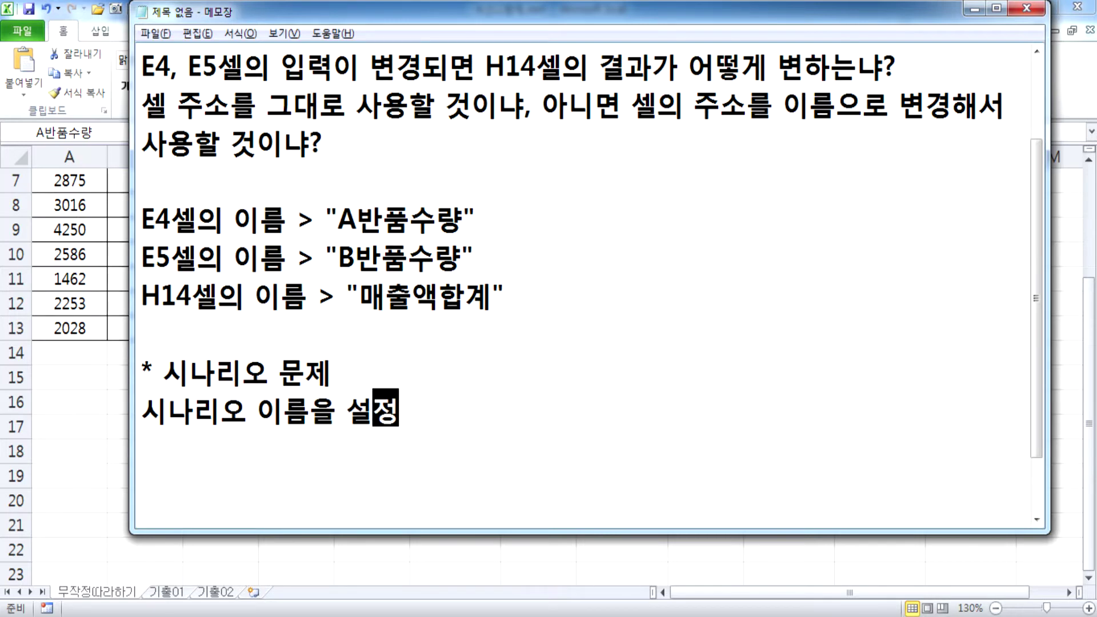
{"action": "key", "text": "Return"}
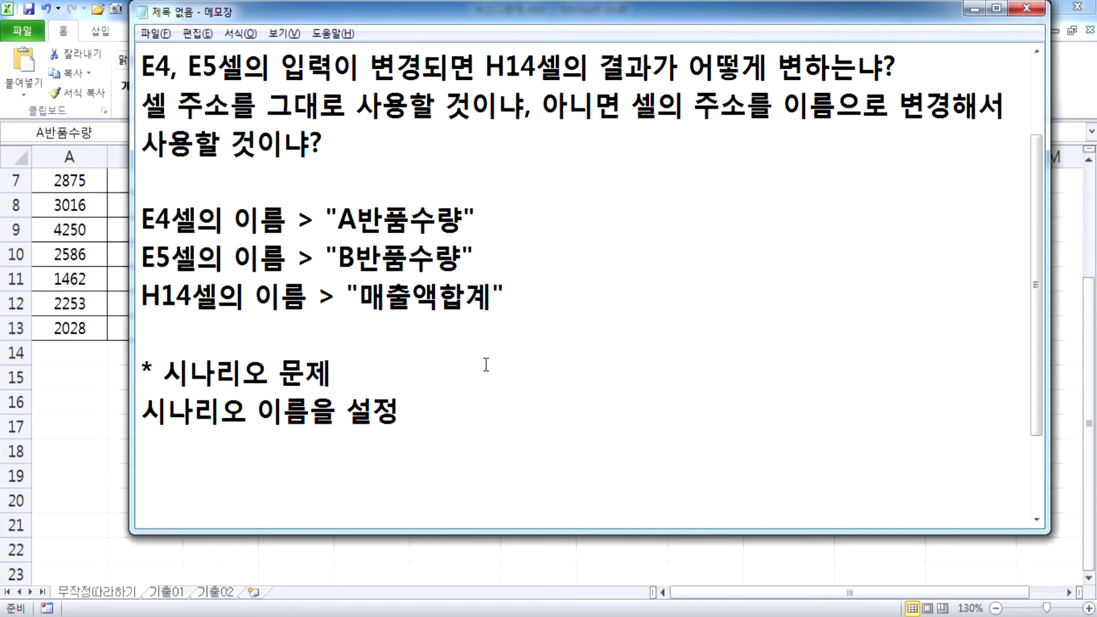
Step: Switch to Excel and review the A and B return quantities in cells E4 and E5, individually and as a range
{"action": "key", "text": "alt+Tab"}
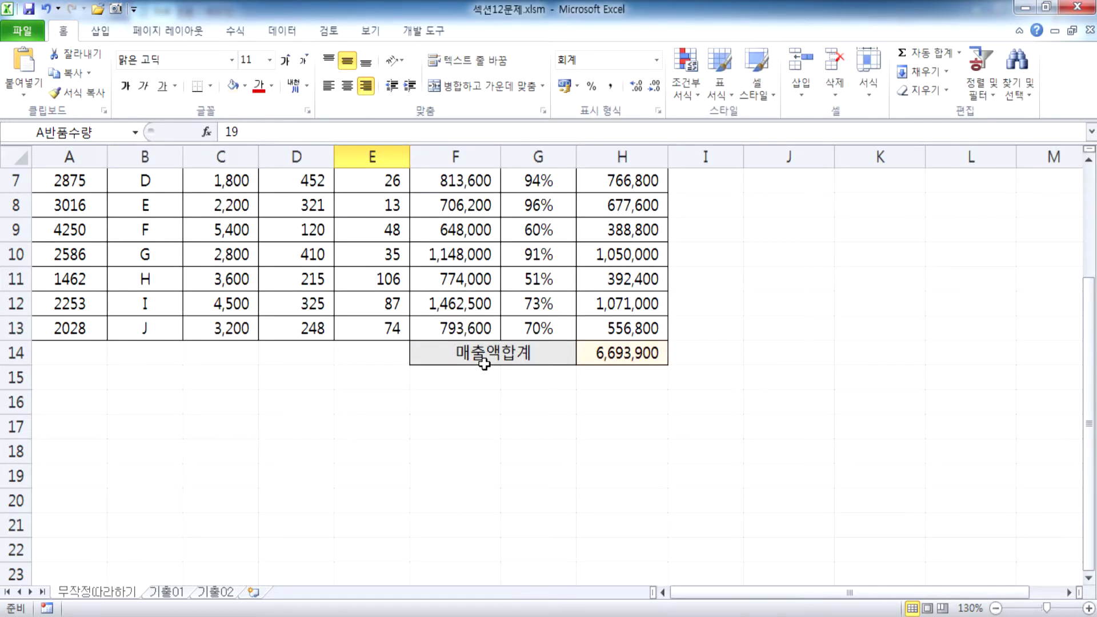
{"action": "scroll", "coordinate": [485, 364], "scroll_direction": "up", "scroll_amount": 2}
{"action": "left_click_drag", "start_coordinate": [374, 258], "coordinate": [371, 281]}
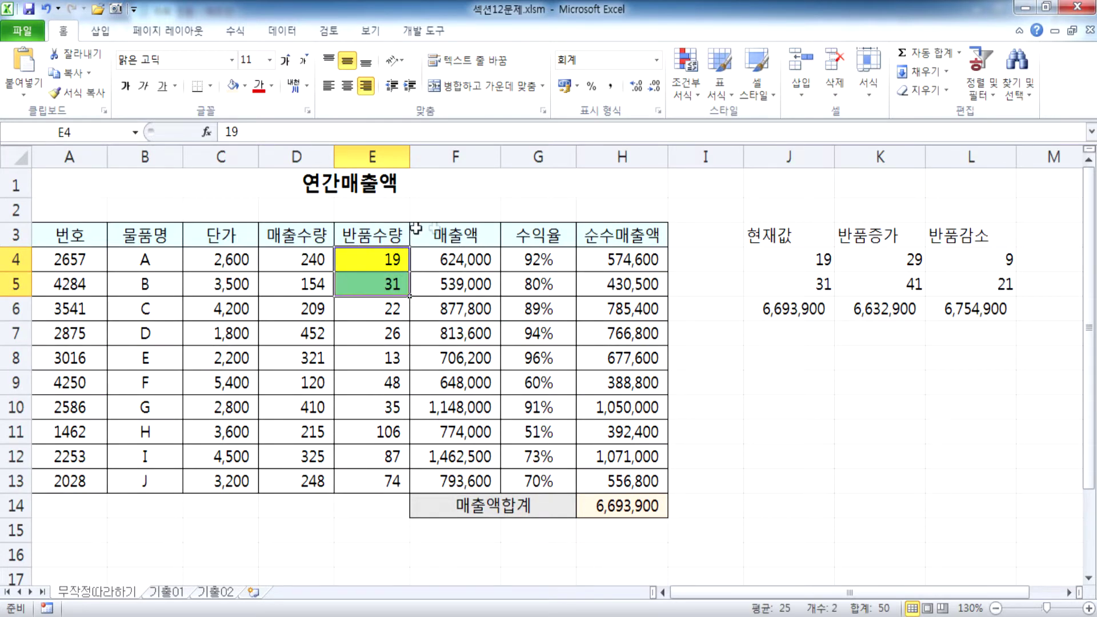
{"action": "left_click", "coordinate": [380, 262]}
{"action": "left_click", "coordinate": [372, 280]}
{"action": "left_click", "coordinate": [364, 254]}
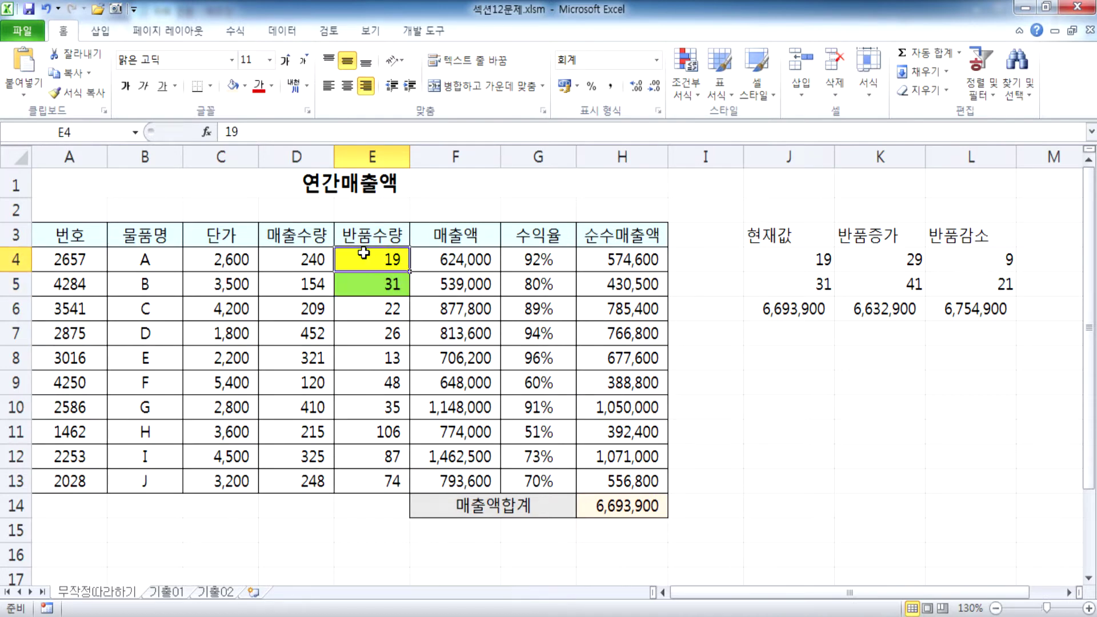
{"action": "left_click_drag", "start_coordinate": [364, 253], "coordinate": [364, 279]}
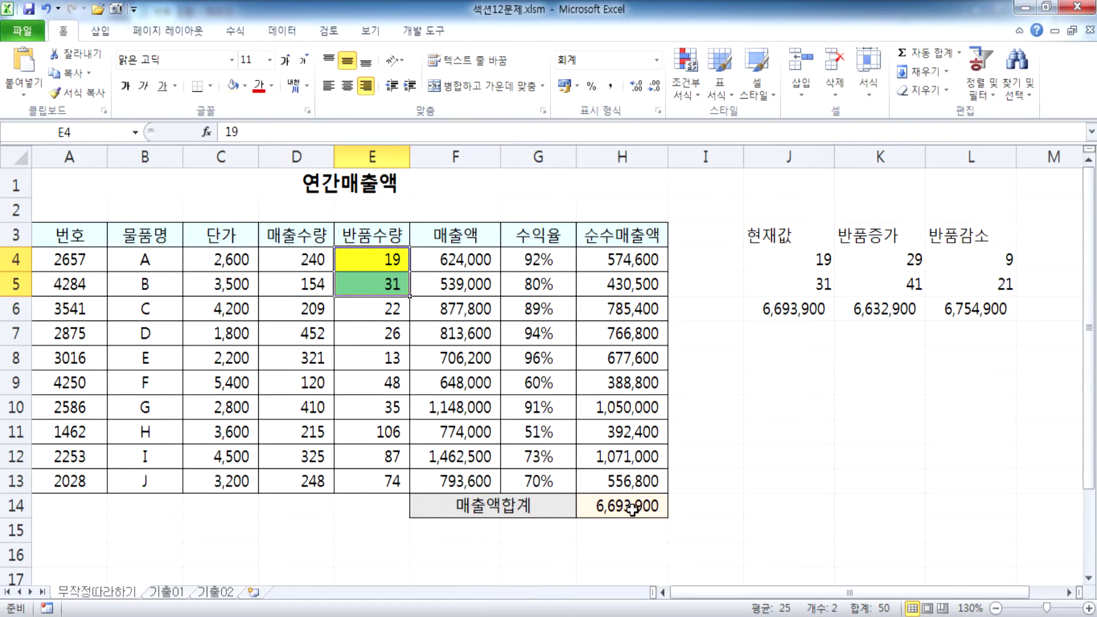
Step: Switch to Notepad and add the line "입력값의 셀 주소를 지정" below the scenario name note
{"action": "key", "text": "alt+Tab"}
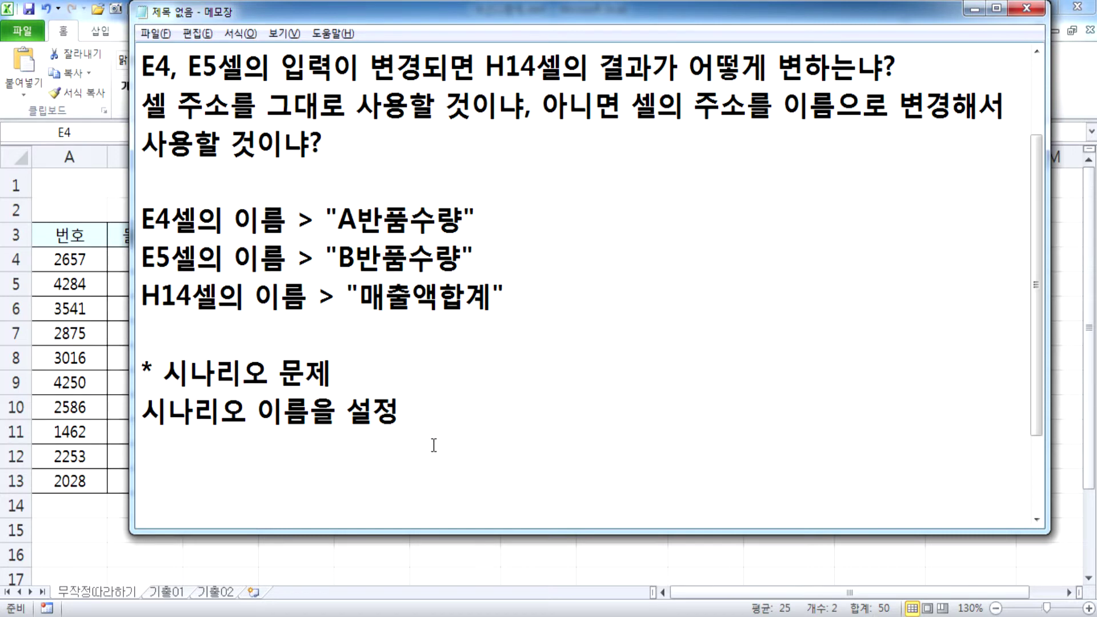
{"action": "type", "text": "입력값으"}
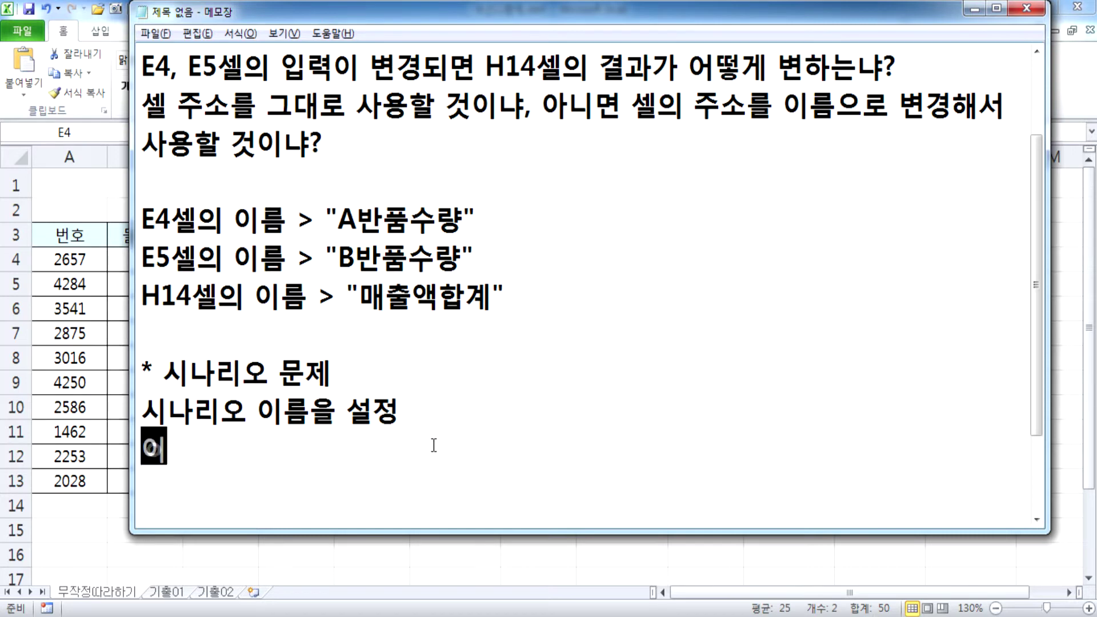
{"action": "type", "text": "의 "}
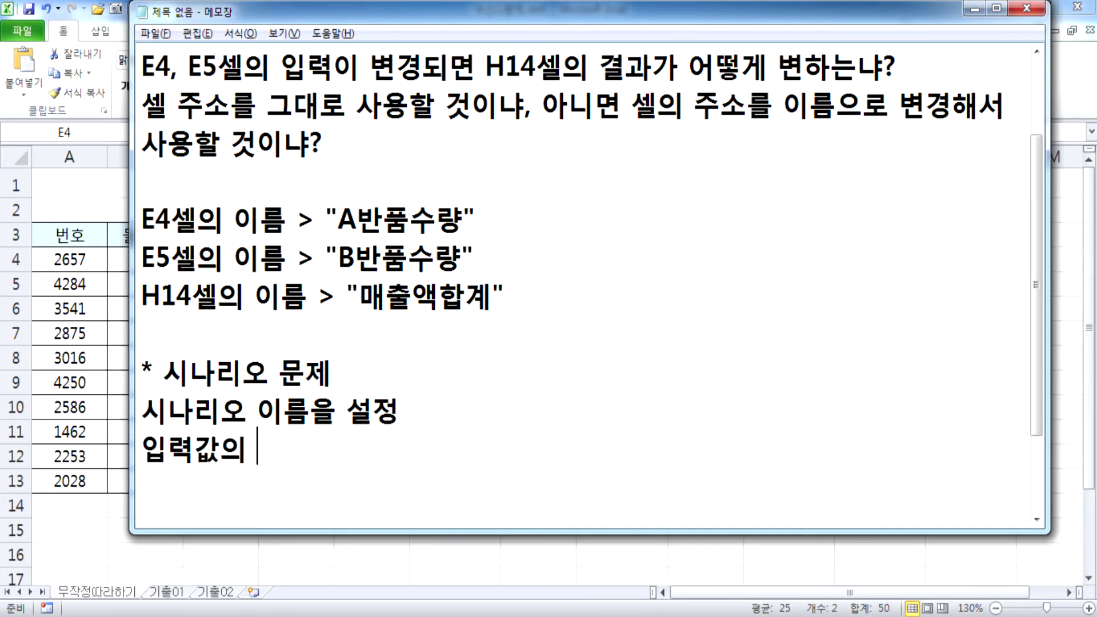
{"action": "type", "text": "셀 주소를 지정"}
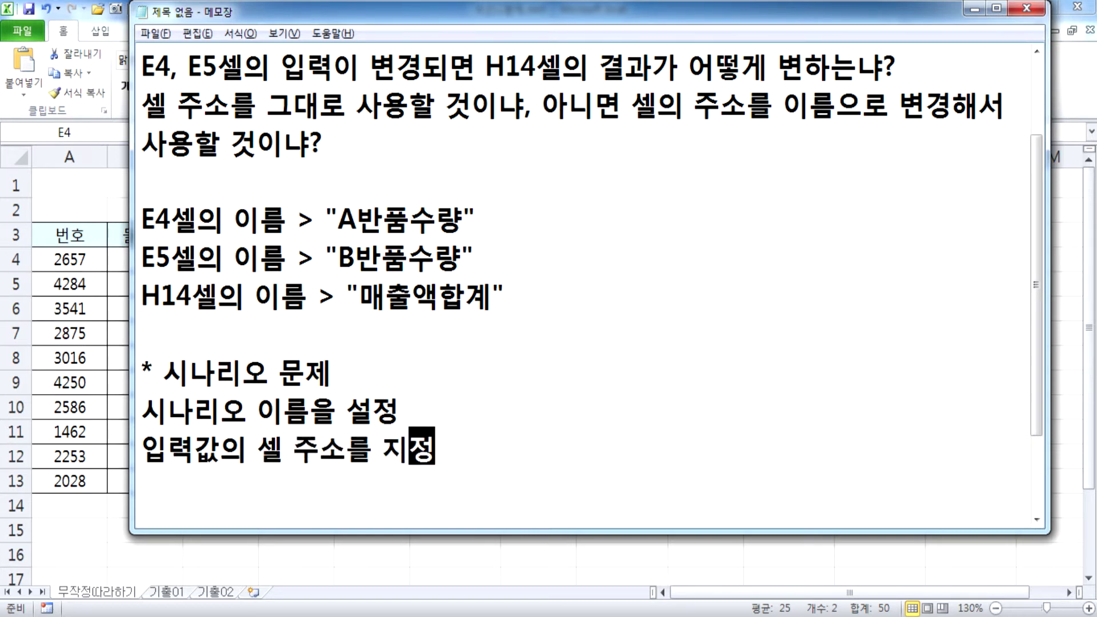
{"action": "key", "text": "Return"}
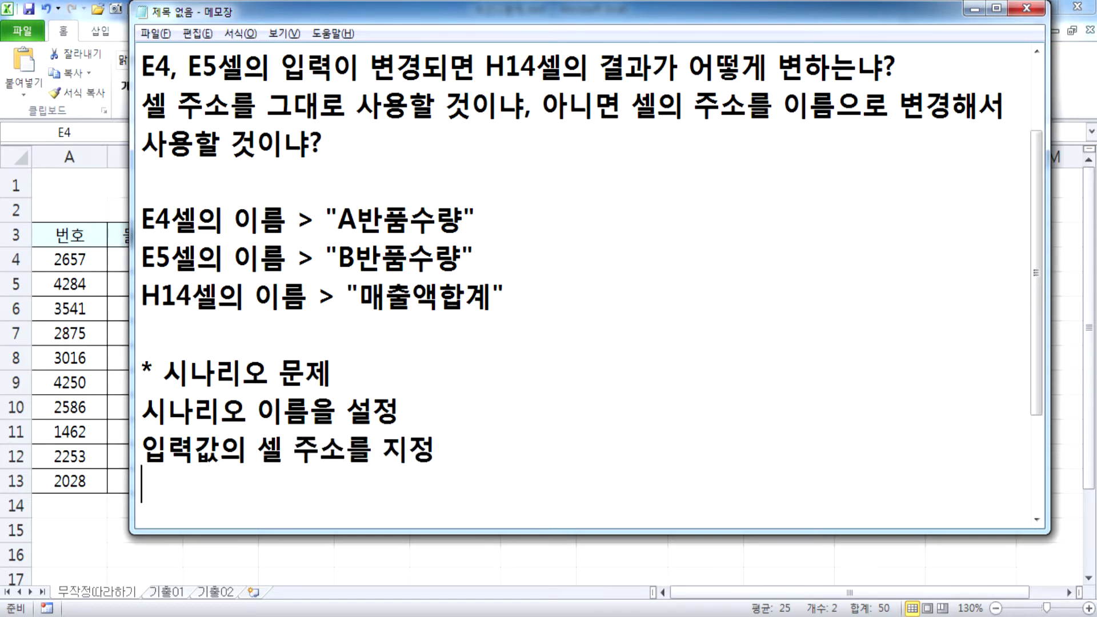
Step: Switch back to Excel, check the return quantity range E4:E5, and leave the blank cell I5 selected
{"action": "key", "text": "alt+Tab"}
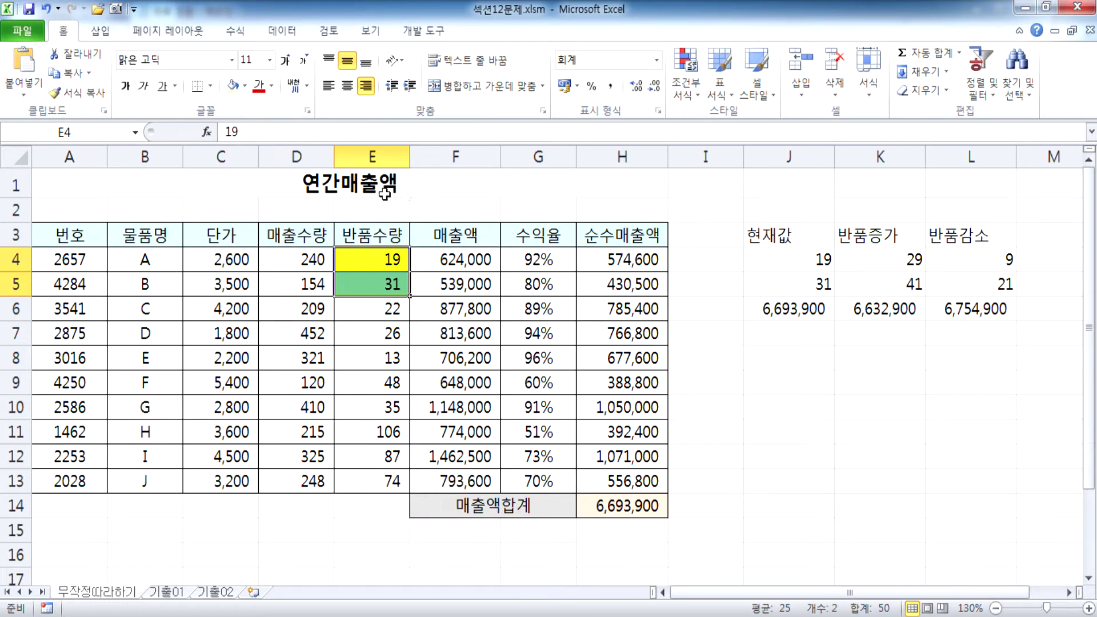
{"action": "left_click", "coordinate": [259, 182]}
{"action": "left_click_drag", "start_coordinate": [367, 252], "coordinate": [360, 282]}
{"action": "left_click", "coordinate": [220, 183]}
{"action": "left_click", "coordinate": [708, 293]}
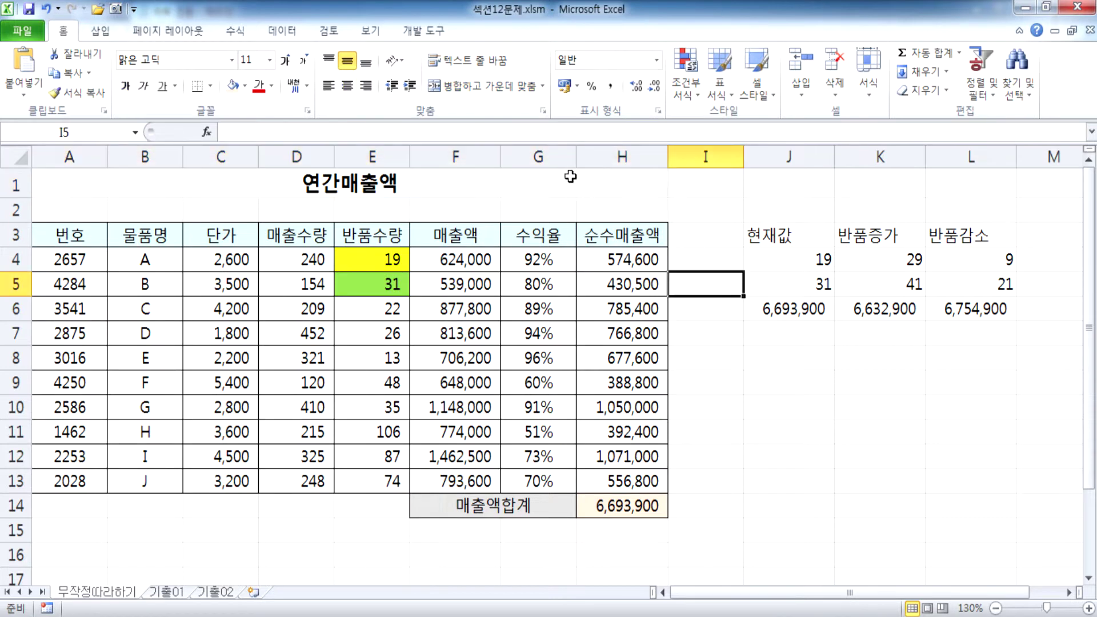
Step: Start adding a scenario named "수익률의 증가" in the Scenario Manager
{"action": "left_click", "coordinate": [282, 30]}
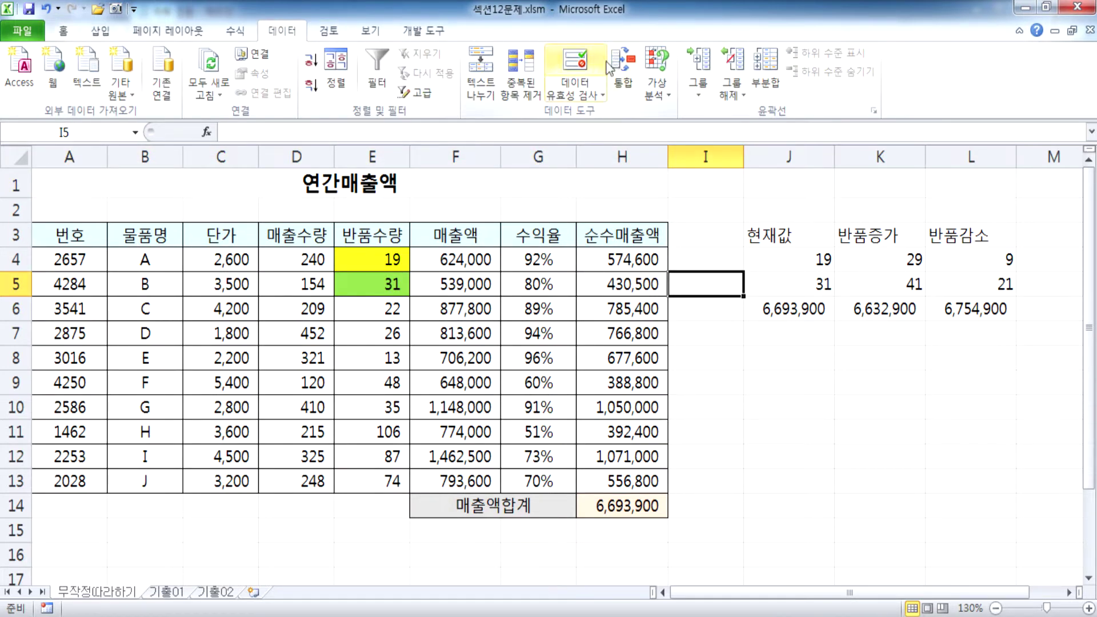
{"action": "left_click", "coordinate": [664, 91]}
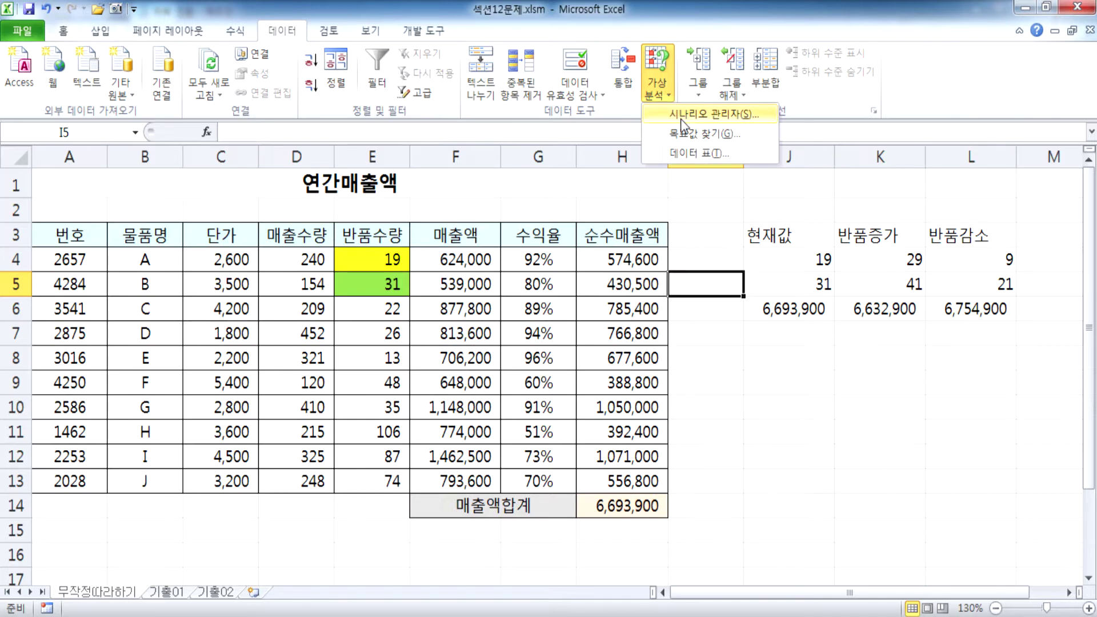
{"action": "left_click", "coordinate": [683, 117]}
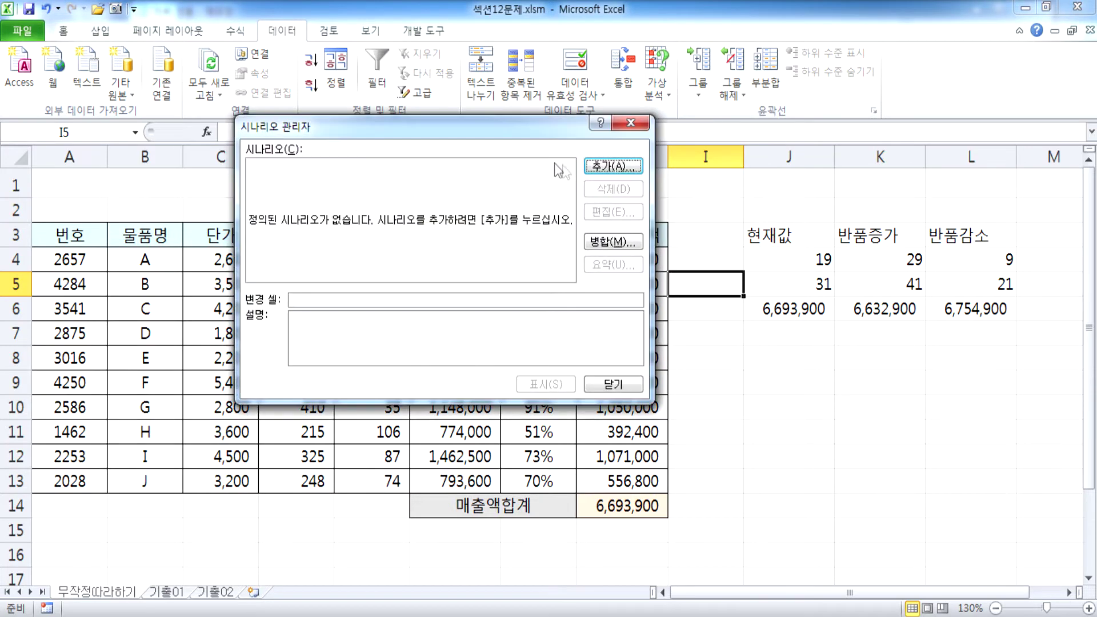
{"action": "left_click_drag", "start_coordinate": [505, 140], "coordinate": [819, 60]}
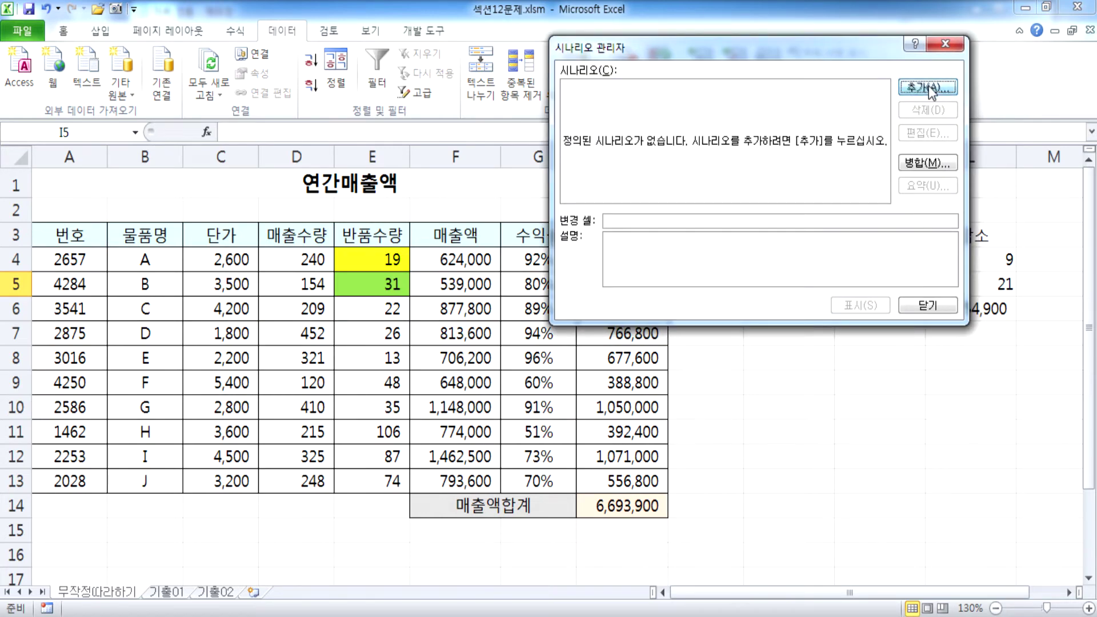
{"action": "left_click", "coordinate": [928, 86]}
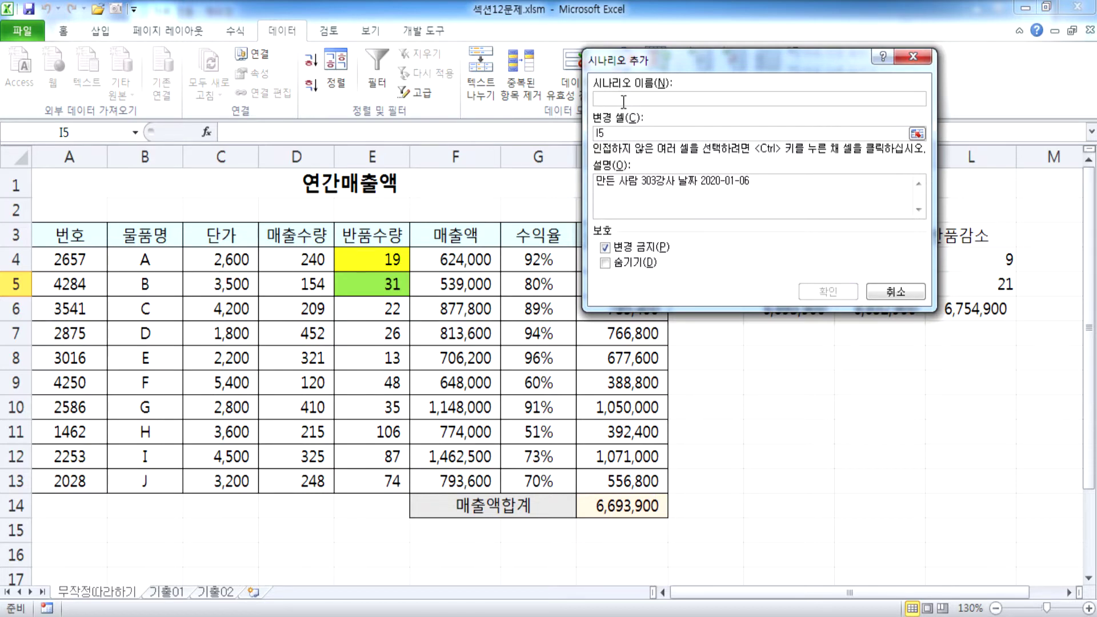
{"action": "type", "text": "수빔"}
{"action": "type", "text": "ㄱ"}
{"action": "type", "text": "률의 증ㄱ"}
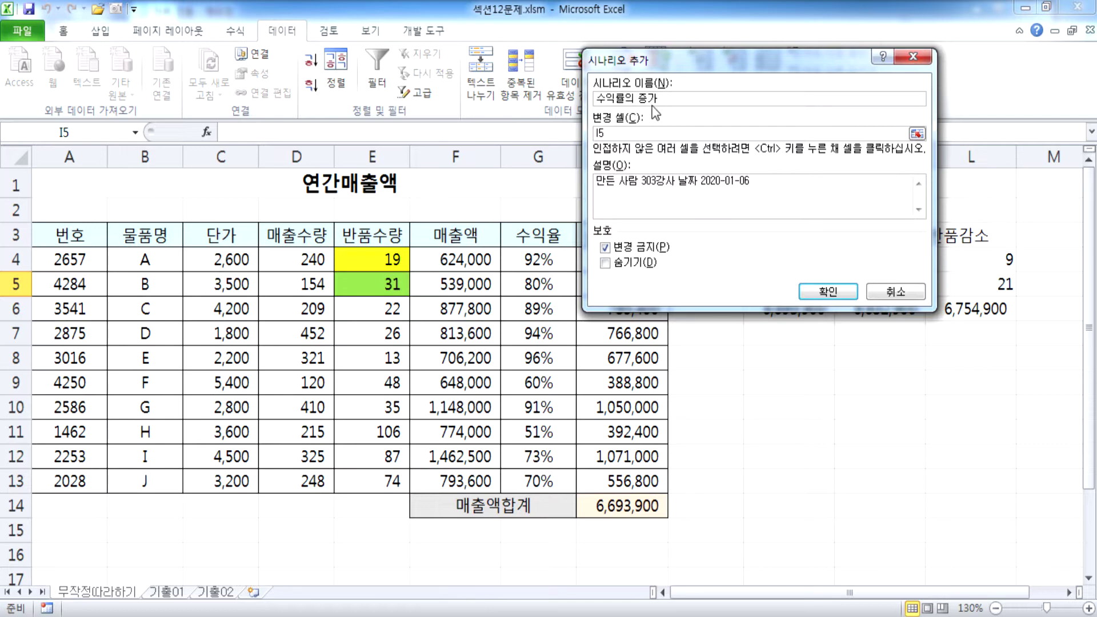
Step: Try picking E4 and E5 as changing cells, both as a range and as separate cells, and cancel the scenario
{"action": "double_click", "coordinate": [615, 134]}
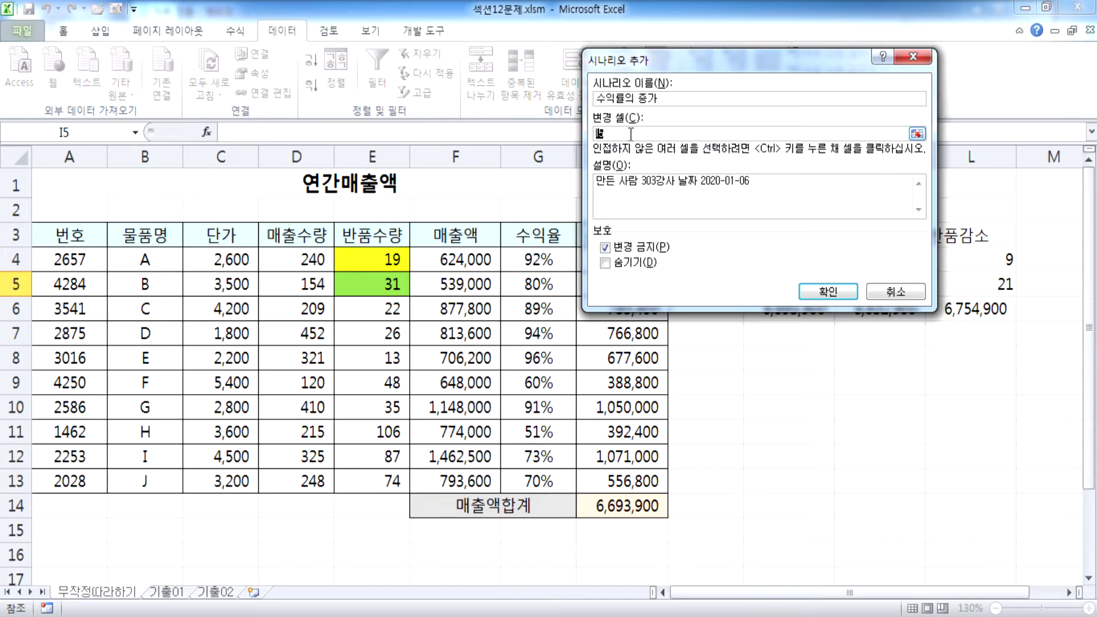
{"action": "left_click_drag", "start_coordinate": [663, 60], "coordinate": [609, 322]}
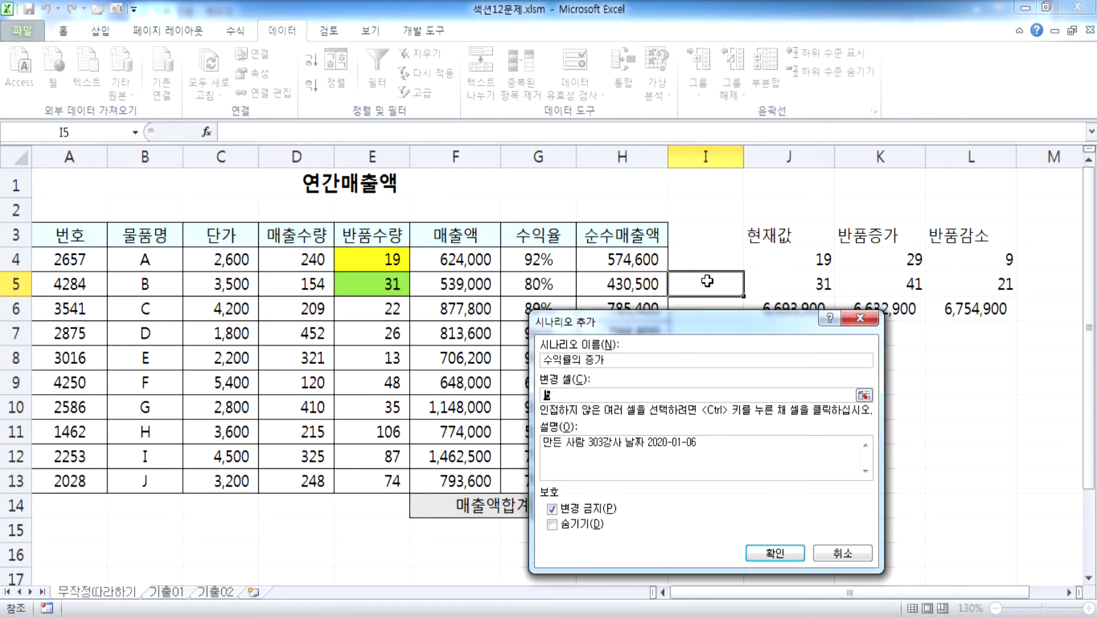
{"action": "left_click_drag", "start_coordinate": [380, 264], "coordinate": [374, 283]}
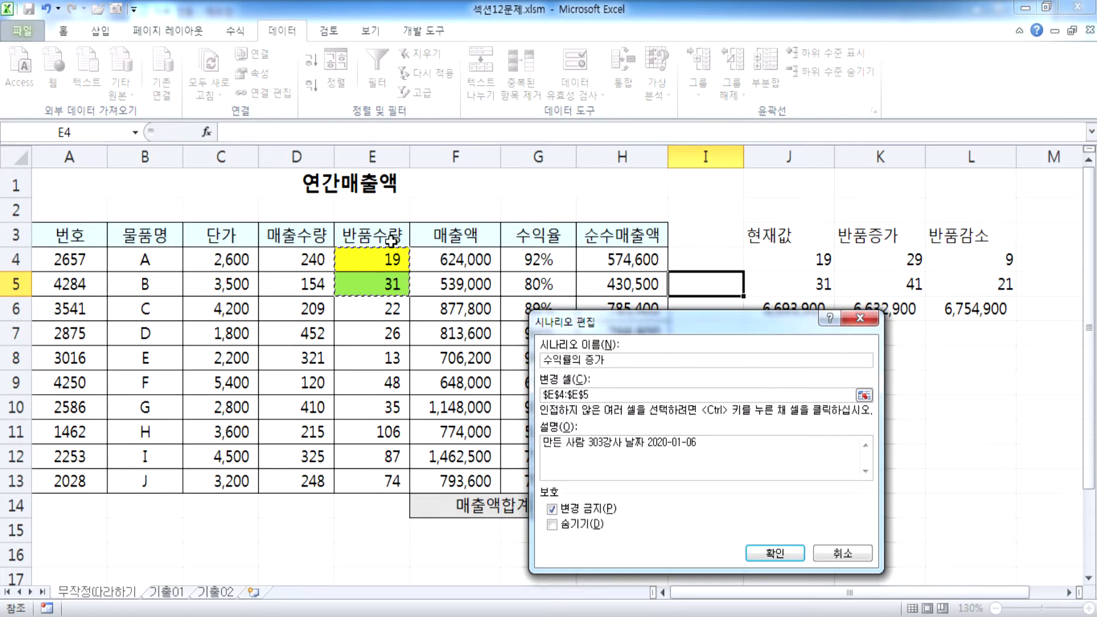
{"action": "left_click", "coordinate": [378, 259]}
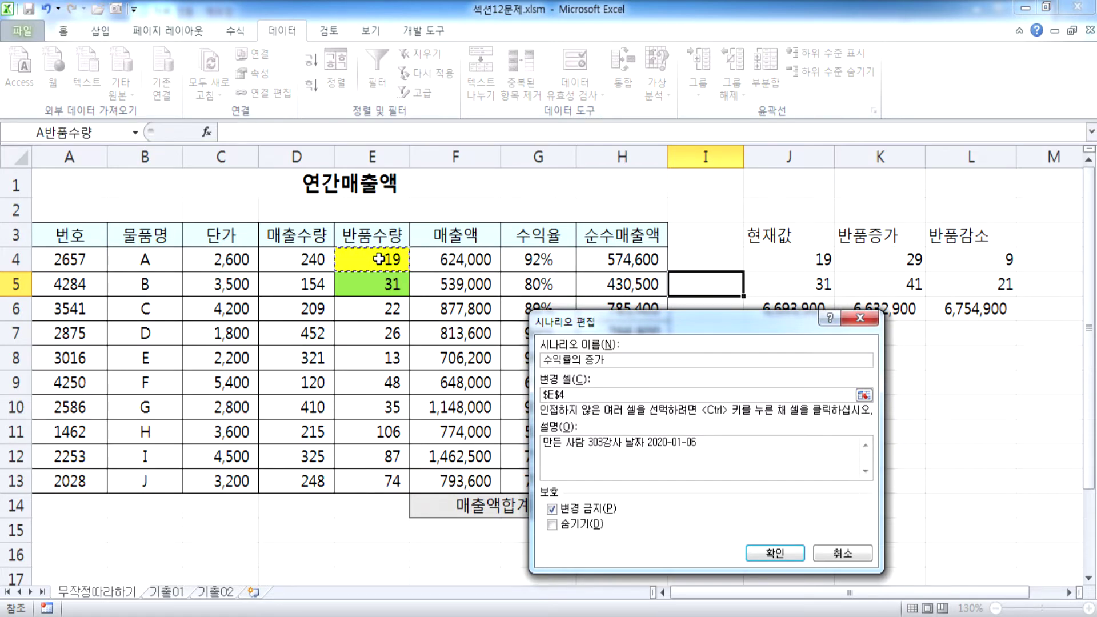
{"action": "left_click", "coordinate": [370, 278], "text": "ctrl"}
{"action": "left_click_drag", "start_coordinate": [371, 264], "coordinate": [365, 280]}
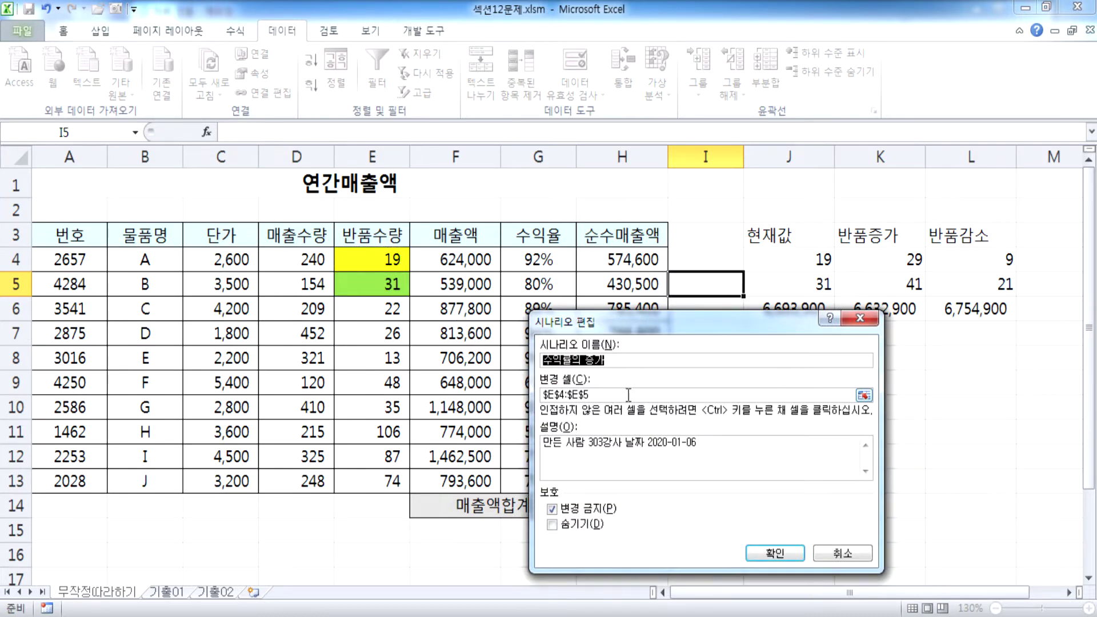
{"action": "key", "text": "Escape"}
{"action": "key", "text": "Escape"}
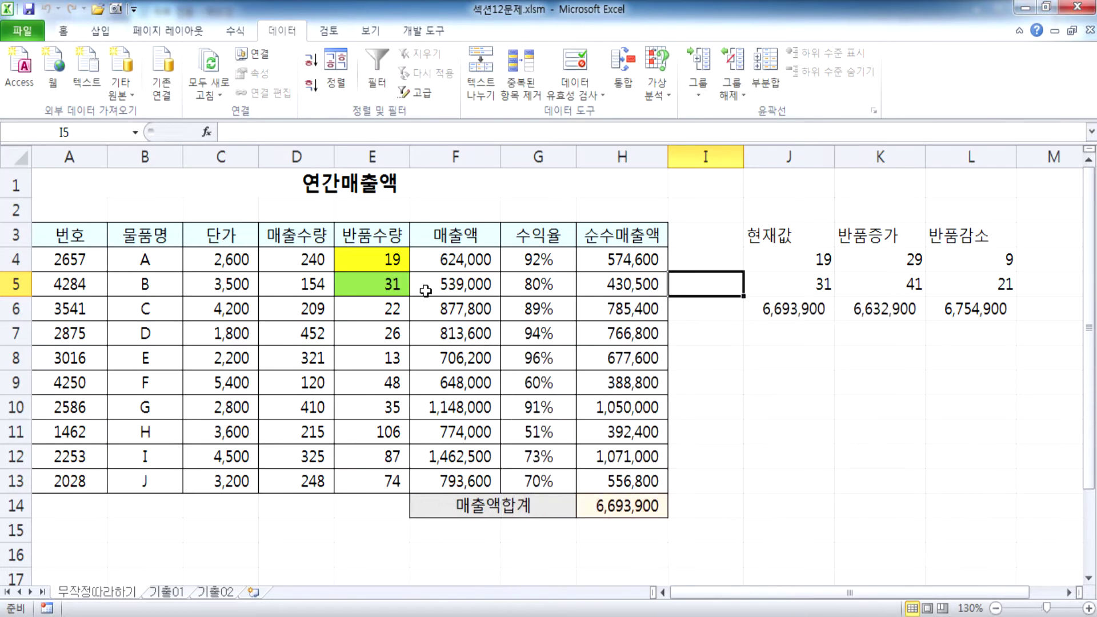
{"action": "left_click_drag", "start_coordinate": [368, 261], "coordinate": [366, 279]}
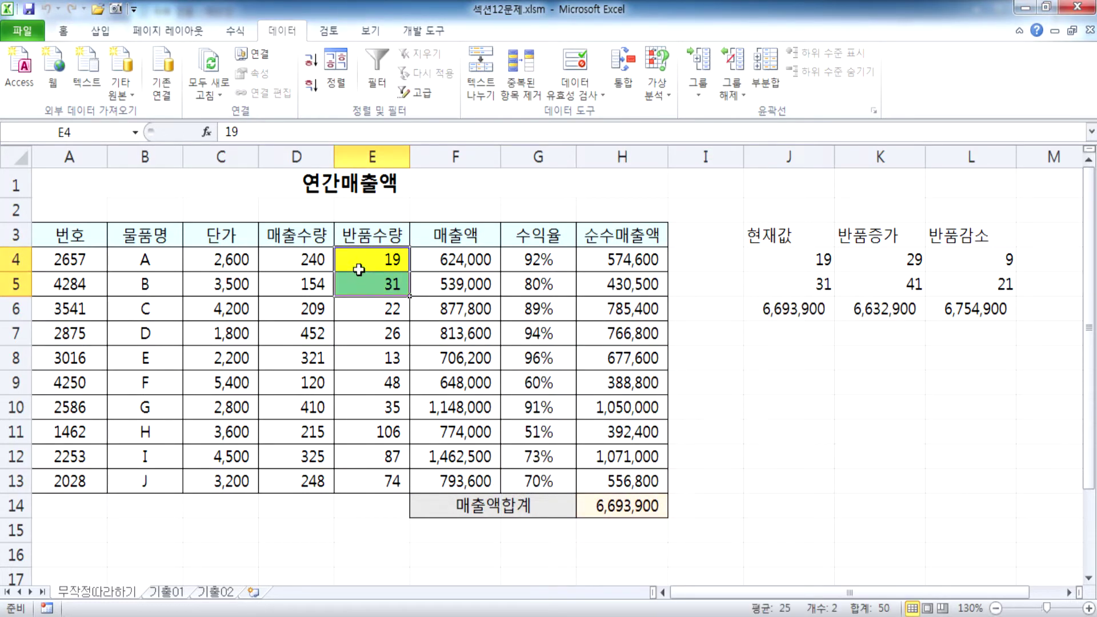
{"action": "left_click", "coordinate": [657, 87]}
{"action": "left_click", "coordinate": [670, 112]}
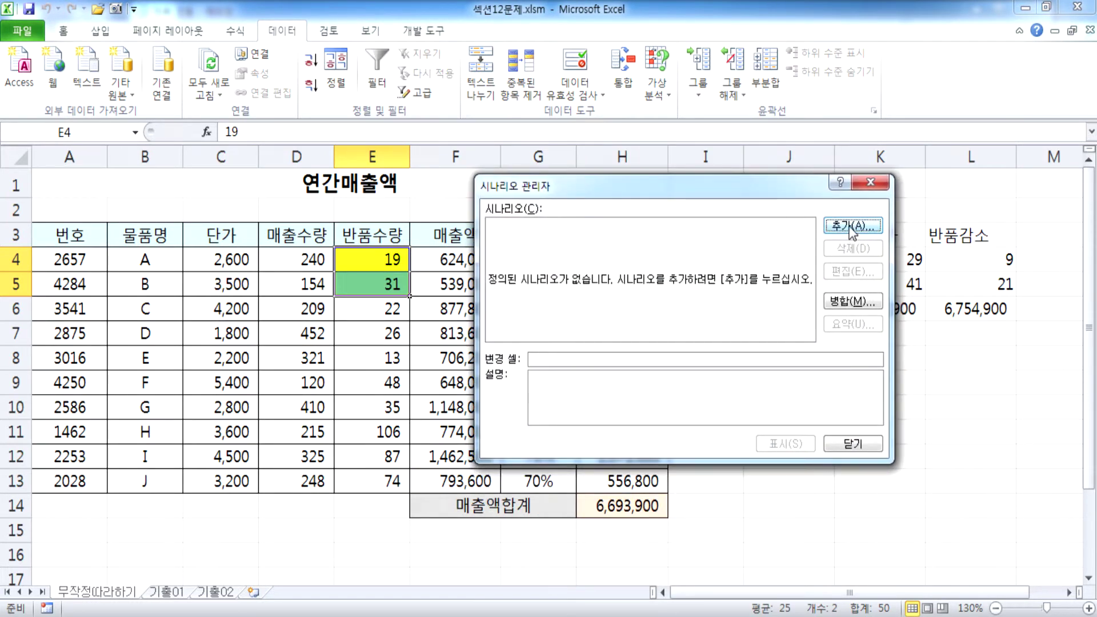
{"action": "left_click", "coordinate": [851, 226]}
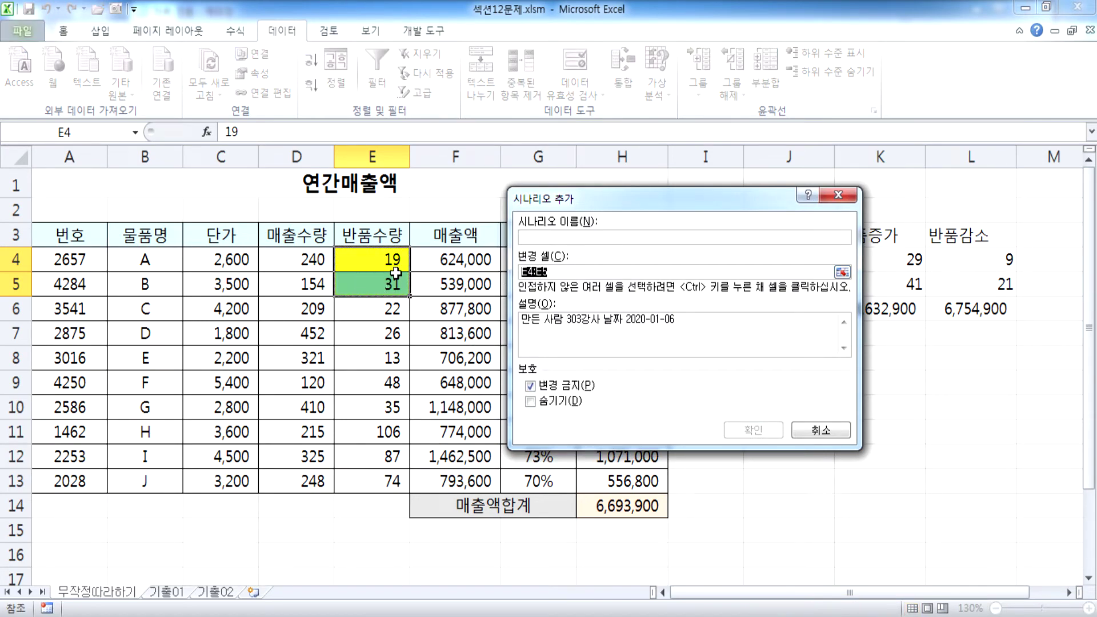
{"action": "key", "text": "Escape"}
{"action": "key", "text": "Escape"}
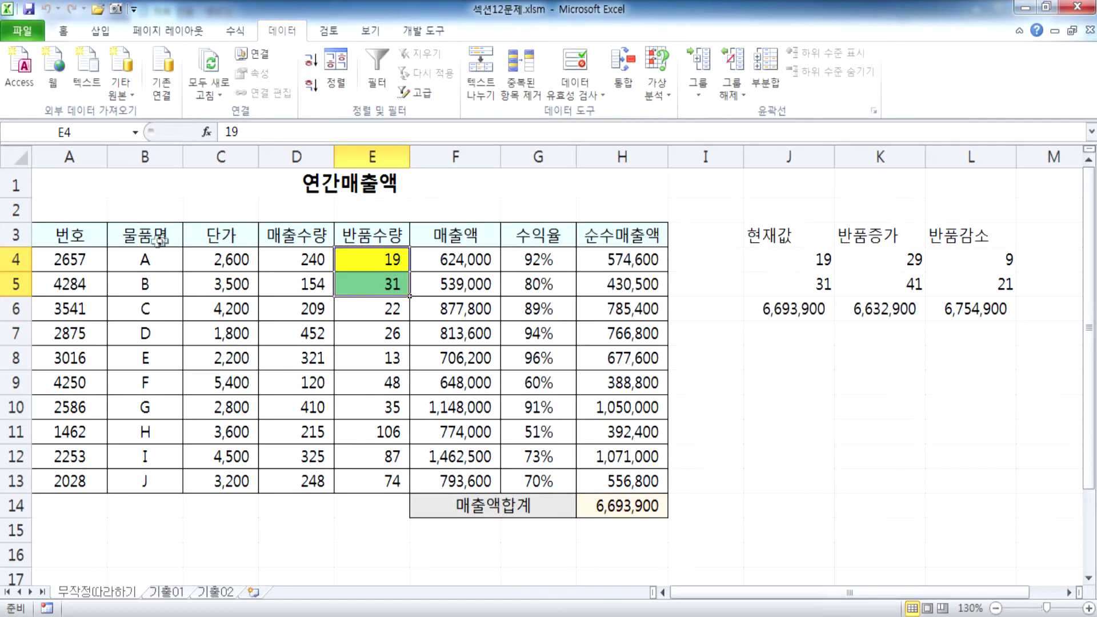
Step: Add a scenario named "수익률의 증가" in the Scenario Manager with the return quantity cells E4:E5 as changing cells
{"action": "left_click", "coordinate": [142, 207]}
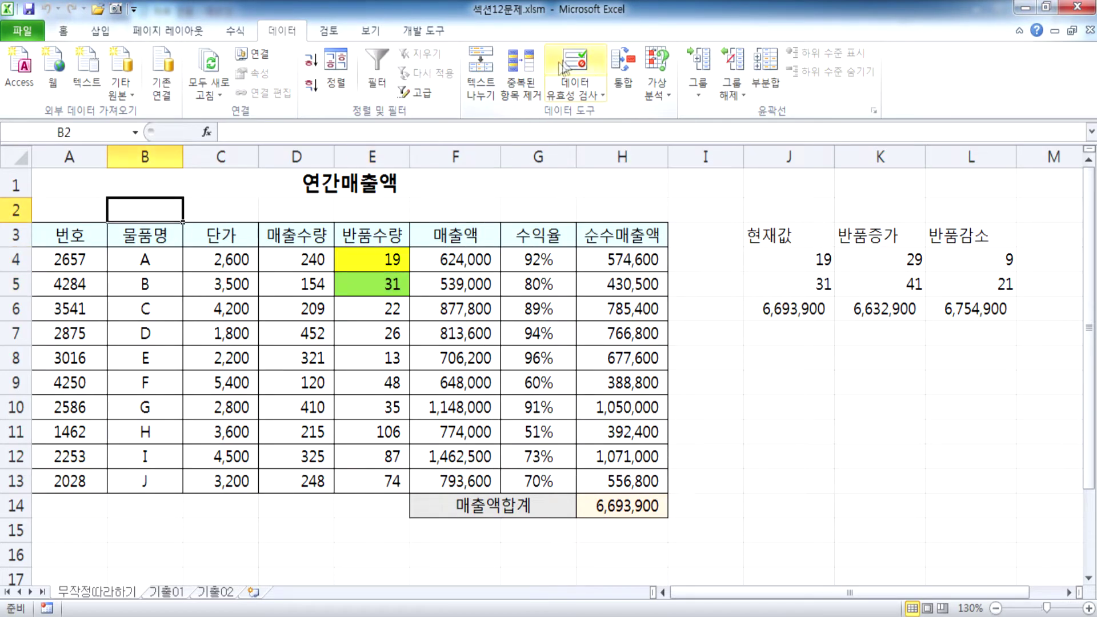
{"action": "left_click", "coordinate": [657, 83]}
{"action": "left_click", "coordinate": [674, 106]}
{"action": "left_click", "coordinate": [853, 226]}
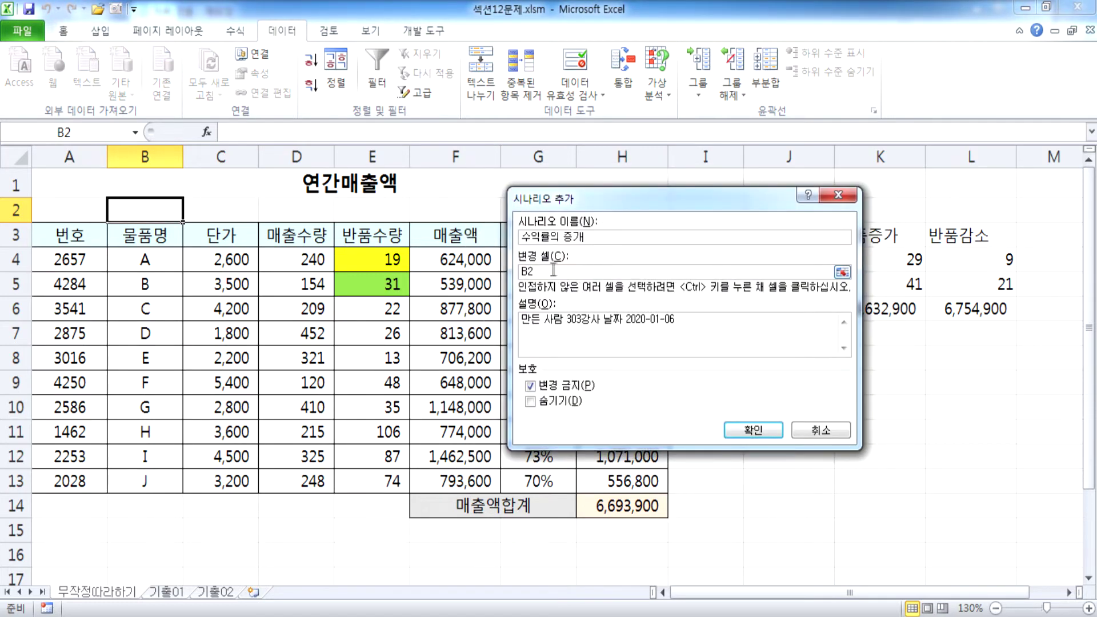
{"action": "left_click", "coordinate": [140, 204]}
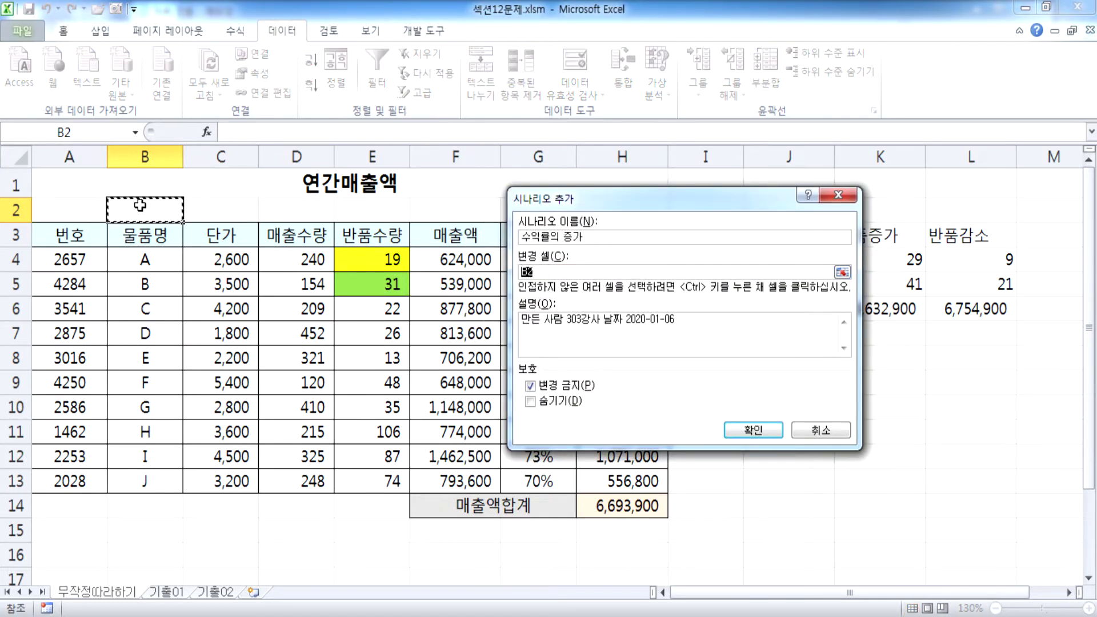
{"action": "left_click_drag", "start_coordinate": [347, 260], "coordinate": [347, 287]}
{"action": "left_click_drag", "start_coordinate": [595, 206], "coordinate": [589, 99]}
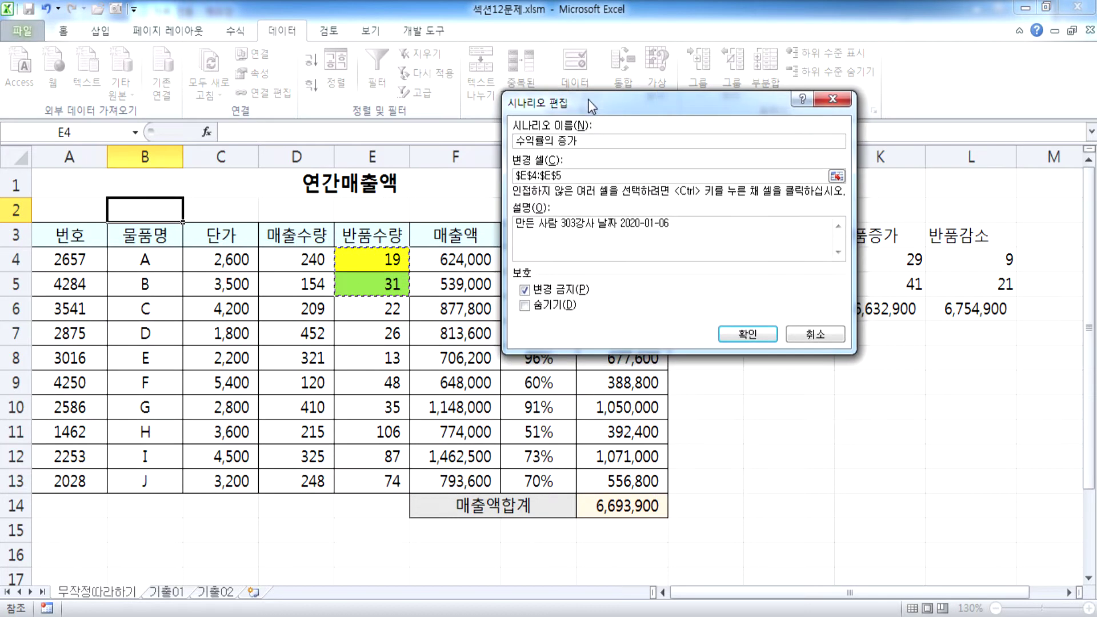
{"action": "left_click", "coordinate": [729, 339]}
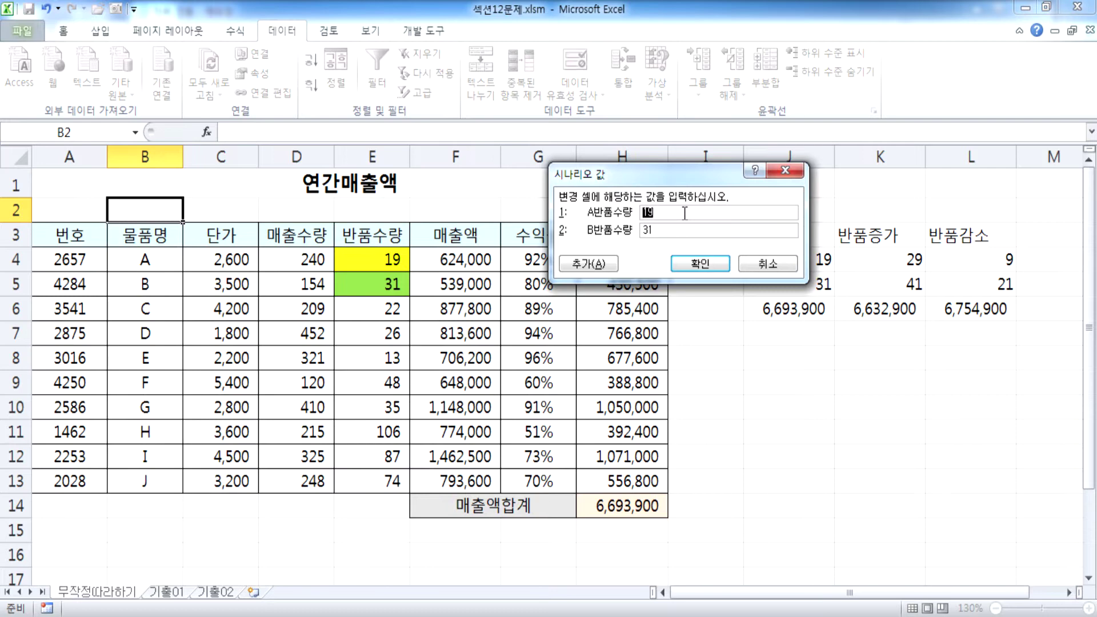
Step: Set the scenario values to 9 for A반품수량 and 21 for B반품수량, and accept them
{"action": "type", "text": "9"}
{"action": "key", "text": "Tab"}
{"action": "type", "text": "241"}
{"action": "left_click", "coordinate": [701, 266]}
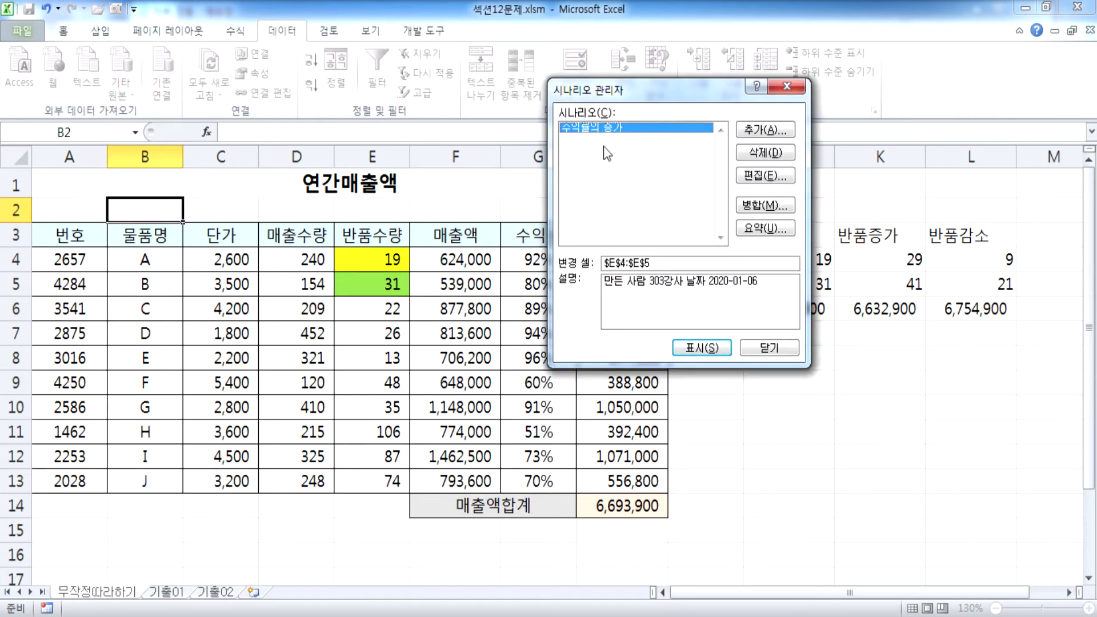
Step: Add a second scenario named "수익률의 감소" with E4:E5 kept as its changing cells
{"action": "left_click", "coordinate": [759, 129]}
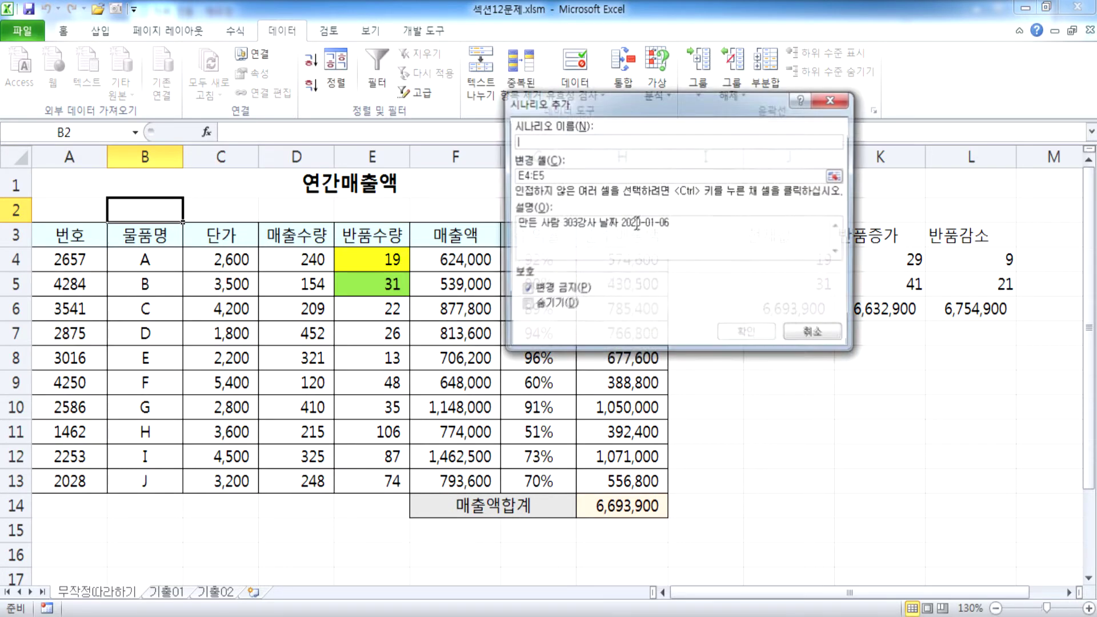
{"action": "type", "text": "수익ㄹ"}
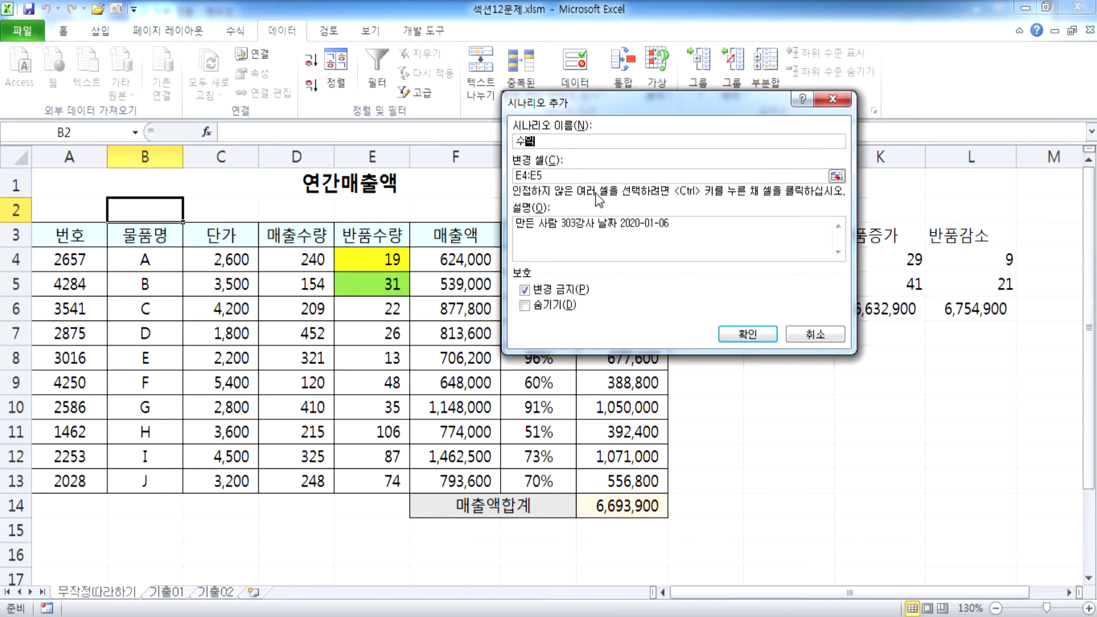
{"action": "type", "text": "률의 감소"}
{"action": "left_click_drag", "start_coordinate": [560, 178], "coordinate": [508, 177]}
{"action": "left_click", "coordinate": [551, 177]}
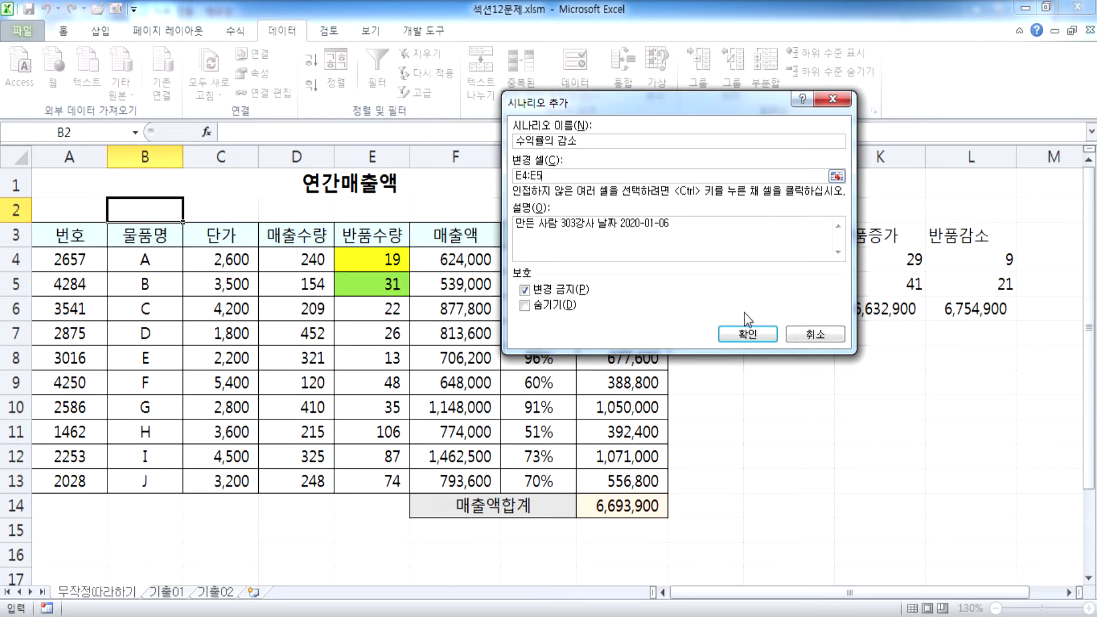
{"action": "left_click", "coordinate": [743, 331]}
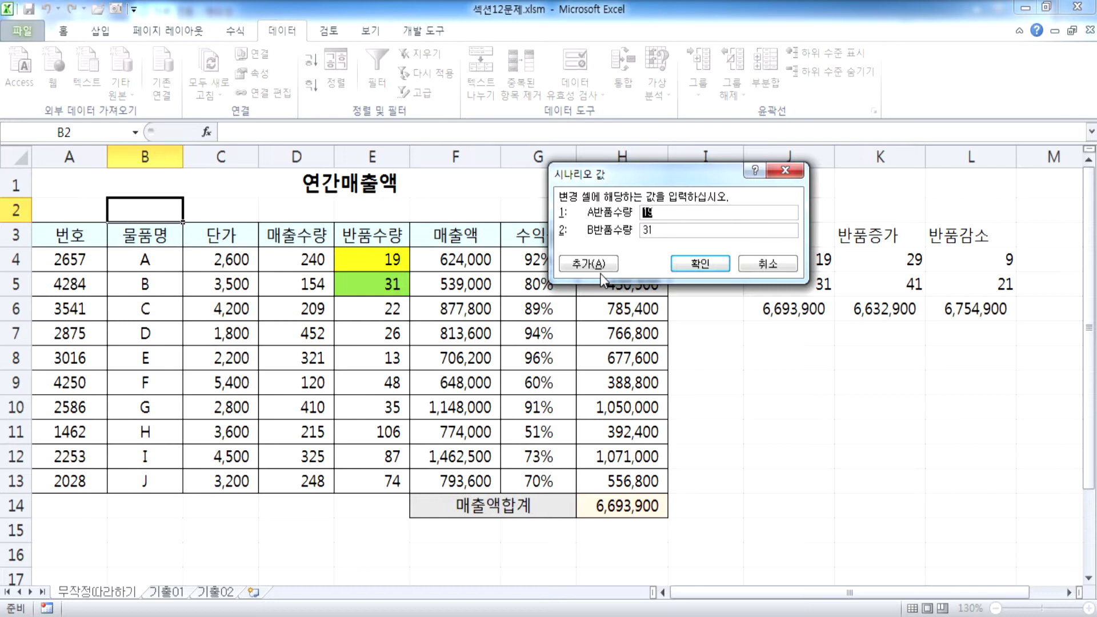
Step: Set the second scenario's values to 29 for A반품수량 and 41 for B반품수량, and accept them
{"action": "type", "text": "29"}
{"action": "key", "text": "Tab"}
{"action": "type", "text": "41"}
{"action": "left_click", "coordinate": [715, 266]}
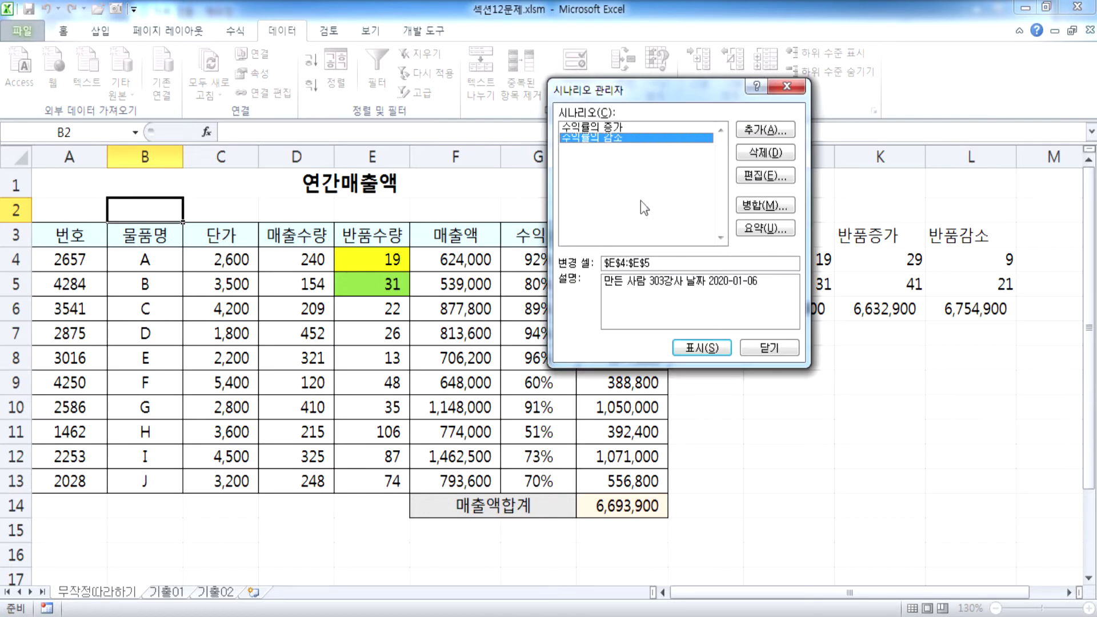
Step: Check the two scenarios in the Scenario Manager, view and cancel the summary settings, and close the manager
{"action": "left_click", "coordinate": [604, 127]}
{"action": "left_click", "coordinate": [603, 139]}
{"action": "left_click", "coordinate": [604, 127]}
{"action": "left_click", "coordinate": [603, 139]}
{"action": "left_click", "coordinate": [598, 127]}
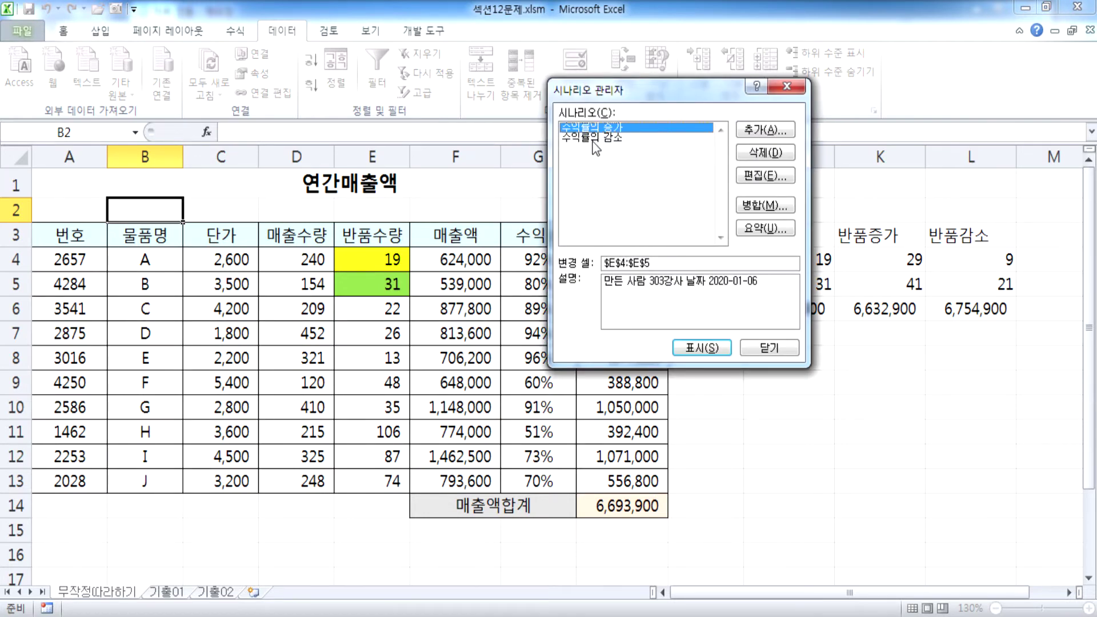
{"action": "left_click", "coordinate": [598, 140]}
{"action": "left_click", "coordinate": [753, 234]}
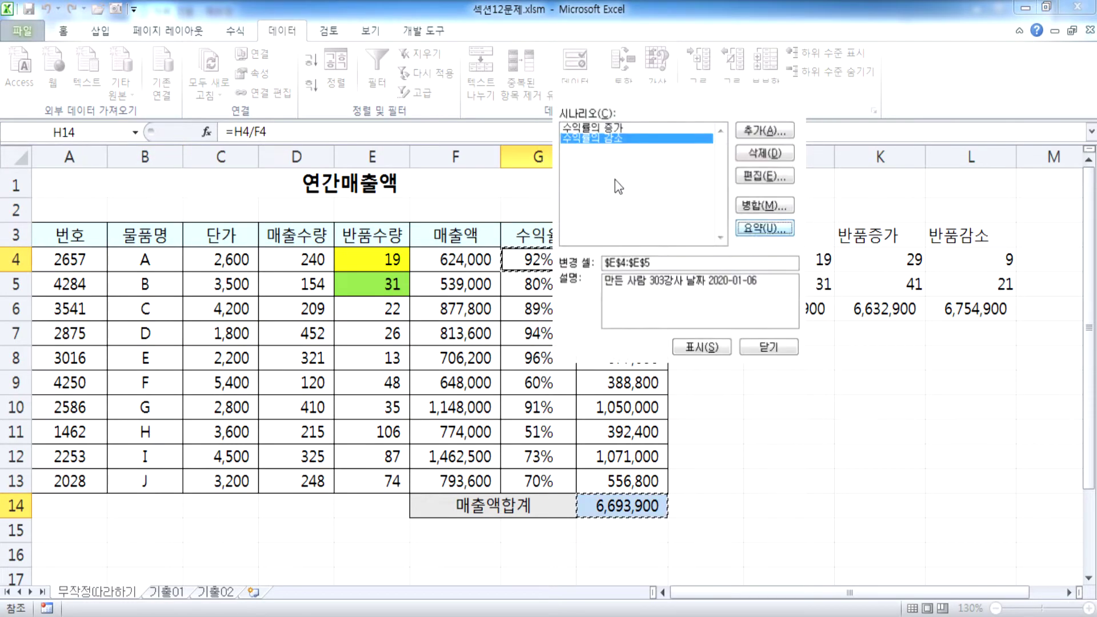
{"action": "left_click", "coordinate": [722, 278]}
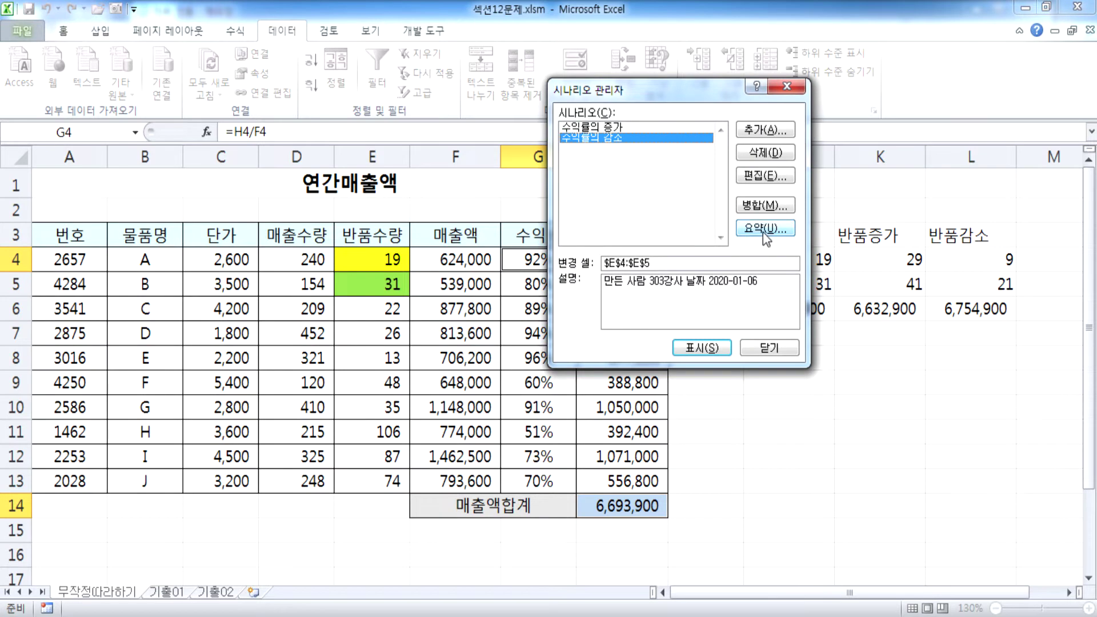
{"action": "left_click", "coordinate": [769, 348]}
Step: Check the name of cell E4 and the list of defined cell names, leaving the blank cell D2 selected
{"action": "left_click", "coordinate": [372, 259]}
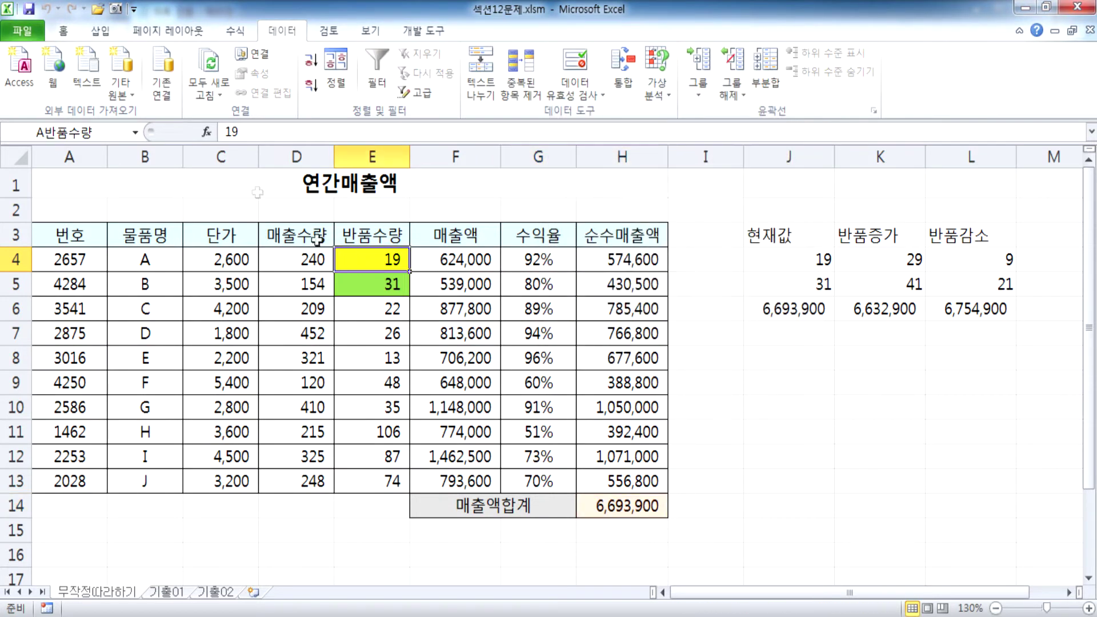
{"action": "left_click", "coordinate": [135, 133]}
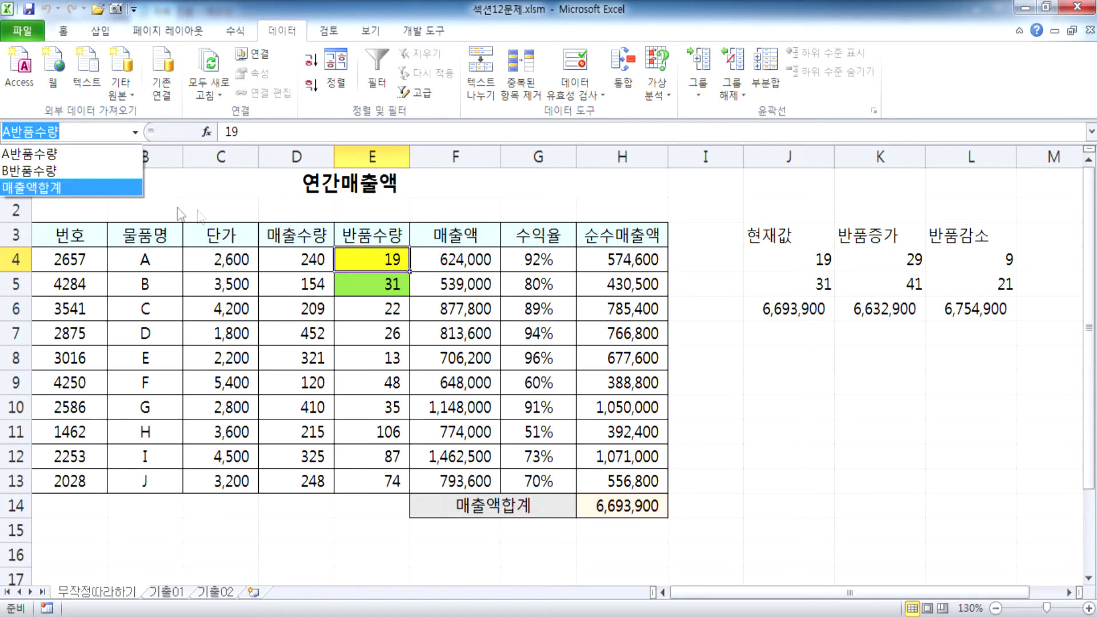
{"action": "left_click", "coordinate": [308, 212]}
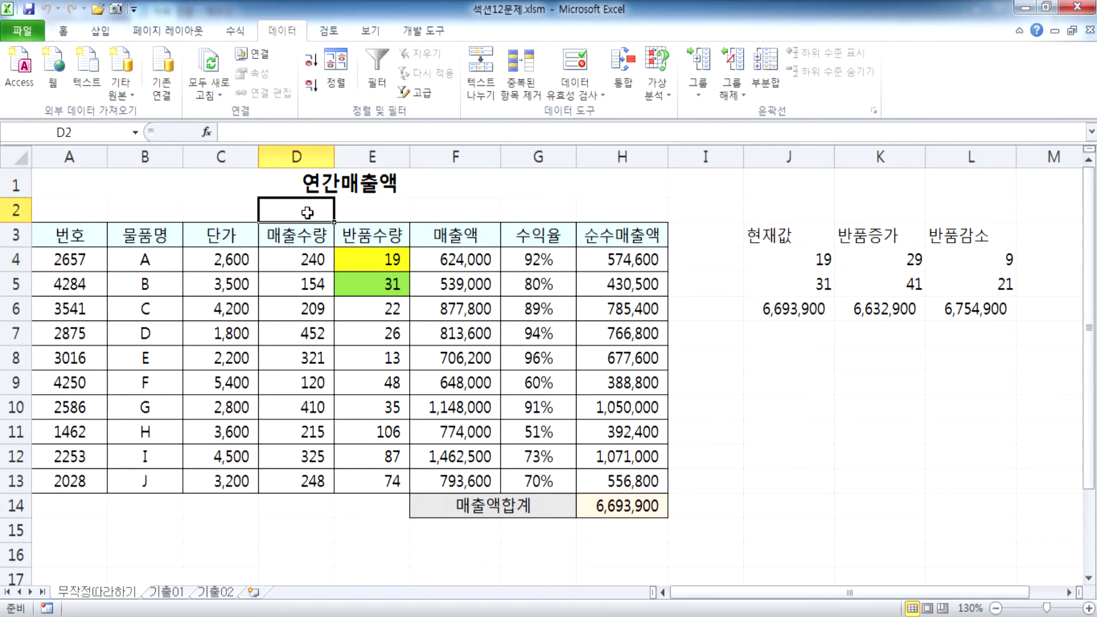
Step: Generate a scenario summary report from the Scenario Manager with the sales total H14 as the only result cell
{"action": "left_click", "coordinate": [663, 91]}
{"action": "left_click", "coordinate": [679, 114]}
{"action": "left_click", "coordinate": [610, 138]}
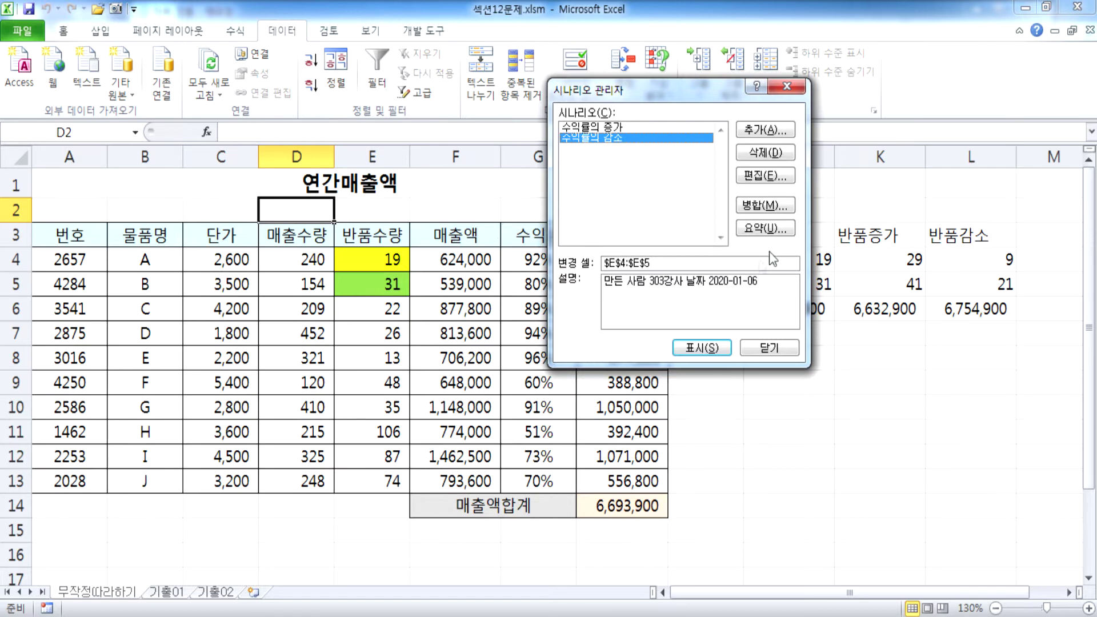
{"action": "left_click", "coordinate": [767, 231]}
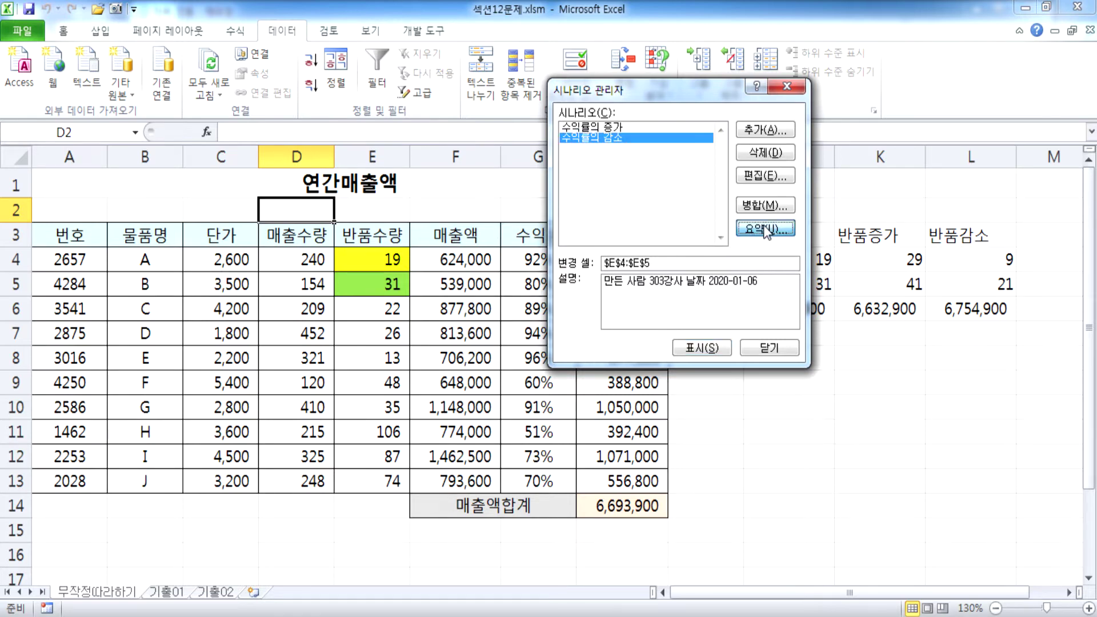
{"action": "left_click_drag", "start_coordinate": [650, 164], "coordinate": [729, 103]}
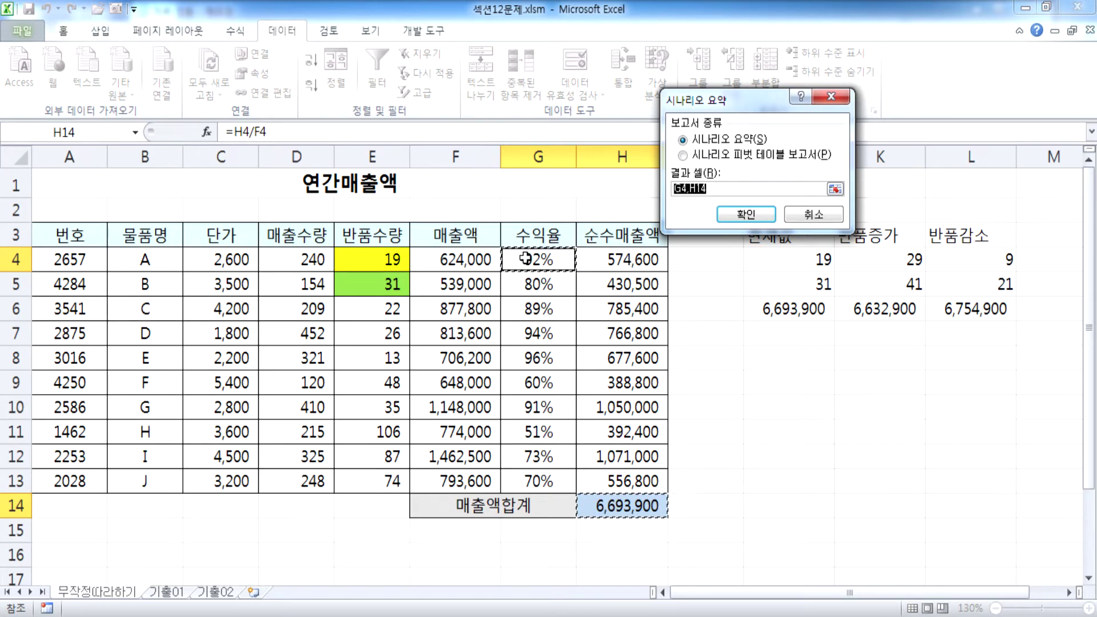
{"action": "scroll", "coordinate": [571, 343], "scroll_direction": "down", "scroll_amount": 2}
{"action": "scroll", "coordinate": [566, 366], "scroll_direction": "up", "scroll_amount": 2}
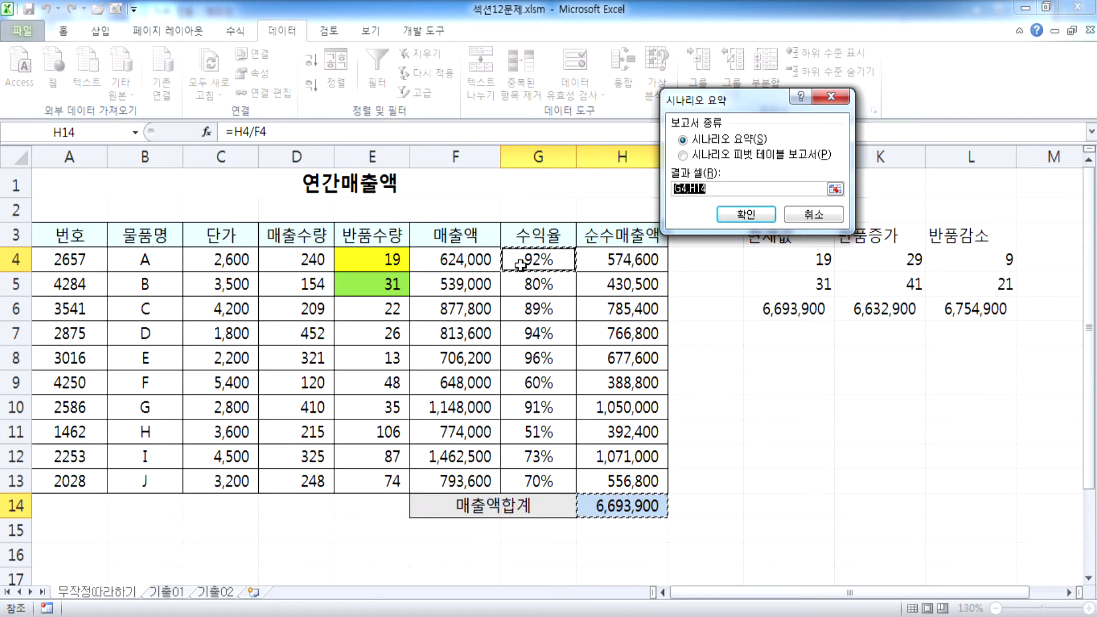
{"action": "scroll", "coordinate": [557, 308], "scroll_direction": "down", "scroll_amount": 2}
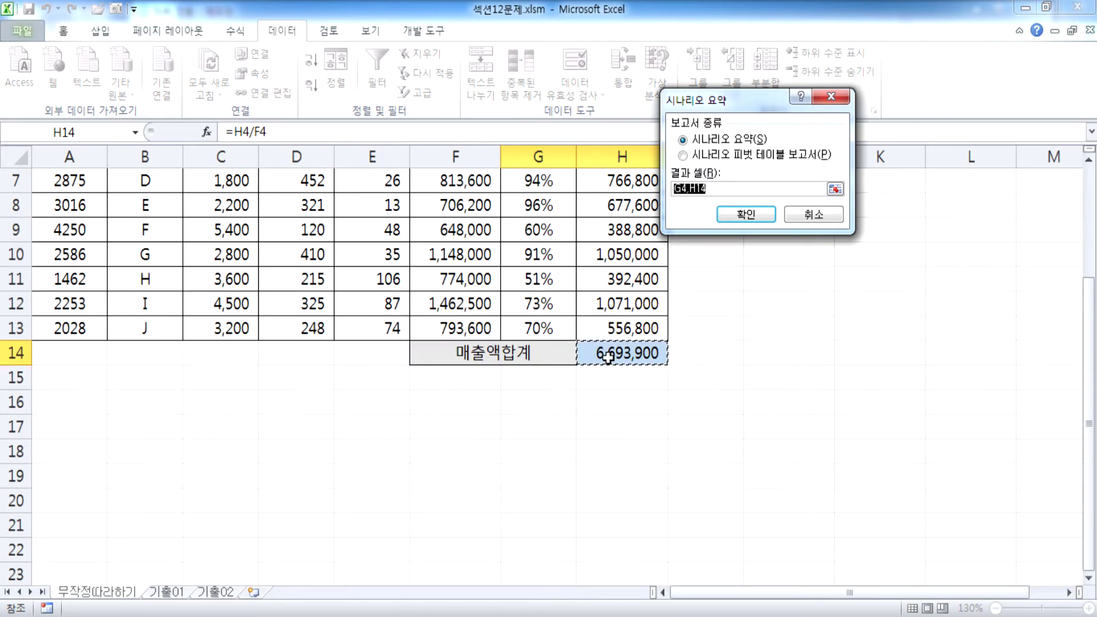
{"action": "left_click", "coordinate": [607, 356]}
{"action": "scroll", "coordinate": [571, 319], "scroll_direction": "up", "scroll_amount": 2}
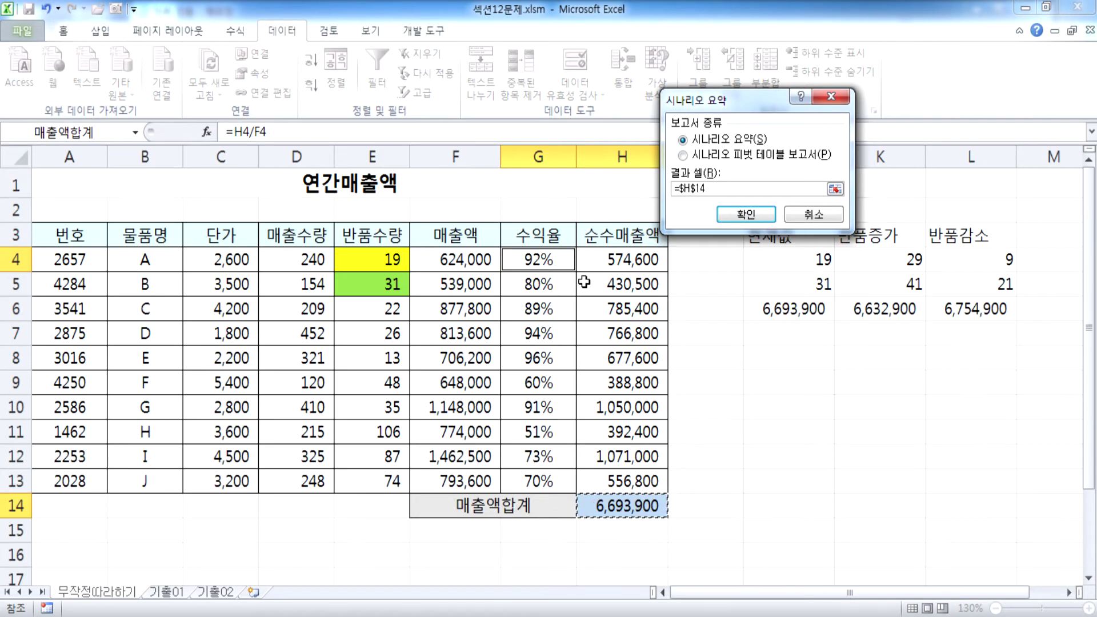
{"action": "scroll", "coordinate": [580, 280], "scroll_direction": "down", "scroll_amount": 2}
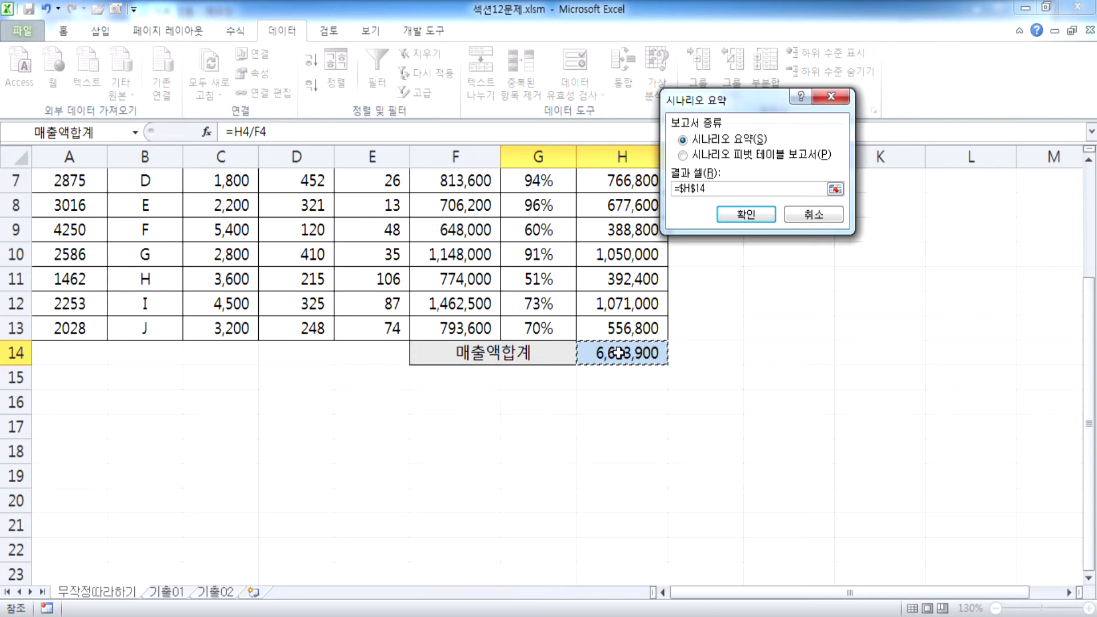
{"action": "left_click", "coordinate": [735, 221]}
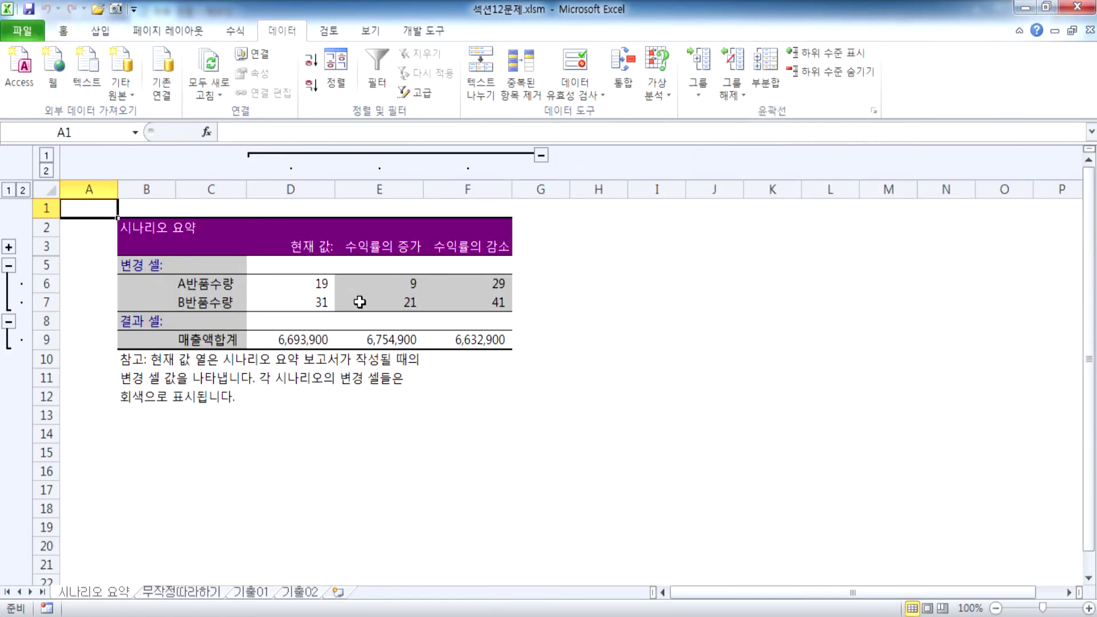
Step: Shrink the Excel window, look at the 무작정따라하기 and 시나리오 요약 sheets, and maximize the window again
{"action": "left_click", "coordinate": [1047, 7]}
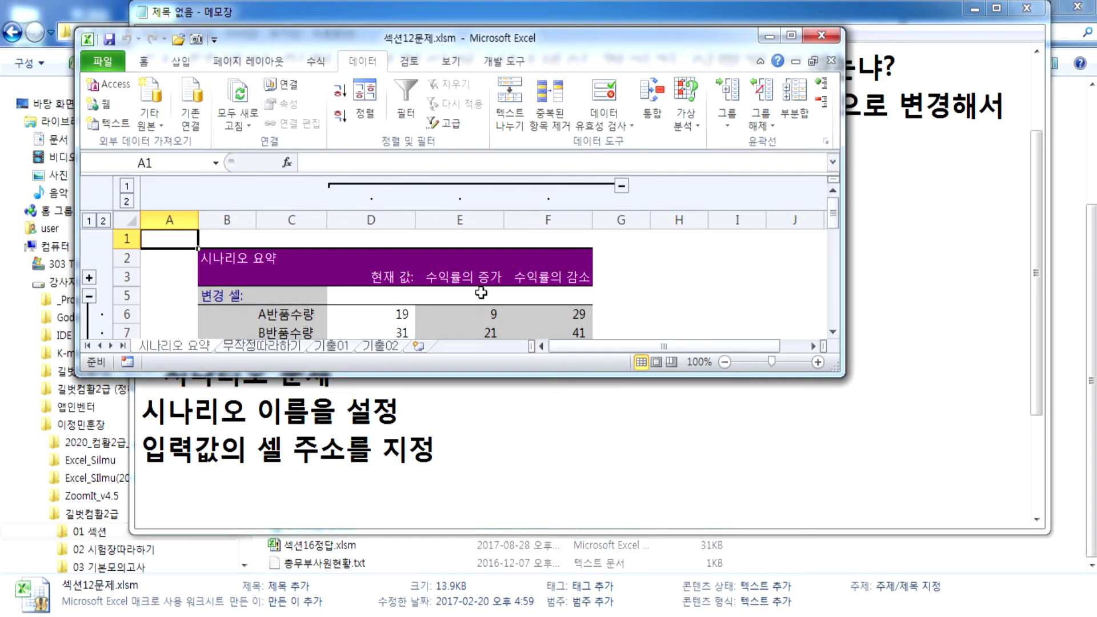
{"action": "left_click", "coordinate": [241, 345]}
{"action": "scroll", "coordinate": [507, 298], "scroll_direction": "up", "scroll_amount": 2}
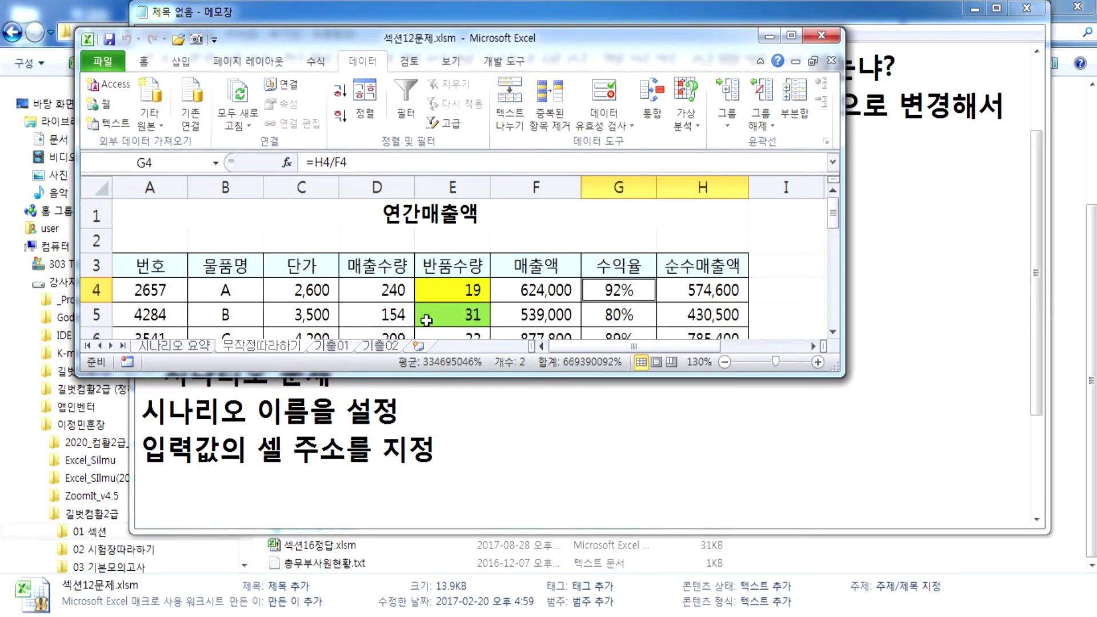
{"action": "left_click", "coordinate": [187, 344]}
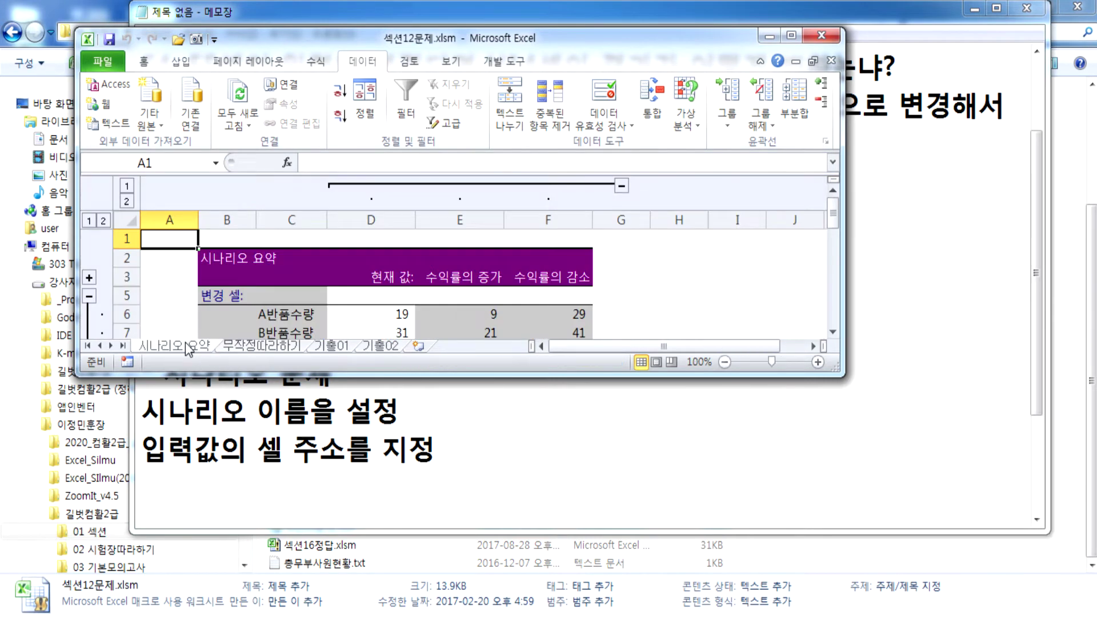
{"action": "left_click", "coordinate": [791, 36]}
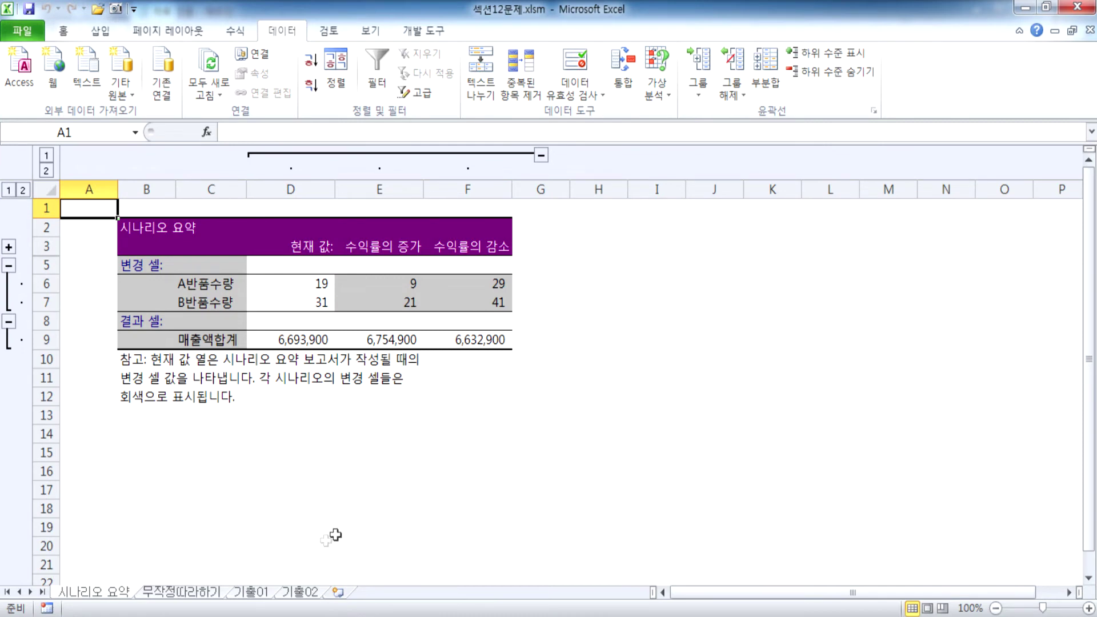
Step: On the 무작정따라하기 sheet, review the 현재값, 반품증가 and 반품감소 figures in J3:L6
{"action": "left_click", "coordinate": [191, 592]}
{"action": "left_click_drag", "start_coordinate": [851, 235], "coordinate": [857, 313]}
{"action": "left_click", "coordinate": [851, 235]}
{"action": "left_click", "coordinate": [965, 234]}
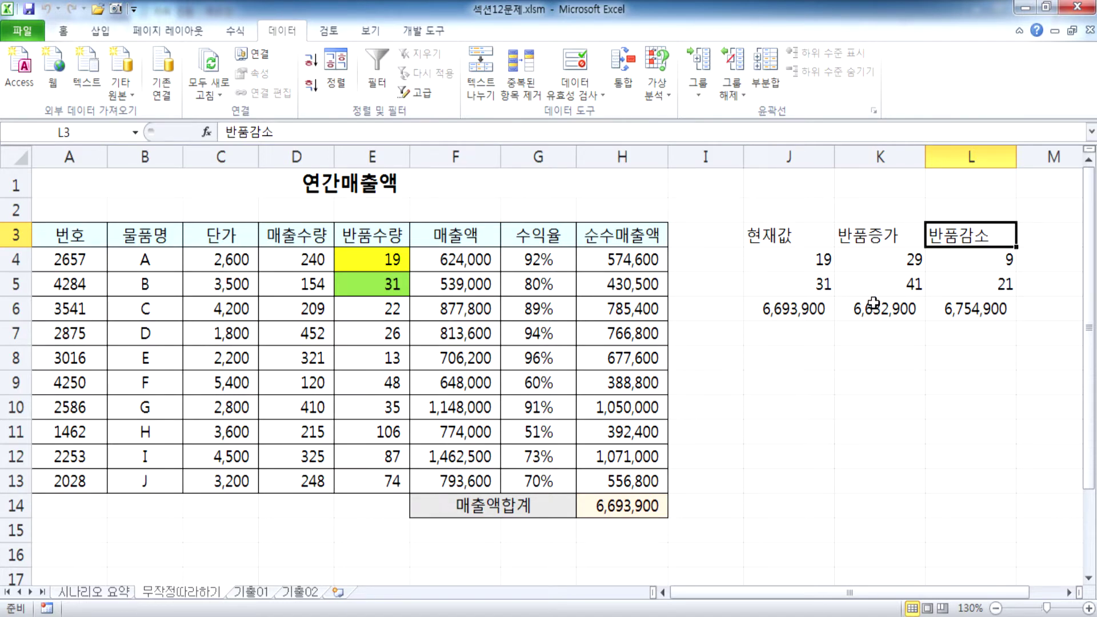
{"action": "left_click_drag", "start_coordinate": [797, 259], "coordinate": [799, 309]}
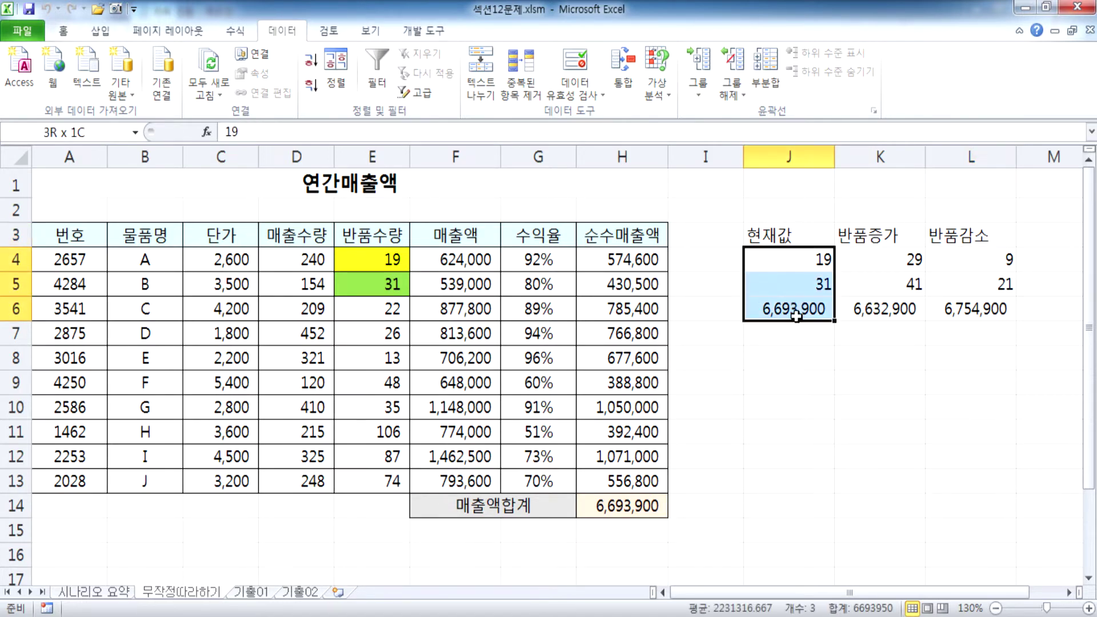
{"action": "left_click_drag", "start_coordinate": [877, 262], "coordinate": [880, 303]}
{"action": "left_click_drag", "start_coordinate": [956, 261], "coordinate": [963, 306]}
{"action": "left_click", "coordinate": [880, 284]}
Step: On the 시나리오 요약 sheet, examine the current values column and the changing and result cells of 수익률의 증가
{"action": "left_click", "coordinate": [109, 592]}
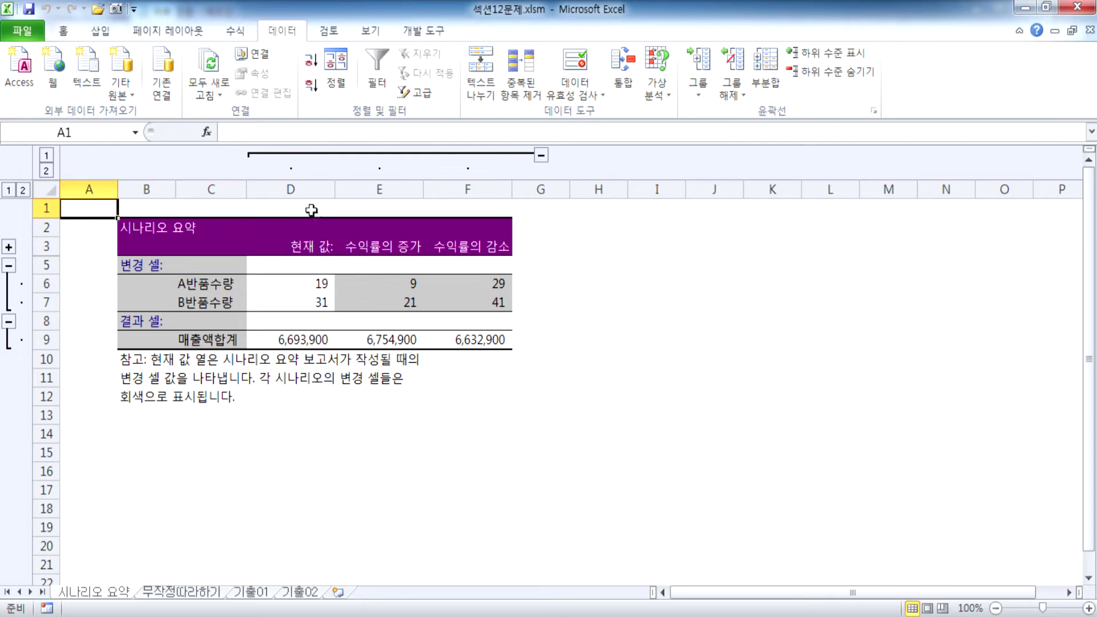
{"action": "left_click", "coordinate": [305, 189]}
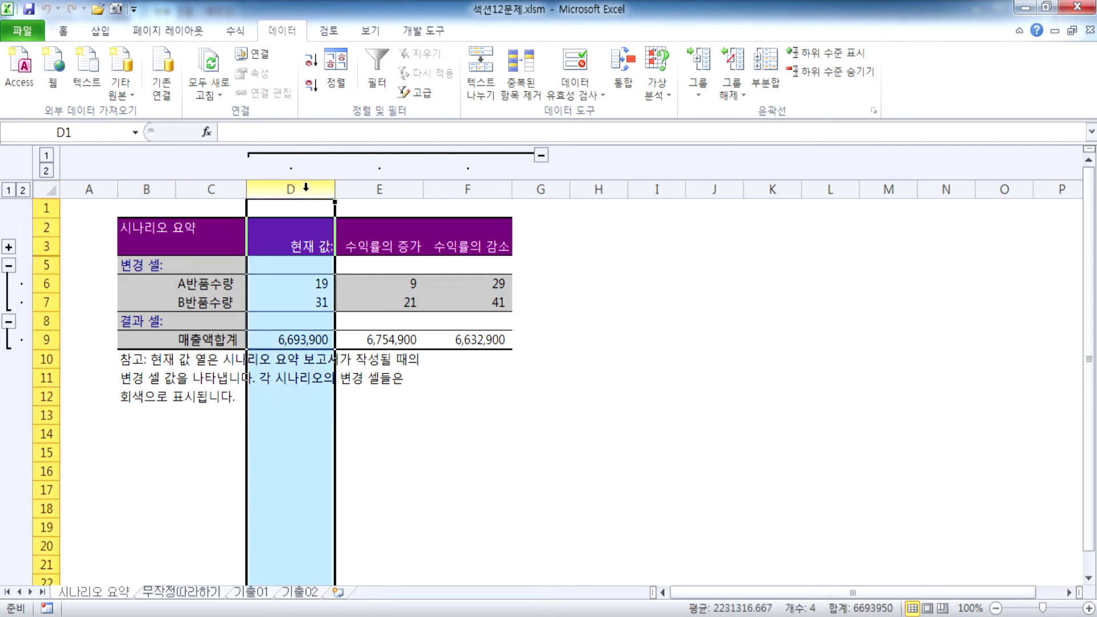
{"action": "left_click", "coordinate": [369, 289]}
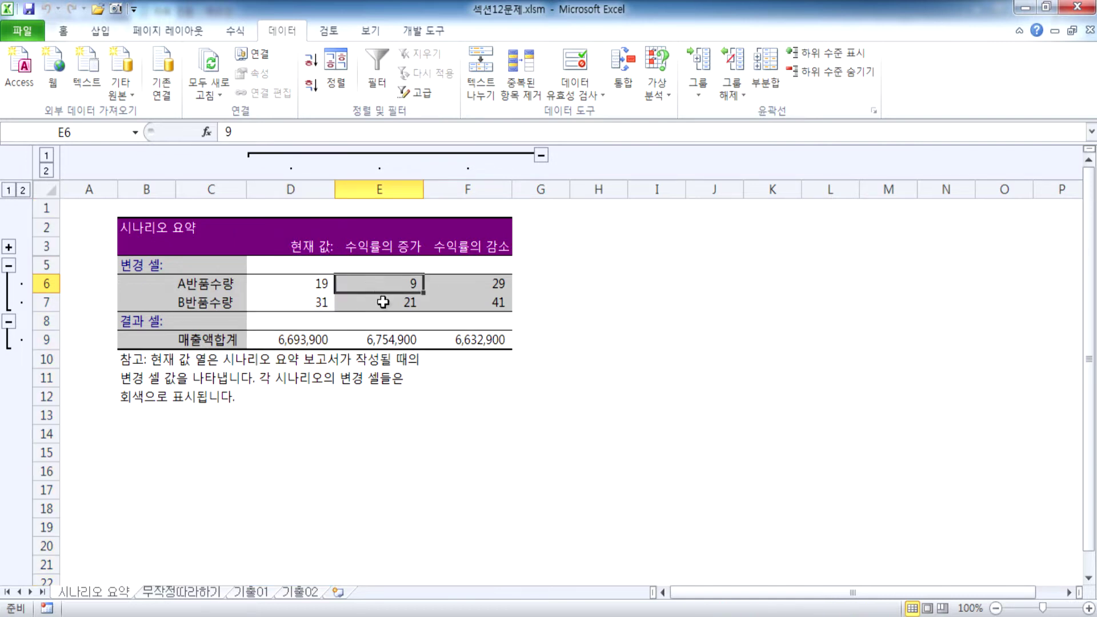
{"action": "left_click", "coordinate": [384, 341]}
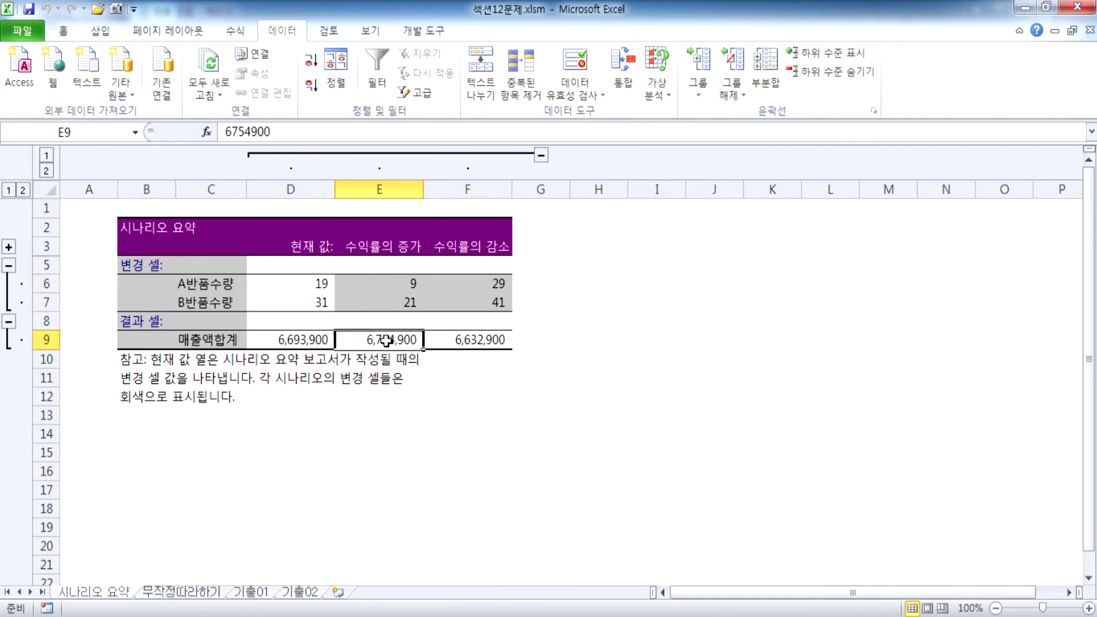
Step: Examine the changing and result cells of 수익률의 감소 in the scenario summary and return to the 무작정따라하기 sheet
{"action": "left_click", "coordinate": [473, 281]}
{"action": "left_click", "coordinate": [472, 301]}
{"action": "left_click", "coordinate": [469, 342]}
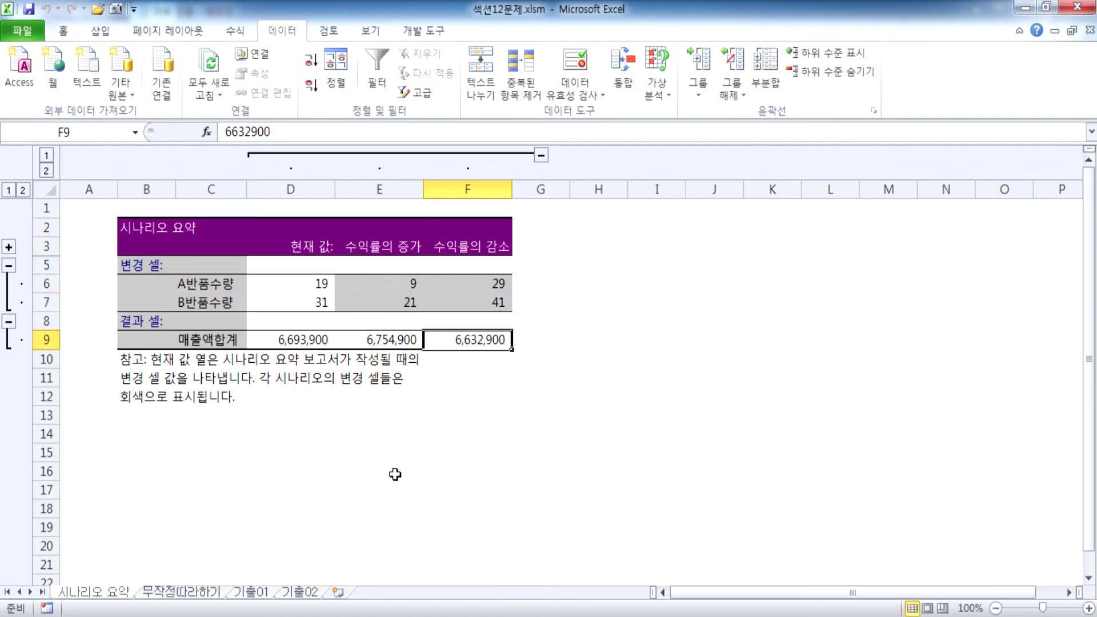
{"action": "left_click", "coordinate": [87, 208]}
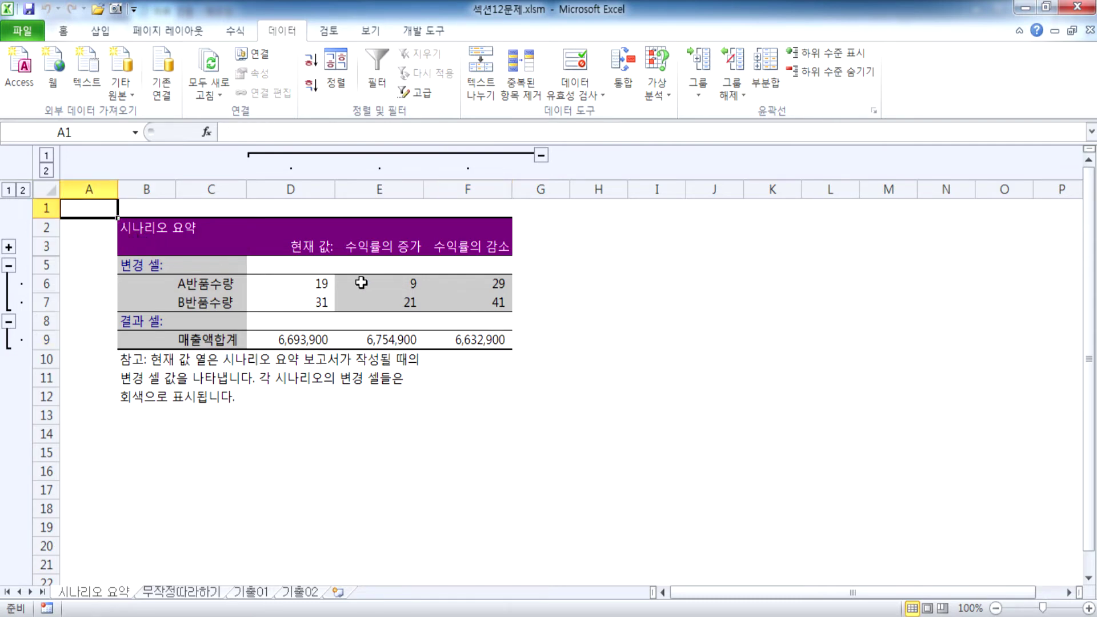
{"action": "left_click", "coordinate": [186, 597]}
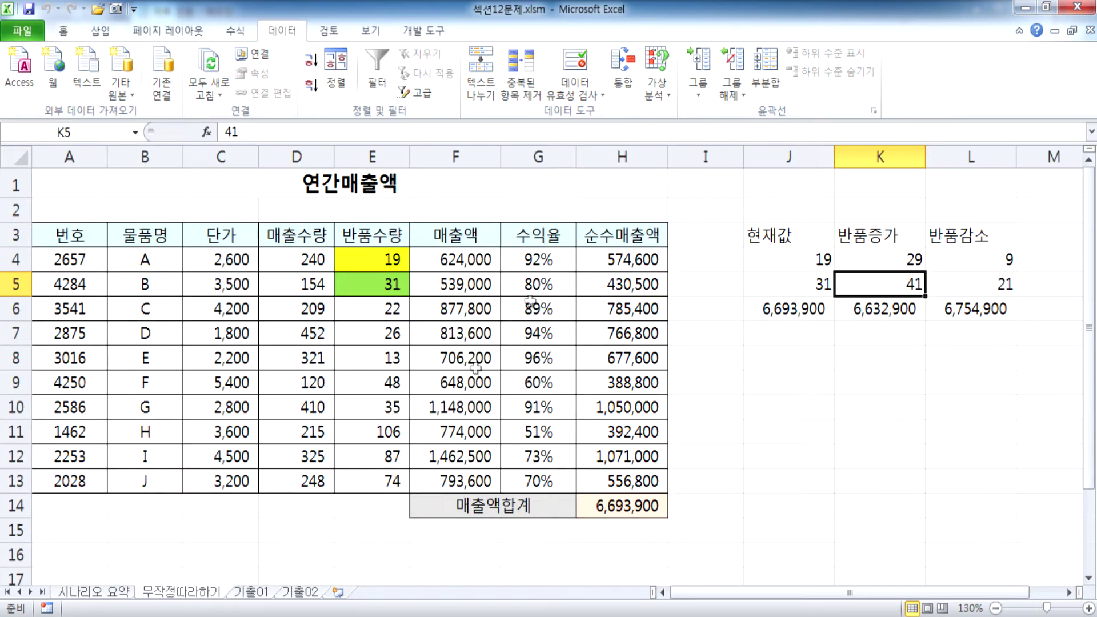
Step: On the 기출01 sheet, enter the comparison interest rates 10% in D4 and 11.50% in E4
{"action": "left_click", "coordinate": [258, 592]}
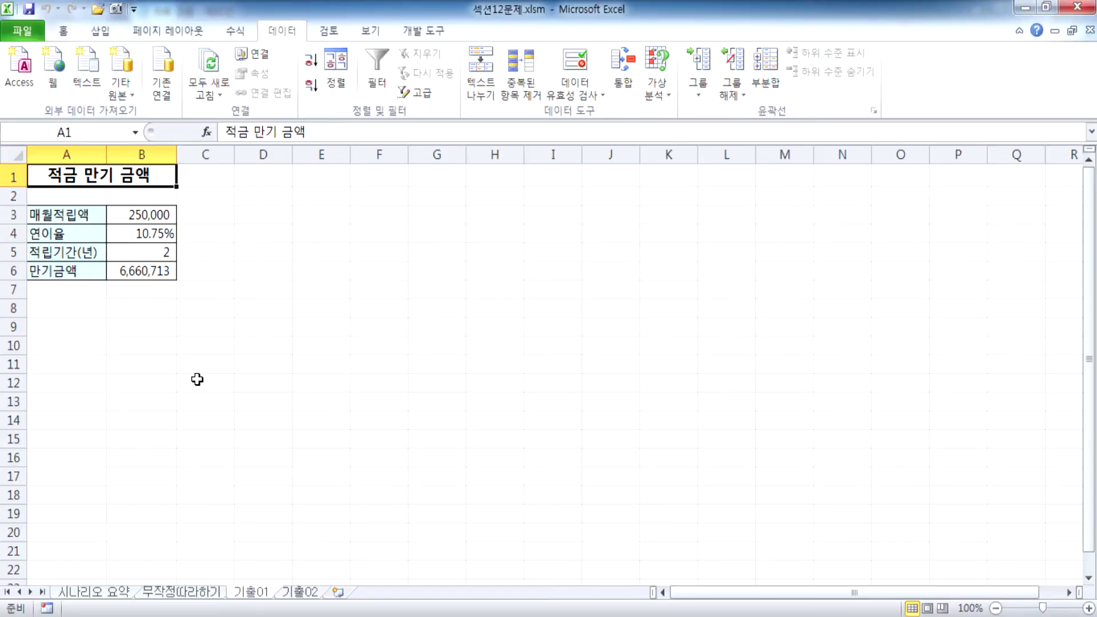
{"action": "scroll", "coordinate": [197, 379], "scroll_direction": "up", "scroll_amount": 5, "text": "ctrl"}
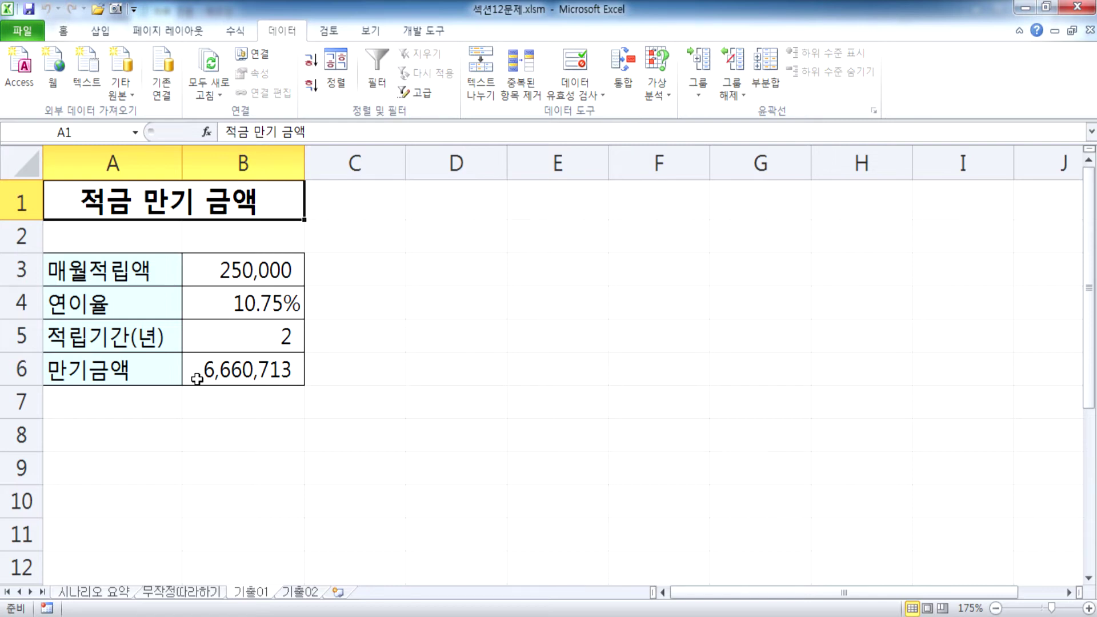
{"action": "left_click", "coordinate": [226, 304]}
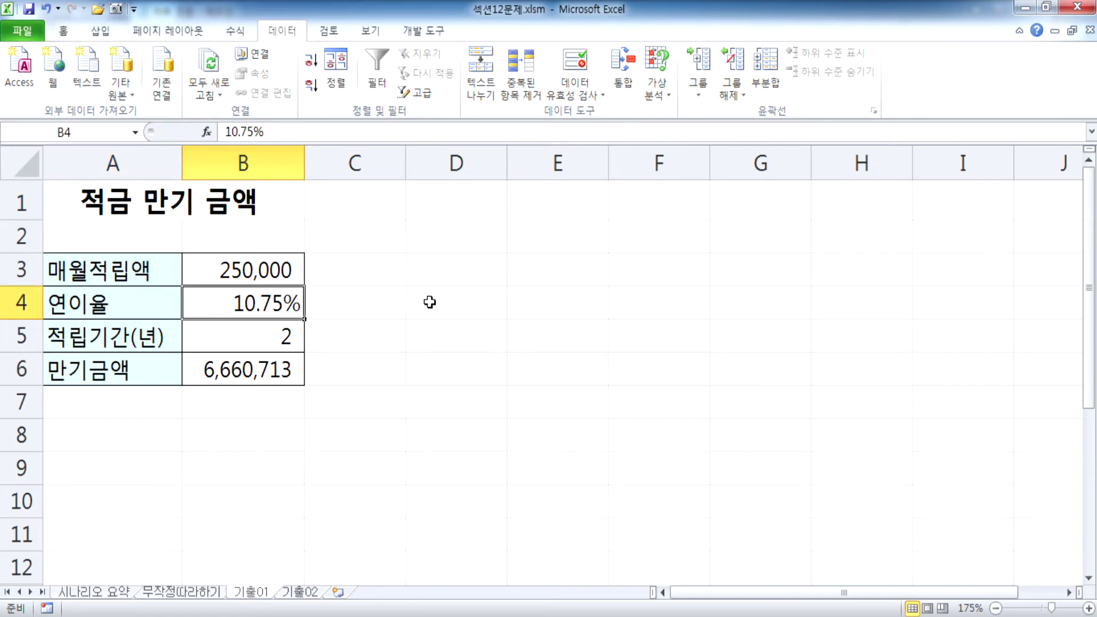
{"action": "left_click", "coordinate": [460, 301]}
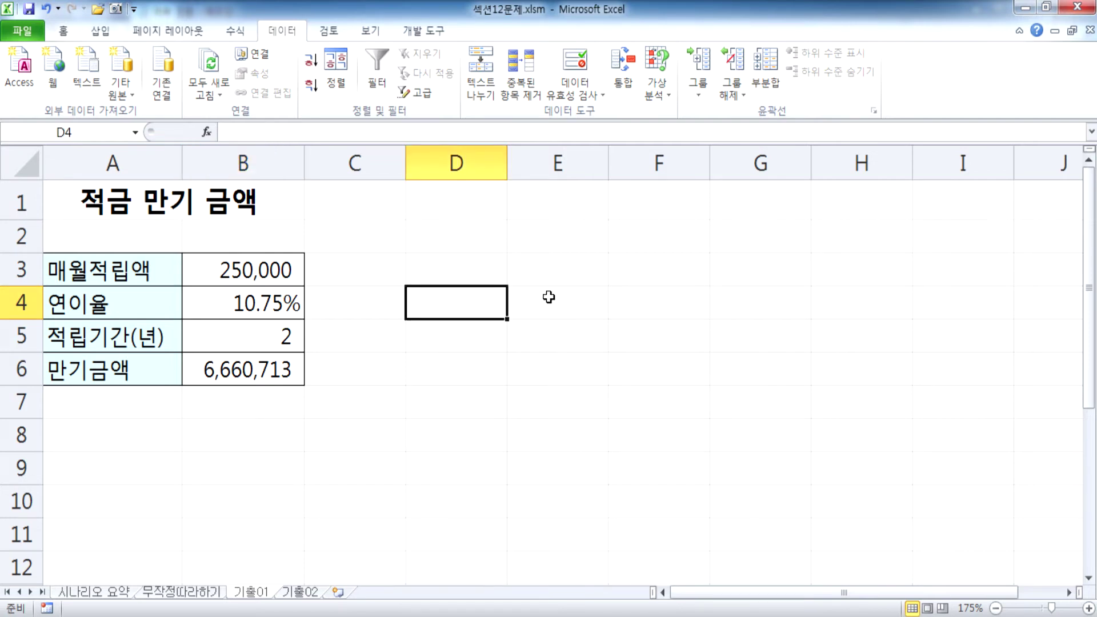
{"action": "type", "text": "10%"}
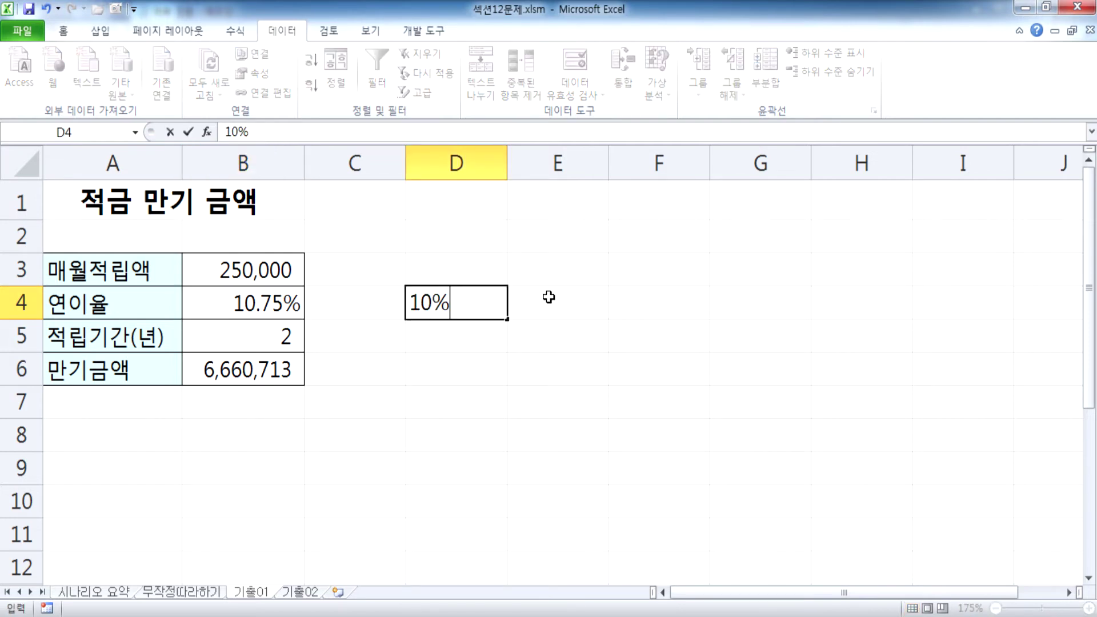
{"action": "left_click", "coordinate": [549, 296]}
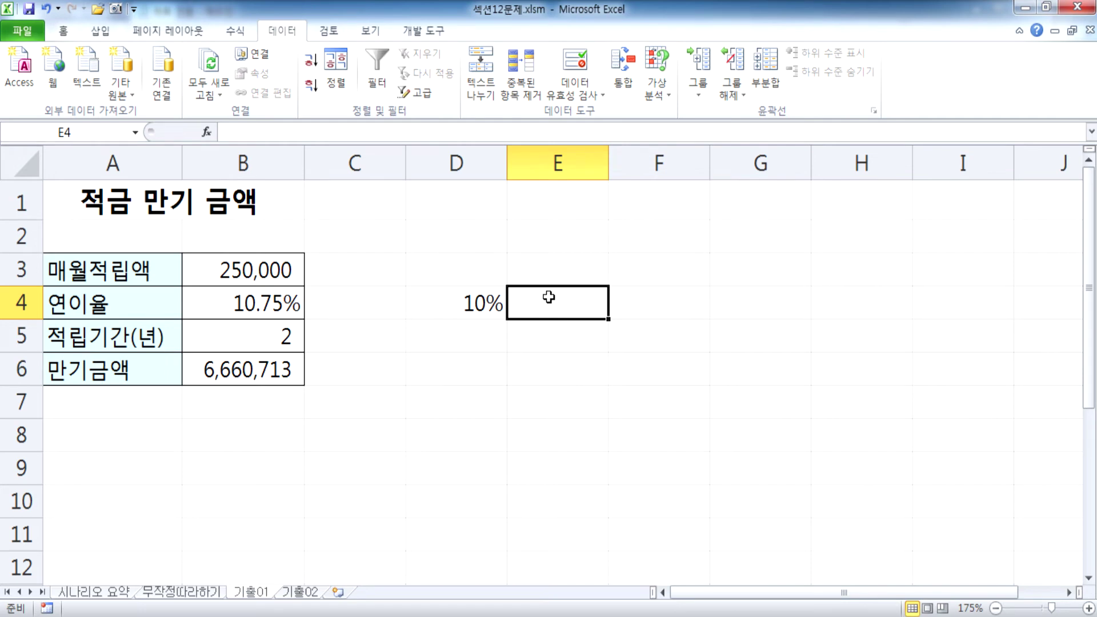
{"action": "type", "text": "11.50%"}
{"action": "key", "text": "Return"}
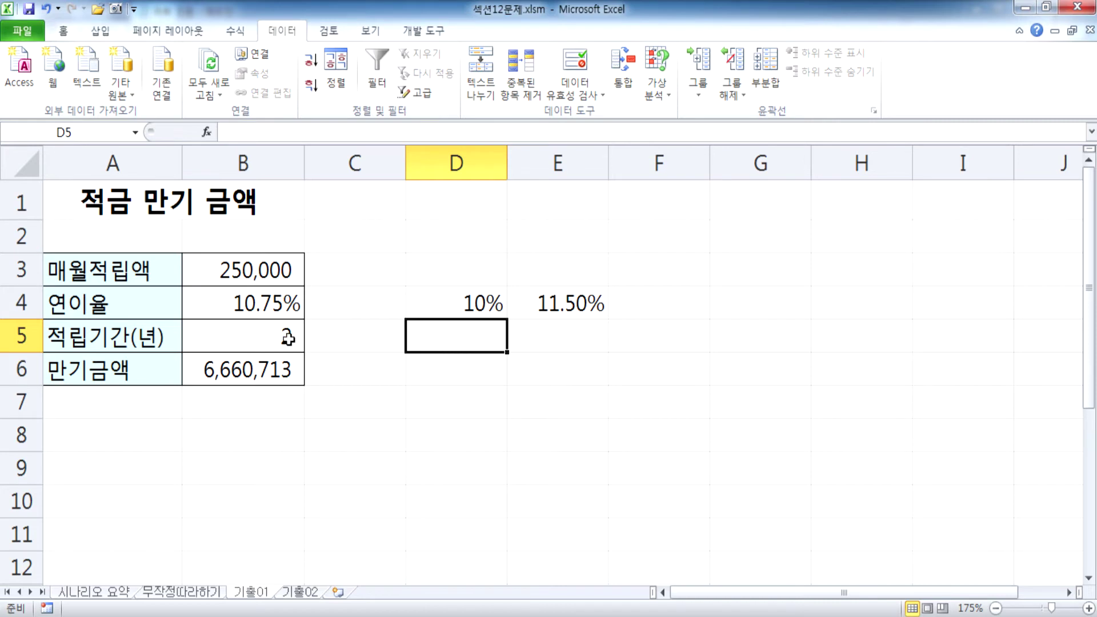
Step: Move the two rates in D4:E4 one column over to E4:F4 and enter 10.75% in D4
{"action": "left_click", "coordinate": [426, 368]}
{"action": "left_click_drag", "start_coordinate": [423, 304], "coordinate": [565, 312]}
{"action": "left_click", "coordinate": [496, 306]}
{"action": "type", "text": "10.75"}
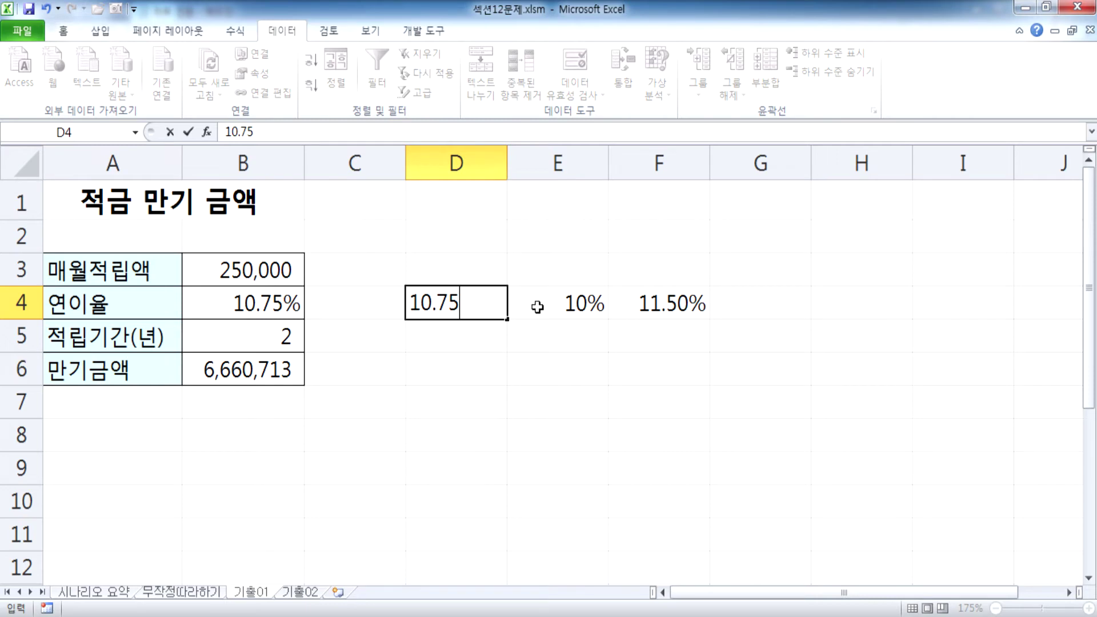
{"action": "type", "text": "%"}
{"action": "key", "text": "Return"}
{"action": "key", "text": "Down"}
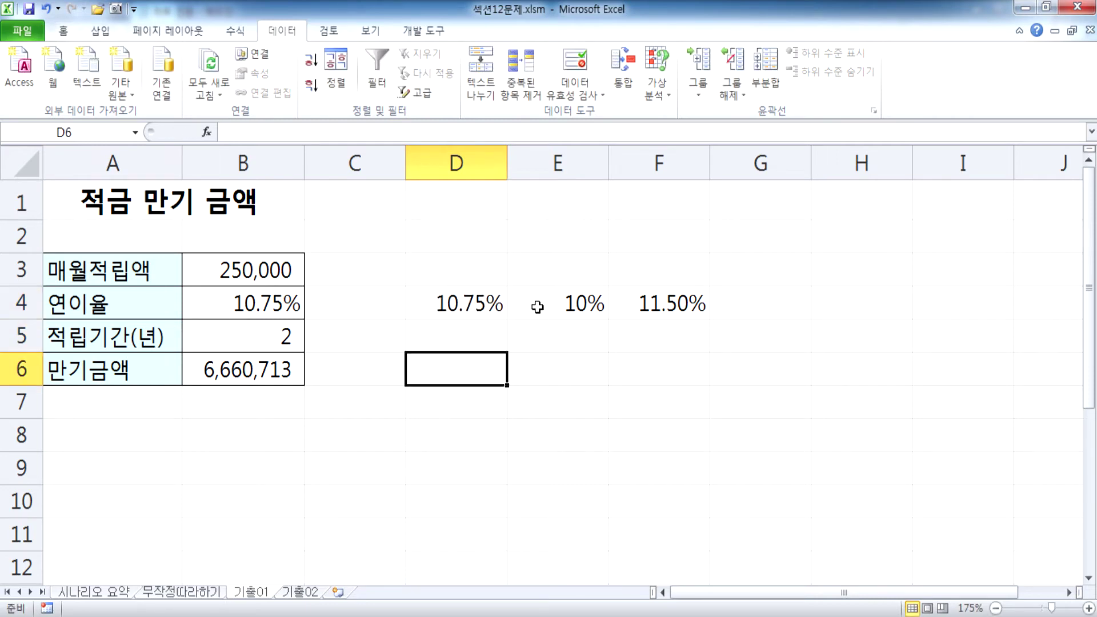
Step: Record the maturity amount 6660713 in D6 under the 10.75% rate
{"action": "type", "text": "660"}
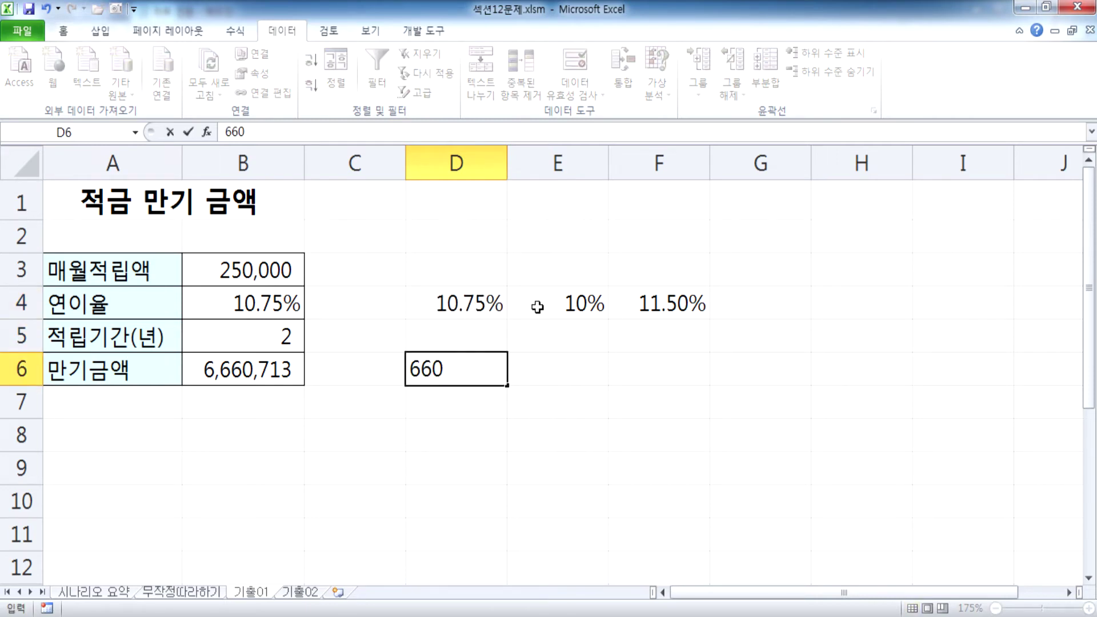
{"action": "key", "text": "Escape"}
{"action": "type", "text": "6660713"}
{"action": "key", "text": "Return"}
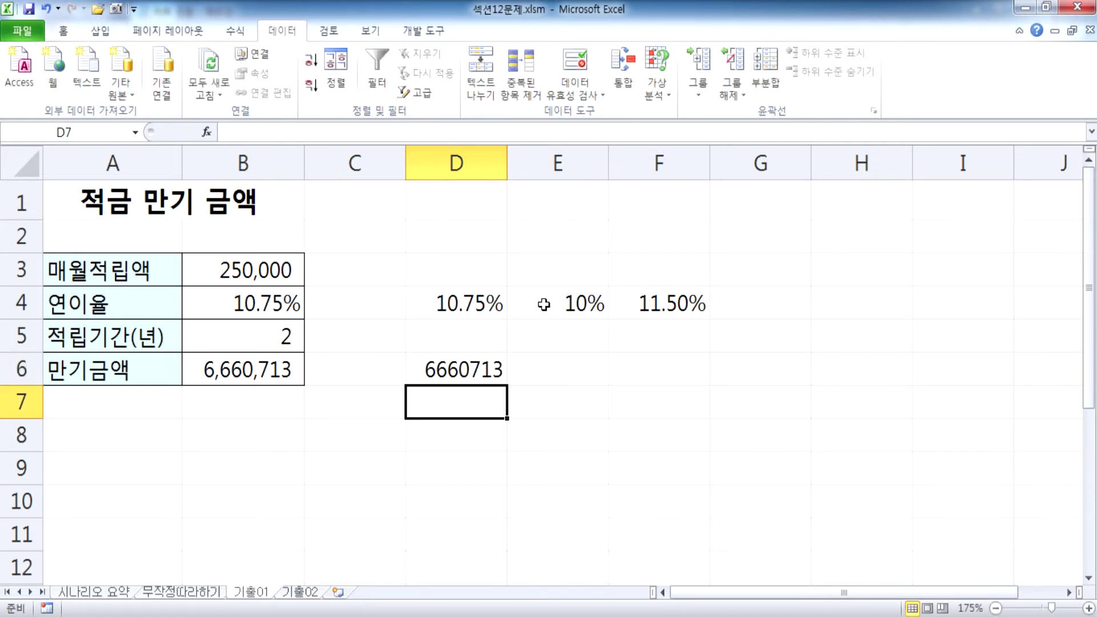
Step: Set the annual rate in B4 to 10% and record the maturity amount 6611729 in E6
{"action": "left_click", "coordinate": [213, 305]}
{"action": "type", "text": "10%"}
{"action": "key", "text": "Return"}
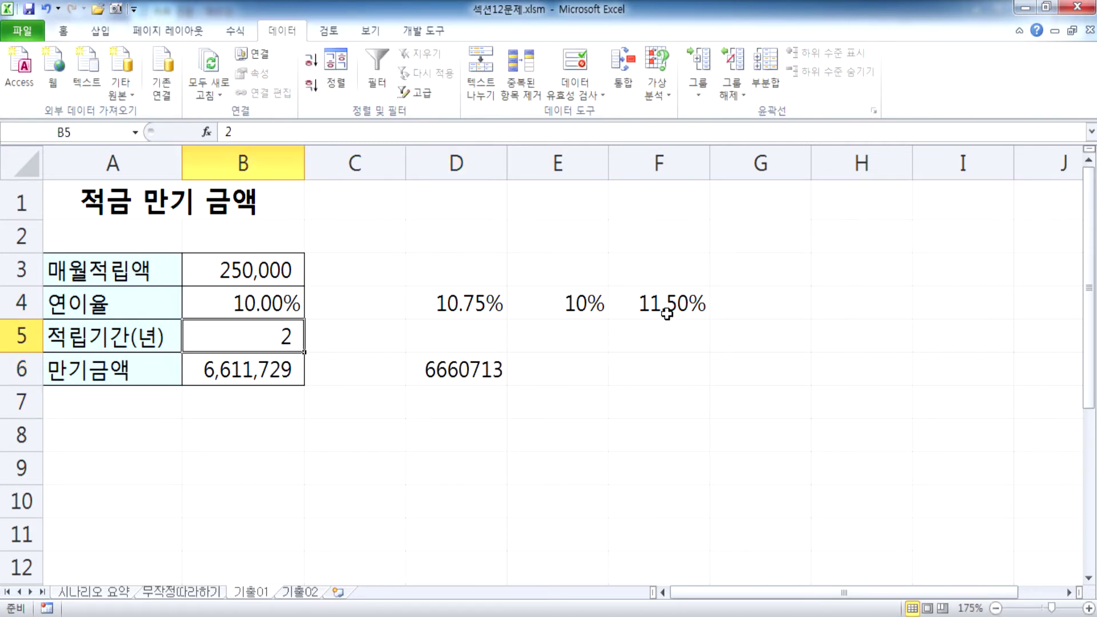
{"action": "left_click", "coordinate": [588, 367]}
{"action": "type", "text": "6611729"}
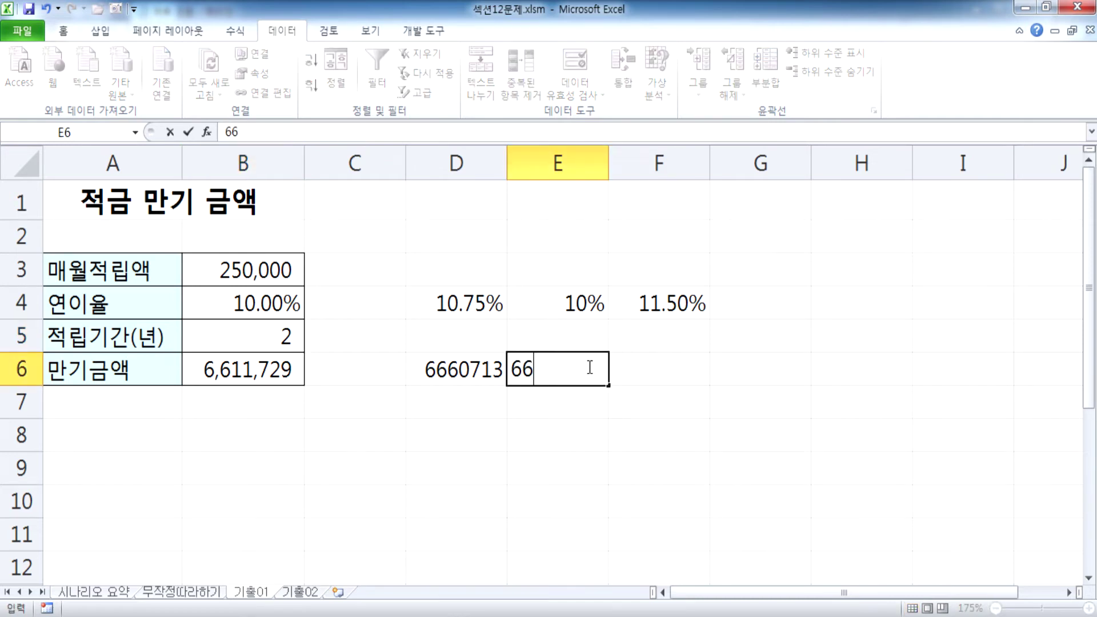
{"action": "key", "text": "Return"}
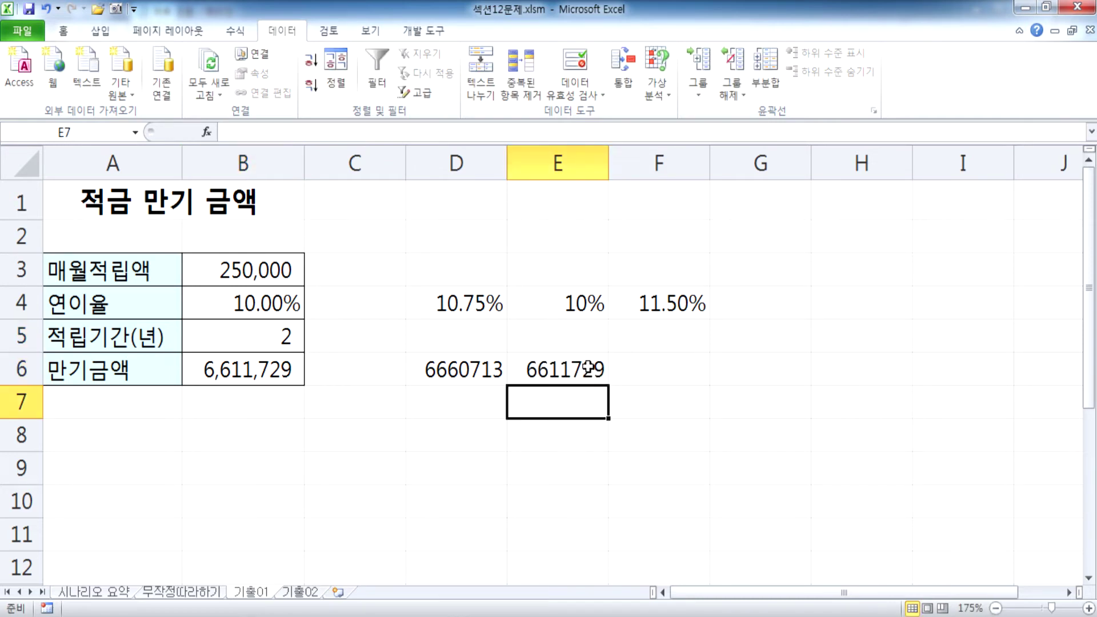
Step: Set the annual rate in B4 to 11.5% and record the maturity amount 6710152 in F6
{"action": "left_click", "coordinate": [231, 309]}
{"action": "type", "text": "11.5"}
{"action": "key", "text": "BackSpace"}
{"action": "type", "text": ".5"}
{"action": "key", "text": "Return"}
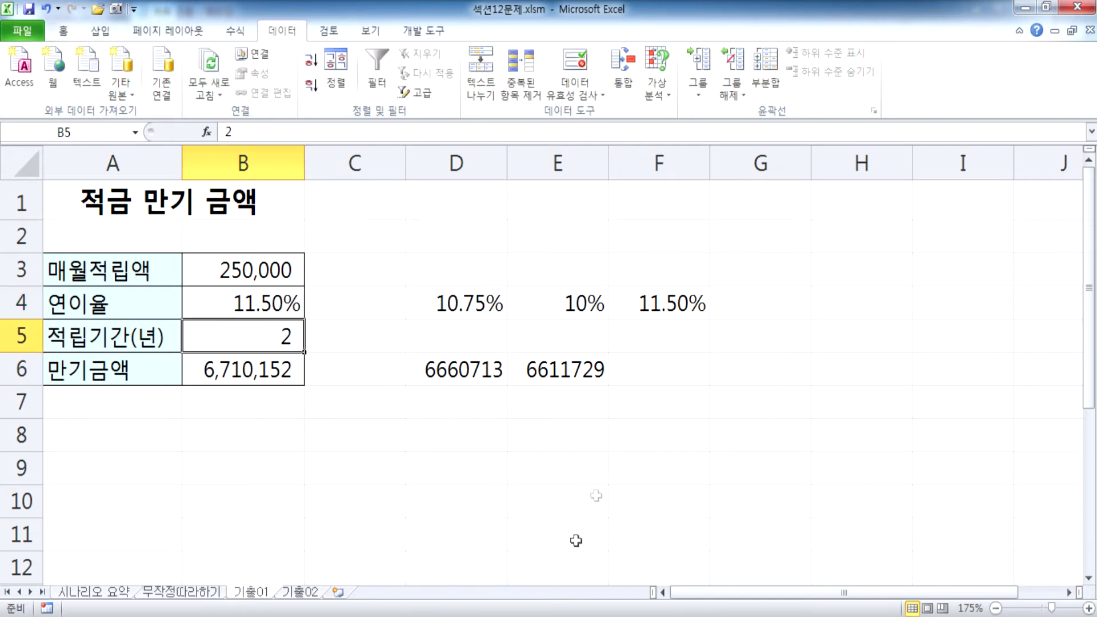
{"action": "left_click", "coordinate": [623, 368]}
{"action": "type", "text": "6710"}
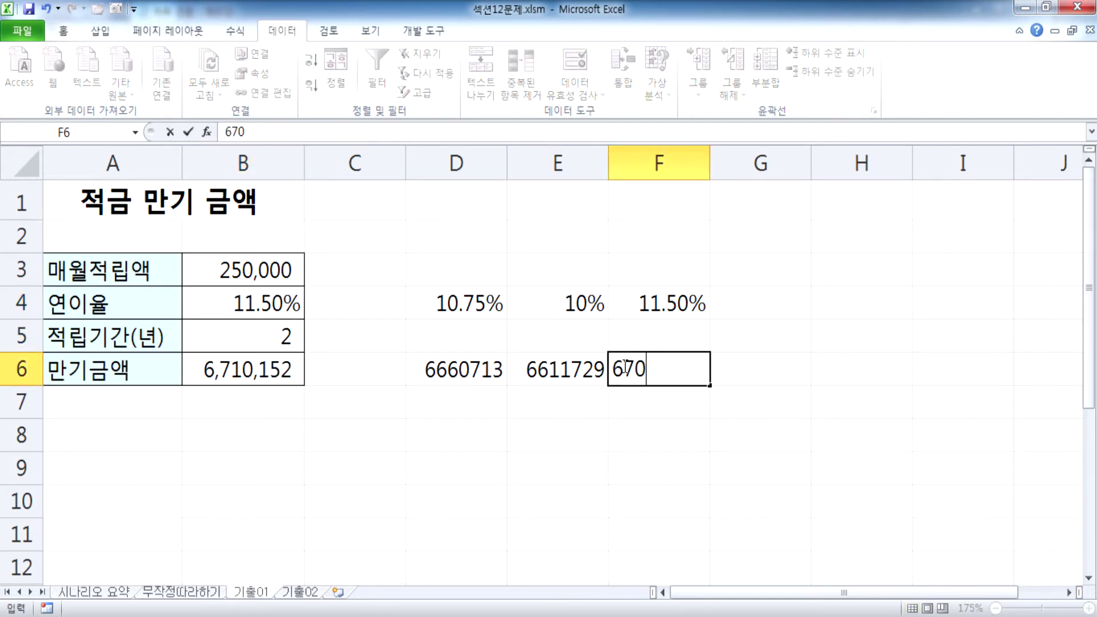
{"action": "key", "text": "BackSpace"}
{"action": "type", "text": "10152"}
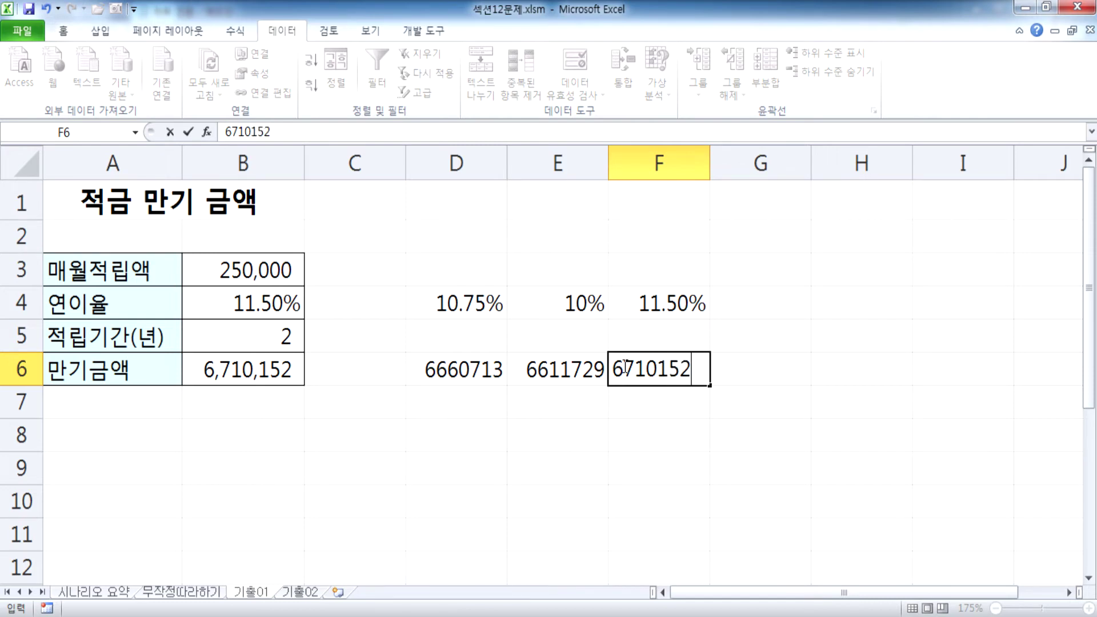
{"action": "key", "text": "Return"}
Step: Set the annual rate in B4 back to 10.75% and look over the comparison figures in D4:F6
{"action": "left_click", "coordinate": [269, 291]}
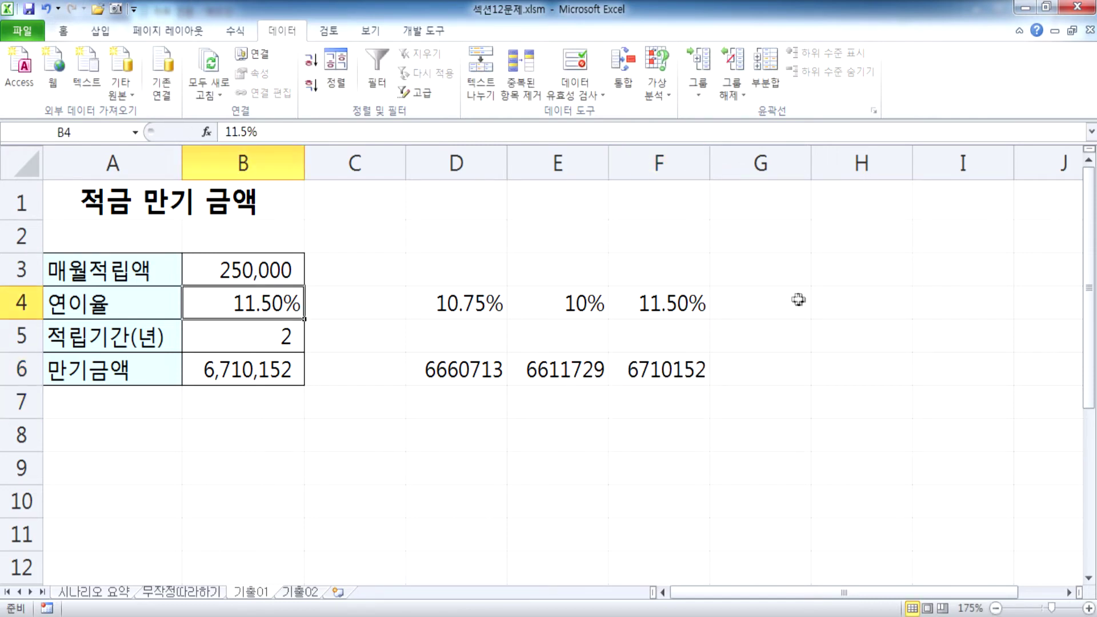
{"action": "type", "text": "10.75"}
{"action": "key", "text": "Return"}
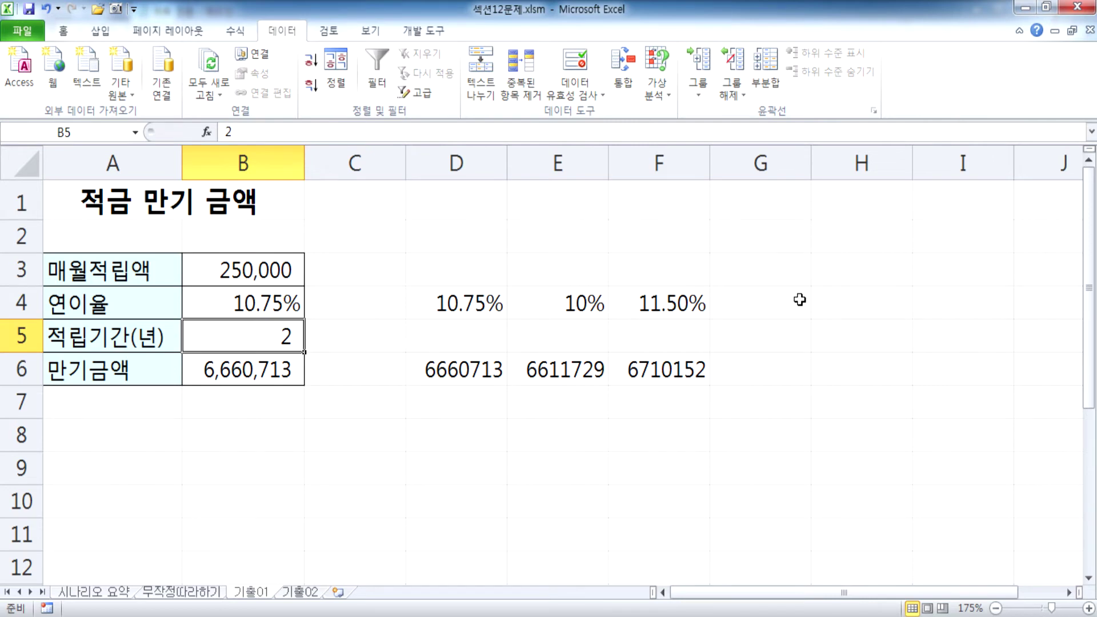
{"action": "left_click_drag", "start_coordinate": [439, 307], "coordinate": [655, 370]}
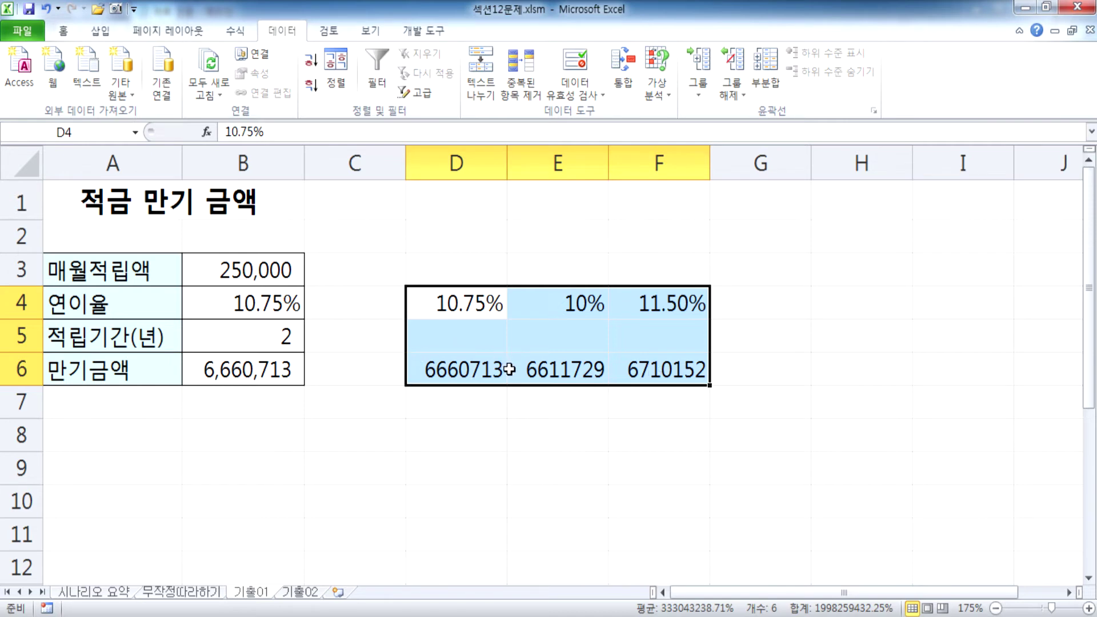
{"action": "left_click", "coordinate": [349, 416]}
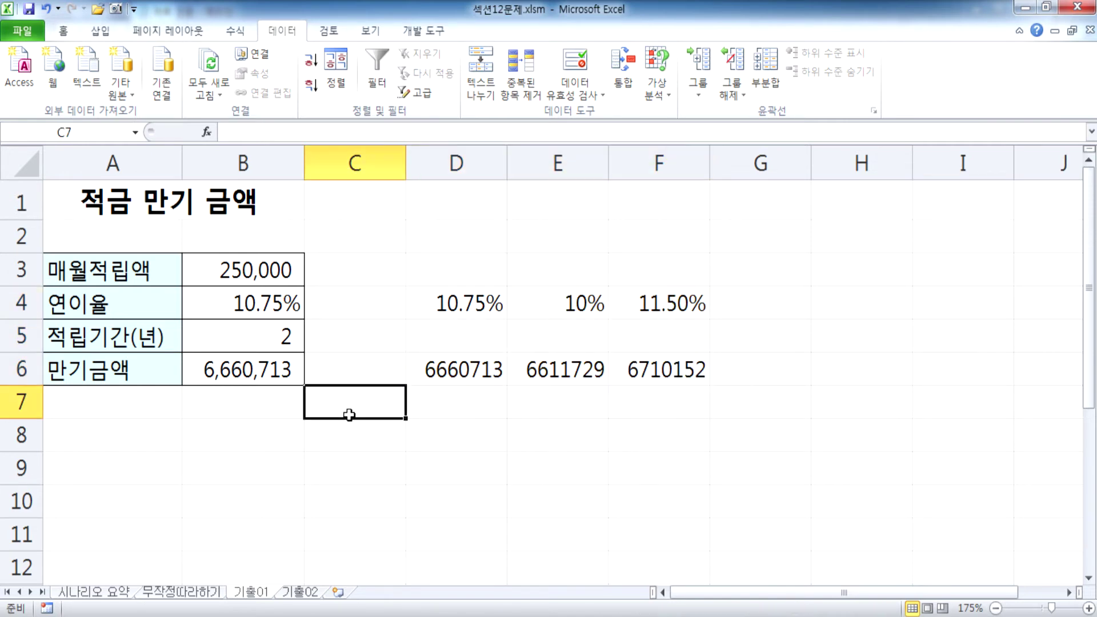
Step: Switch to the Notepad notes, review the line on using cell addresses or cell names, and return to Excel
{"action": "key", "text": "alt+Tab"}
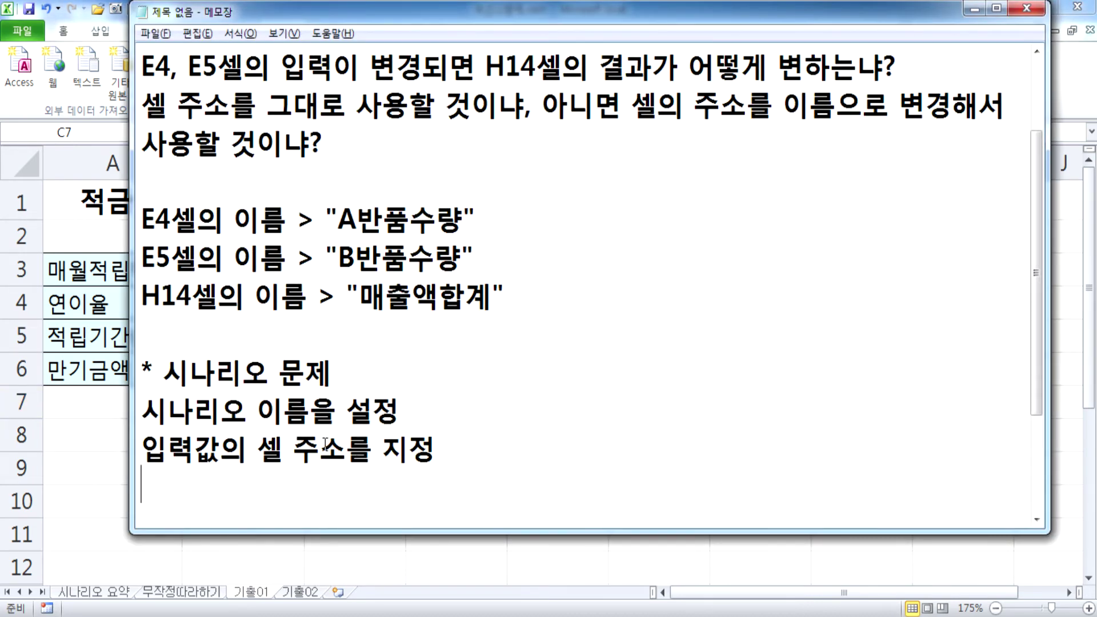
{"action": "scroll", "coordinate": [283, 429], "scroll_direction": "up", "scroll_amount": 1}
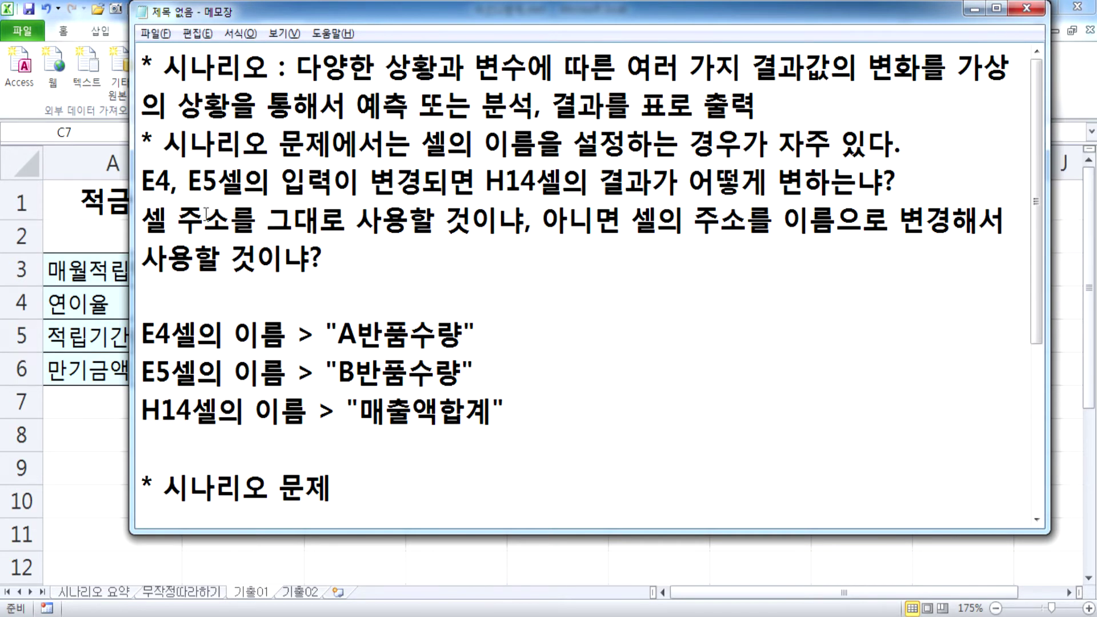
{"action": "left_click", "coordinate": [306, 217]}
{"action": "left_click_drag", "start_coordinate": [306, 217], "coordinate": [473, 218]}
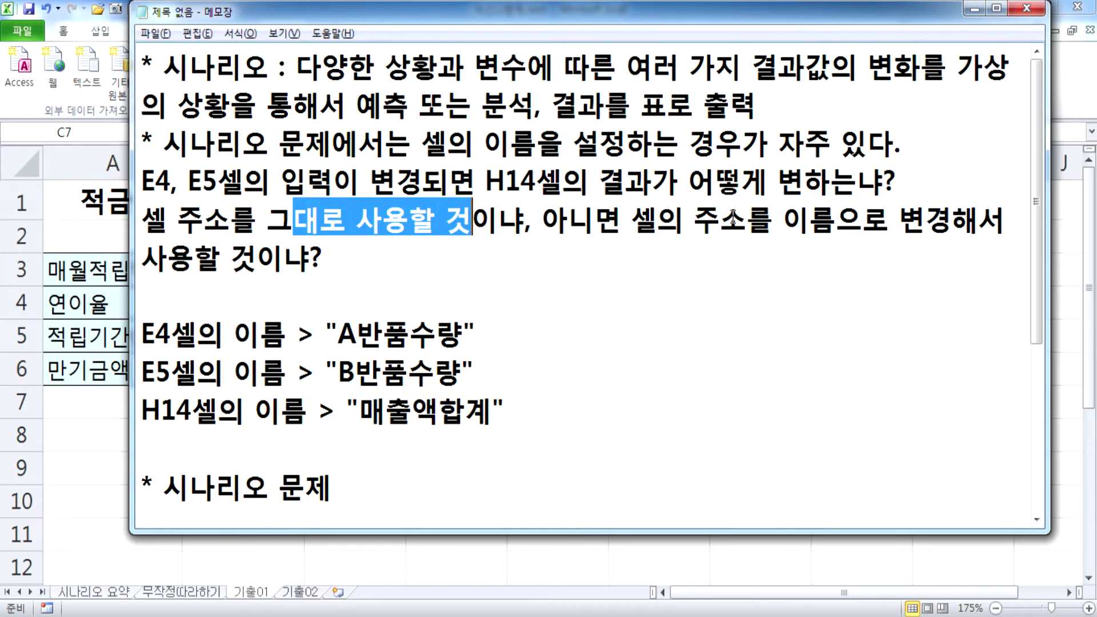
{"action": "key", "text": "alt+Tab"}
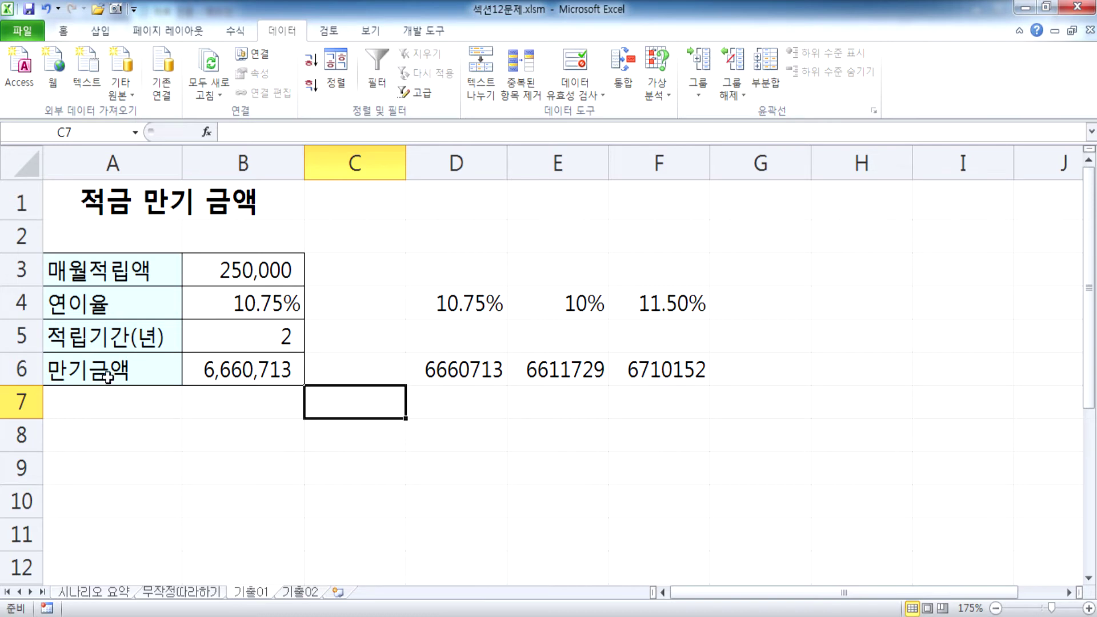
Step: Review the annual rate and maturity amount cells, and assign the name 이율 to cell B4
{"action": "left_click", "coordinate": [249, 308]}
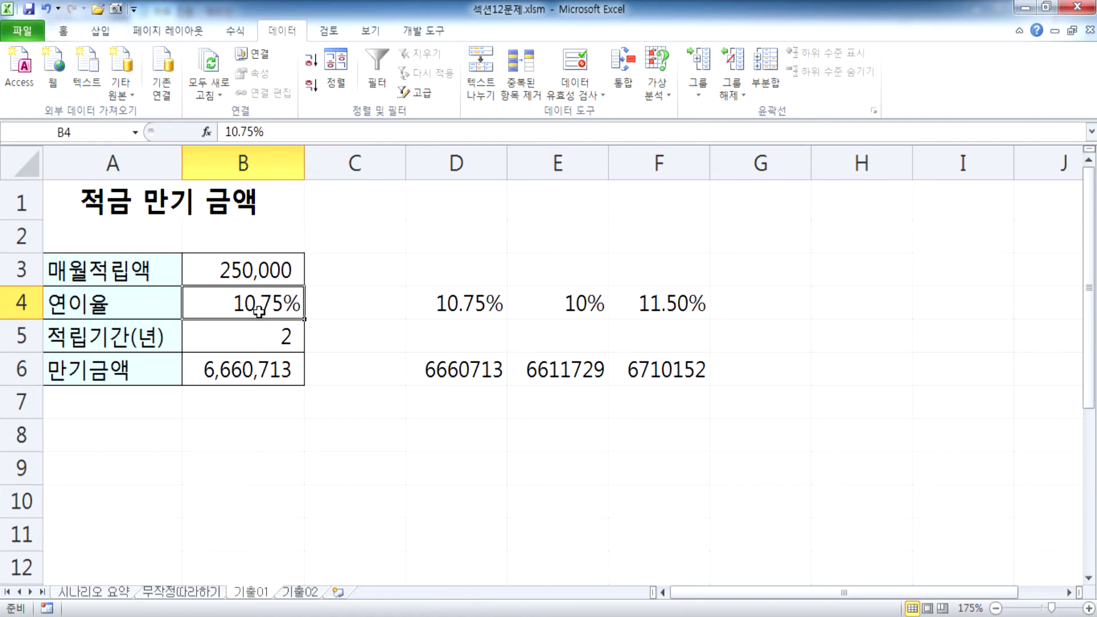
{"action": "left_click", "coordinate": [245, 376]}
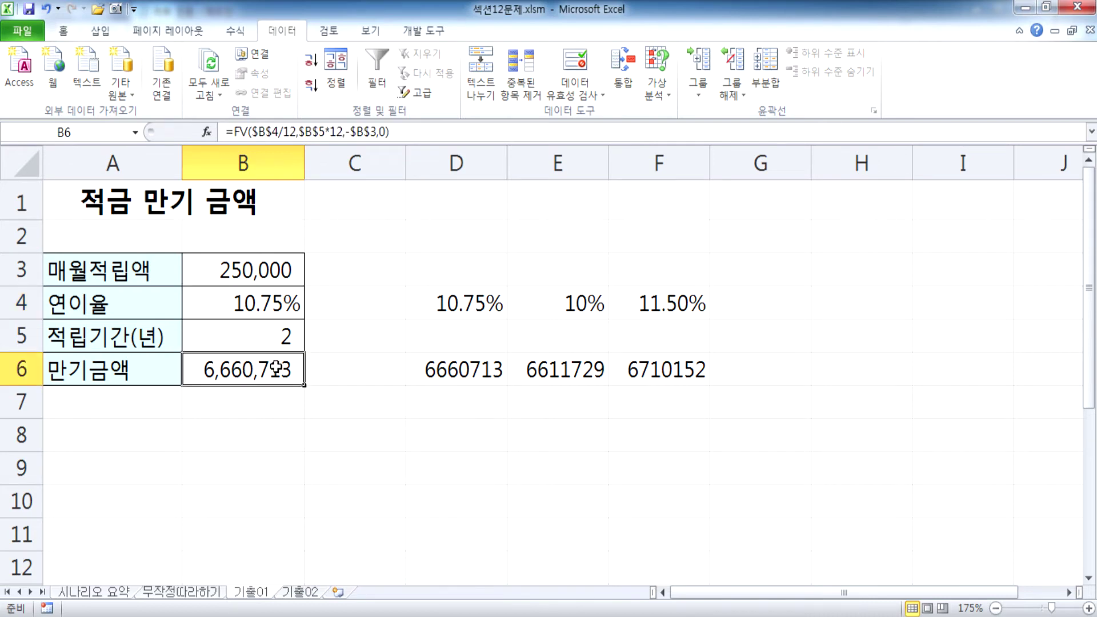
{"action": "left_click", "coordinate": [226, 295]}
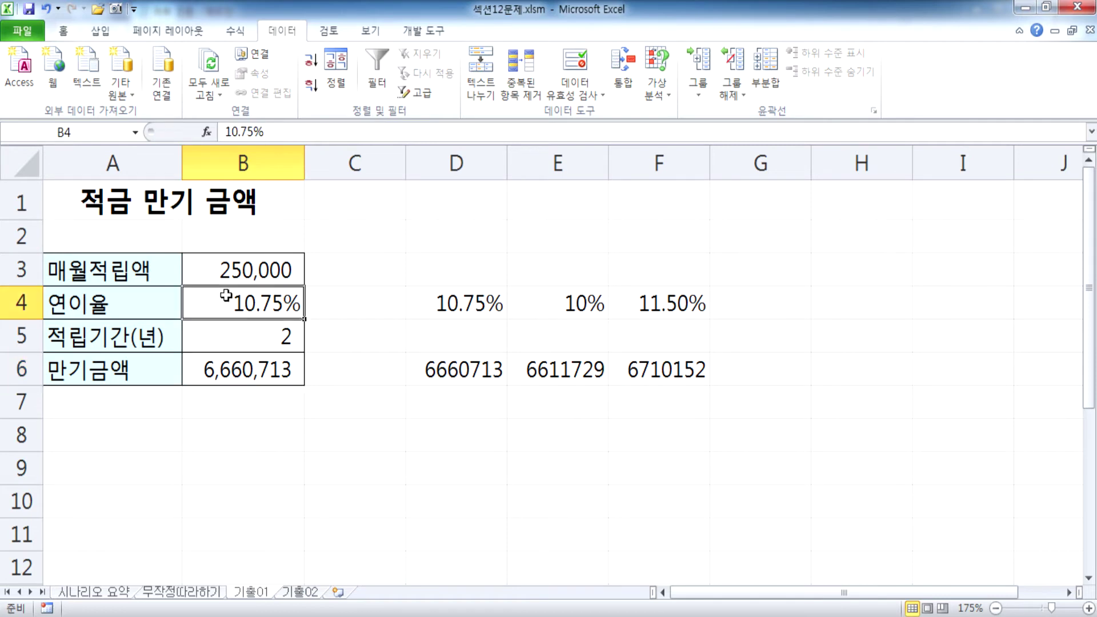
{"action": "left_click", "coordinate": [118, 129]}
{"action": "type", "text": "이율"}
{"action": "key", "text": "Return"}
Step: Assign the name 만기금액 to cell B6 and check the name given to cell B4
{"action": "left_click", "coordinate": [219, 371]}
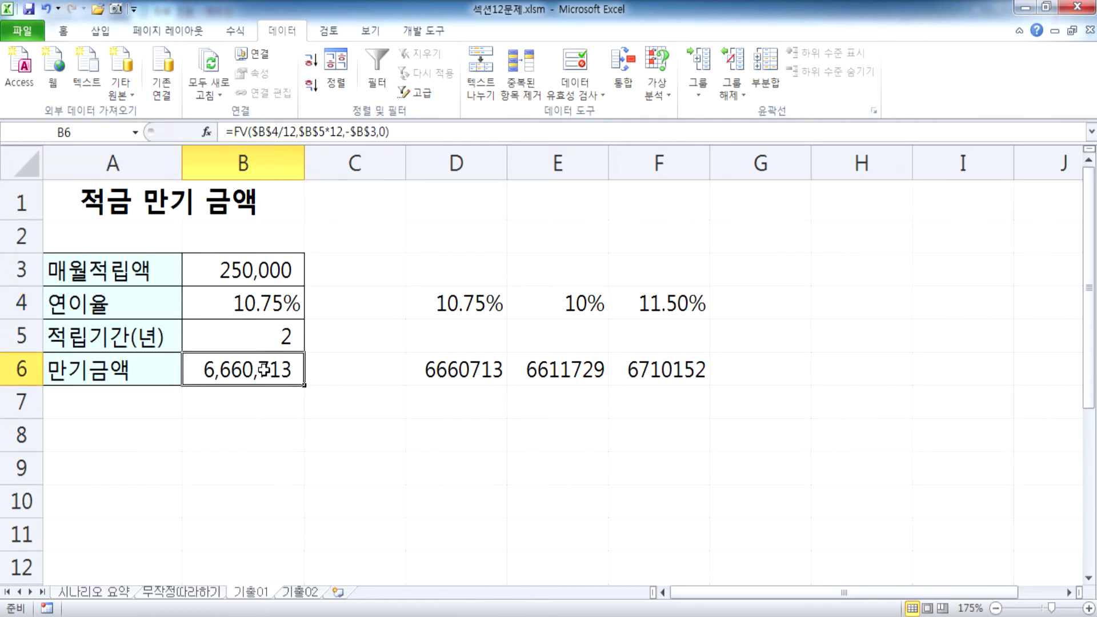
{"action": "left_click", "coordinate": [99, 136]}
{"action": "type", "text": "만기금액"}
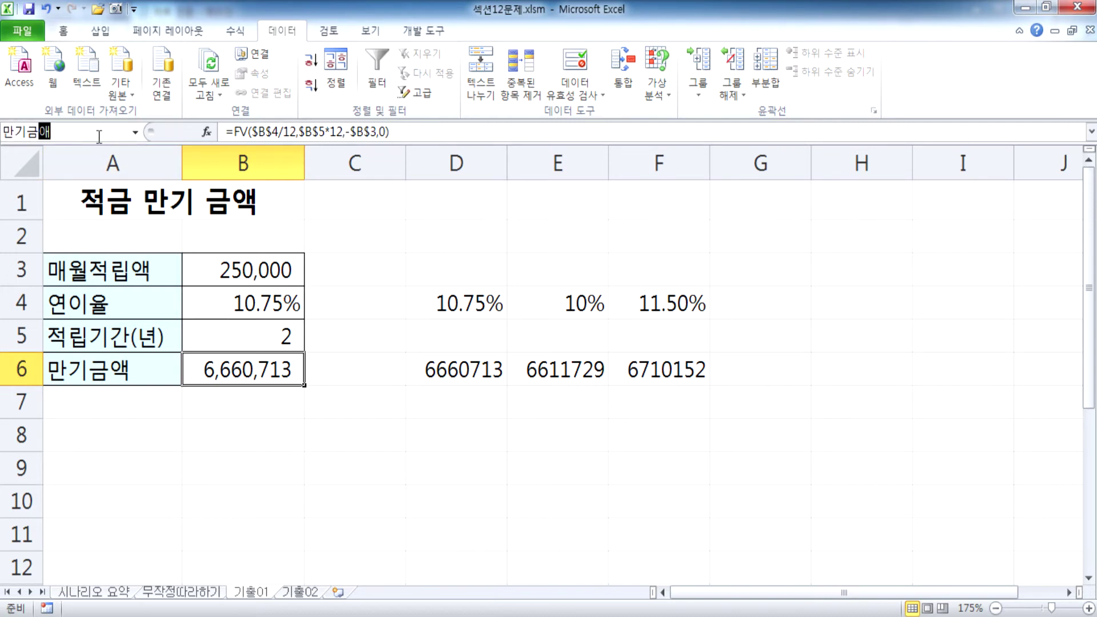
{"action": "key", "text": "Return"}
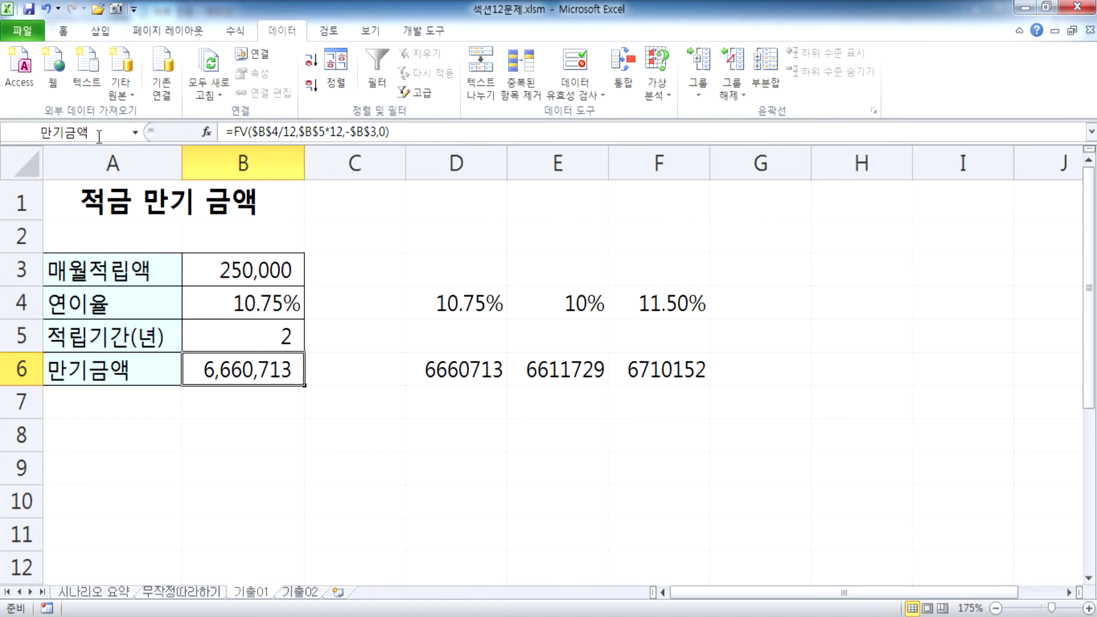
{"action": "left_click", "coordinate": [240, 303]}
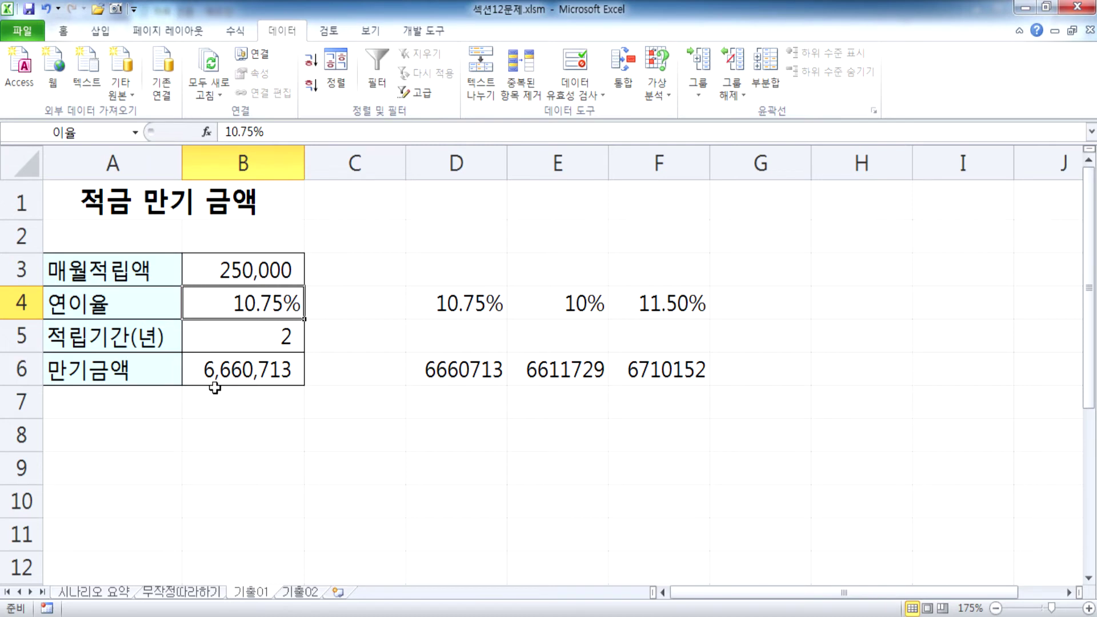
Step: Check the names assigned to the annual rate cell B4 and the maturity amount cell B6
{"action": "left_click", "coordinate": [216, 368]}
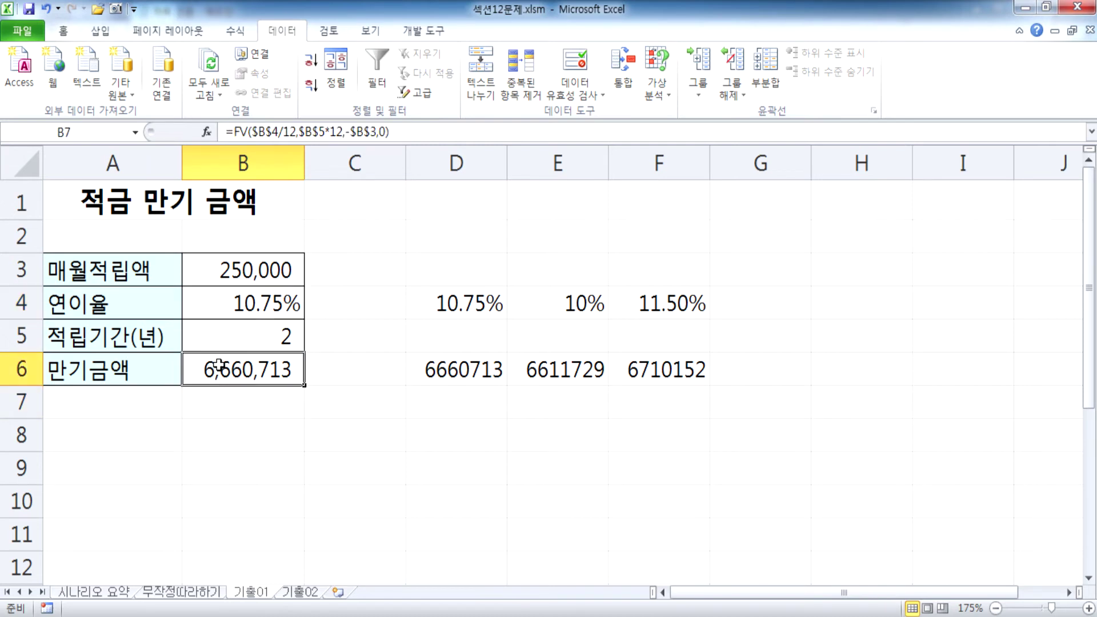
{"action": "left_click", "coordinate": [230, 297]}
{"action": "left_click", "coordinate": [228, 370]}
{"action": "left_click", "coordinate": [380, 247]}
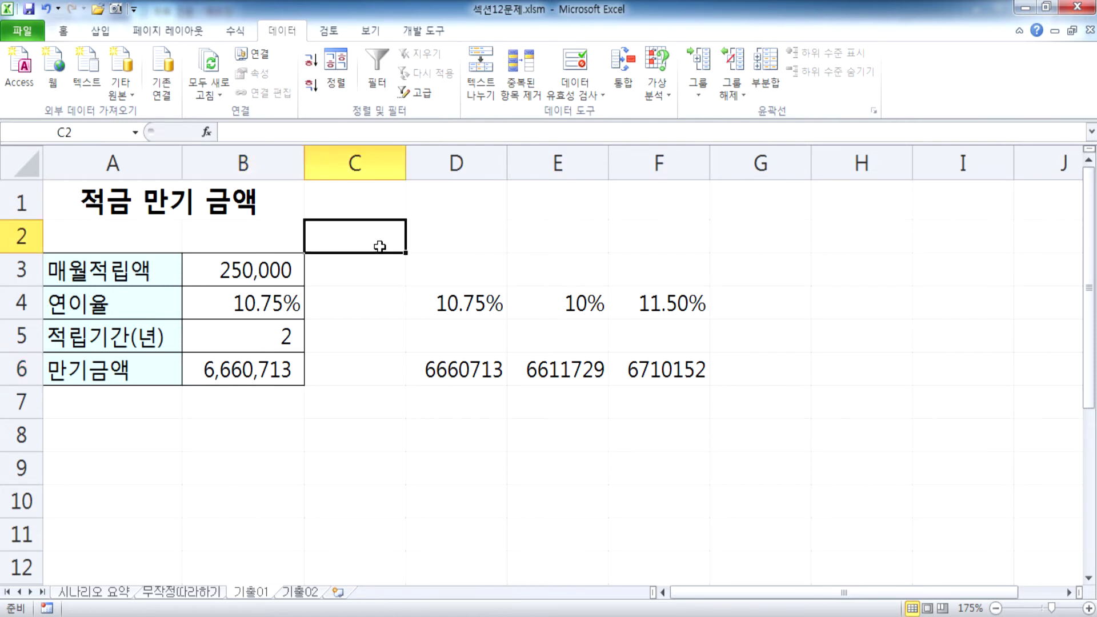
{"action": "left_click", "coordinate": [217, 301]}
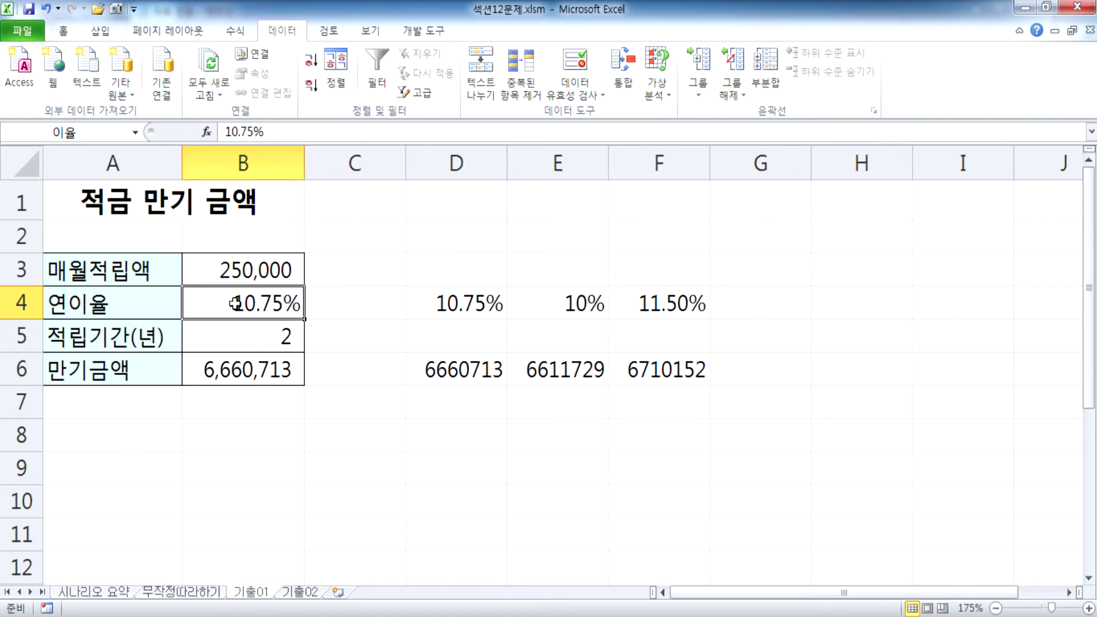
{"action": "left_click", "coordinate": [375, 274]}
Step: Add a new scenario for the annual rate cell B4 in the Scenario Manager and name it 이율10%
{"action": "left_click", "coordinate": [247, 303]}
{"action": "left_click", "coordinate": [657, 90]}
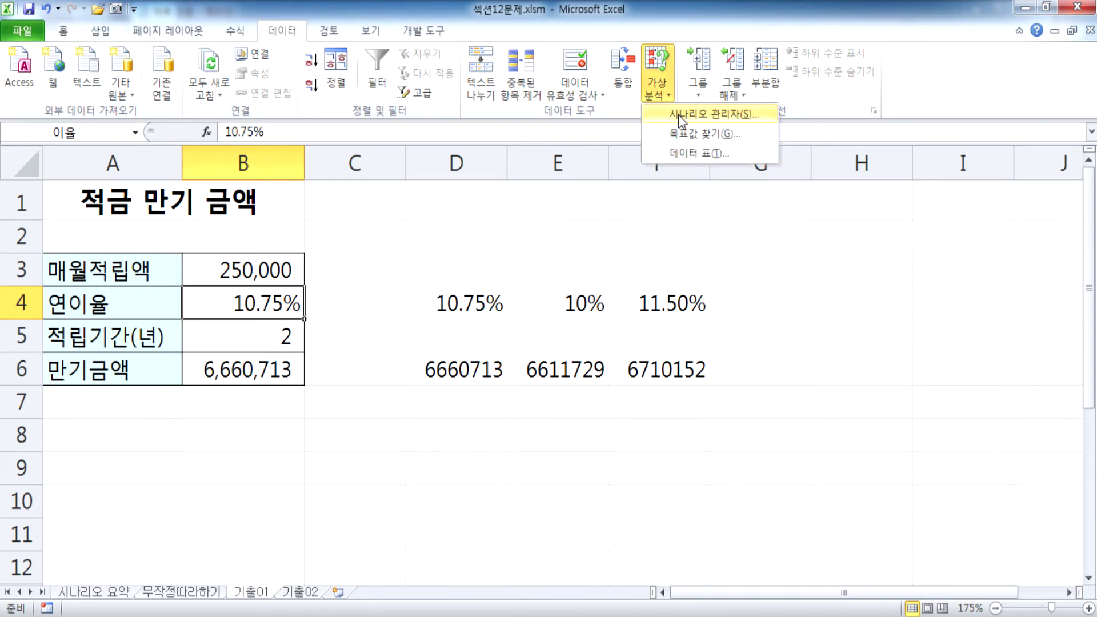
{"action": "left_click", "coordinate": [677, 114]}
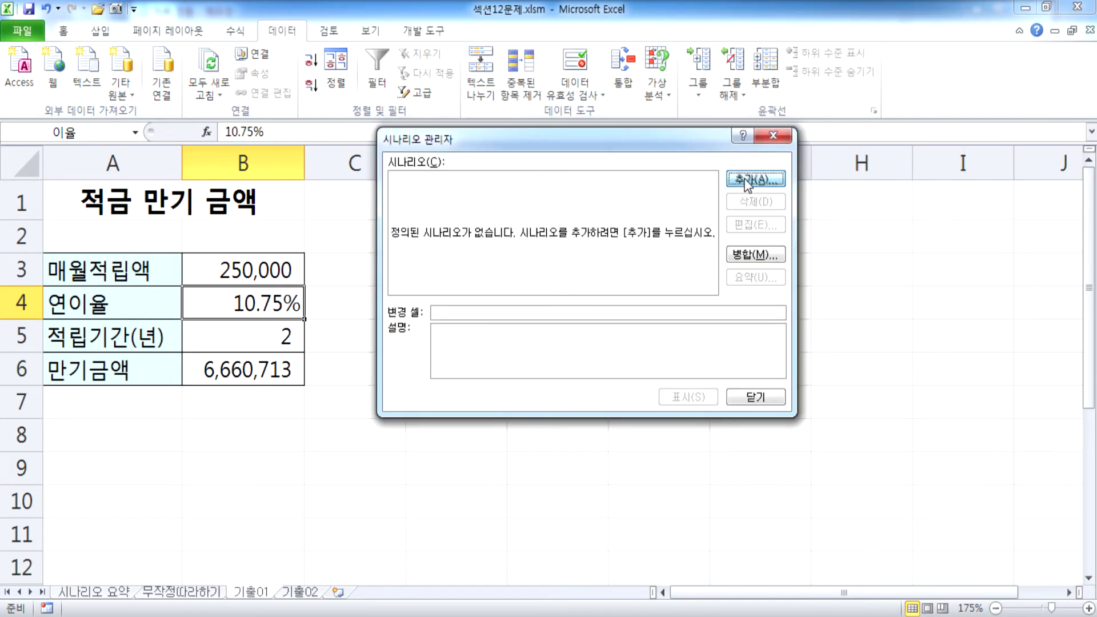
{"action": "left_click", "coordinate": [745, 182]}
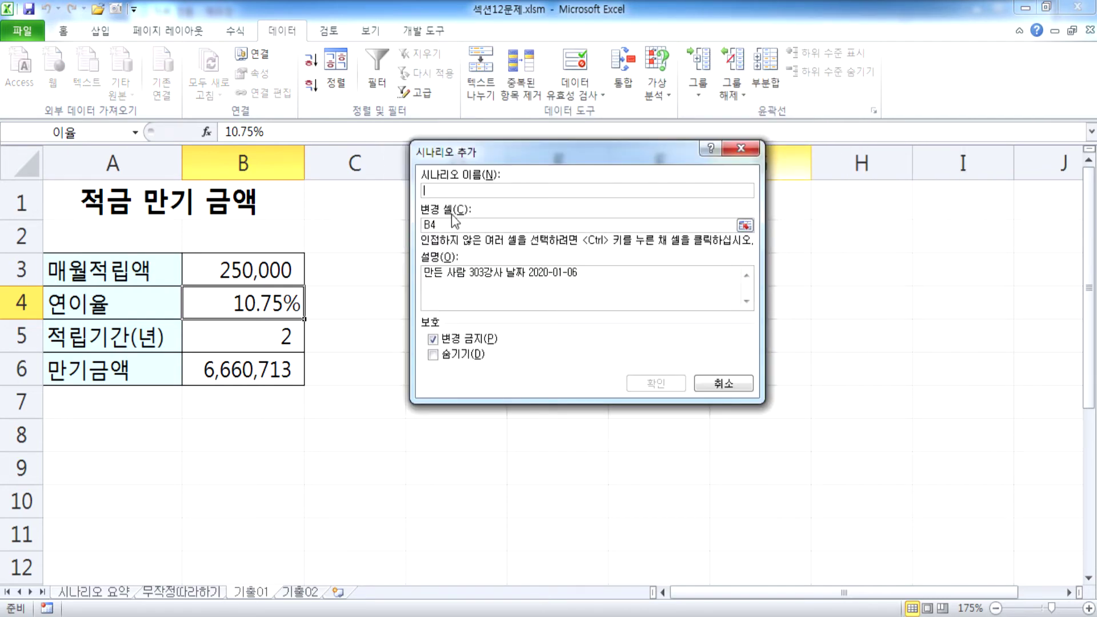
{"action": "type", "text": "이"}
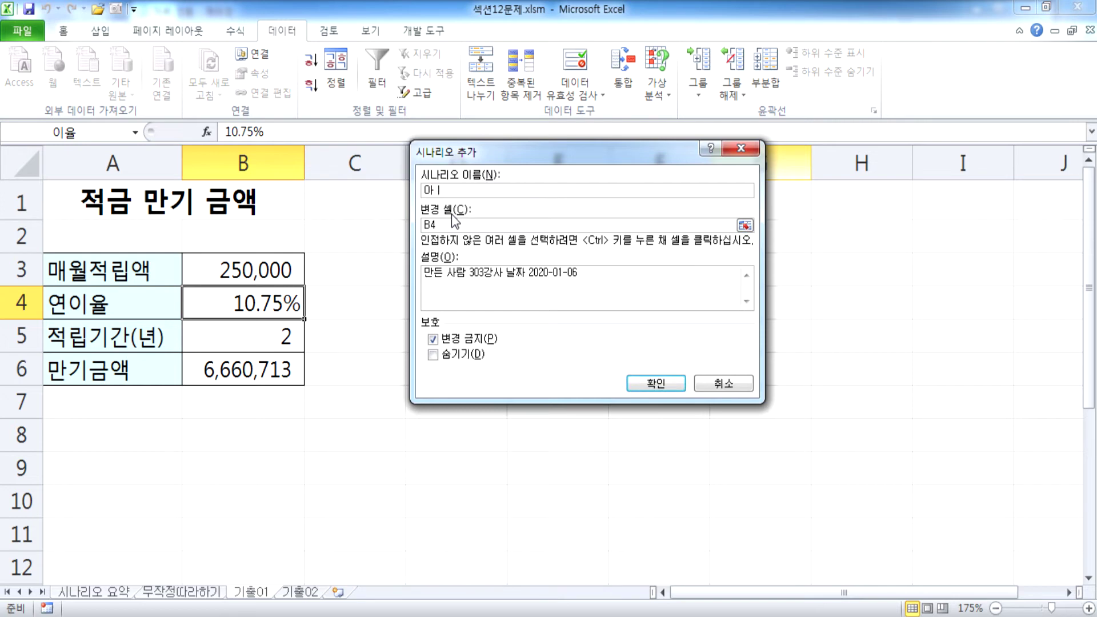
{"action": "type", "text": "ㅇ류10%"}
{"action": "key", "text": "Left"}
{"action": "key", "text": "Left"}
{"action": "key", "text": "Left"}
{"action": "key", "text": "shift+Home"}
{"action": "type", "text": "이율"}
{"action": "key", "text": "shift+End"}
{"action": "key", "text": "Home"}
{"action": "key", "text": "End"}
Step: Keep B4 as the changing cell and set its scenario value to 10%
{"action": "left_click_drag", "start_coordinate": [440, 225], "coordinate": [418, 224]}
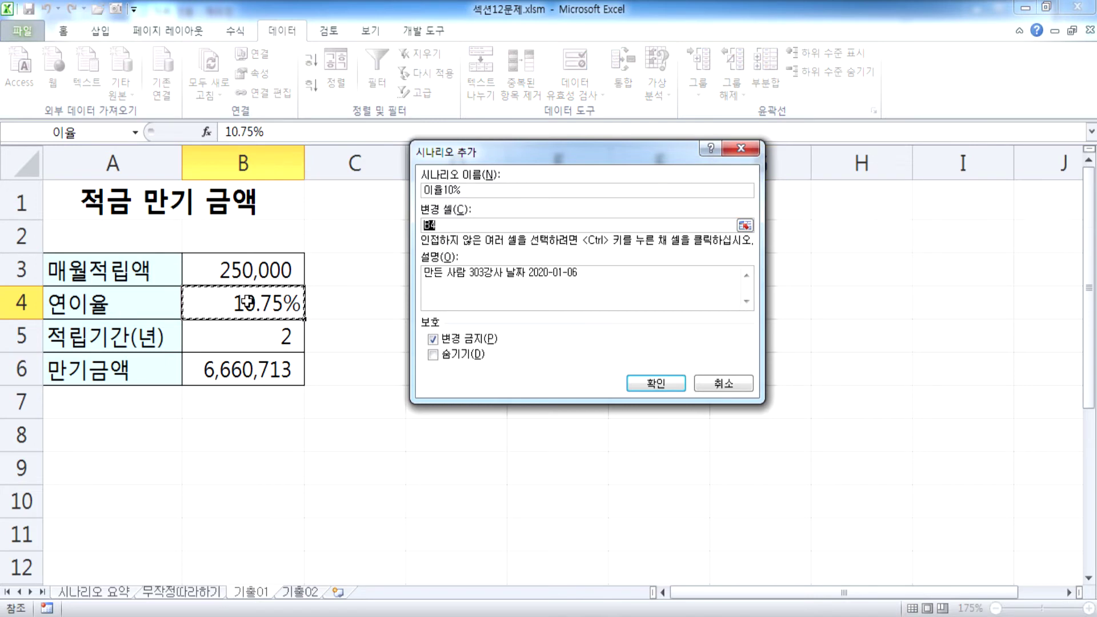
{"action": "left_click", "coordinate": [657, 384]}
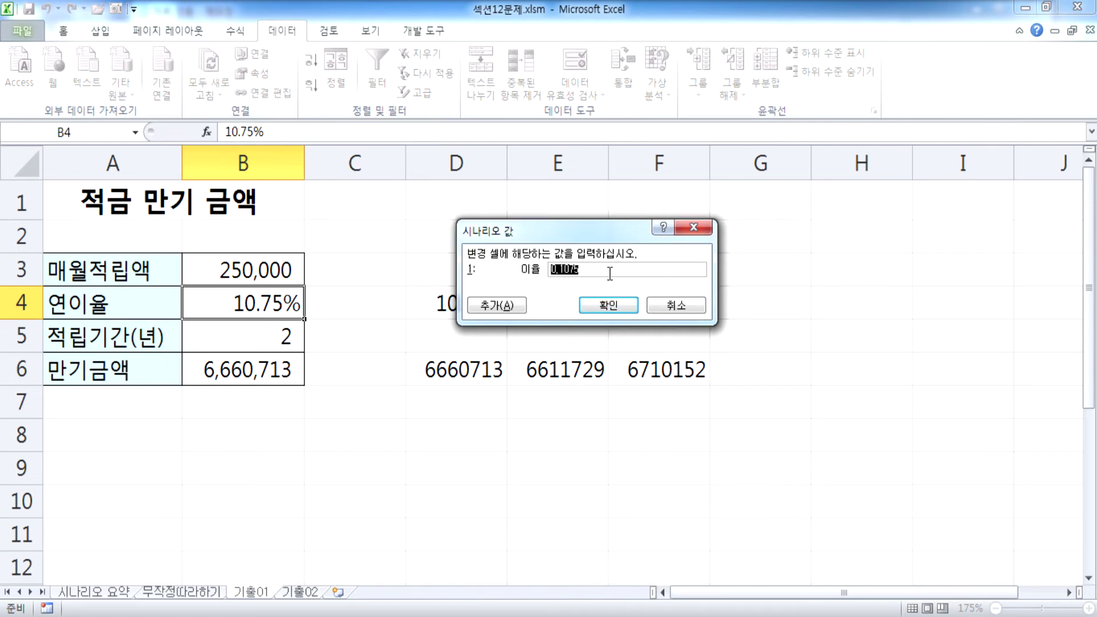
{"action": "type", "text": "10"}
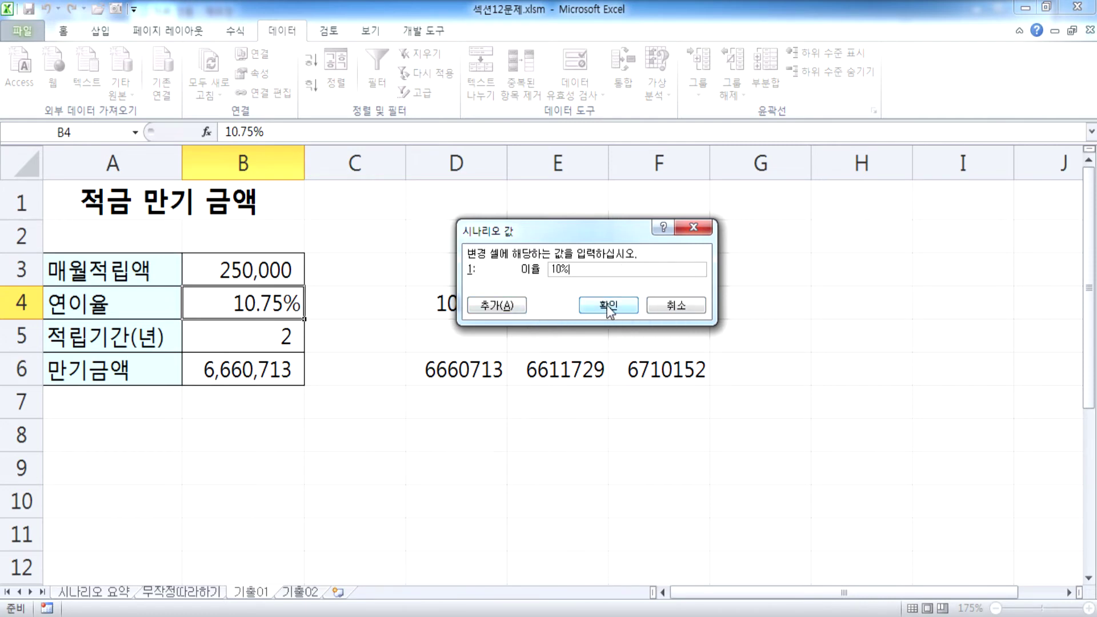
Step: Add a second scenario named 이율11.5% with changing cell B4 and the value 11.5%, and finish adding scenarios
{"action": "left_click", "coordinate": [500, 307]}
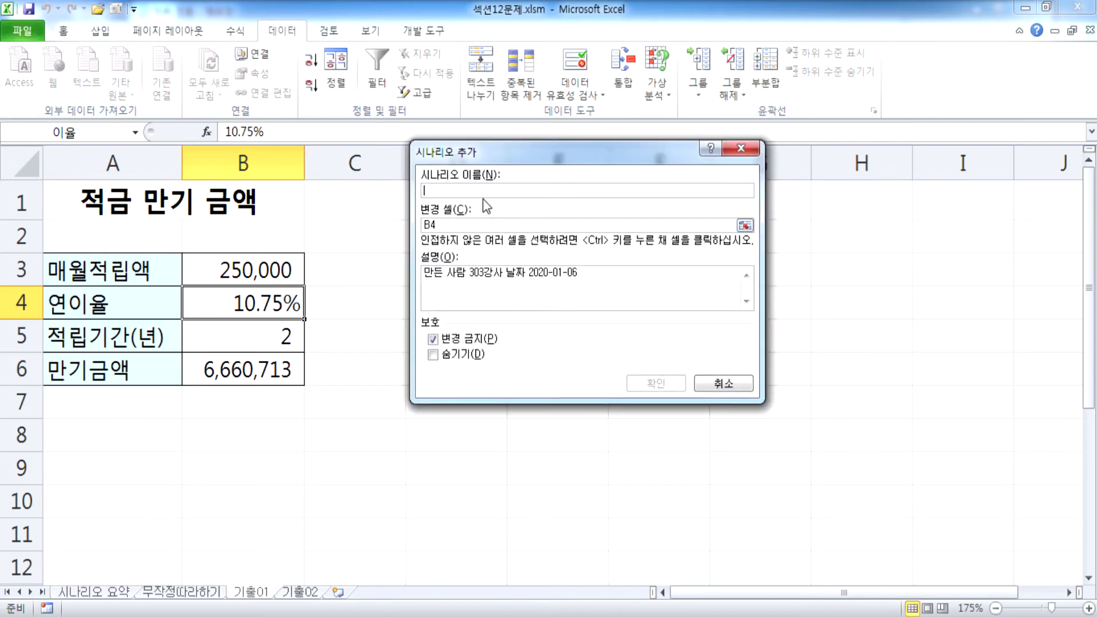
{"action": "type", "text": "이율11.5%"}
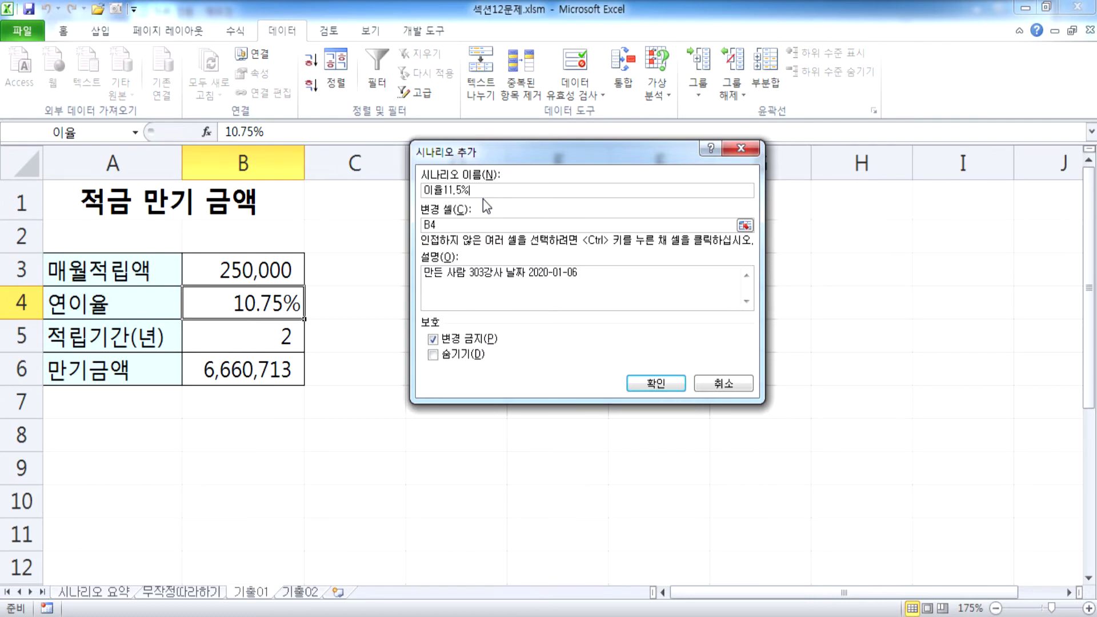
{"action": "left_click", "coordinate": [464, 227]}
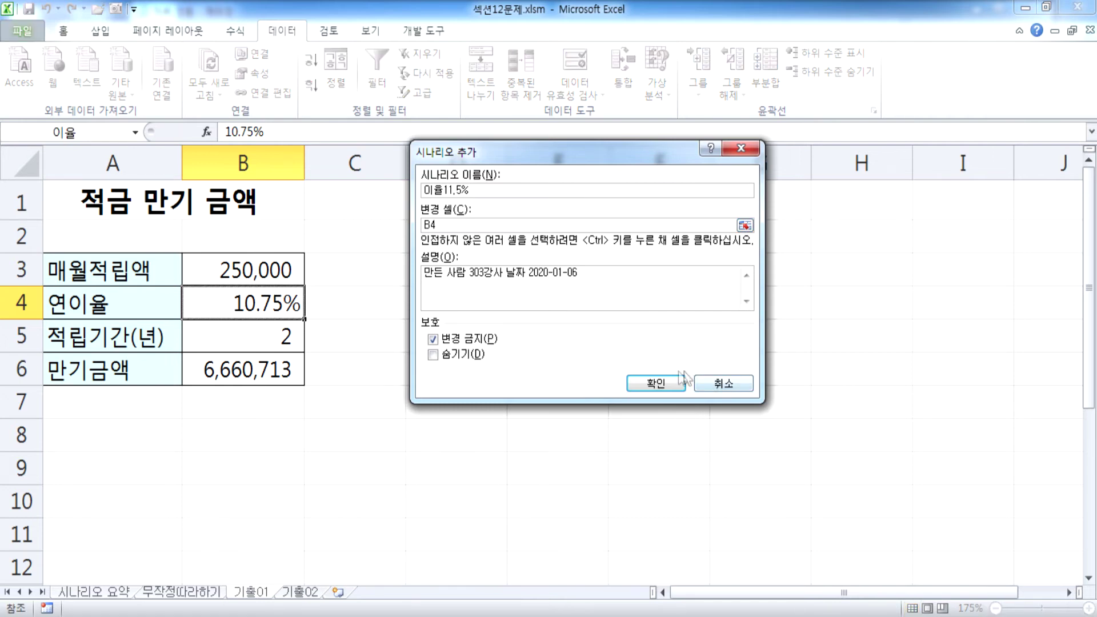
{"action": "left_click", "coordinate": [656, 383]}
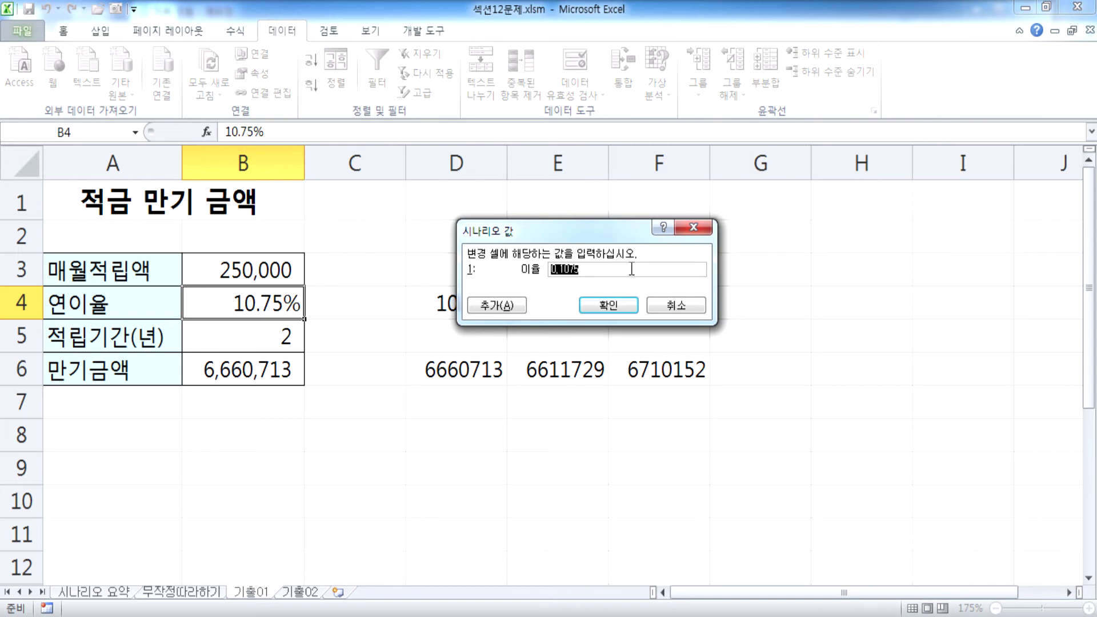
{"action": "type", "text": "0.1"}
{"action": "key", "text": "shift+Home"}
{"action": "type", "text": "1"}
{"action": "left_click", "coordinate": [602, 308]}
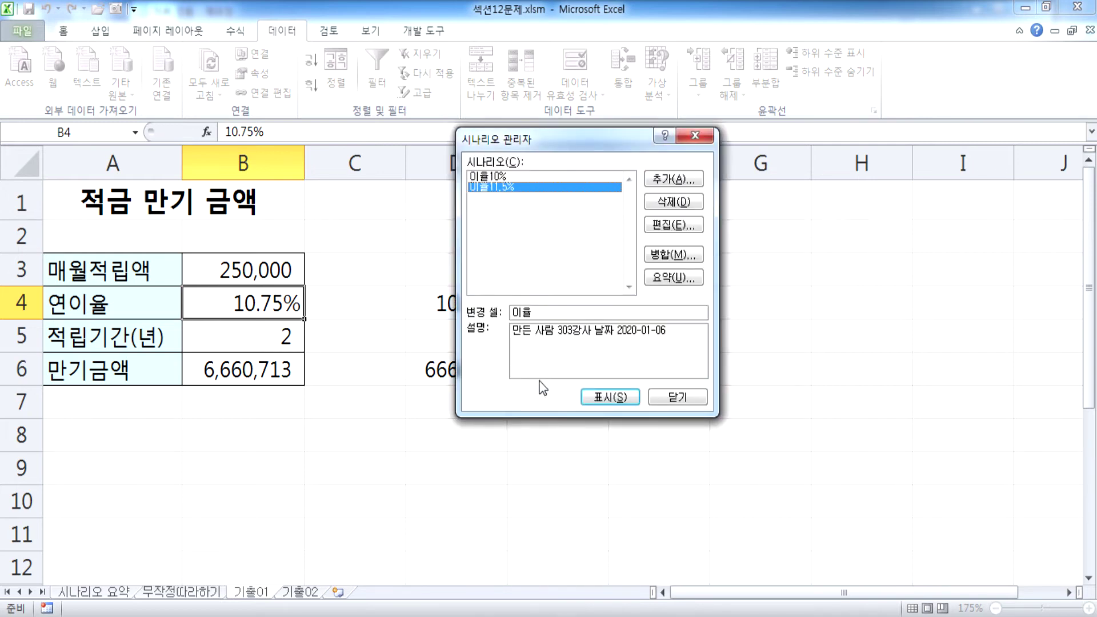
Step: Review the 이율10% and 이율11.5% scenarios and create a scenario summary report with B6 as the result cell
{"action": "left_click", "coordinate": [503, 177]}
{"action": "left_click", "coordinate": [503, 188]}
{"action": "left_click", "coordinate": [502, 177]}
{"action": "left_click", "coordinate": [503, 188]}
{"action": "left_click", "coordinate": [500, 176]}
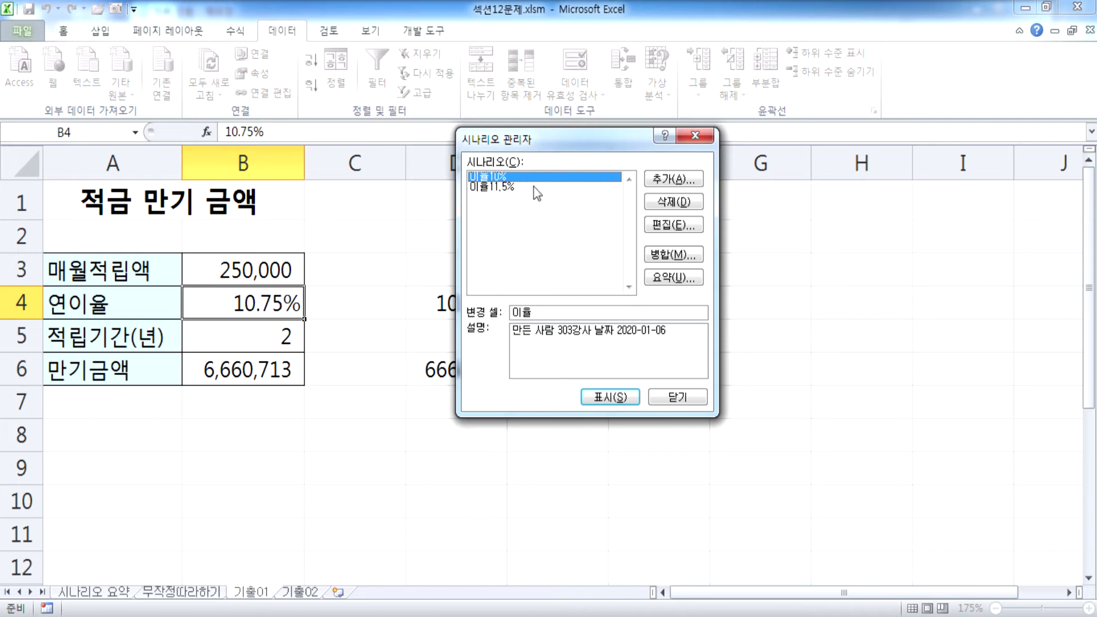
{"action": "left_click", "coordinate": [663, 279]}
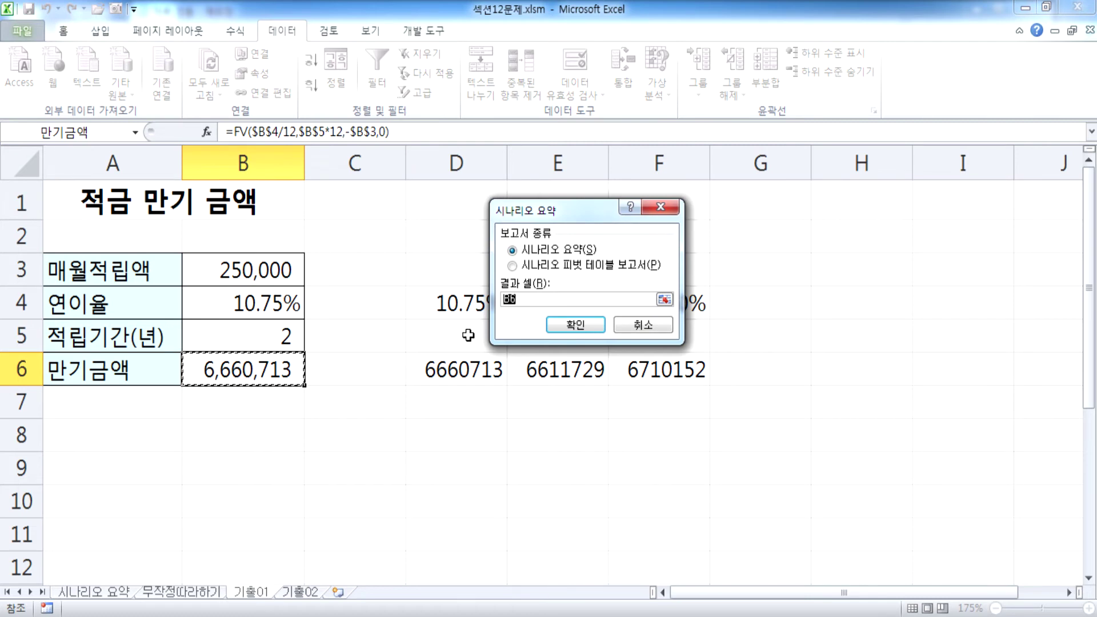
{"action": "left_click", "coordinate": [575, 327]}
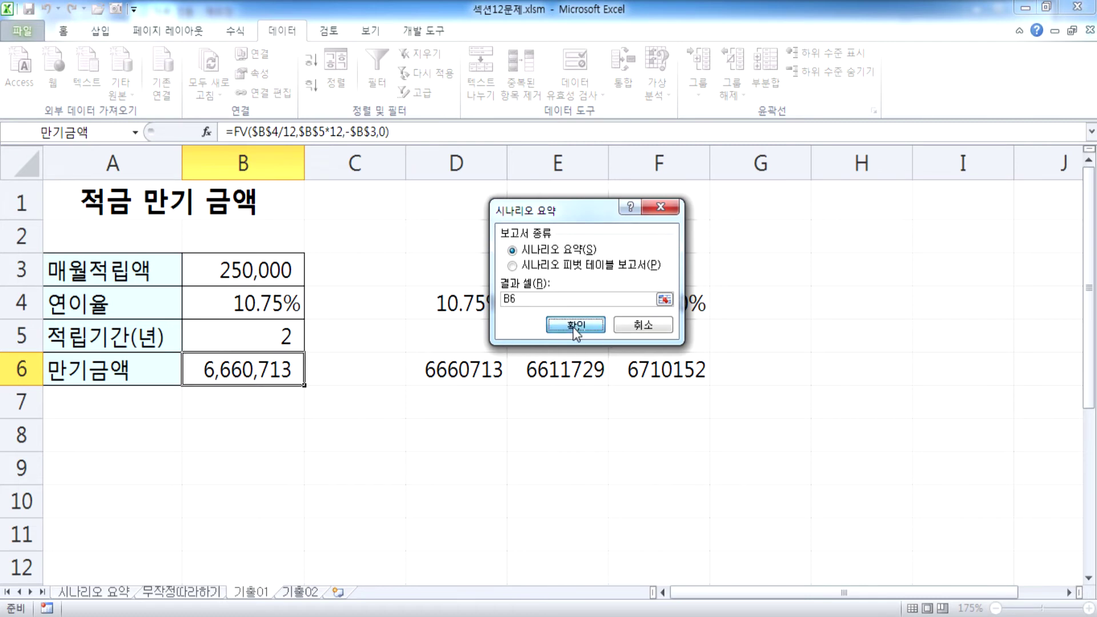
Step: Restore the Excel window to a smaller size, check the 기출01 sheet, and enlarge the window to show the whole 시나리오 요약 2 report
{"action": "left_click", "coordinate": [1046, 7]}
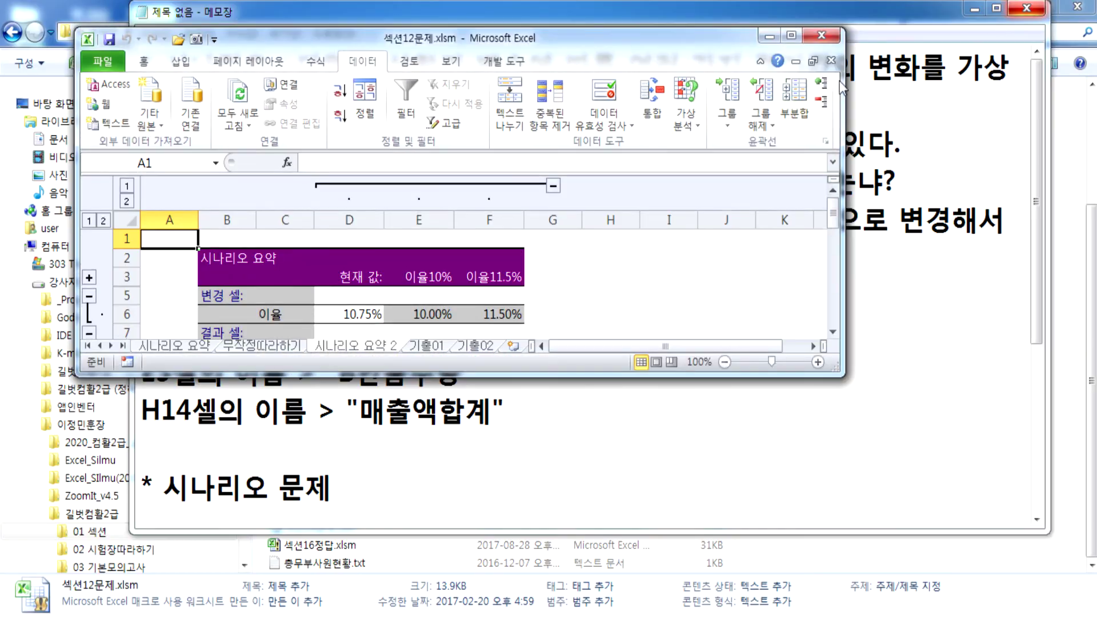
{"action": "left_click", "coordinate": [447, 350]}
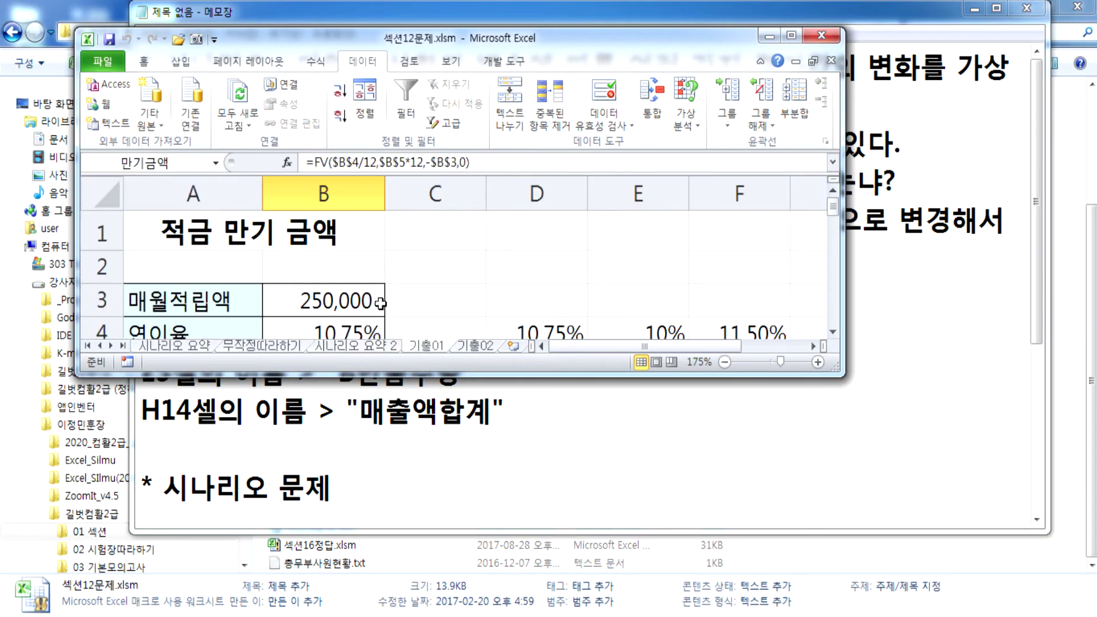
{"action": "scroll", "coordinate": [382, 309], "scroll_direction": "down", "scroll_amount": 1}
{"action": "left_click", "coordinate": [376, 347]}
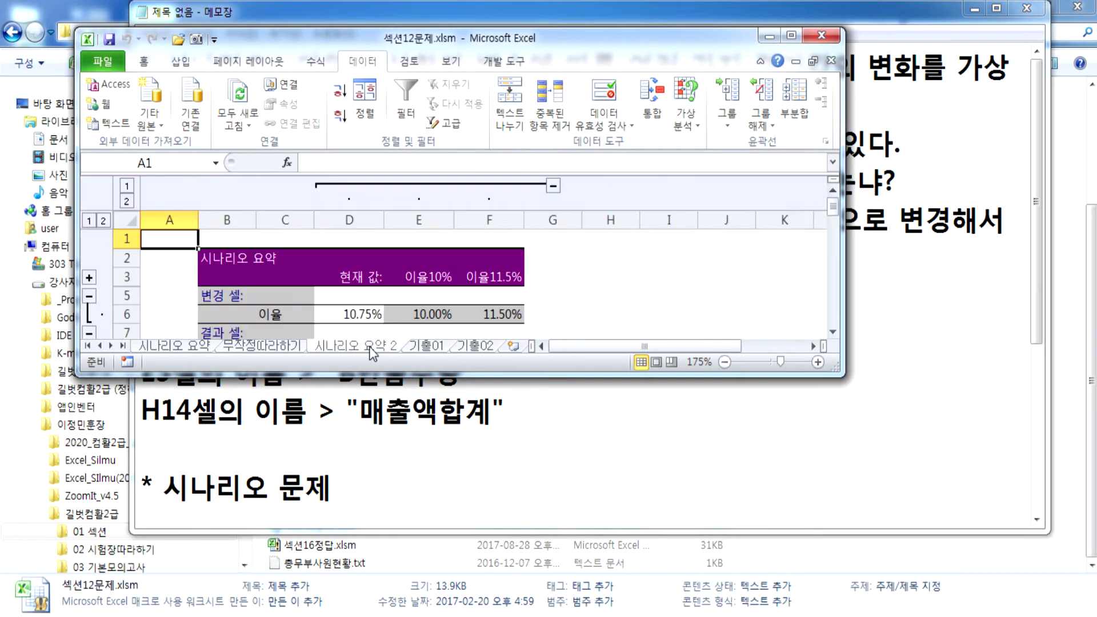
{"action": "left_click_drag", "start_coordinate": [365, 376], "coordinate": [324, 482]}
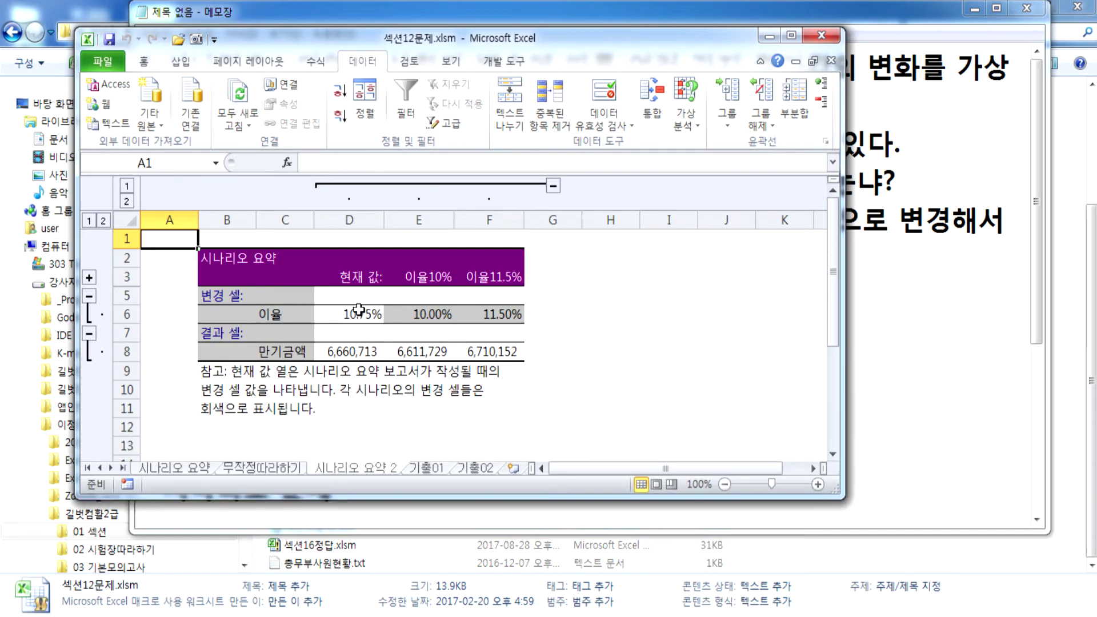
Step: Examine the rates and maturity amounts per scenario in the 시나리오 요약 2 report and look at where its sheet sits relative to 기출01
{"action": "left_click_drag", "start_coordinate": [360, 313], "coordinate": [366, 347]}
{"action": "left_click_drag", "start_coordinate": [421, 314], "coordinate": [421, 347]}
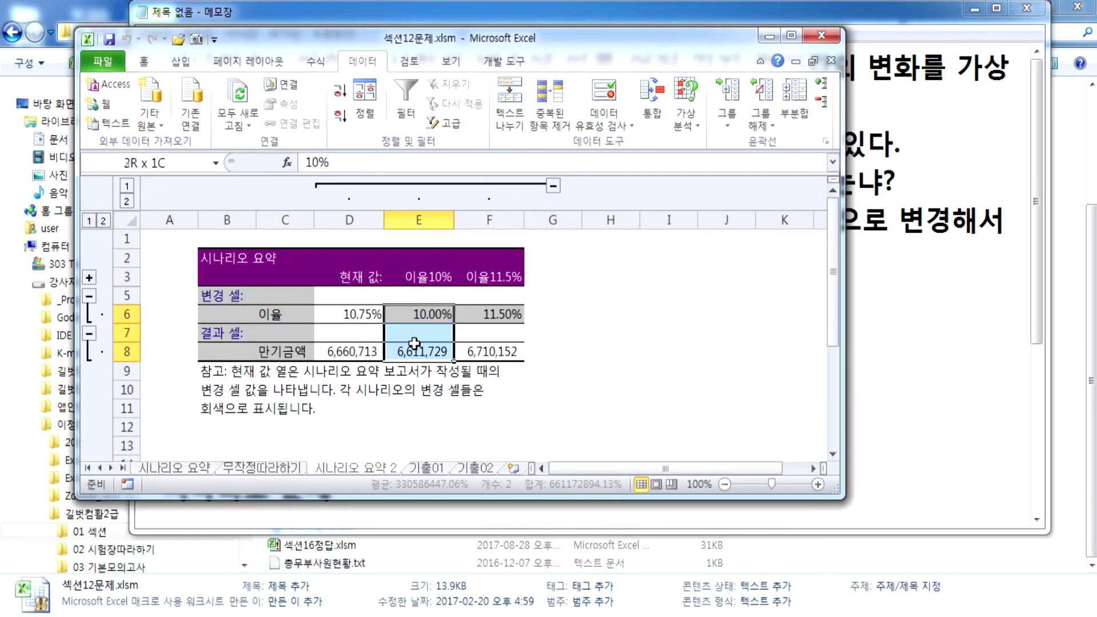
{"action": "left_click_drag", "start_coordinate": [422, 277], "coordinate": [483, 277]}
{"action": "left_click_drag", "start_coordinate": [418, 315], "coordinate": [501, 332]}
{"action": "left_click_drag", "start_coordinate": [415, 350], "coordinate": [503, 355]}
{"action": "left_click", "coordinate": [565, 395]}
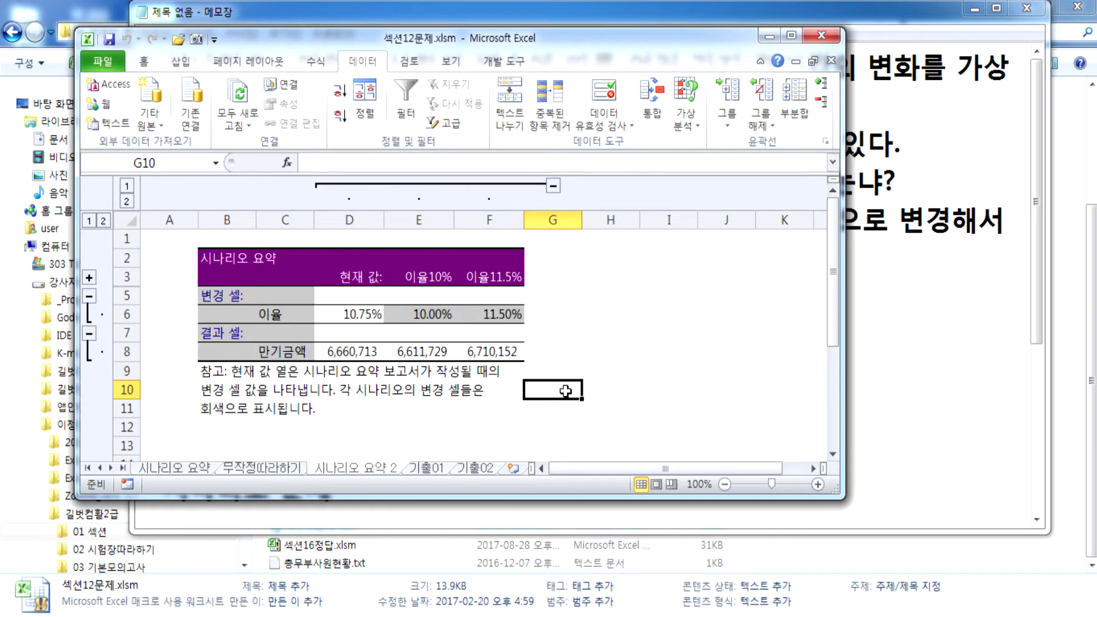
{"action": "left_click", "coordinate": [427, 468]}
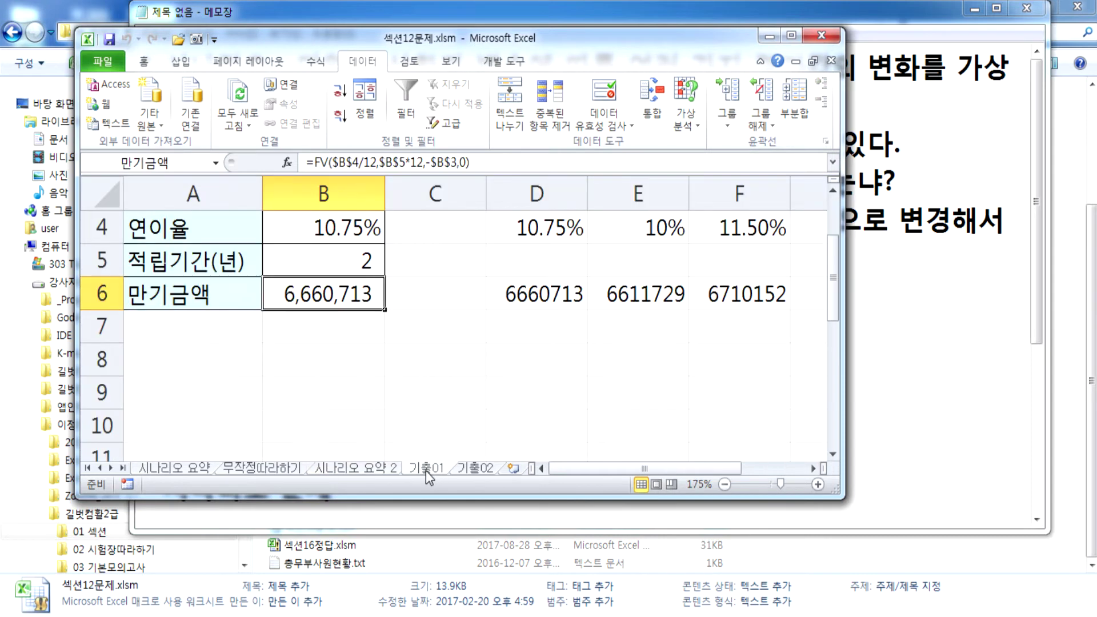
{"action": "left_click", "coordinate": [369, 469]}
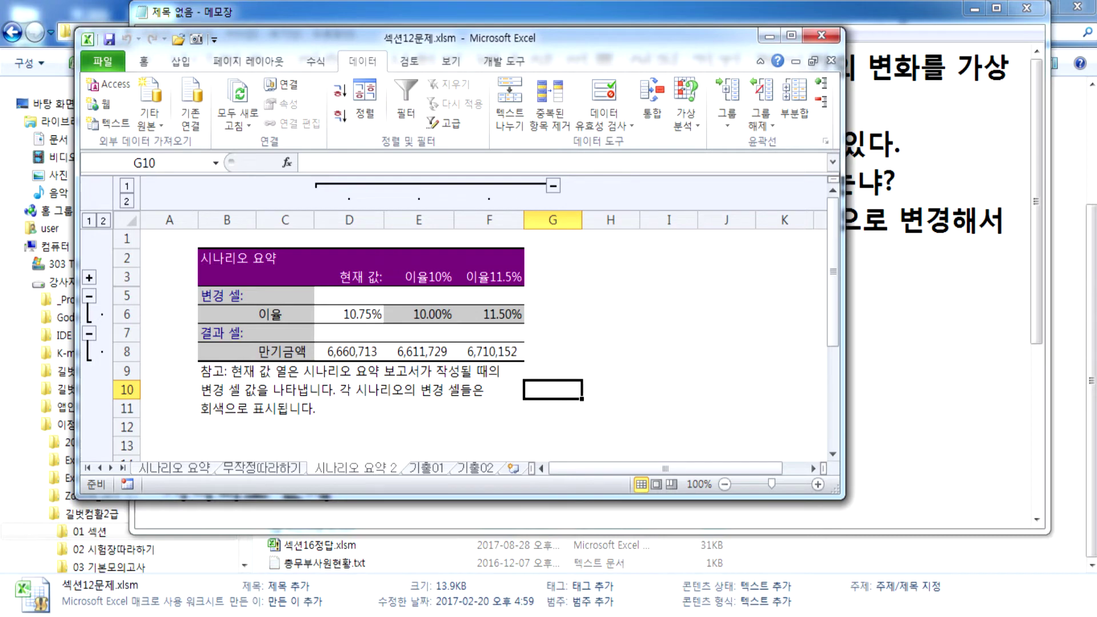
Step: Switch to the Notepad notes and start a new line below the scenario notes reading "* 엑셀에서 작업을 할 때"
{"action": "key", "text": "alt+Tab"}
{"action": "scroll", "coordinate": [372, 421], "scroll_direction": "down", "scroll_amount": 3}
{"action": "left_click", "coordinate": [207, 375]}
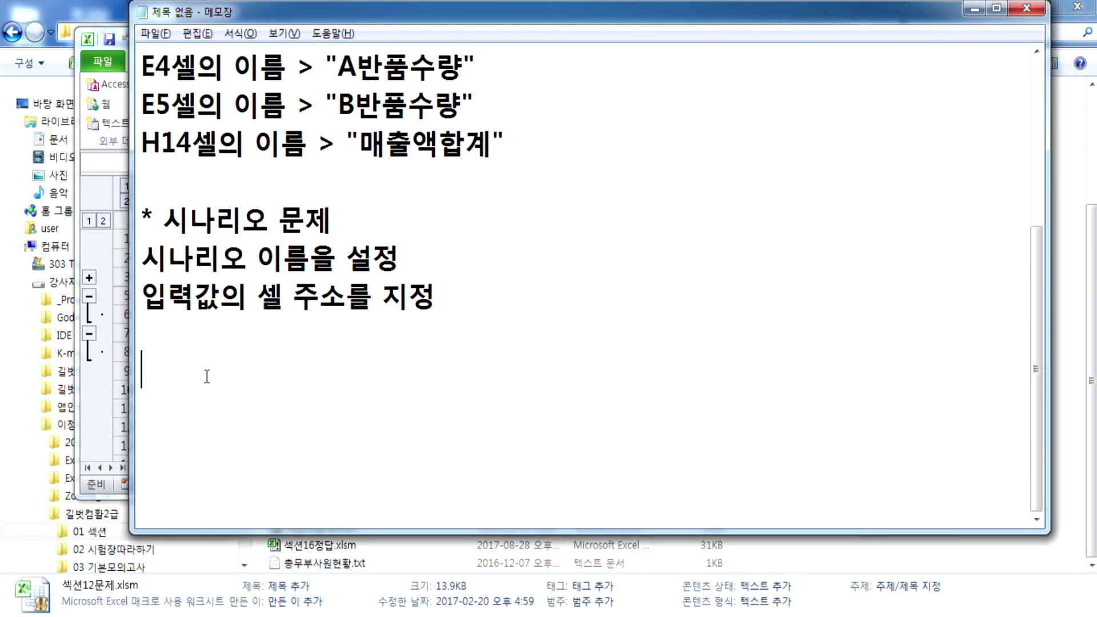
{"action": "type", "text": "* 엑셀"}
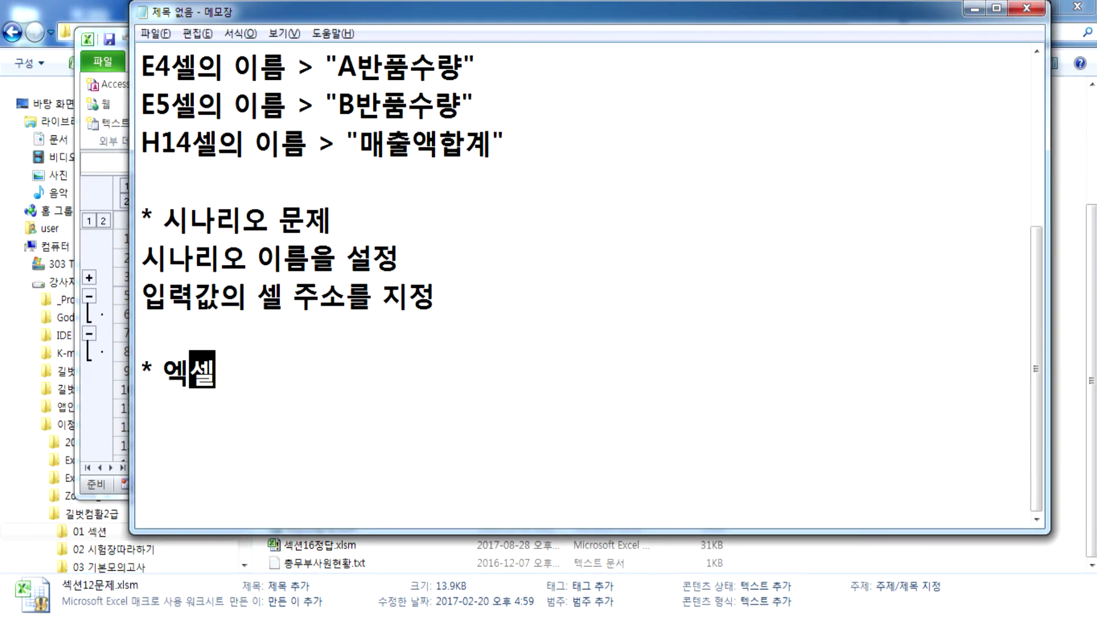
{"action": "type", "text": "에서 작업을 할 ㄸ"}
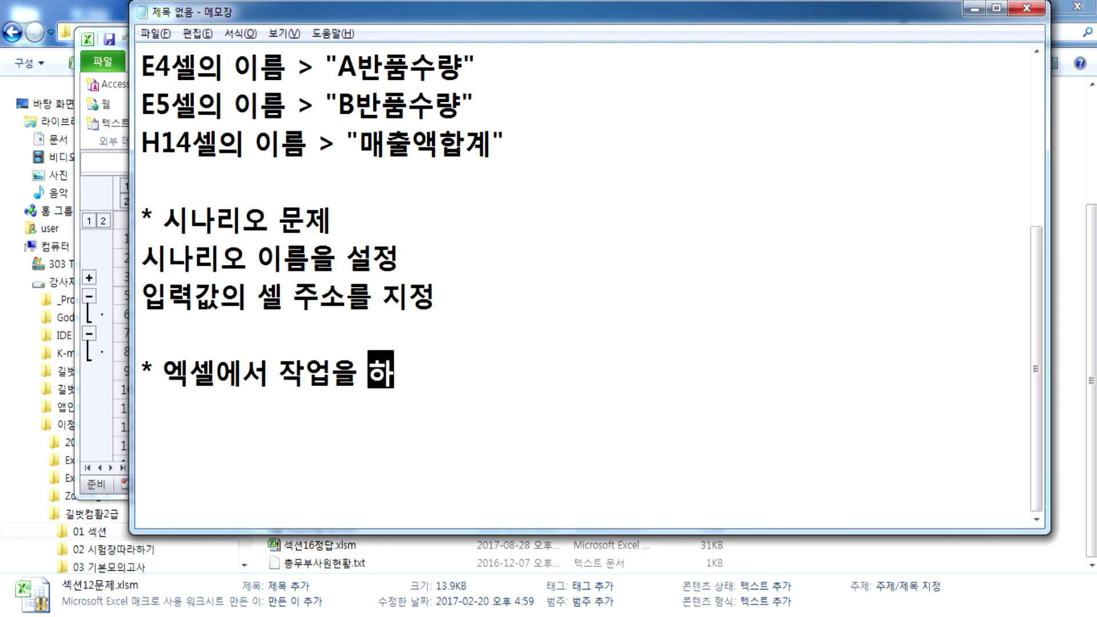
{"action": "key", "text": "BackSpace"}
{"action": "type", "text": "때"}
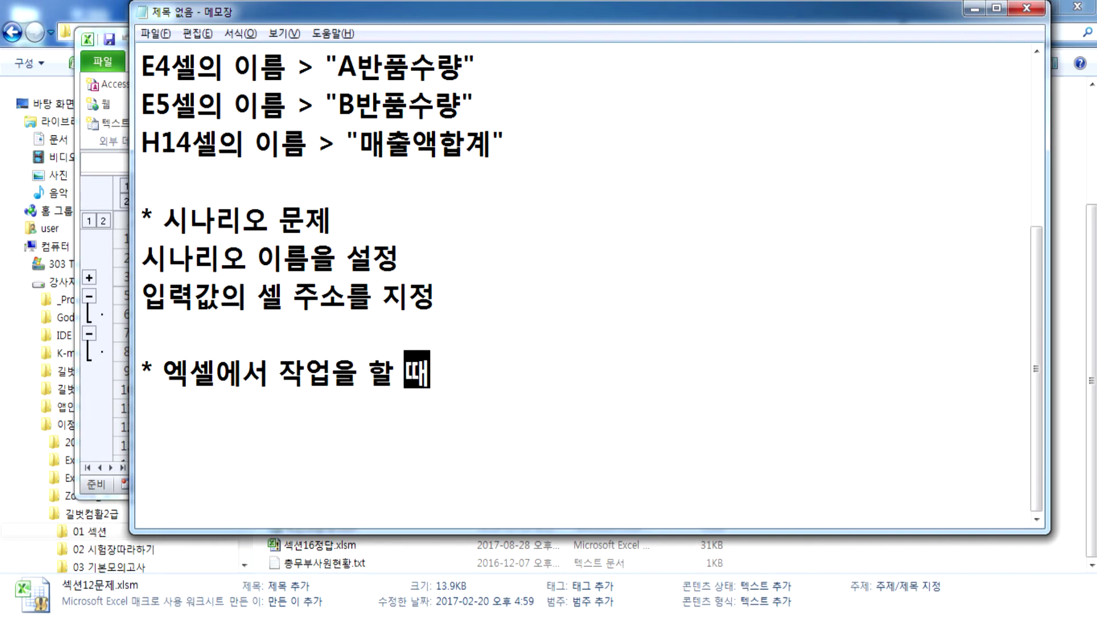
Step: Insert the word 삽입 before 작업을 in the new note line
{"action": "key", "text": "Left"}
{"action": "key", "text": "Left"}
{"action": "key", "text": "Left"}
{"action": "key", "text": "Left"}
{"action": "key", "text": "Left"}
{"action": "key", "text": "Left"}
{"action": "key", "text": "Left"}
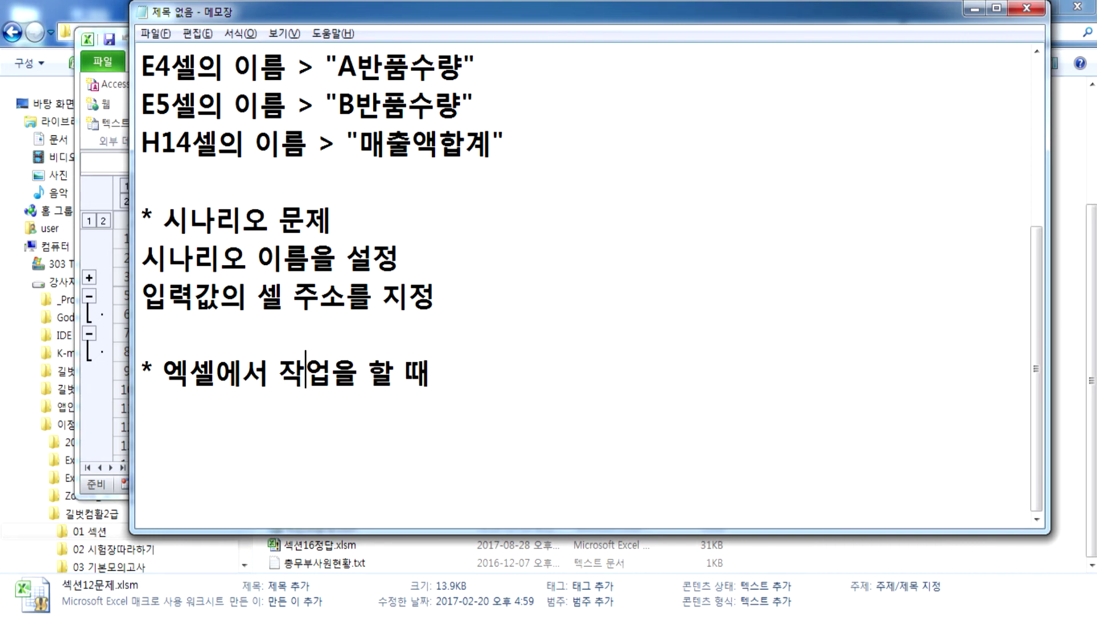
{"action": "type", "text": "삽입"}
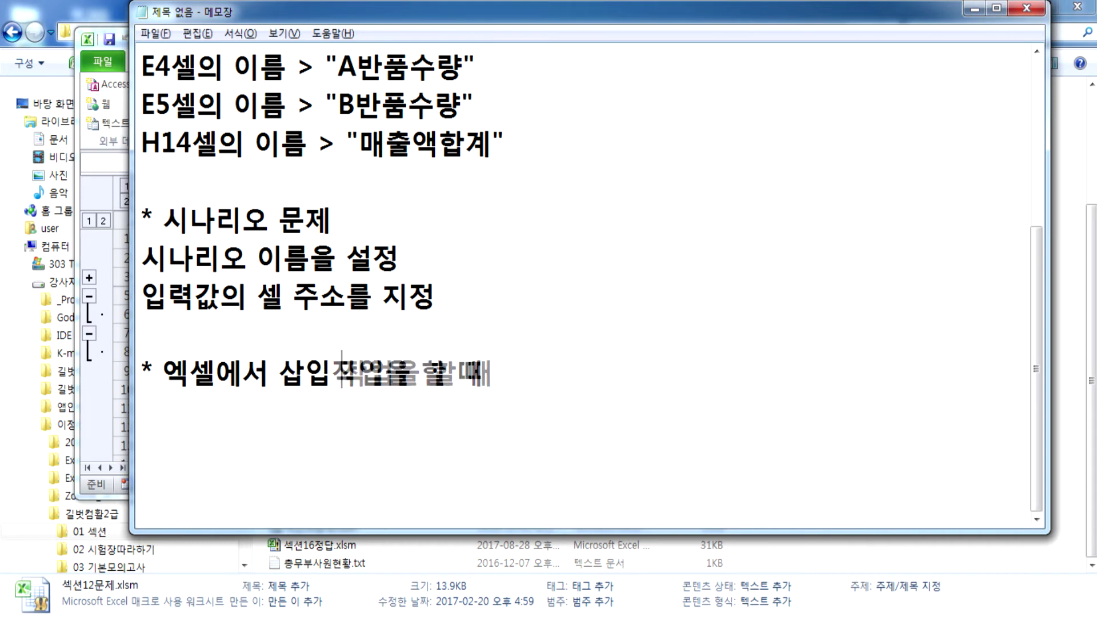
Step: Replace the ending 할 때 of the Notepad note line with "하면, 현재"
{"action": "key", "text": "End"}
{"action": "key", "text": "BackSpace"}
{"action": "key", "text": "BackSpace"}
{"action": "key", "text": "BackSpace"}
{"action": "type", "text": "하면 현재"}
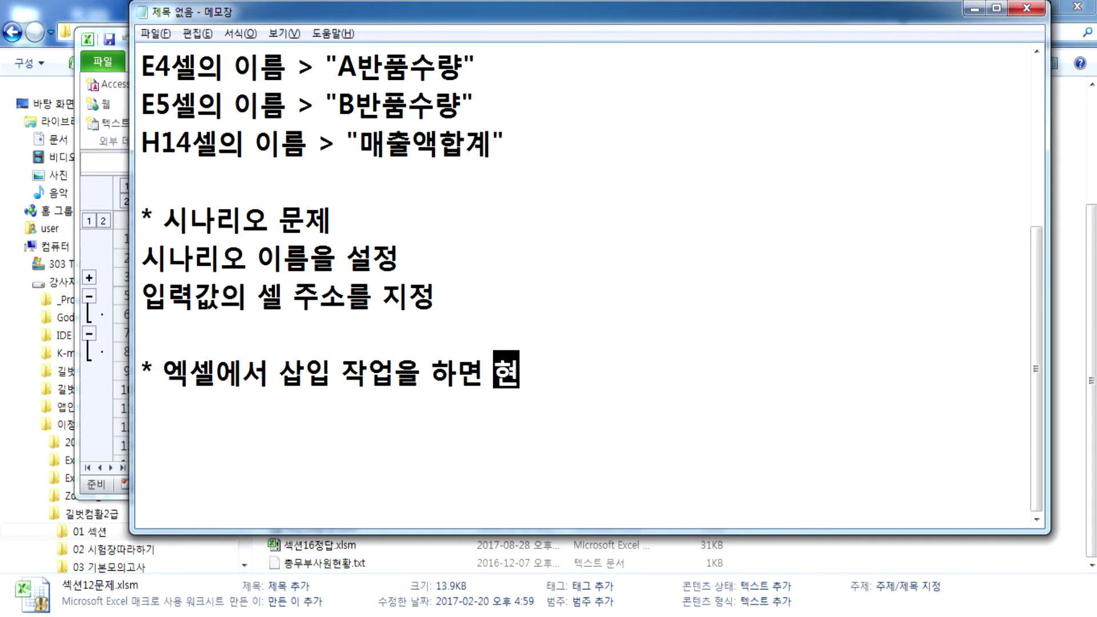
{"action": "key", "text": "Left"}
{"action": "key", "text": "Left"}
{"action": "key", "text": "Left"}
{"action": "type", "text": ","}
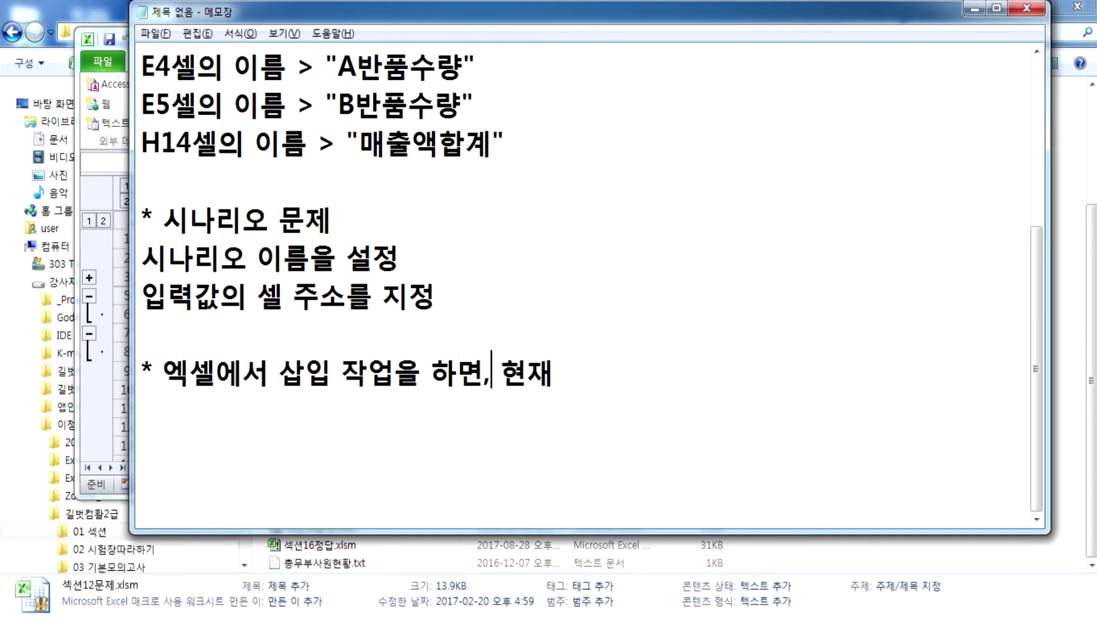
Step: Finish the note line with "상태에서 왼쪽 또는 위쪽에 생성이 된다." and widen the Notepad window so it fits on one line
{"action": "type", "text": " 상태에서 "}
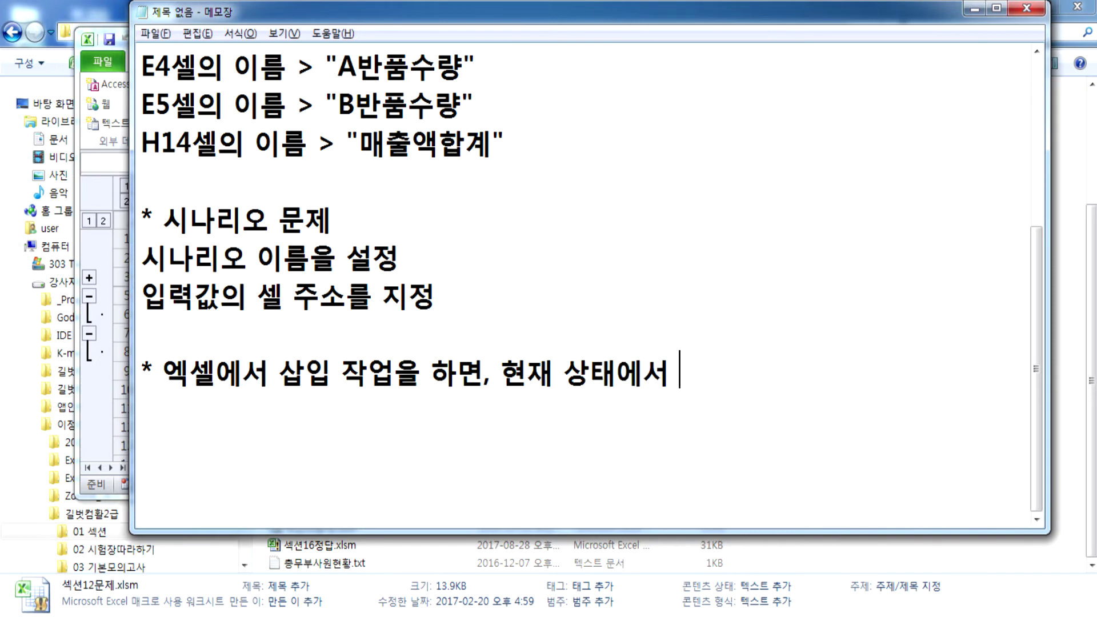
{"action": "type", "text": "의ㄴ쪽"}
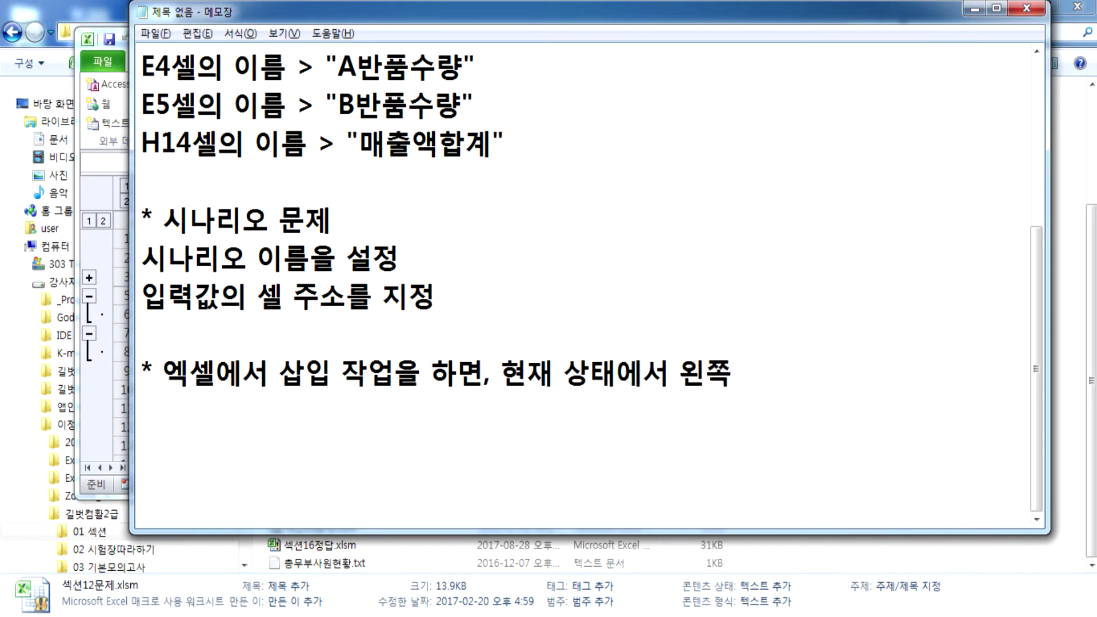
{"action": "type", "text": " 또는 위"}
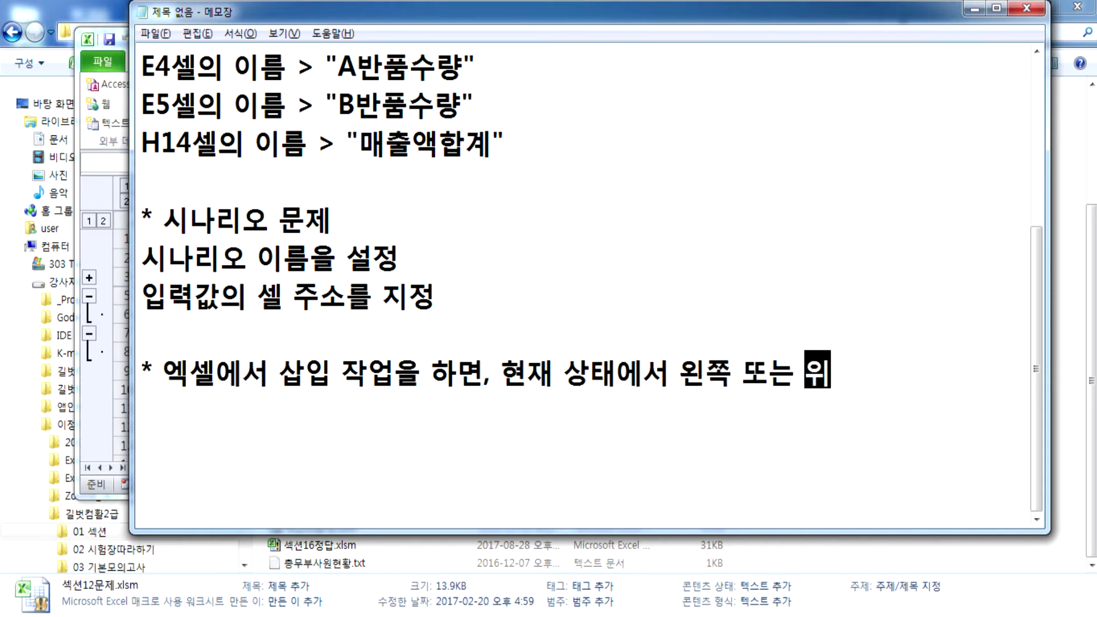
{"action": "type", "text": "쪽에 생"}
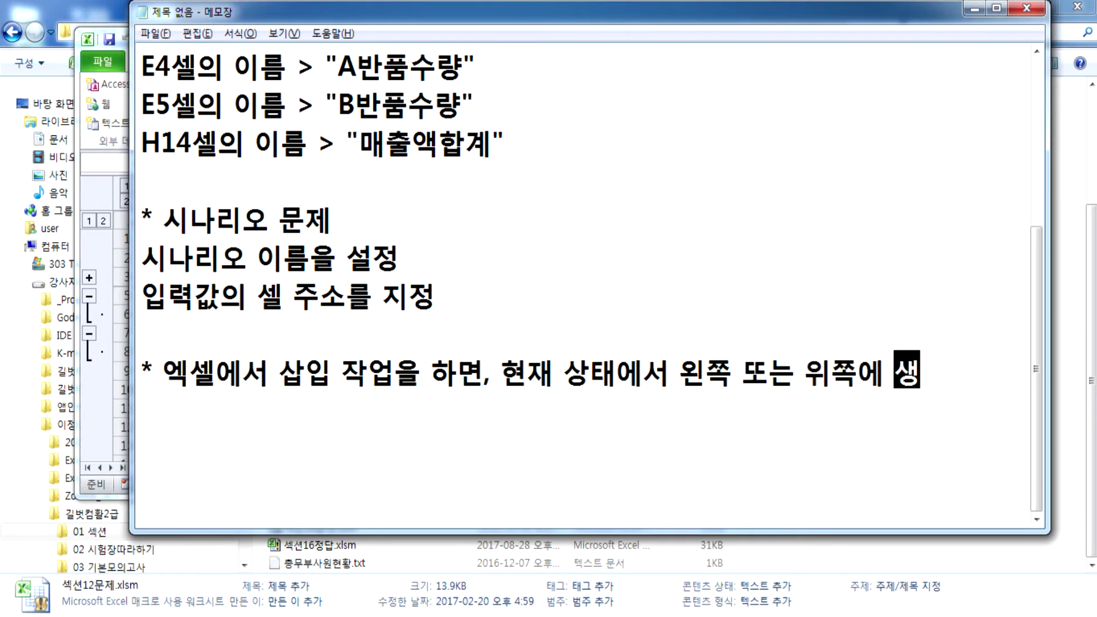
{"action": "type", "text": "성ㅇㅣ 된다."}
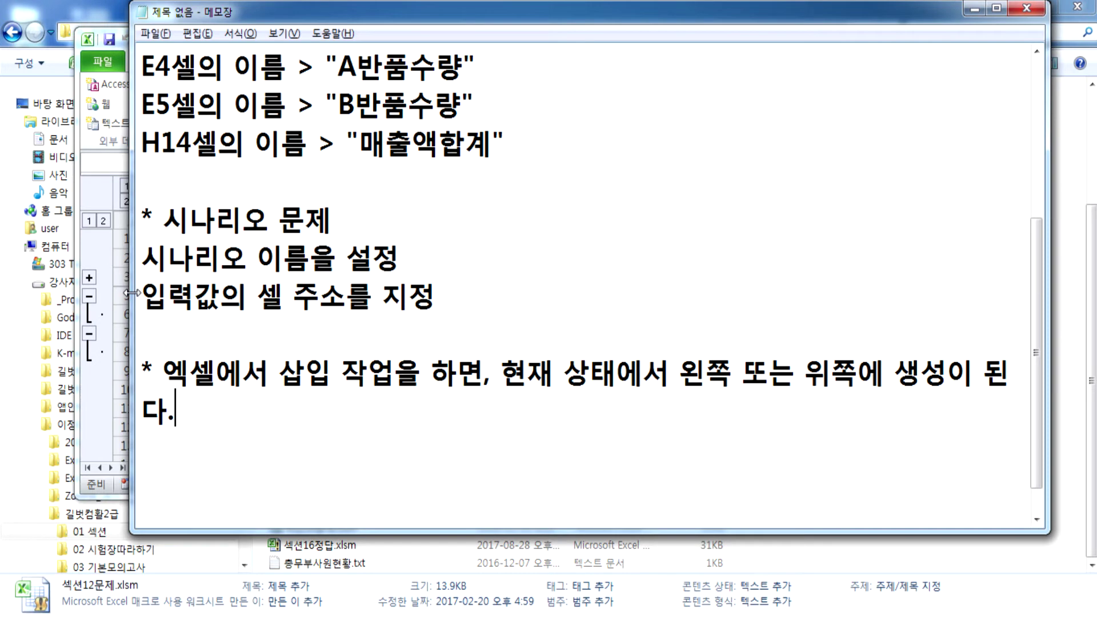
{"action": "left_click_drag", "start_coordinate": [130, 288], "coordinate": [67, 284]}
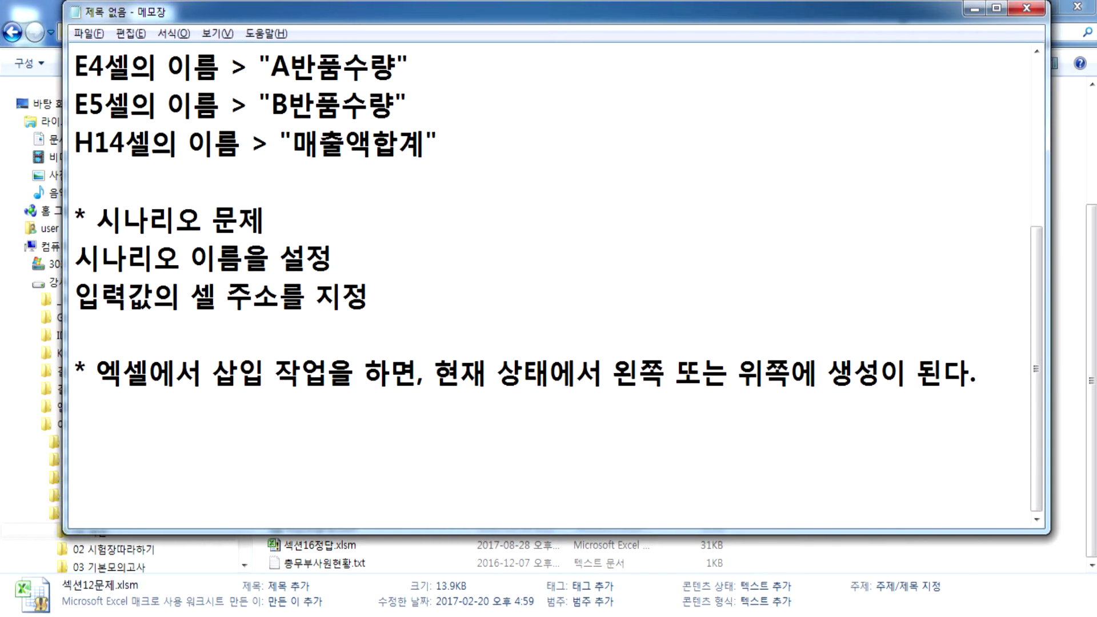
Step: Switch to Excel's 기출01 sheet and demonstrate inserting a row at row 5 twice, undoing each insertion
{"action": "left_click", "coordinate": [554, 606]}
{"action": "left_click", "coordinate": [425, 468]}
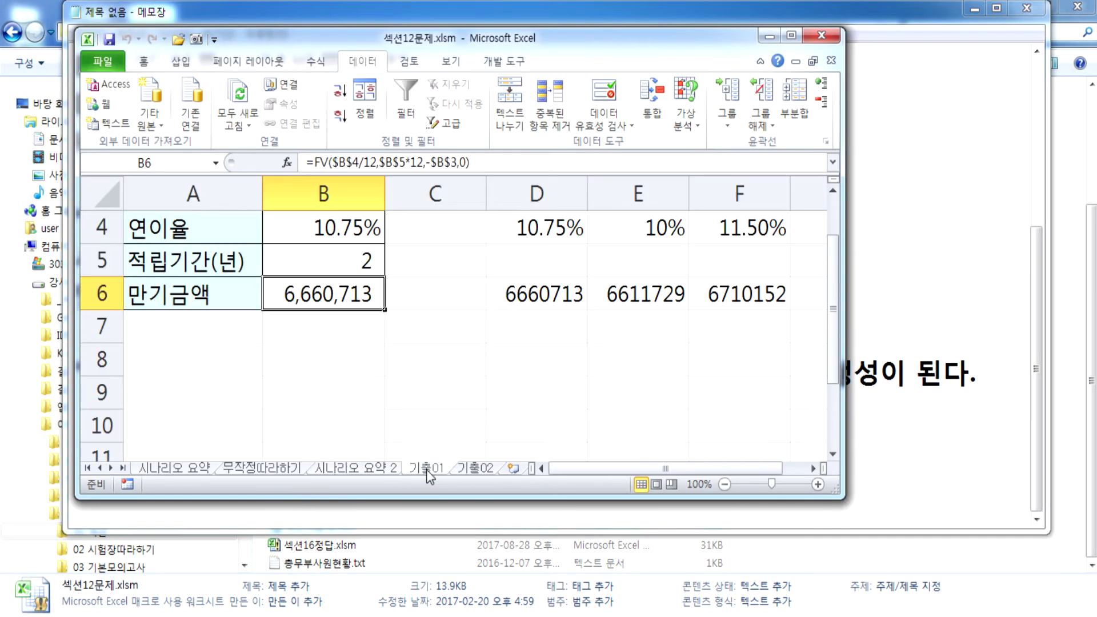
{"action": "left_click", "coordinate": [100, 260]}
{"action": "right_click", "coordinate": [101, 261]}
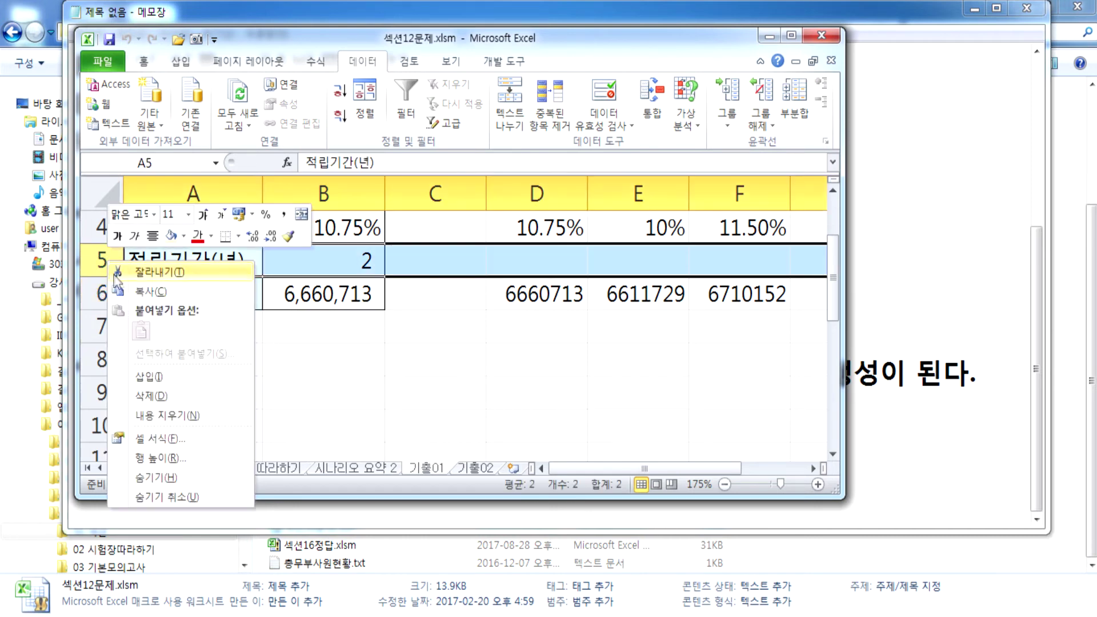
{"action": "left_click", "coordinate": [137, 382]}
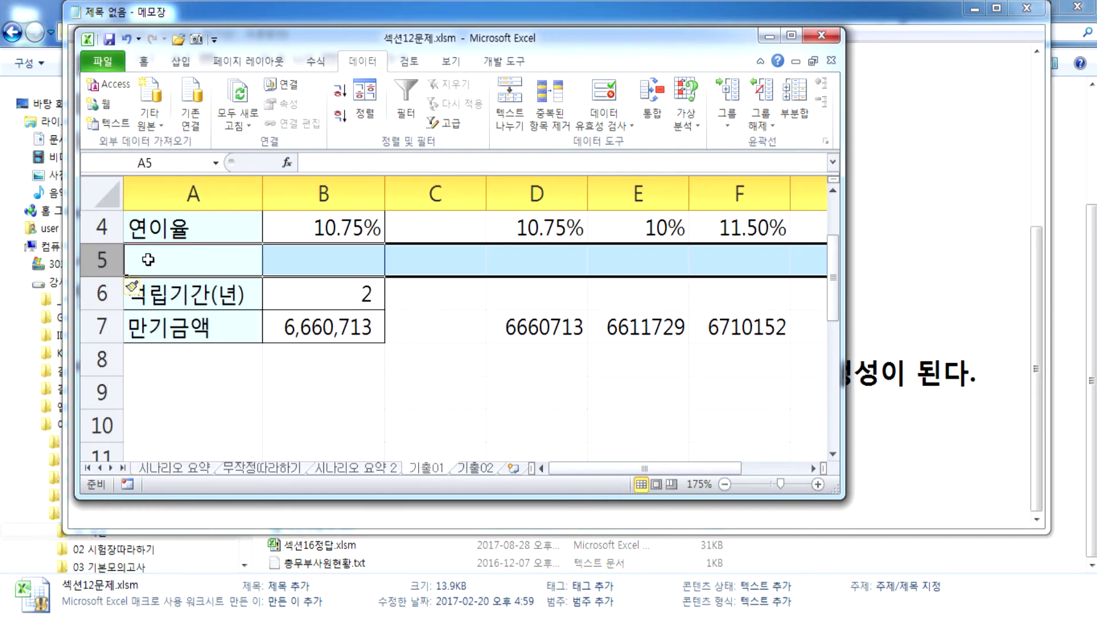
{"action": "key", "text": "ctrl+z"}
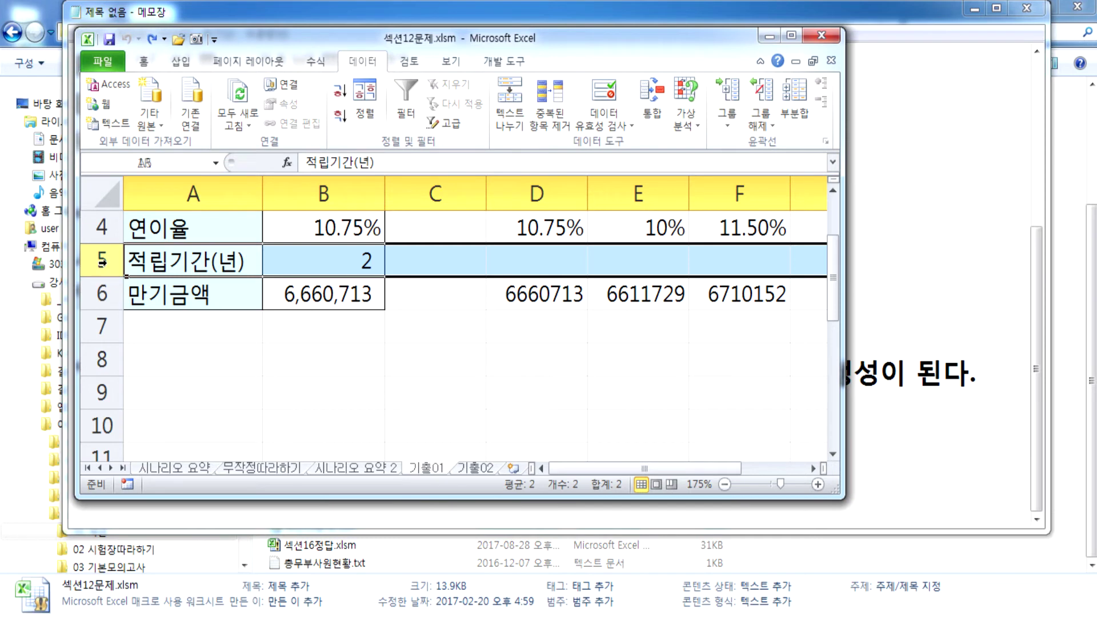
{"action": "right_click", "coordinate": [101, 261]}
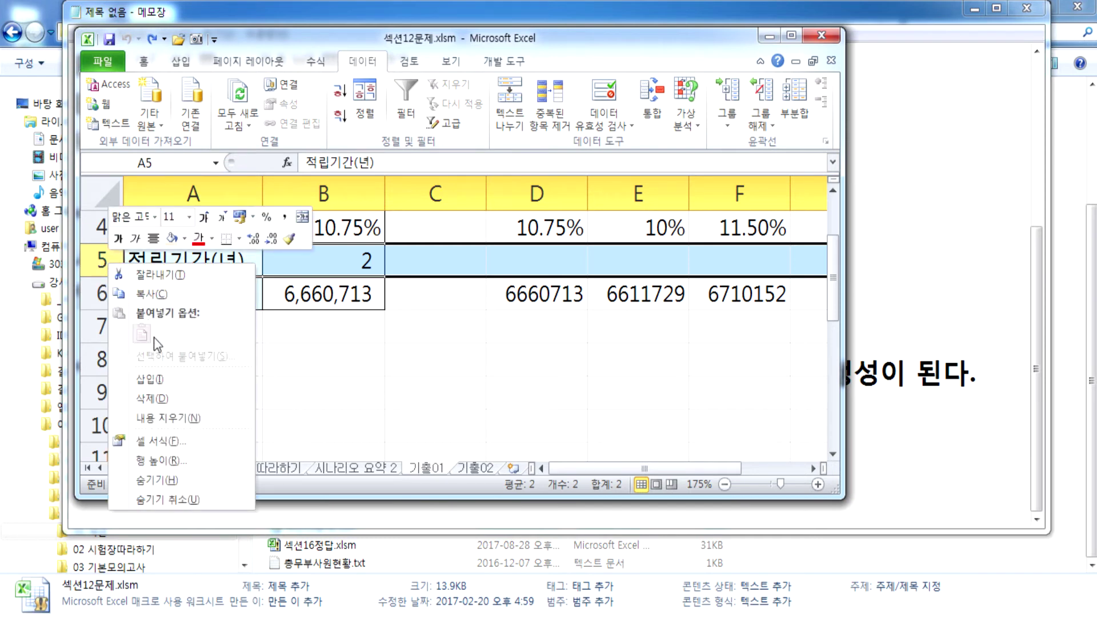
{"action": "left_click", "coordinate": [156, 380]}
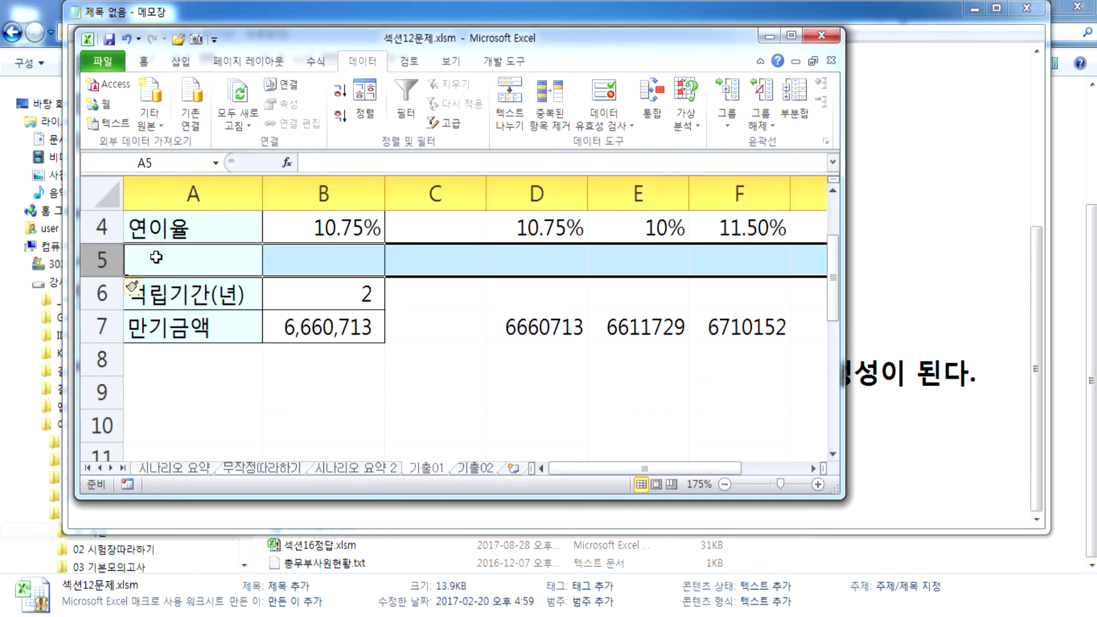
{"action": "key", "text": "ctrl+z"}
Step: Demonstrate inserting a column at column B of 기출01, undo it, and select the empty cell A9
{"action": "left_click", "coordinate": [320, 193]}
{"action": "right_click", "coordinate": [319, 194]}
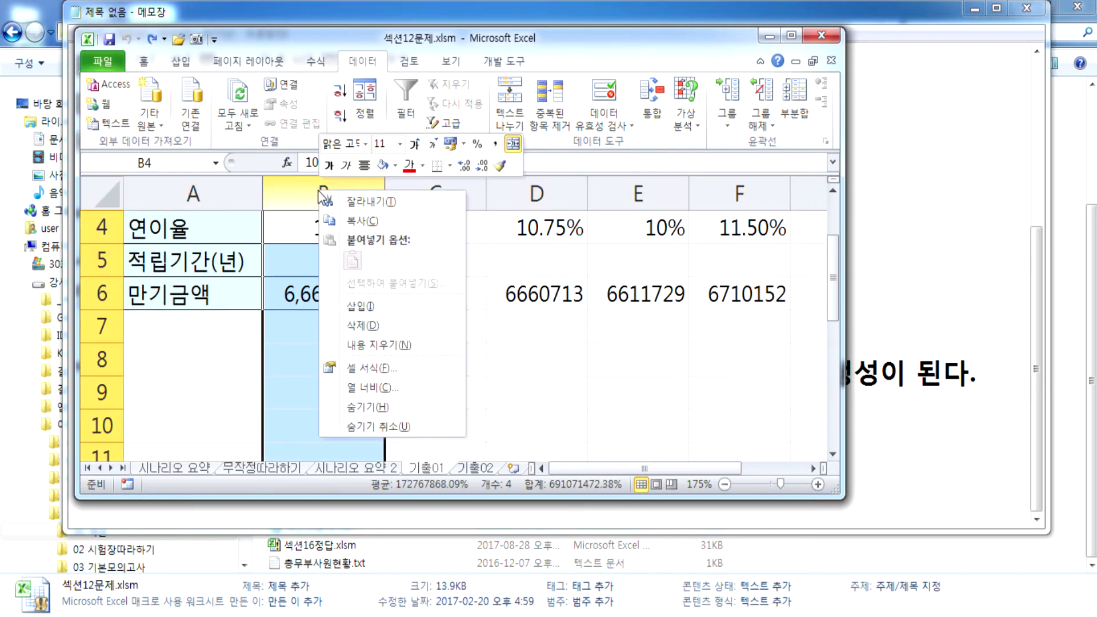
{"action": "left_click", "coordinate": [366, 307]}
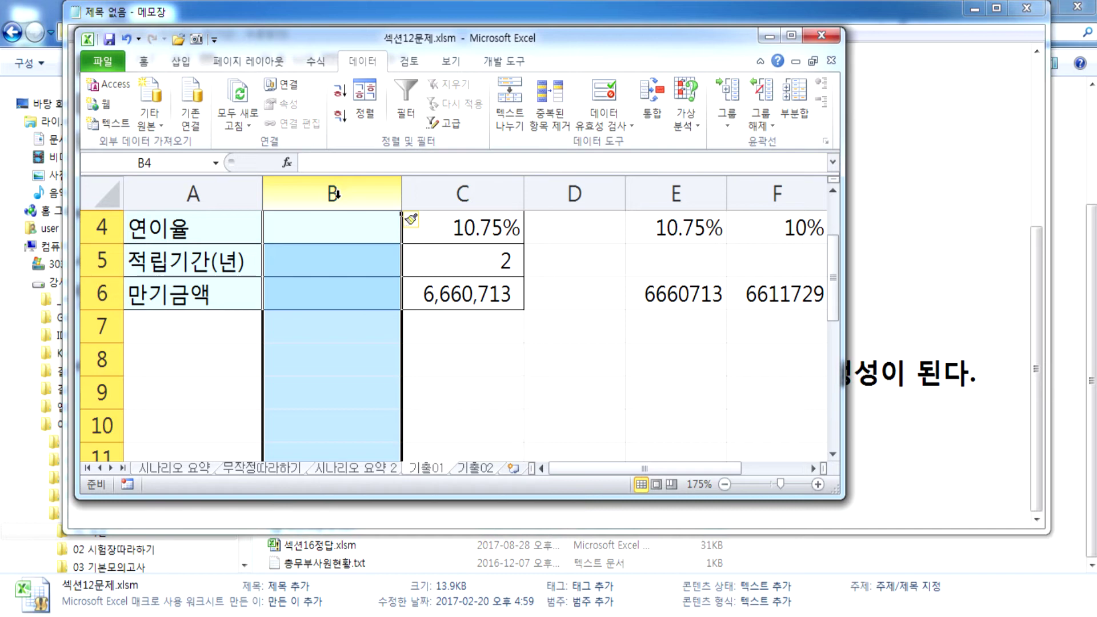
{"action": "key", "text": "ctrl+z"}
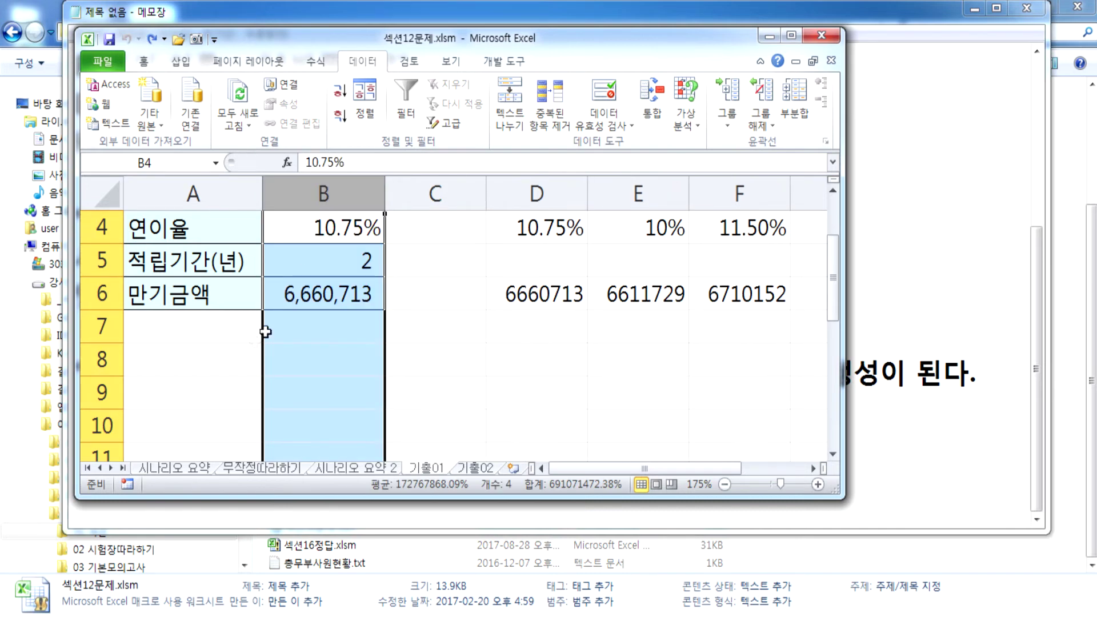
{"action": "left_click", "coordinate": [215, 383]}
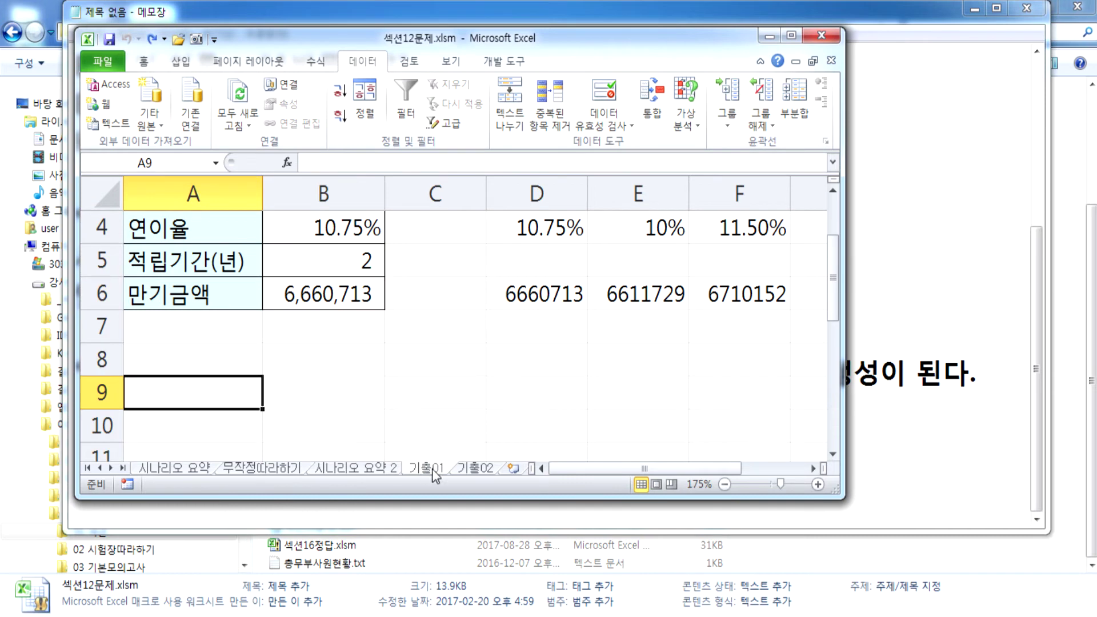
Step: Compare the sheet positions of 시나리오 요약 2 and 기출01 by viewing the two sheets alternately
{"action": "left_click", "coordinate": [357, 469]}
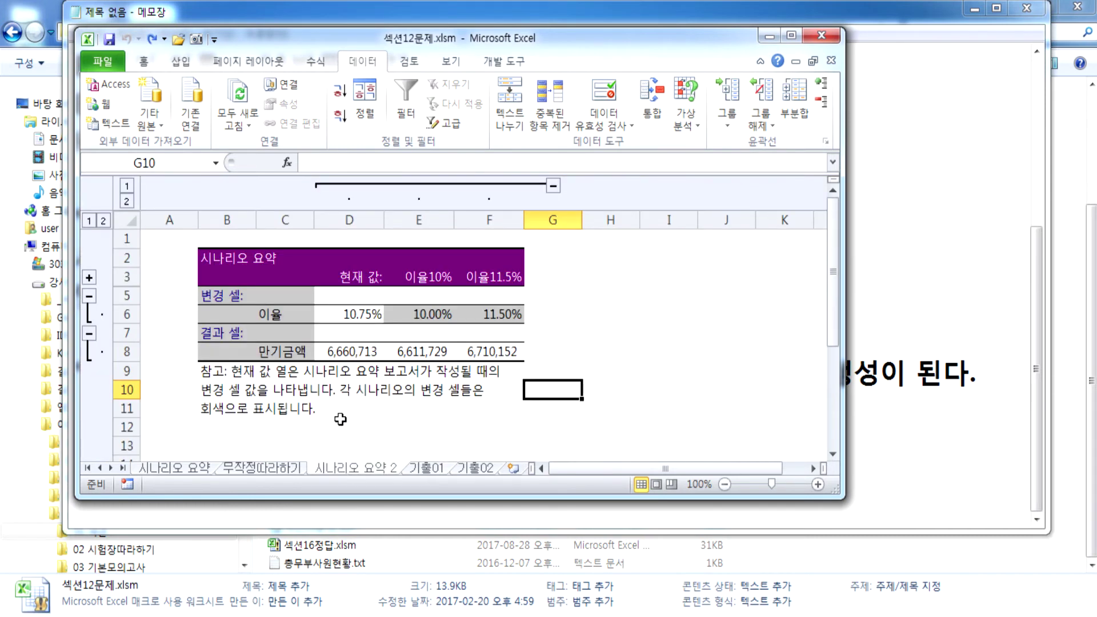
{"action": "left_click", "coordinate": [430, 468]}
{"action": "left_click", "coordinate": [373, 469]}
{"action": "left_click", "coordinate": [438, 473]}
{"action": "left_click", "coordinate": [391, 473]}
{"action": "left_click", "coordinate": [426, 472]}
{"action": "left_click", "coordinate": [382, 475]}
{"action": "left_click", "coordinate": [426, 471]}
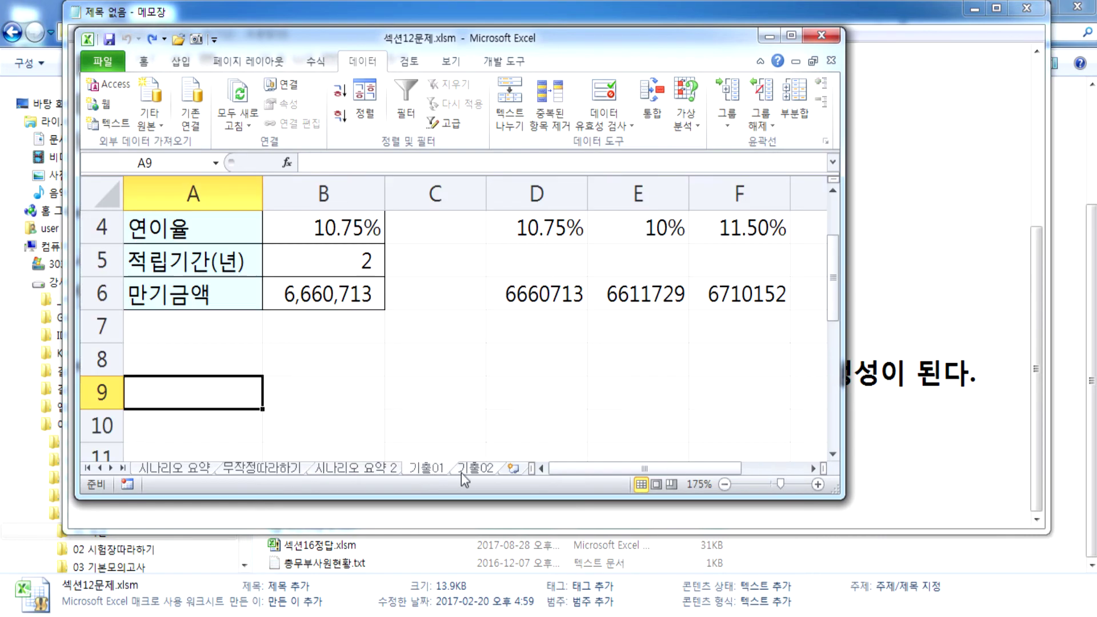
Step: Move the 시나리오 요약 2 sheet between 기출01 and 기출02 and check its order relative to 기출01
{"action": "left_click", "coordinate": [366, 473]}
{"action": "left_click_drag", "start_coordinate": [366, 473], "coordinate": [470, 457]}
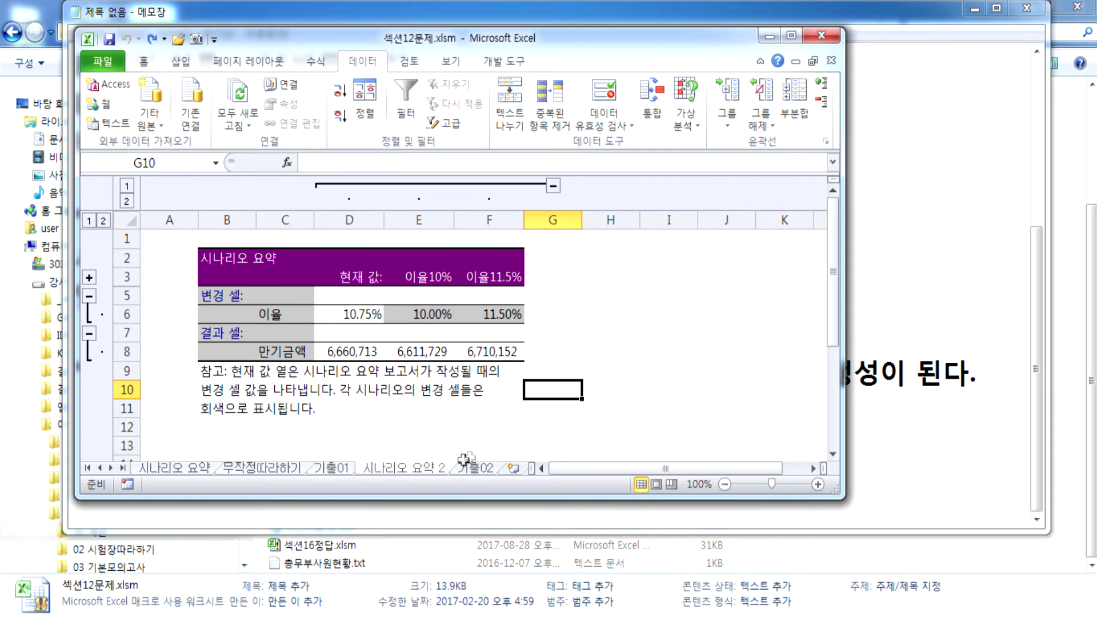
{"action": "left_click", "coordinate": [343, 467]}
{"action": "left_click", "coordinate": [381, 469]}
{"action": "mouse_move", "coordinate": [382, 470]}
{"action": "left_mouse_down"}
{"action": "mouse_move", "coordinate": [330, 470]}
{"action": "mouse_move", "coordinate": [465, 473]}
{"action": "left_mouse_up"}
{"action": "left_click", "coordinate": [342, 470]}
{"action": "left_click", "coordinate": [383, 471]}
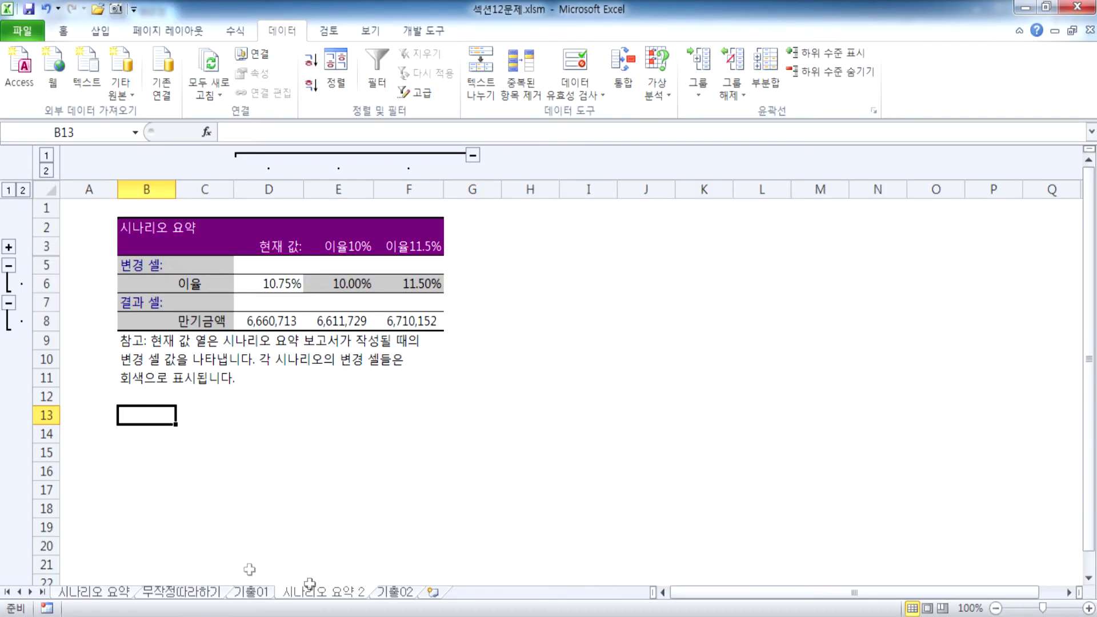
Step: Show the 기출02 sheet at 145% zoom and select the 버스요금 amount in B4
{"action": "left_click", "coordinate": [395, 594]}
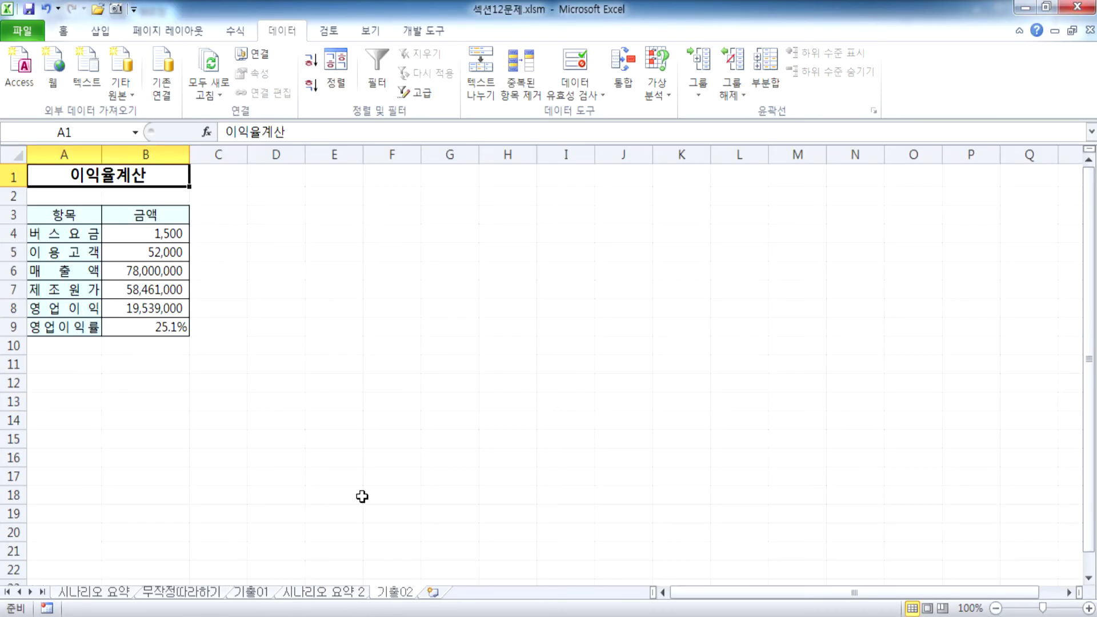
{"action": "scroll", "coordinate": [234, 439], "scroll_direction": "up", "scroll_amount": 3, "text": "ctrl"}
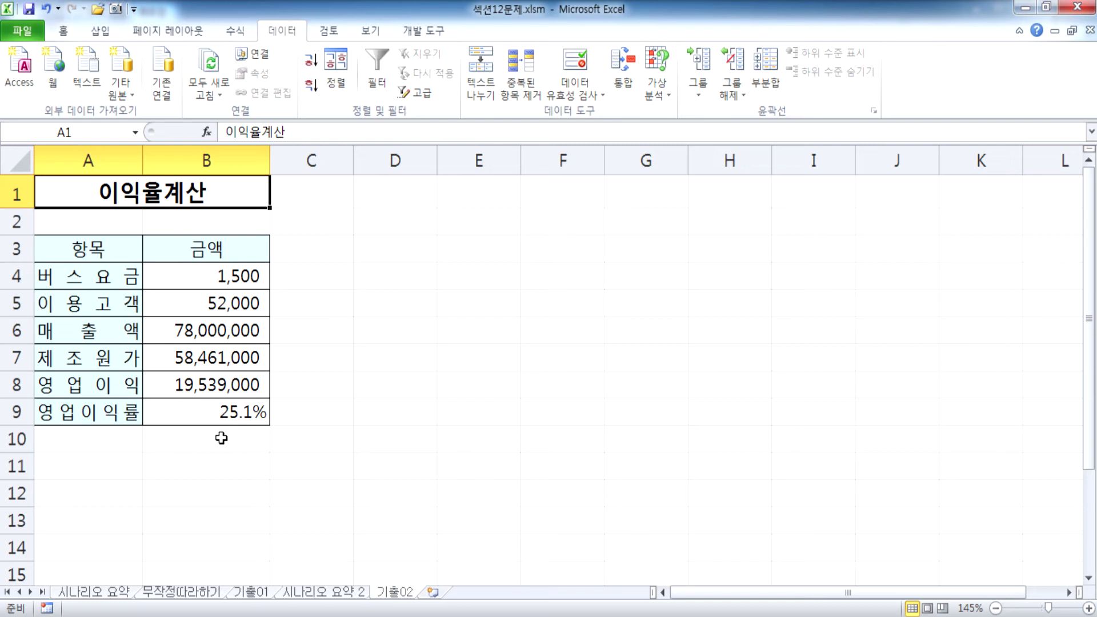
{"action": "left_click", "coordinate": [203, 284]}
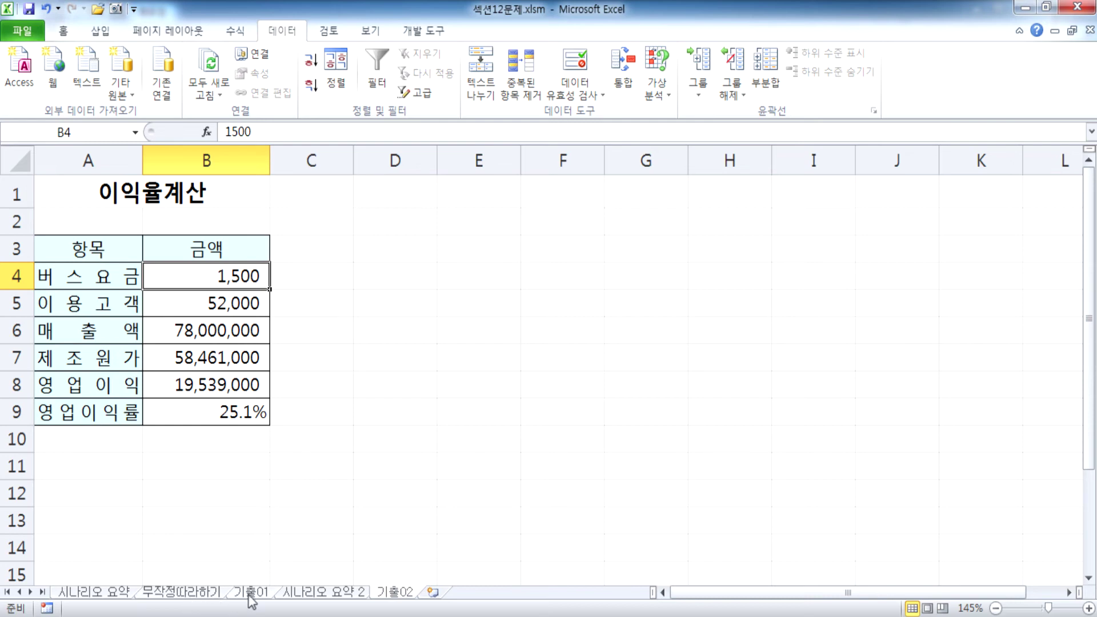
Step: Review the scenario input cells on the earlier sheets: 연이율 in B4 of 기출01 and 반품수량 in E4 and E5 of 무작정따라하기
{"action": "left_click", "coordinate": [330, 592]}
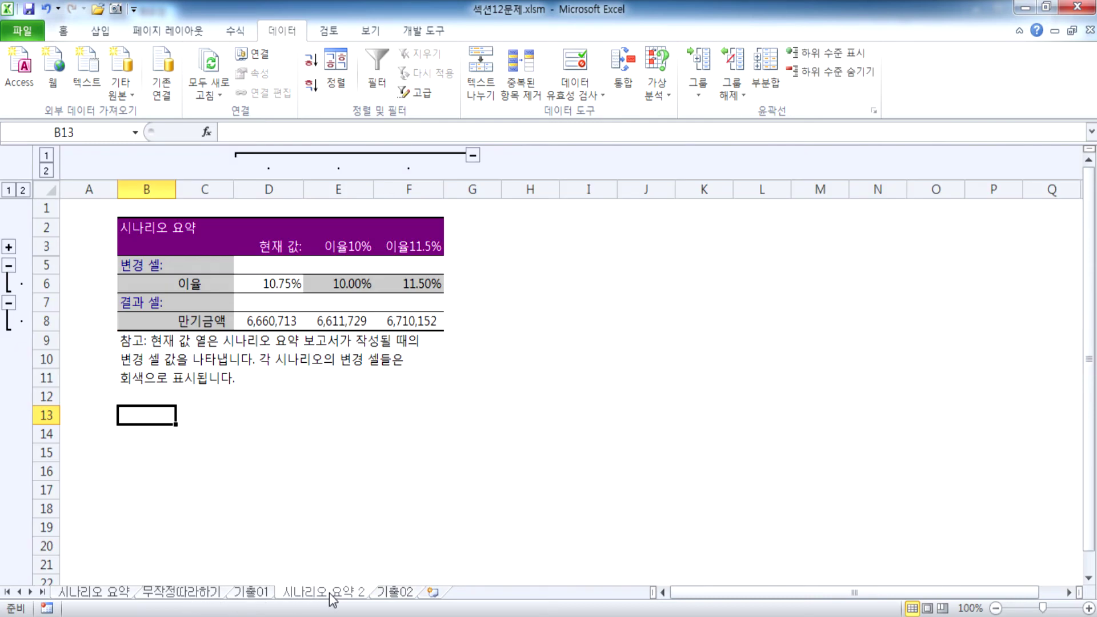
{"action": "left_click", "coordinate": [267, 592]}
{"action": "scroll", "coordinate": [242, 383], "scroll_direction": "up", "scroll_amount": 1}
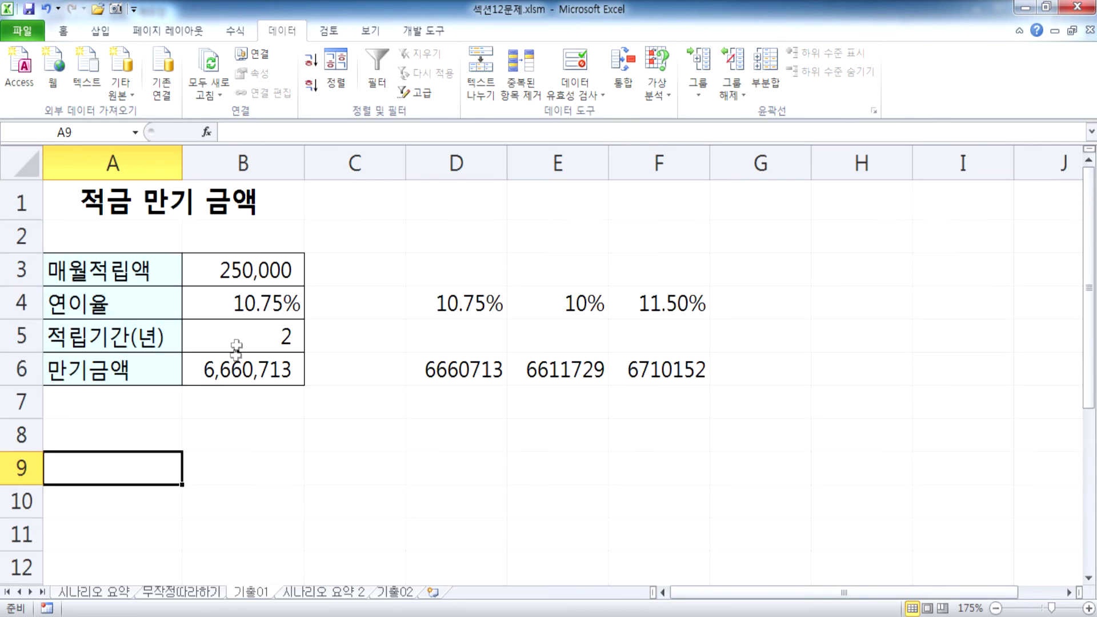
{"action": "left_click", "coordinate": [240, 303]}
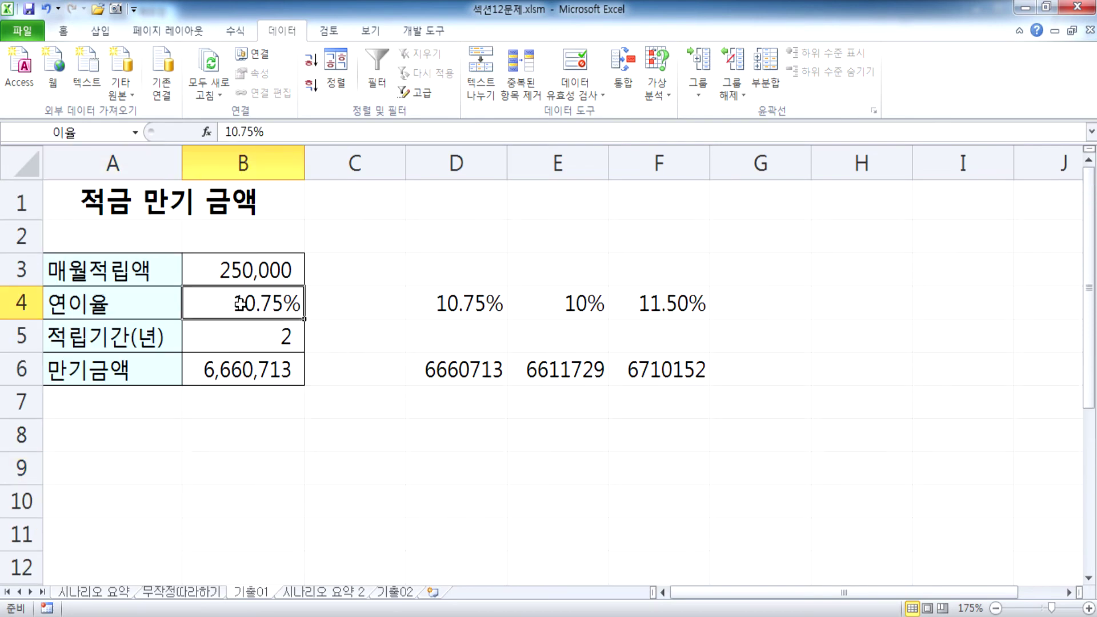
{"action": "left_click", "coordinate": [143, 595]}
{"action": "left_click", "coordinate": [370, 254]}
{"action": "left_click", "coordinate": [370, 281]}
{"action": "left_click", "coordinate": [370, 262]}
{"action": "left_click", "coordinate": [370, 275]}
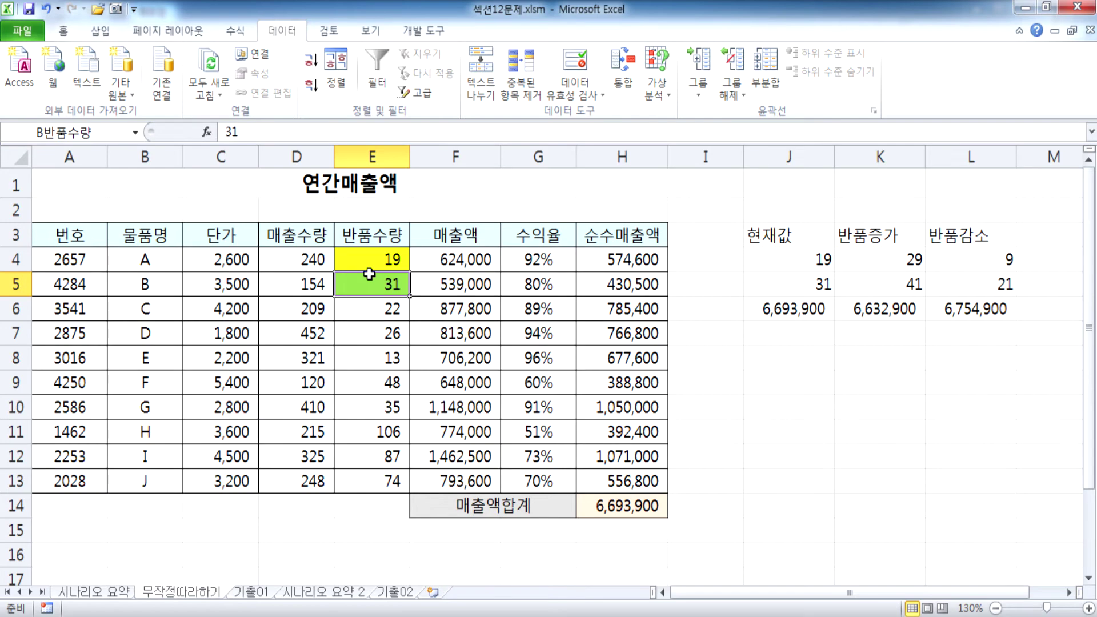
{"action": "left_click", "coordinate": [251, 592]}
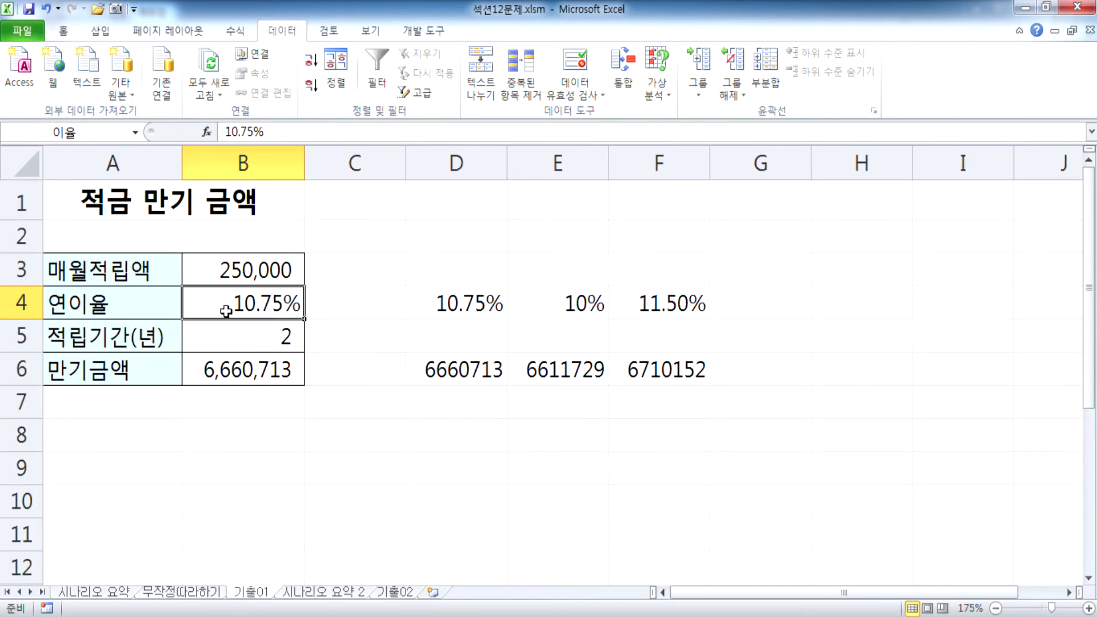
Step: Start a new scenario on the 기출02 sheet and name it 200원인하
{"action": "left_click", "coordinate": [394, 592]}
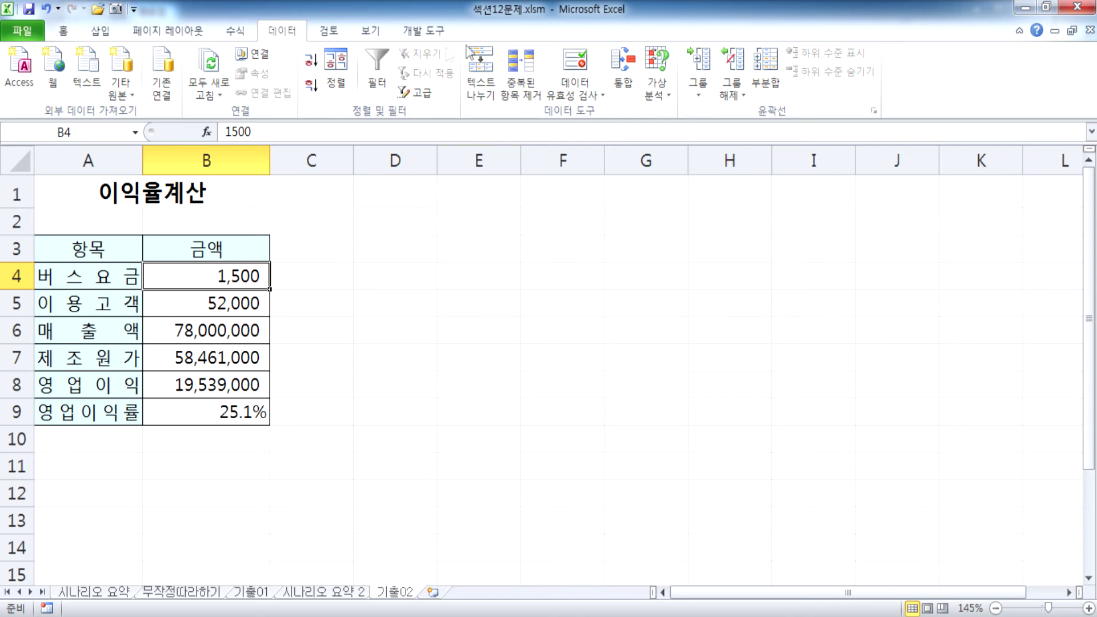
{"action": "left_click", "coordinate": [657, 92]}
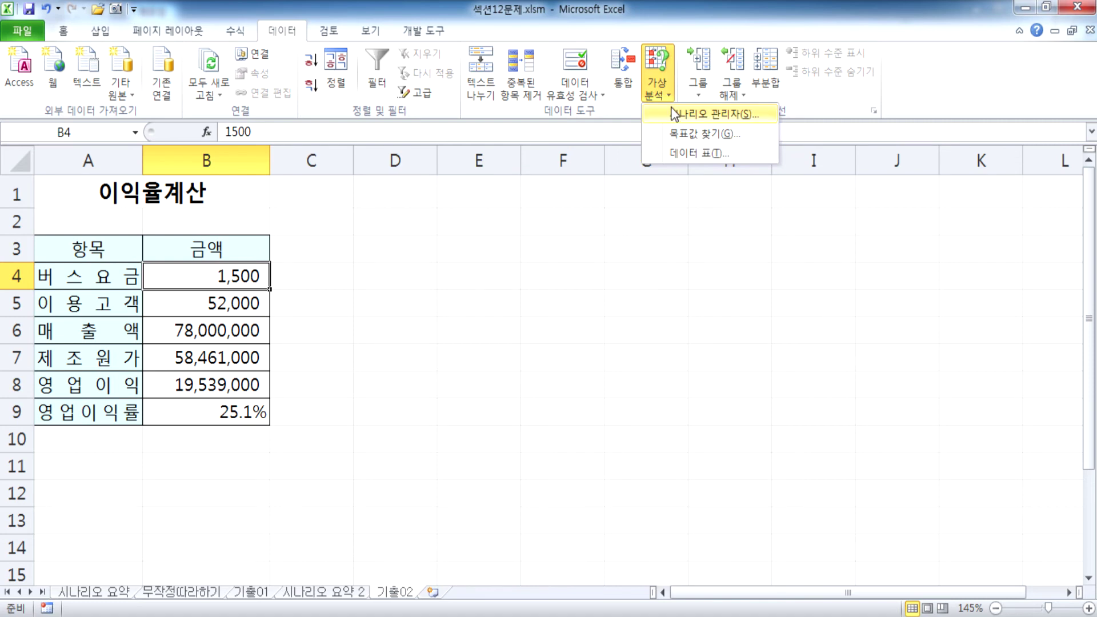
{"action": "left_click", "coordinate": [674, 113]}
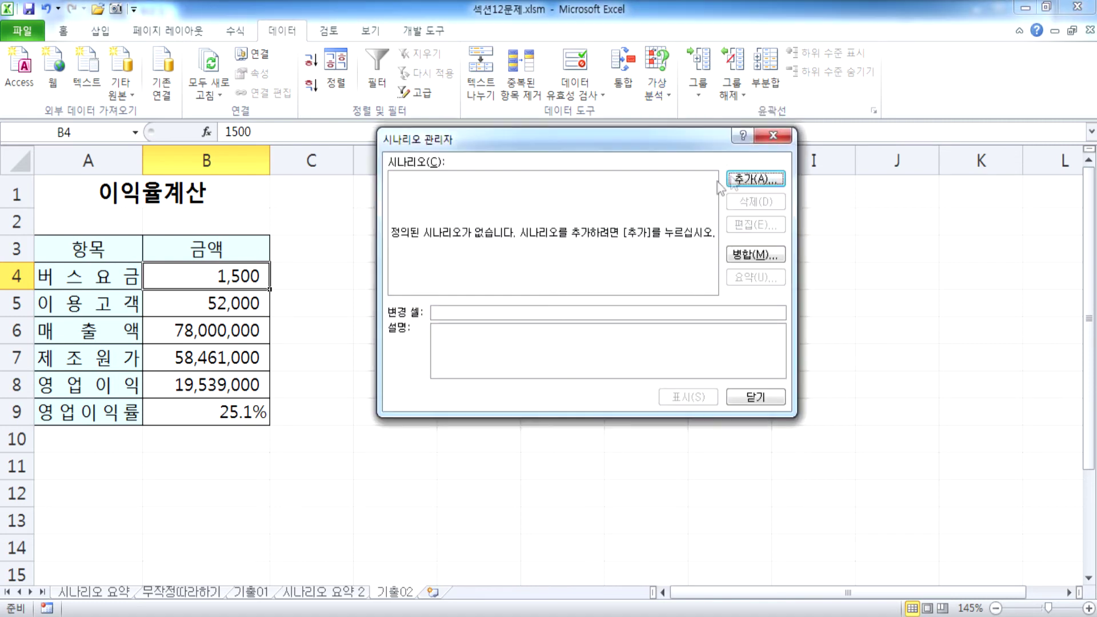
{"action": "left_click", "coordinate": [742, 180]}
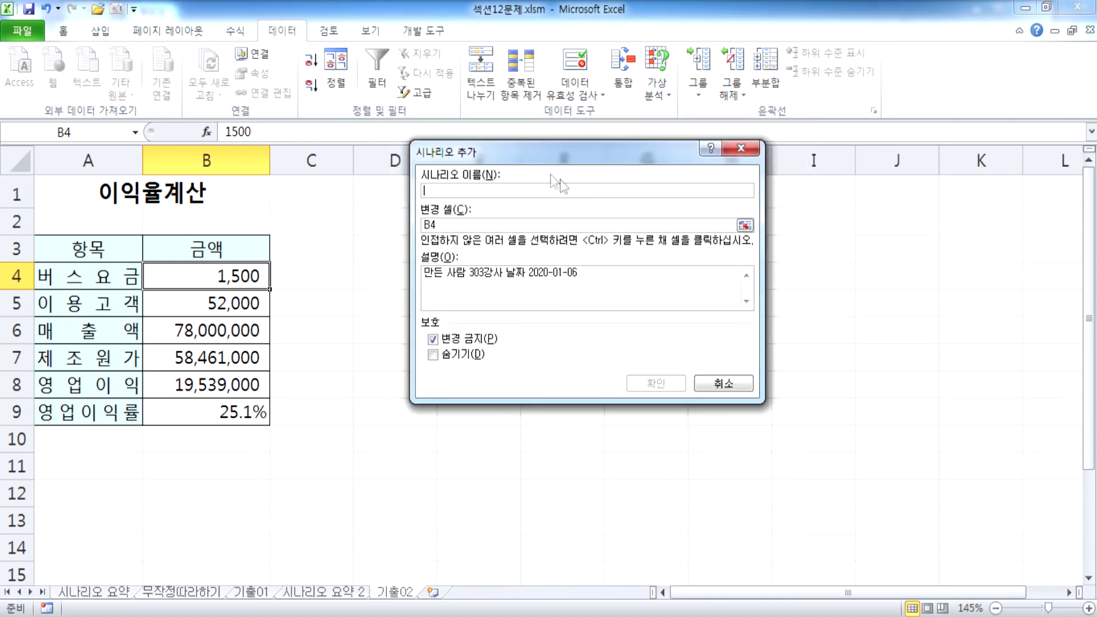
{"action": "left_click_drag", "start_coordinate": [510, 158], "coordinate": [411, 227]}
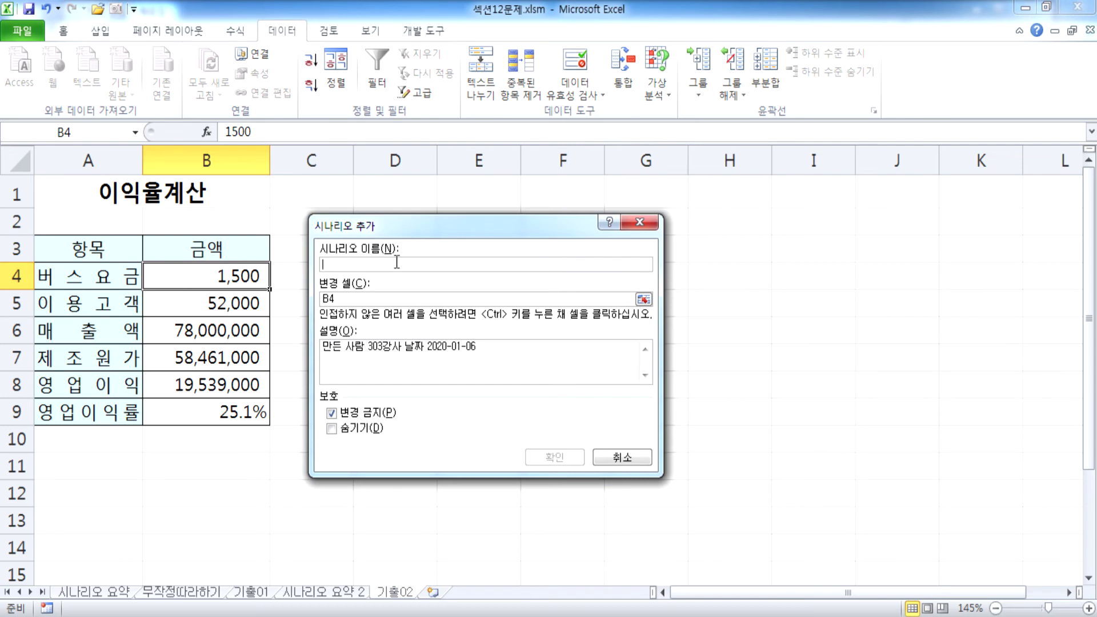
{"action": "type", "text": "200원"}
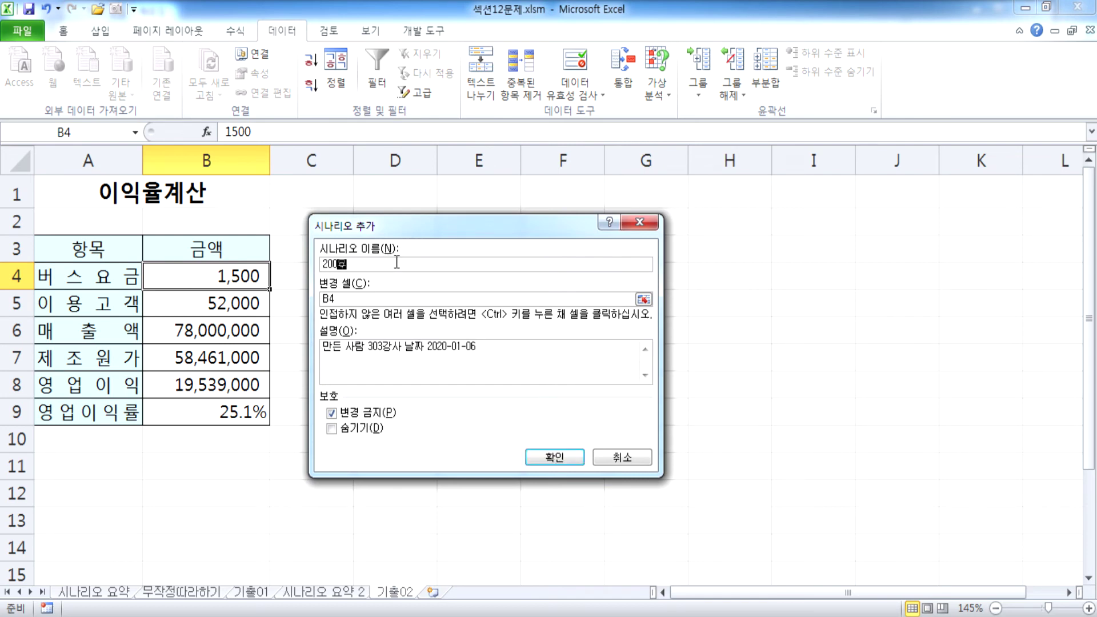
{"action": "type", "text": "인하"}
Step: Use the 버스요금 amount in B4 as the scenario's changing cell and set its value to 1300
{"action": "left_click", "coordinate": [257, 278]}
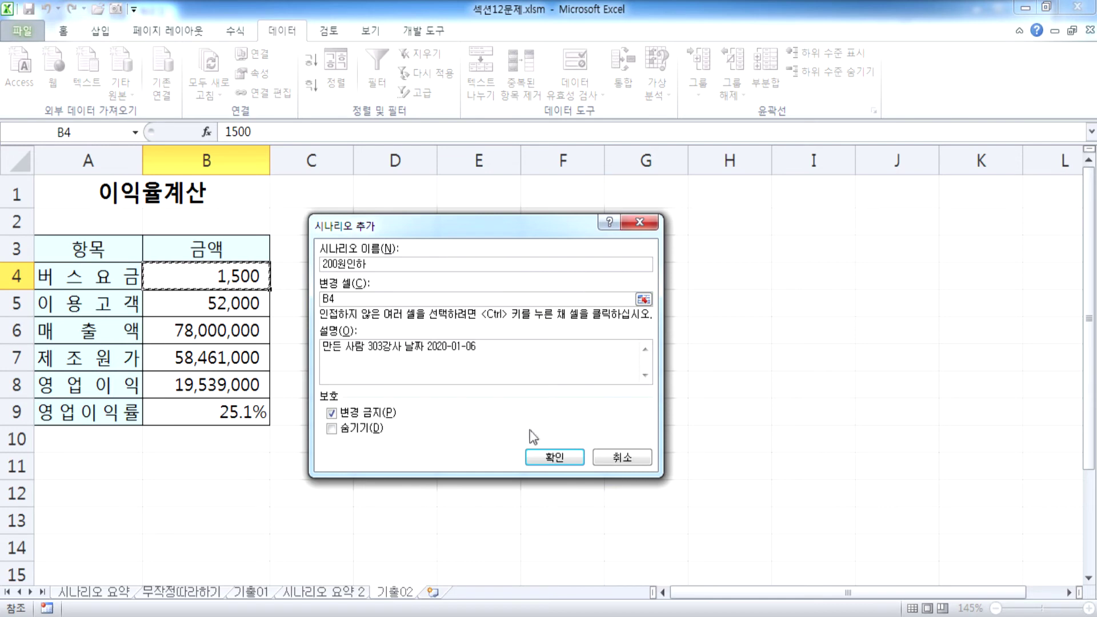
{"action": "left_click", "coordinate": [549, 461]}
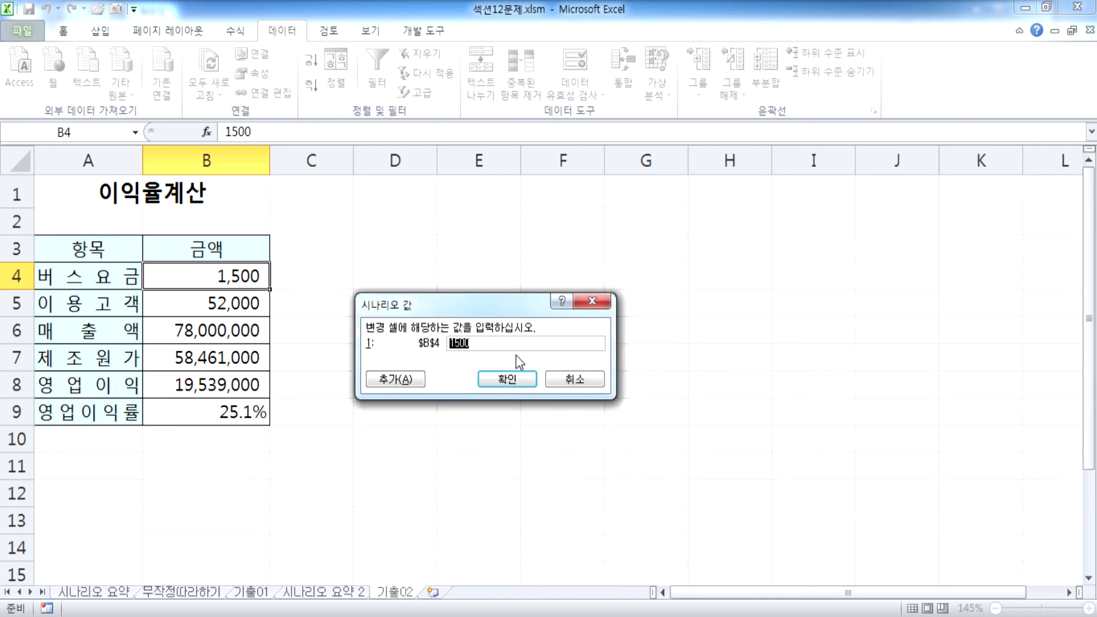
{"action": "type", "text": "1300"}
Step: Add another scenario named 200원인상 that changes B4 to 1700
{"action": "left_click", "coordinate": [407, 380]}
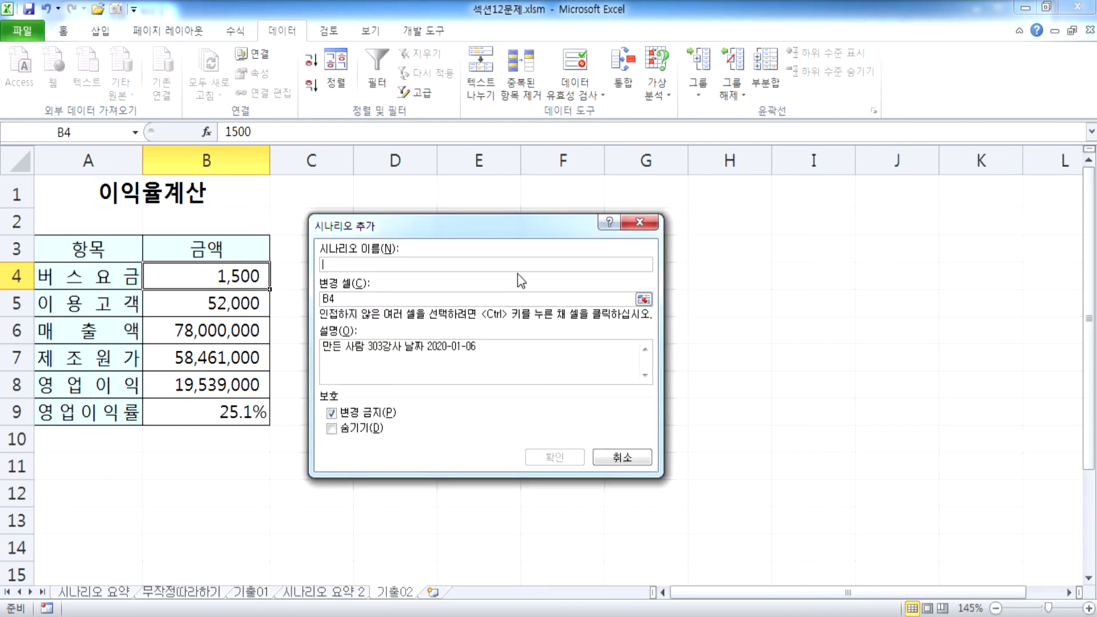
{"action": "type", "text": "200원인상"}
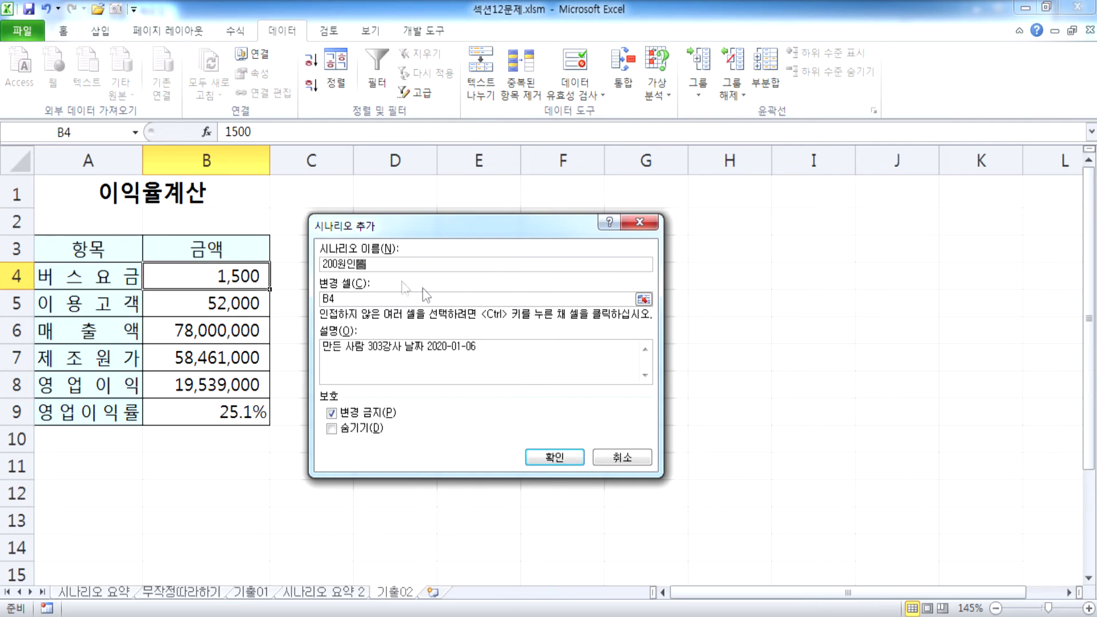
{"action": "left_click", "coordinate": [333, 297]}
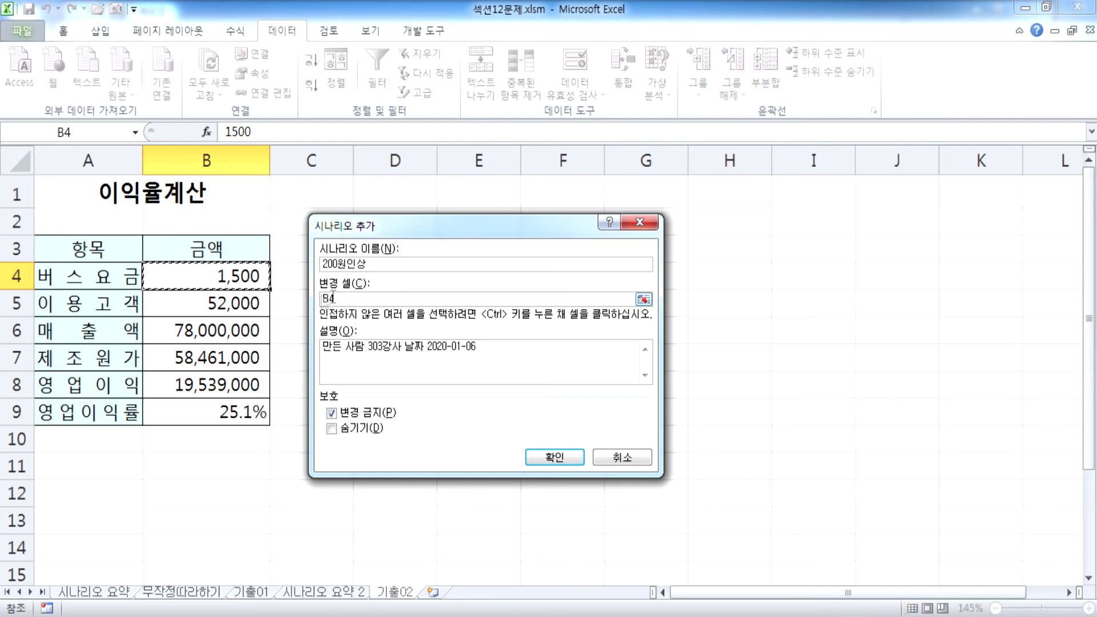
{"action": "left_click", "coordinate": [554, 458]}
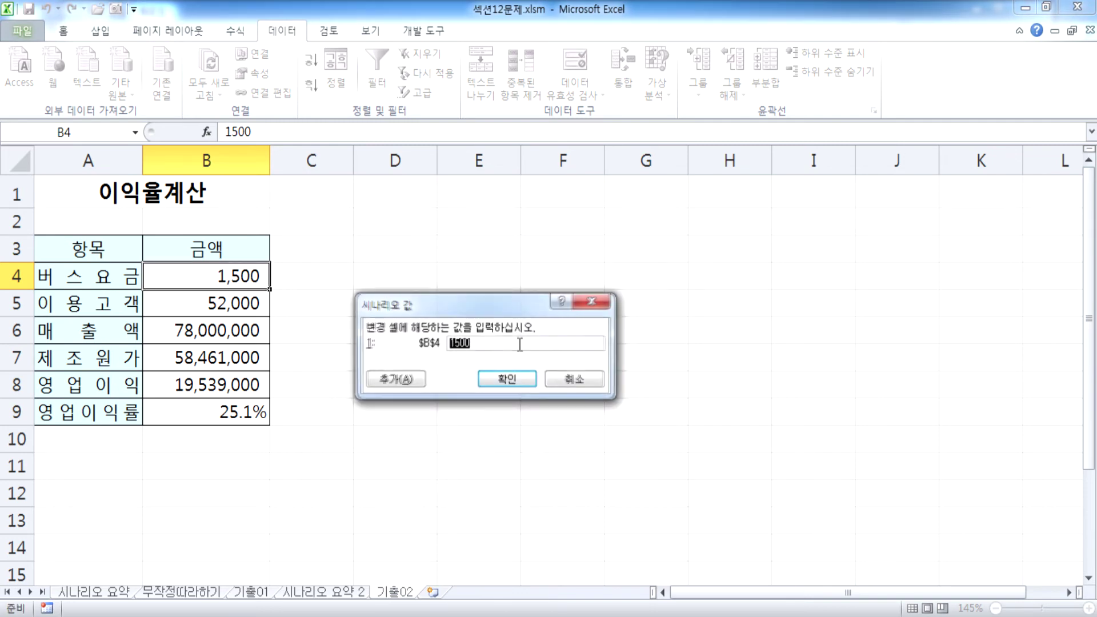
{"action": "type", "text": "1700"}
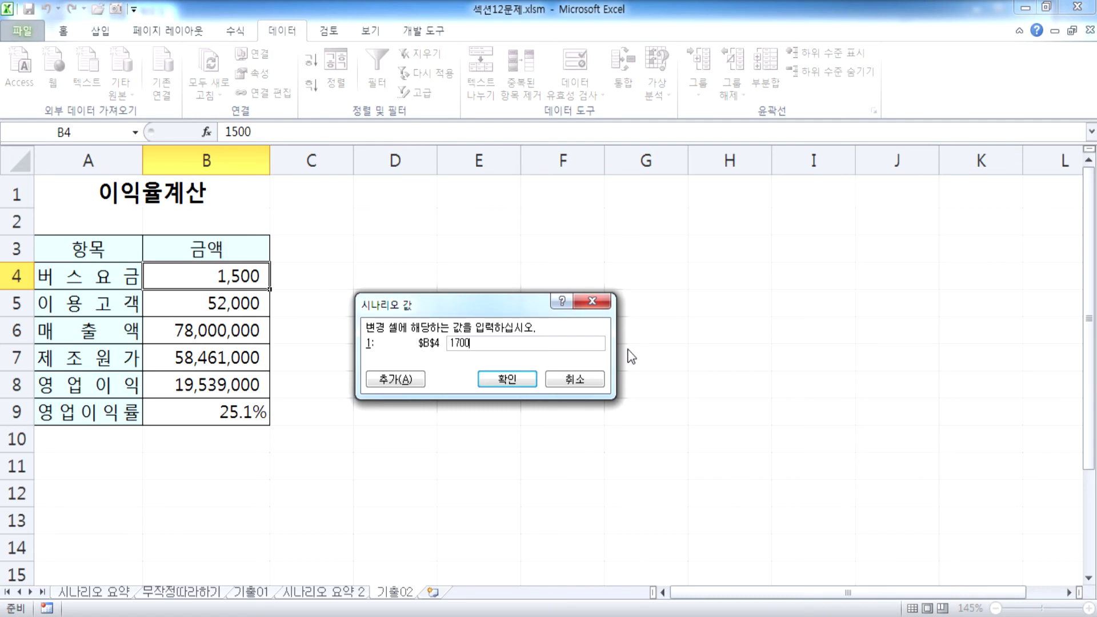
{"action": "left_click", "coordinate": [512, 382]}
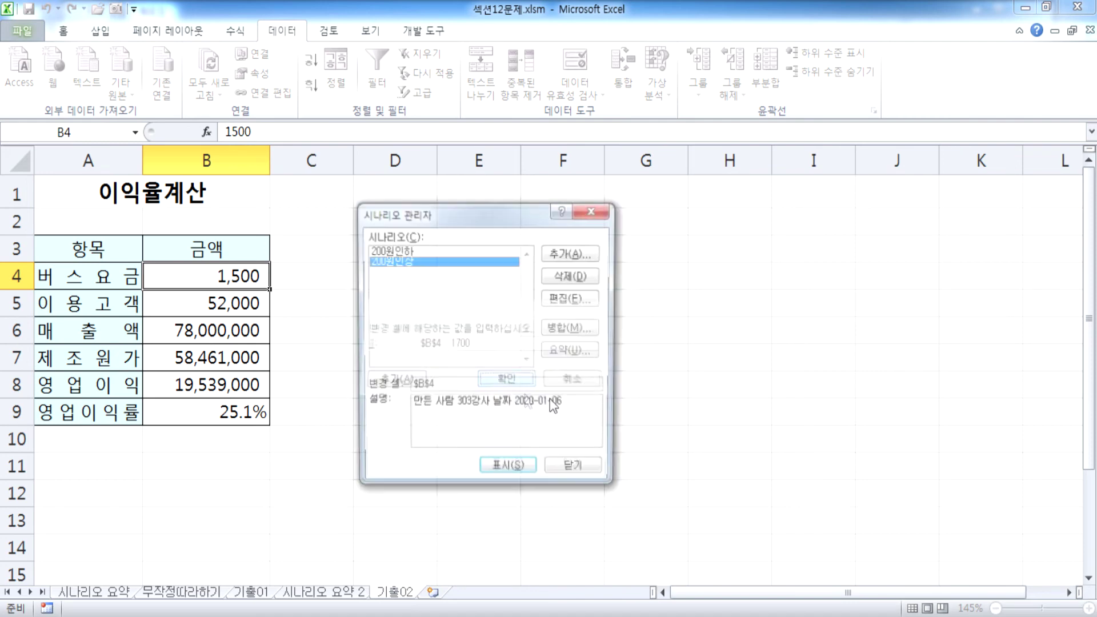
Step: Generate a 시나리오 요약 report with the 영업이익 cell B8 as the result cell
{"action": "left_click_drag", "start_coordinate": [426, 215], "coordinate": [405, 188]}
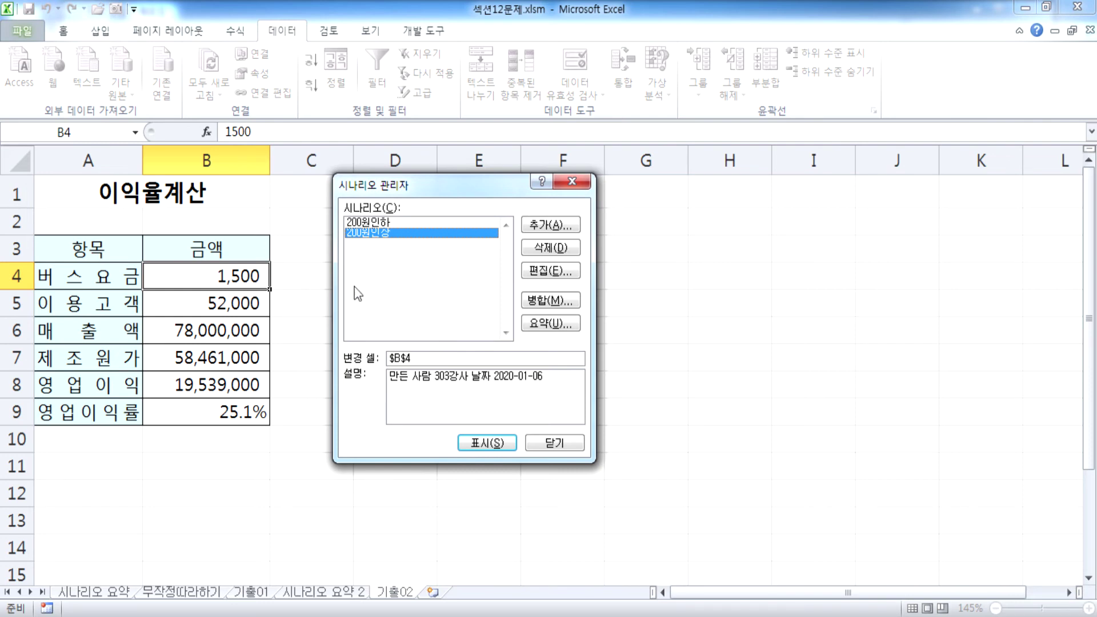
{"action": "left_click", "coordinate": [534, 325]}
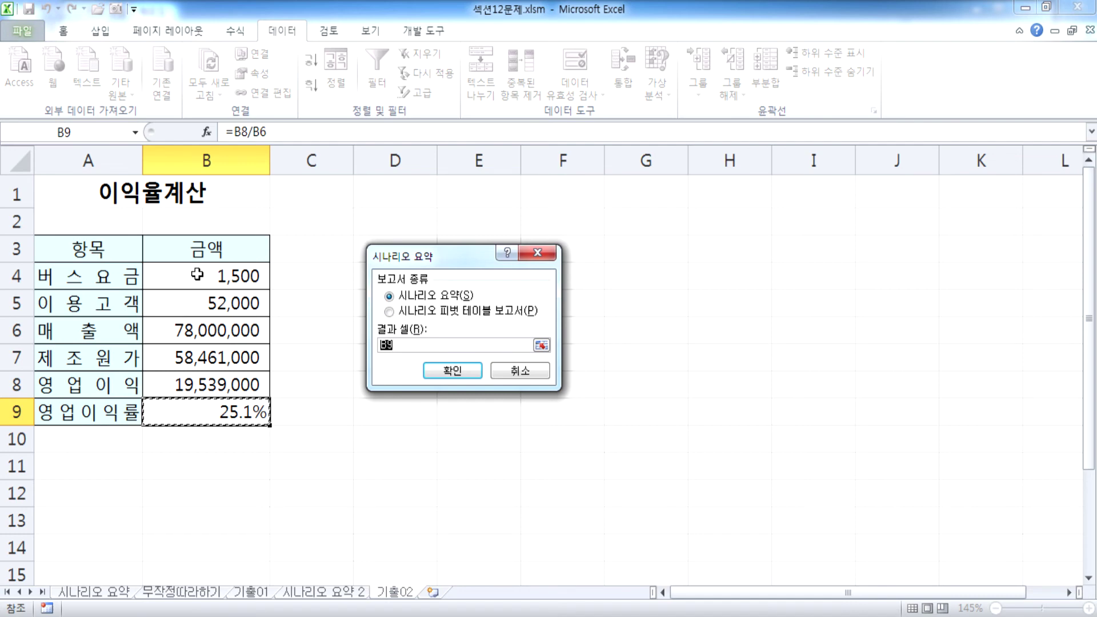
{"action": "left_click", "coordinate": [175, 386]}
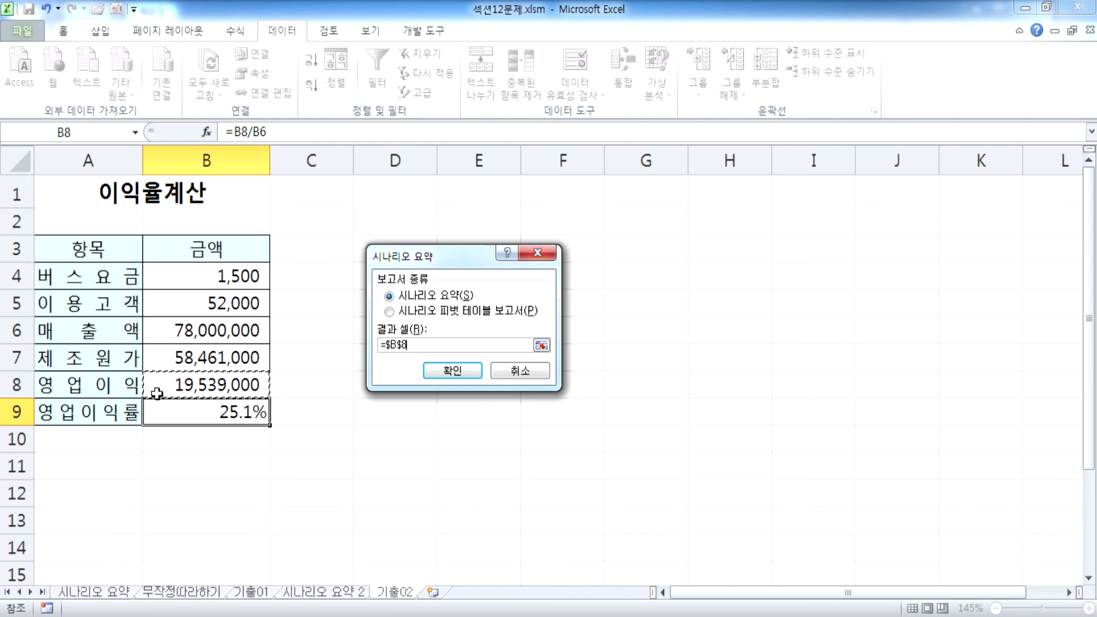
{"action": "left_click", "coordinate": [213, 411]}
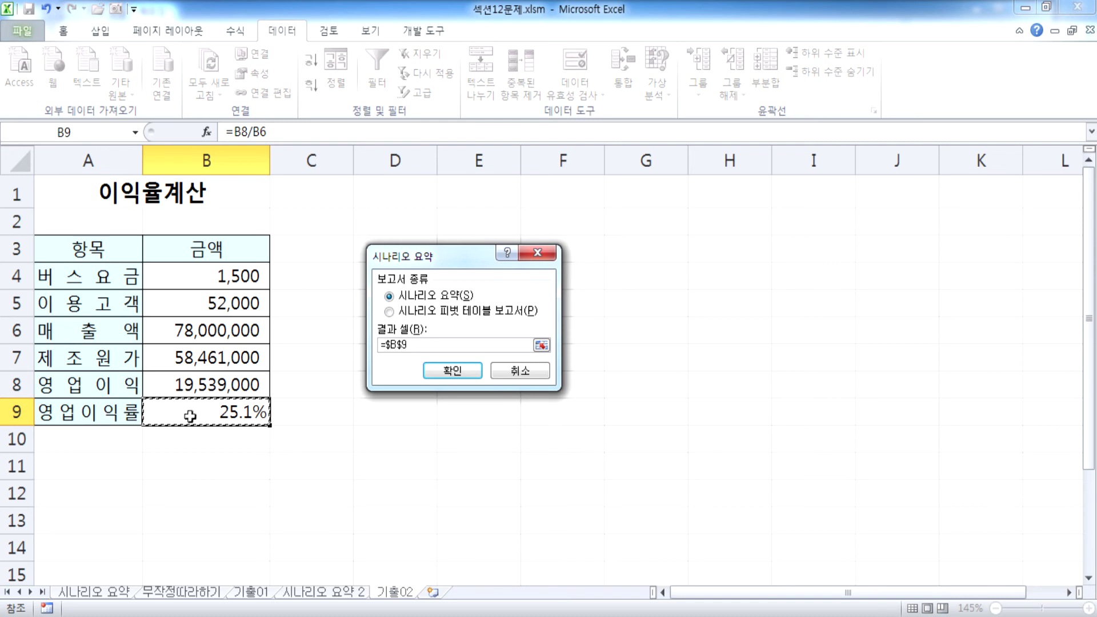
{"action": "left_click", "coordinate": [166, 385]}
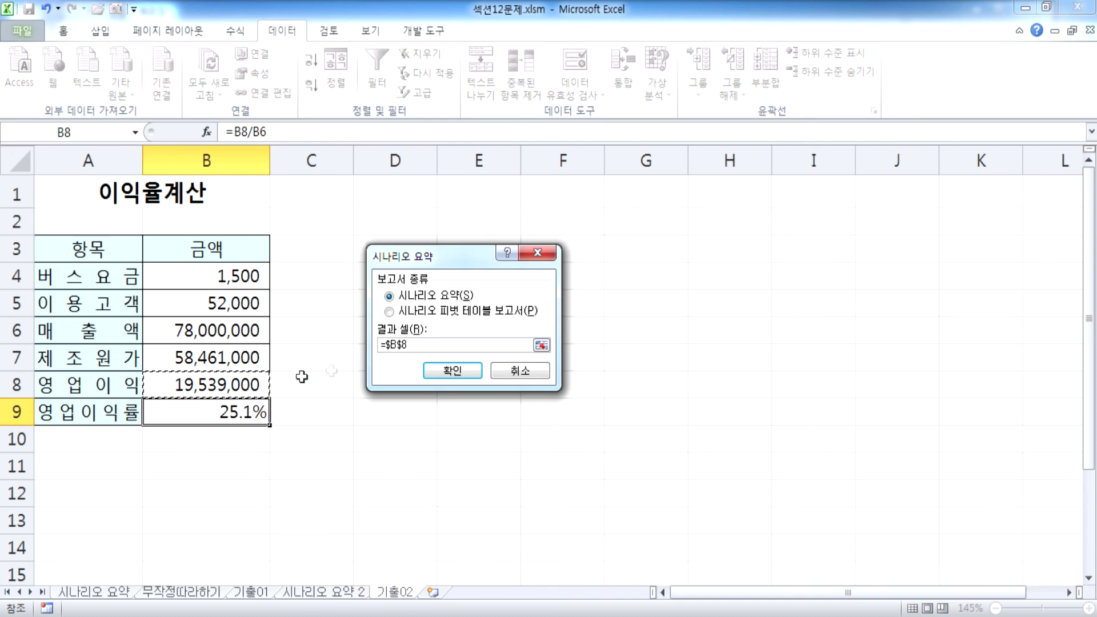
{"action": "left_click", "coordinate": [443, 372]}
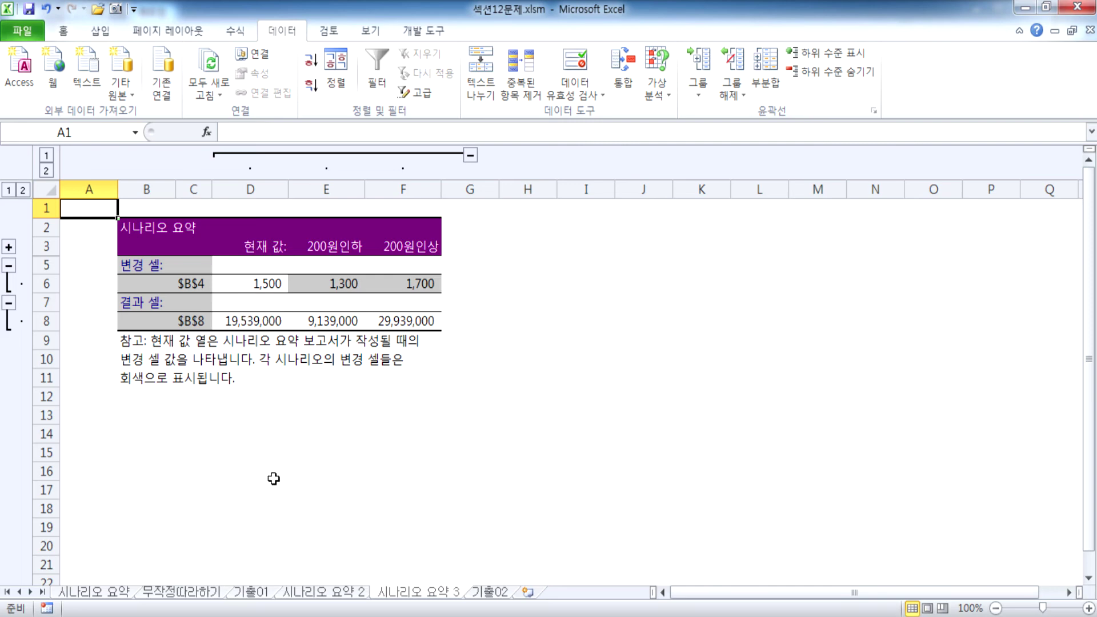
Step: Compare the changing-cell and result-cell labels in C6 and C8 on the 시나리오 요약 2 and 시나리오 요약 3 sheets
{"action": "left_click", "coordinate": [309, 592]}
{"action": "left_click", "coordinate": [207, 292]}
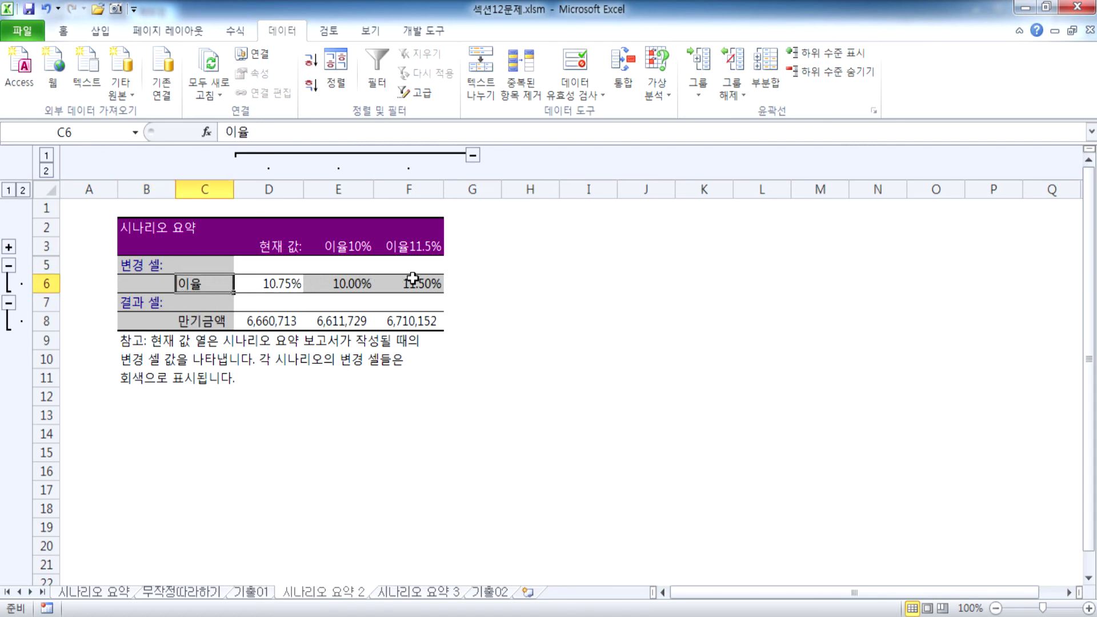
{"action": "left_click", "coordinate": [191, 321]}
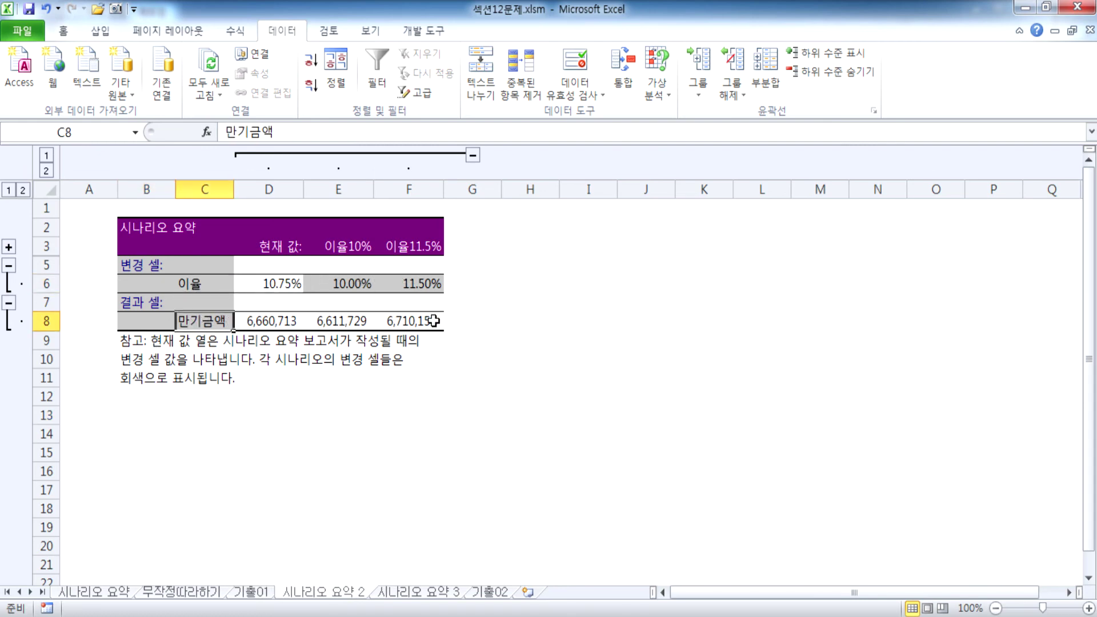
{"action": "left_click", "coordinate": [445, 592]}
{"action": "left_click", "coordinate": [192, 284]}
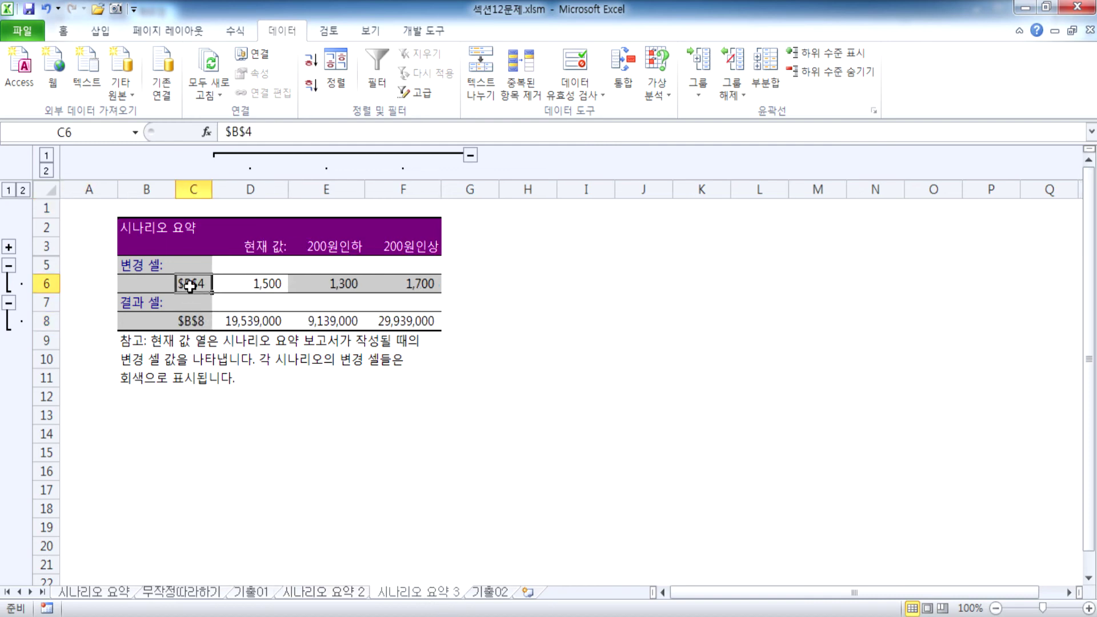
{"action": "left_click", "coordinate": [193, 322]}
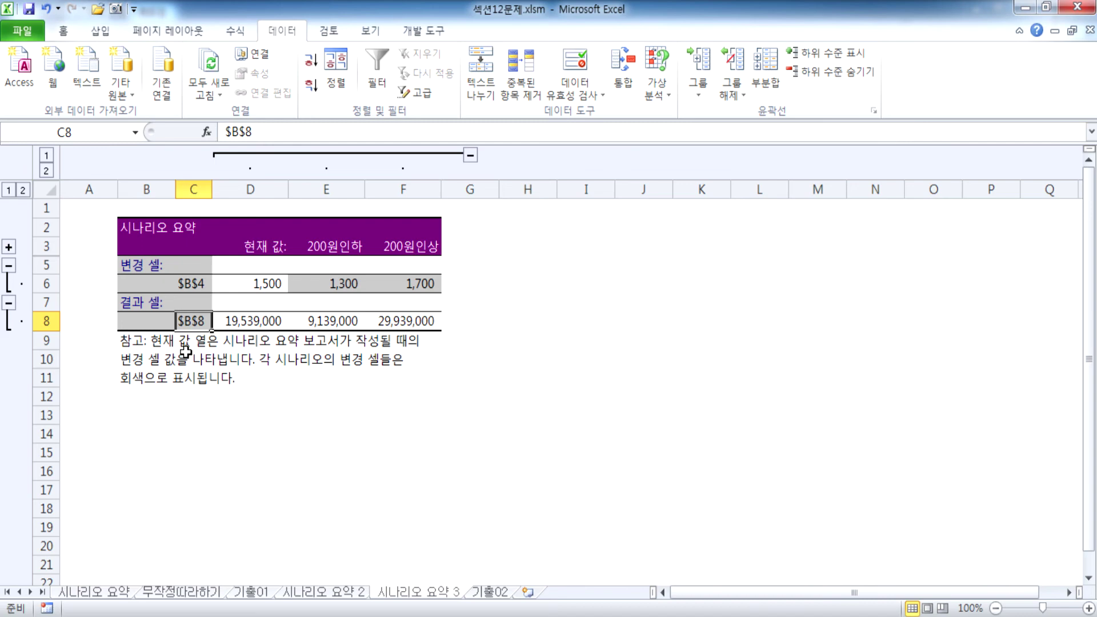
Step: Define the name 버스요금 for cell B4 on the 기출02 sheet
{"action": "left_click", "coordinate": [493, 593]}
{"action": "left_click", "coordinate": [217, 277]}
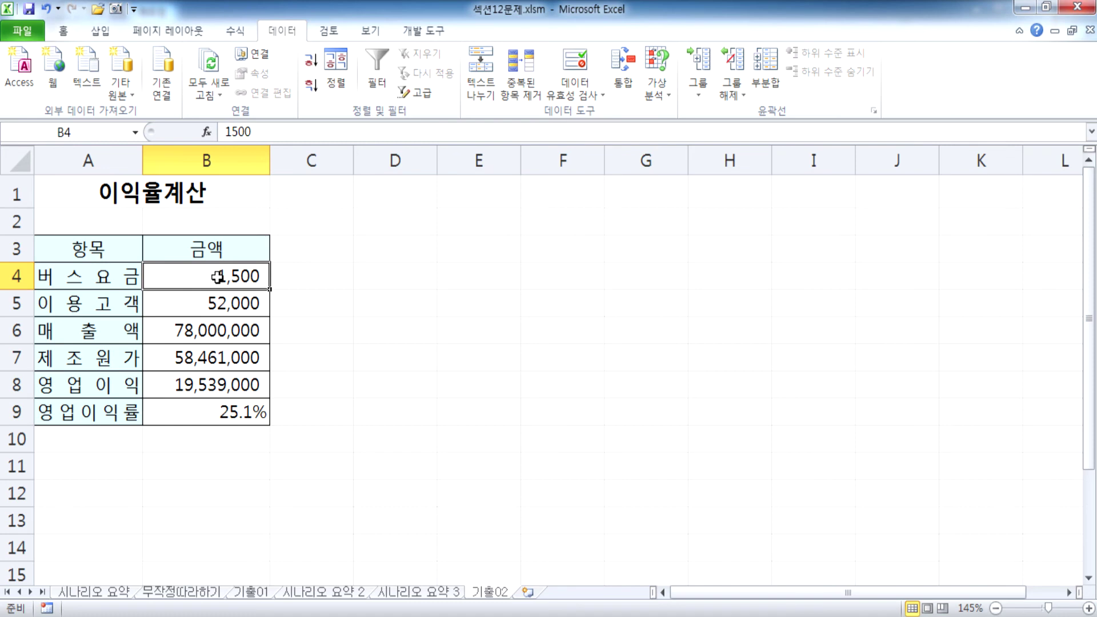
{"action": "left_click", "coordinate": [192, 387]}
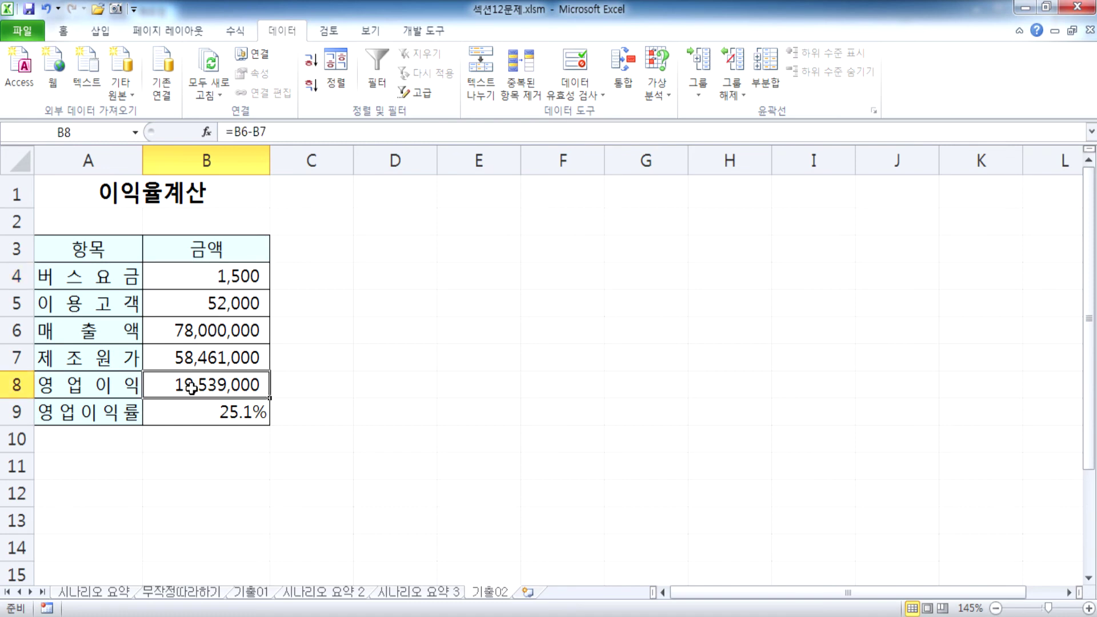
{"action": "left_click", "coordinate": [206, 278]}
{"action": "left_click", "coordinate": [98, 132]}
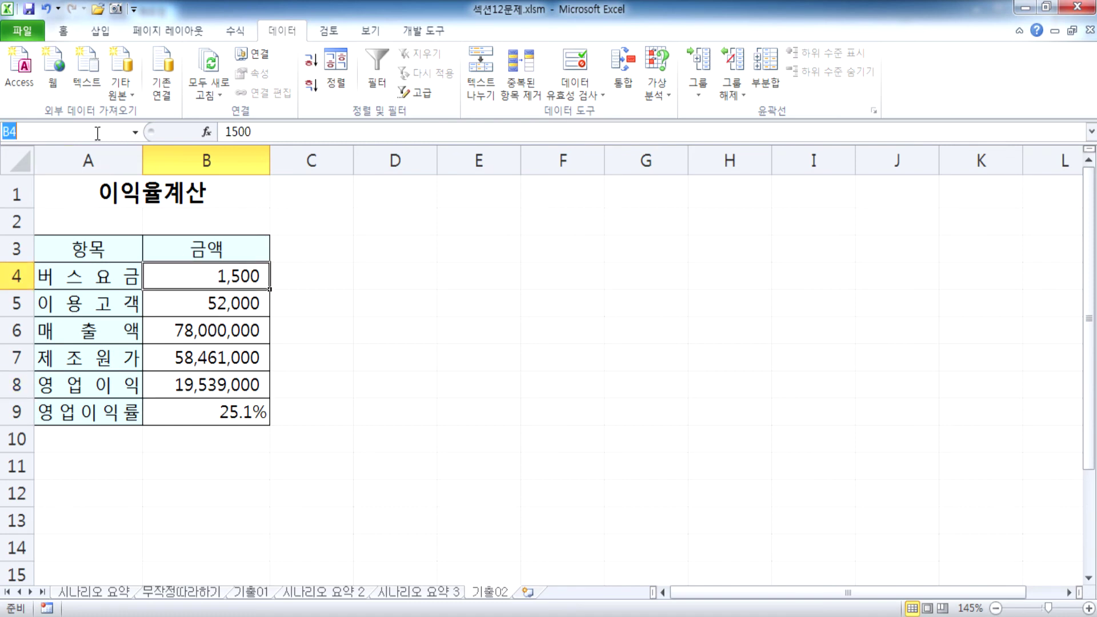
{"action": "type", "text": "버승"}
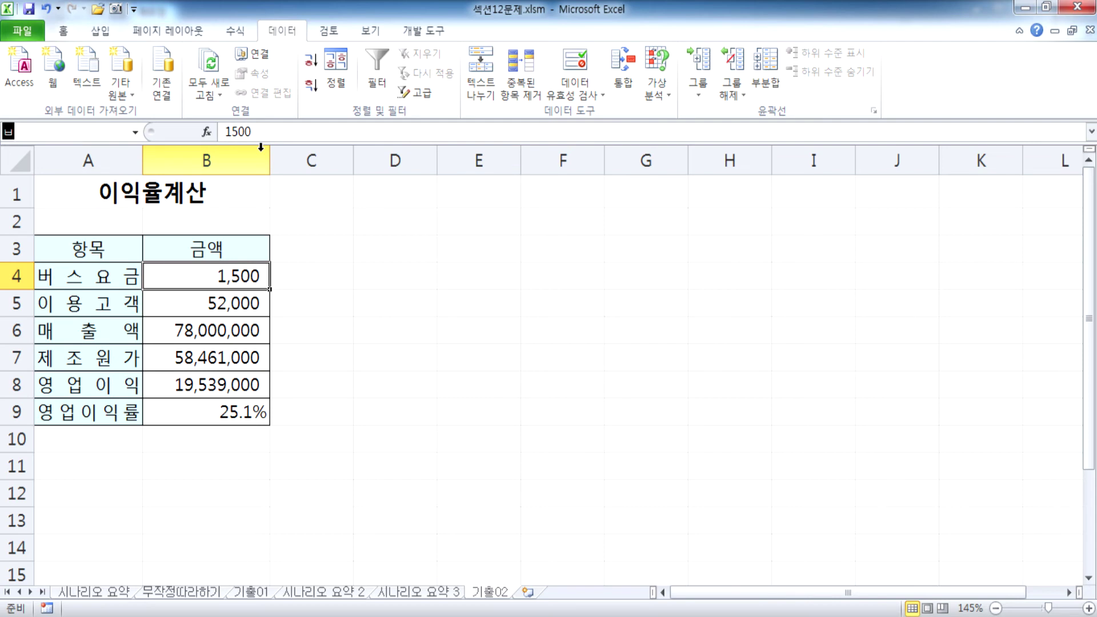
{"action": "type", "text": "요금"}
{"action": "key", "text": "Return"}
Step: Define the name 영업이익 for cell B8 on the 기출02 sheet
{"action": "left_click", "coordinate": [153, 393]}
{"action": "left_click", "coordinate": [99, 131]}
{"action": "key", "text": "BackSpace"}
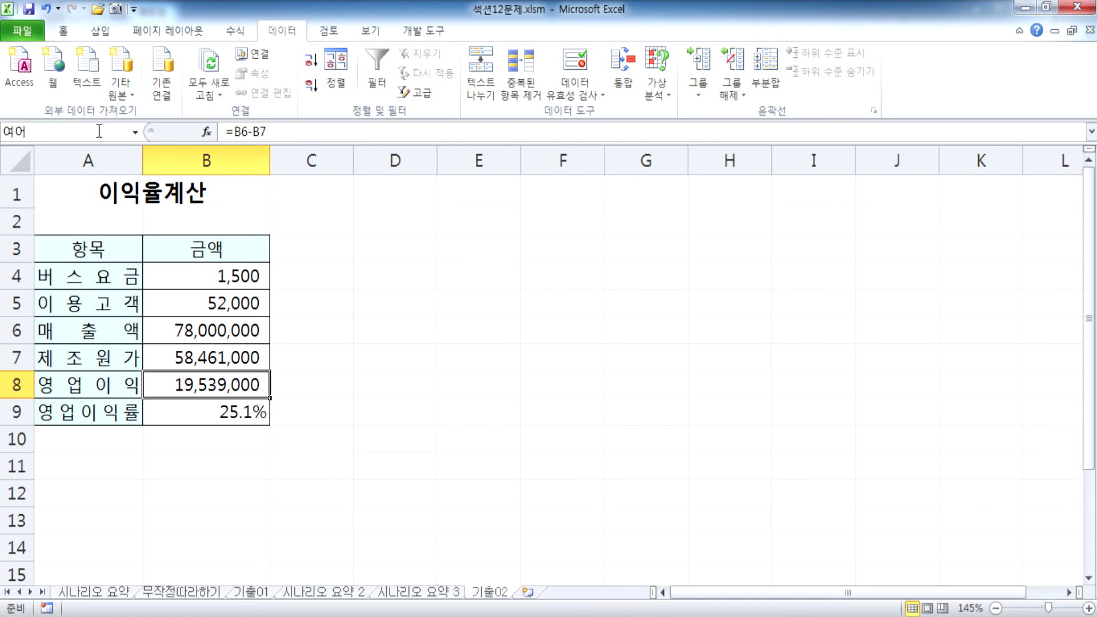
{"action": "type", "text": "영업"}
{"action": "type", "text": "이익"}
{"action": "key", "text": "Return"}
Step: Restore the maximized workbook window to a smaller size and permanently delete the 시나리오 요약 3 sheet
{"action": "left_click", "coordinate": [434, 592]}
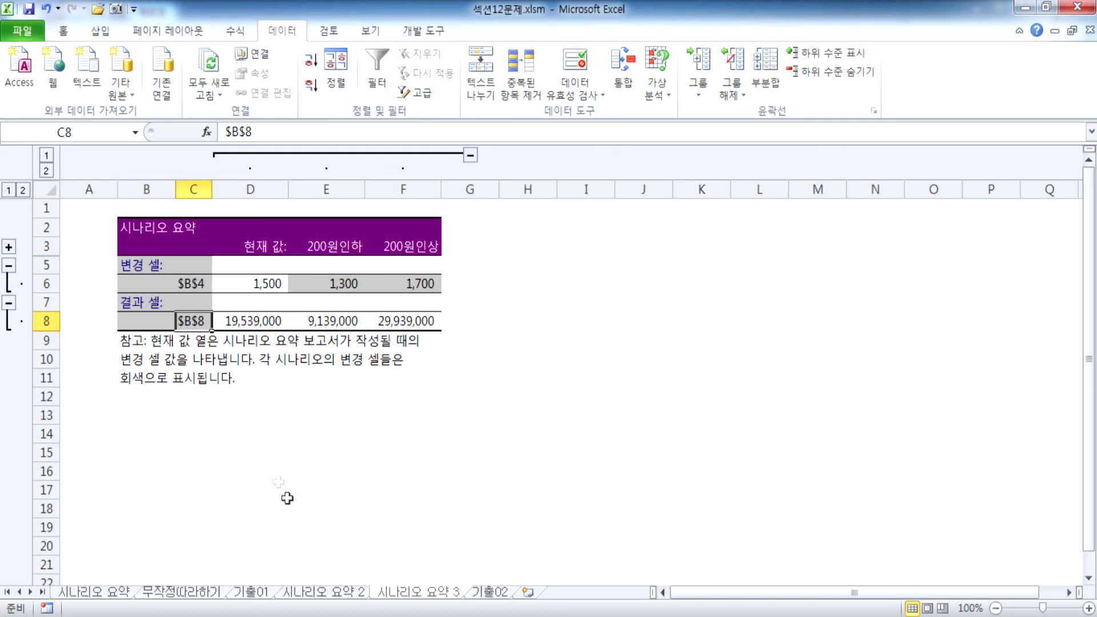
{"action": "left_click", "coordinate": [1050, 9]}
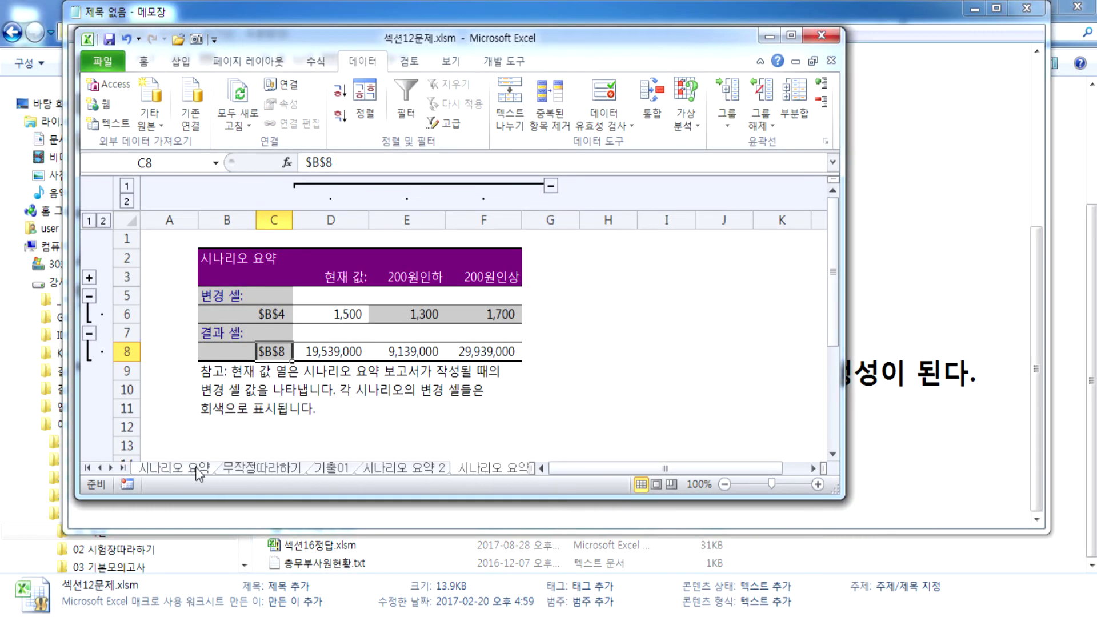
{"action": "left_click", "coordinate": [111, 468]}
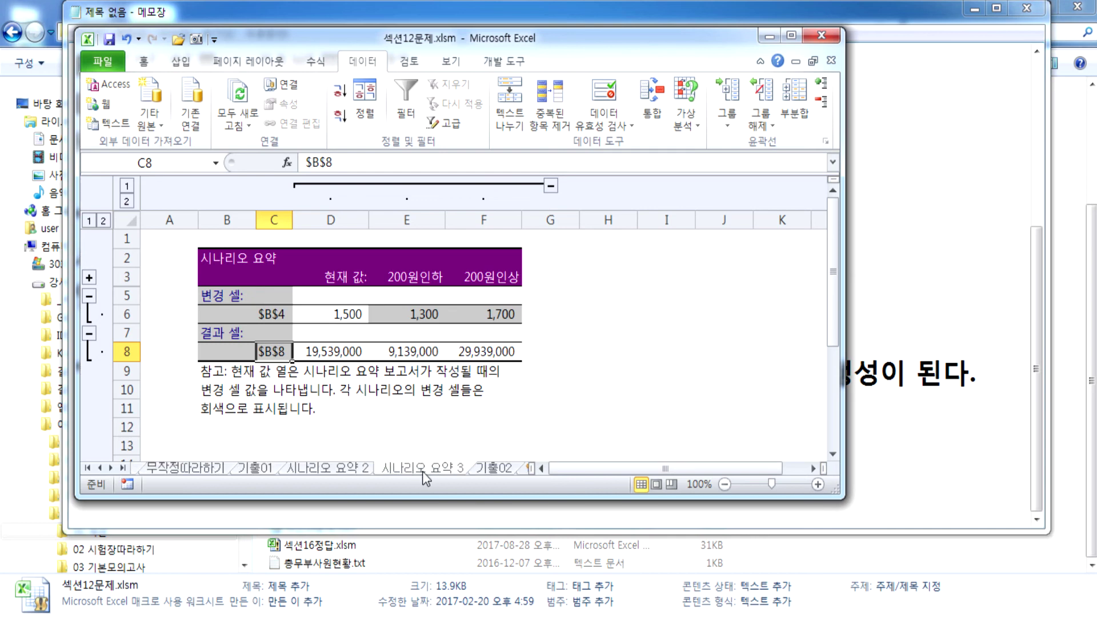
{"action": "right_click", "coordinate": [425, 472]}
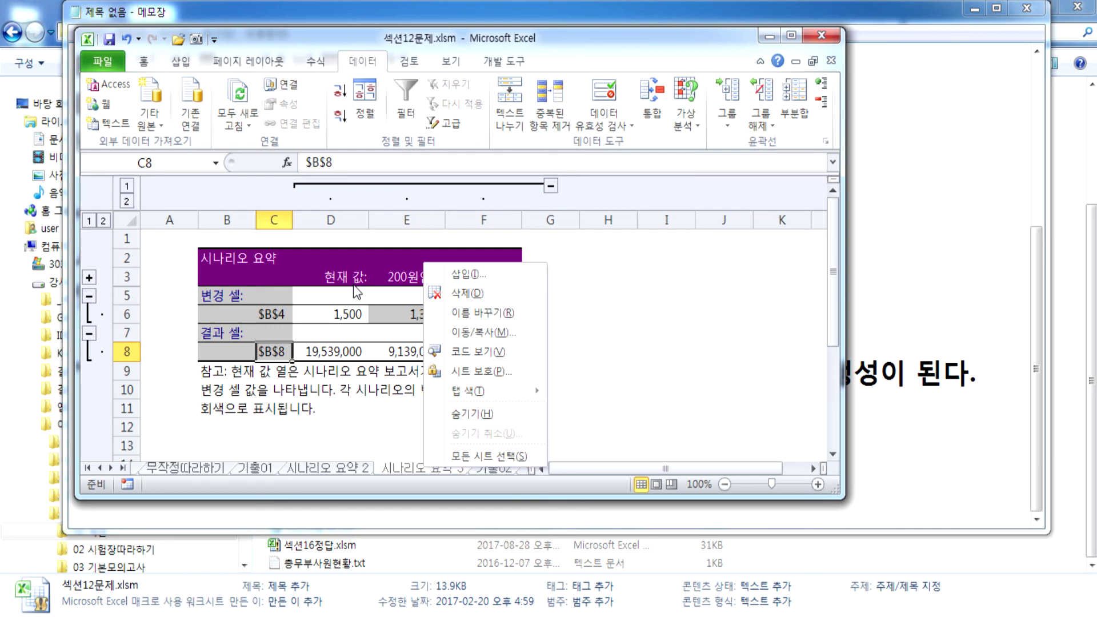
{"action": "left_click", "coordinate": [275, 313]}
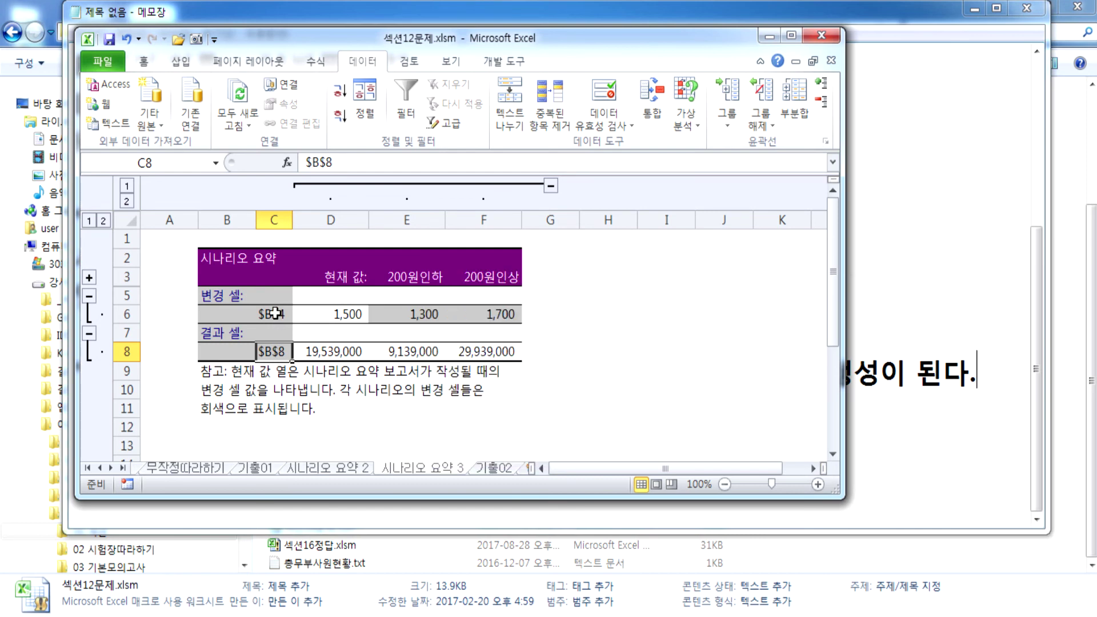
{"action": "right_click", "coordinate": [432, 471]}
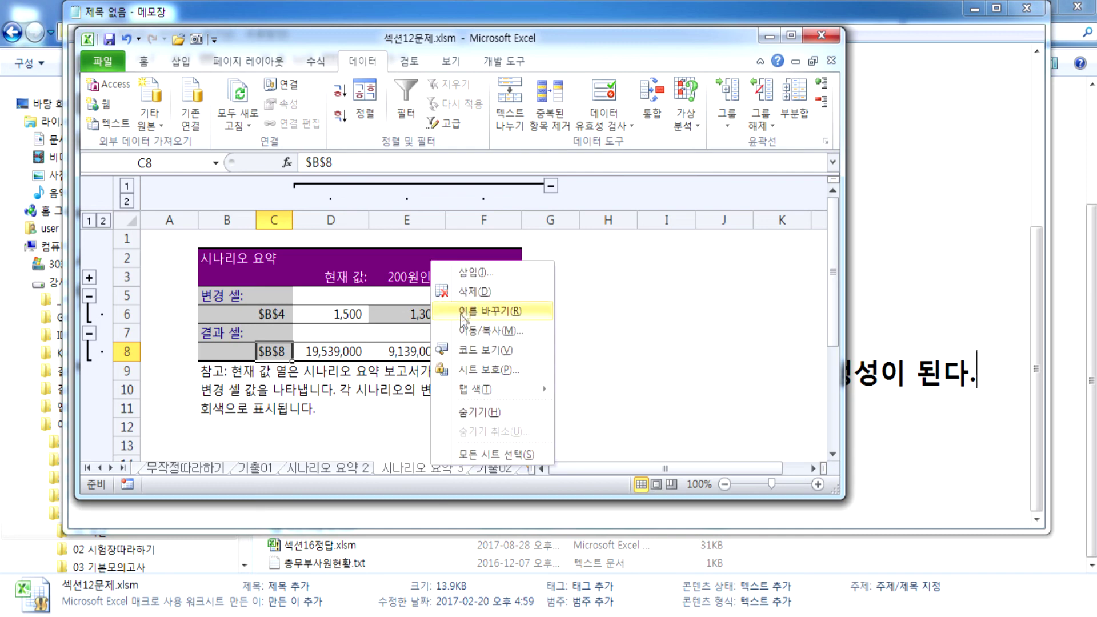
{"action": "left_click", "coordinate": [465, 290]}
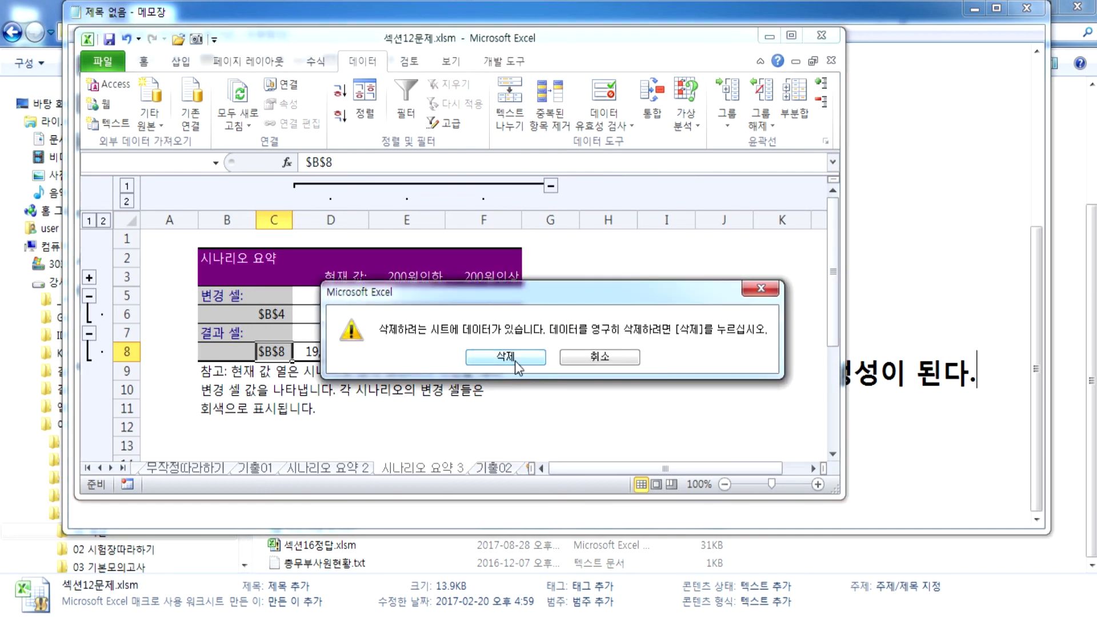
{"action": "left_click", "coordinate": [516, 361]}
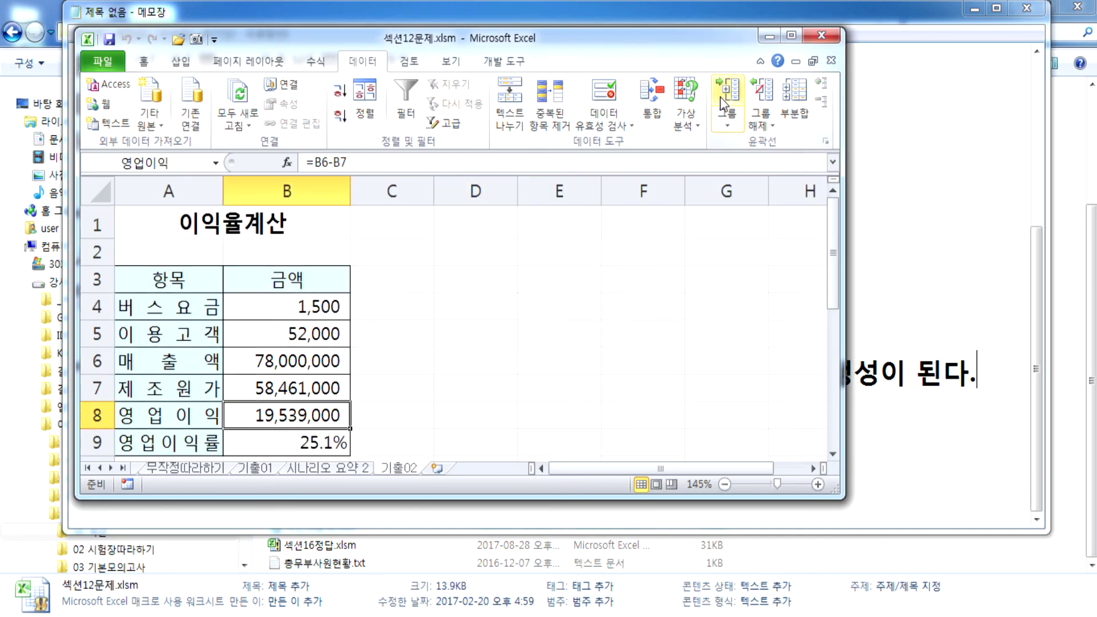
Step: Generate a new 시나리오 요약 report from 기출02 with B8 as the result cell and check its labels in C6 and C8
{"action": "left_click", "coordinate": [697, 119]}
{"action": "left_click", "coordinate": [715, 141]}
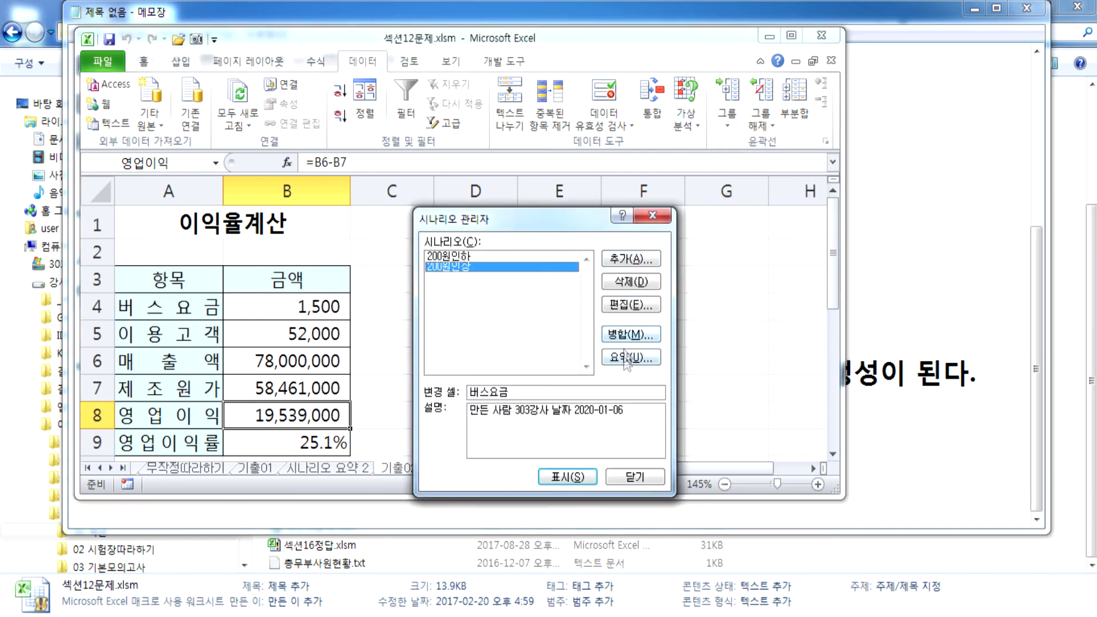
{"action": "left_click", "coordinate": [628, 359]}
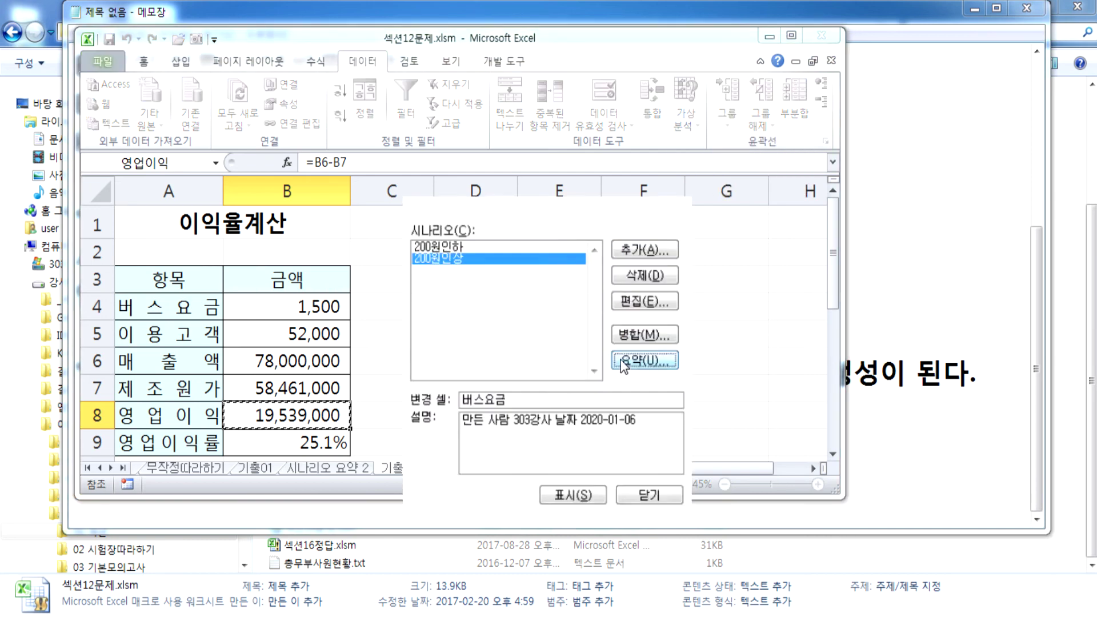
{"action": "left_click", "coordinate": [519, 405]}
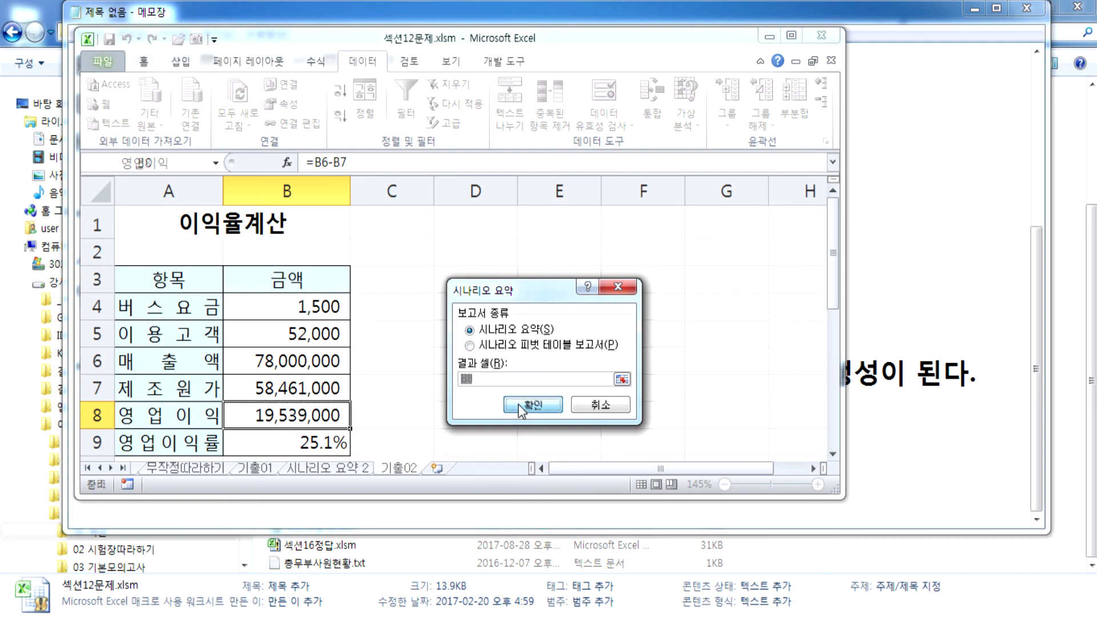
{"action": "left_click", "coordinate": [280, 316]}
{"action": "left_click", "coordinate": [286, 352]}
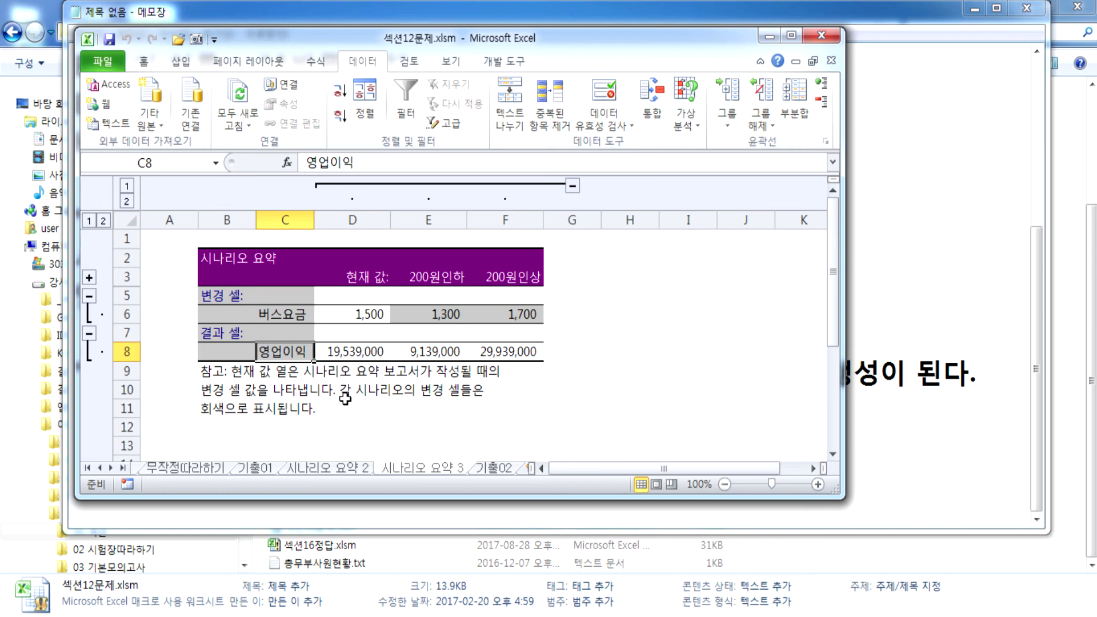
Step: Review the 무작정따라하기 and 기출01 source sheets and the first 시나리오 요약 report
{"action": "left_click", "coordinate": [211, 469]}
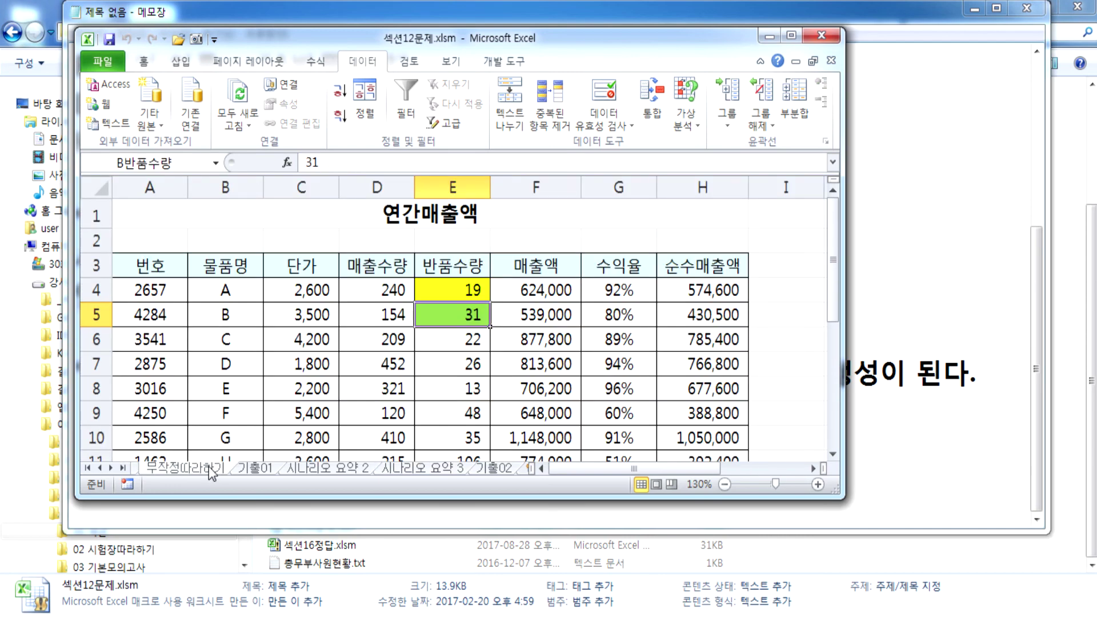
{"action": "left_click", "coordinate": [257, 470]}
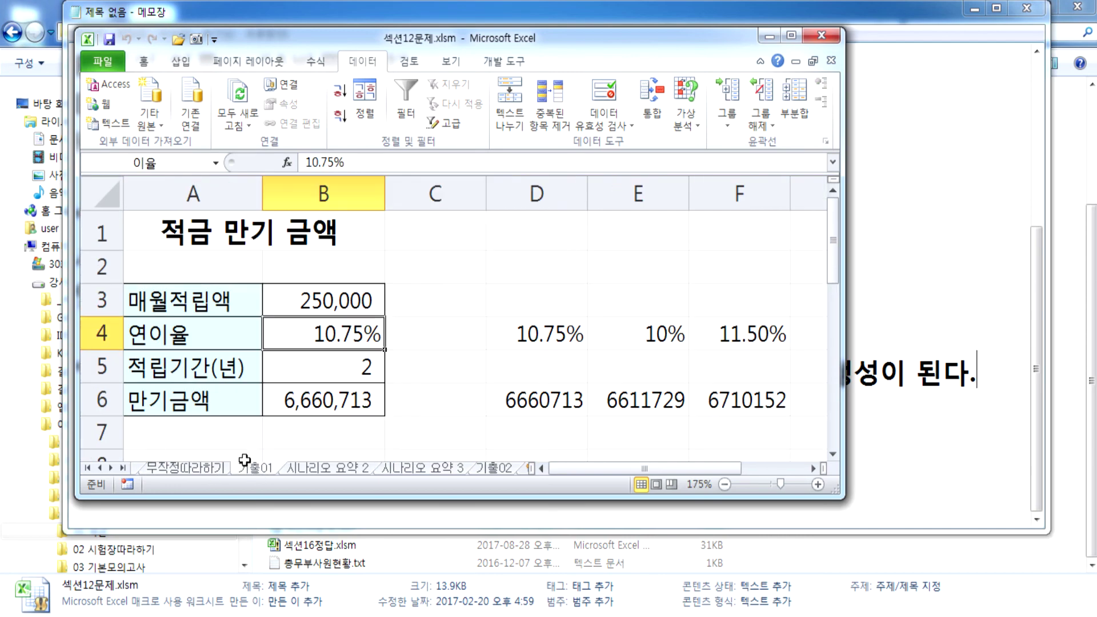
{"action": "left_click", "coordinate": [211, 471]}
{"action": "scroll", "coordinate": [336, 375], "scroll_direction": "down", "scroll_amount": 1}
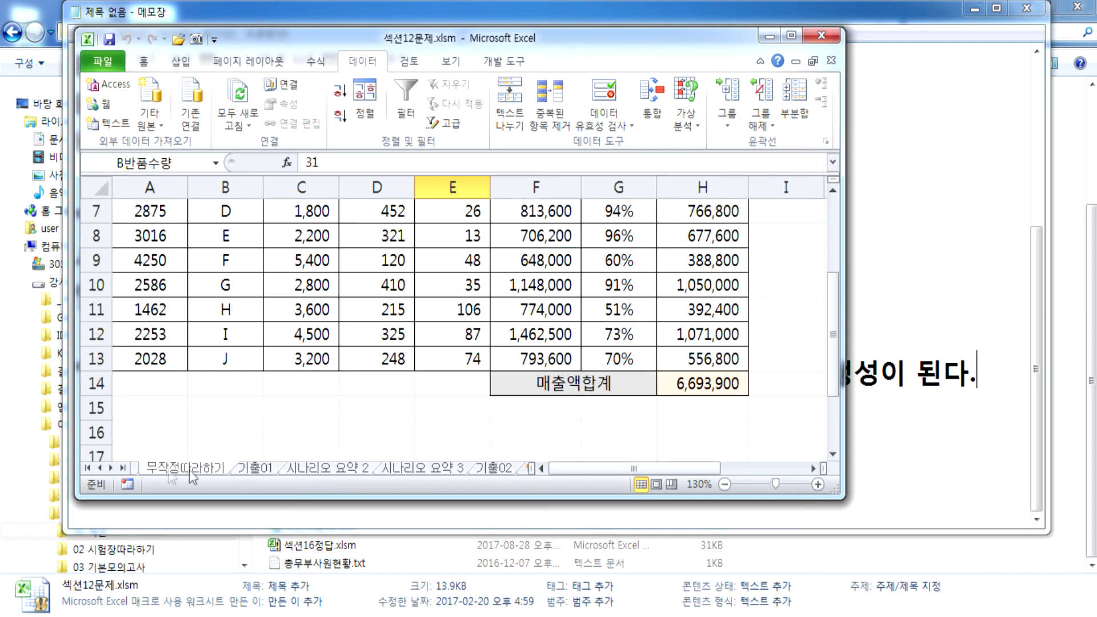
{"action": "left_click", "coordinate": [99, 468]}
{"action": "left_click", "coordinate": [150, 469]}
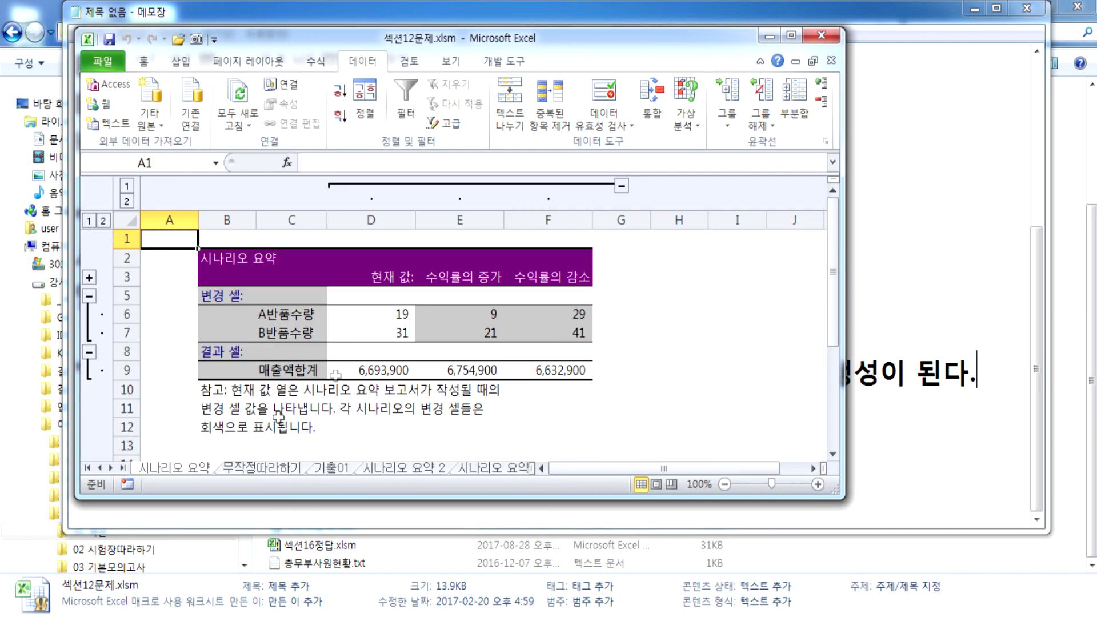